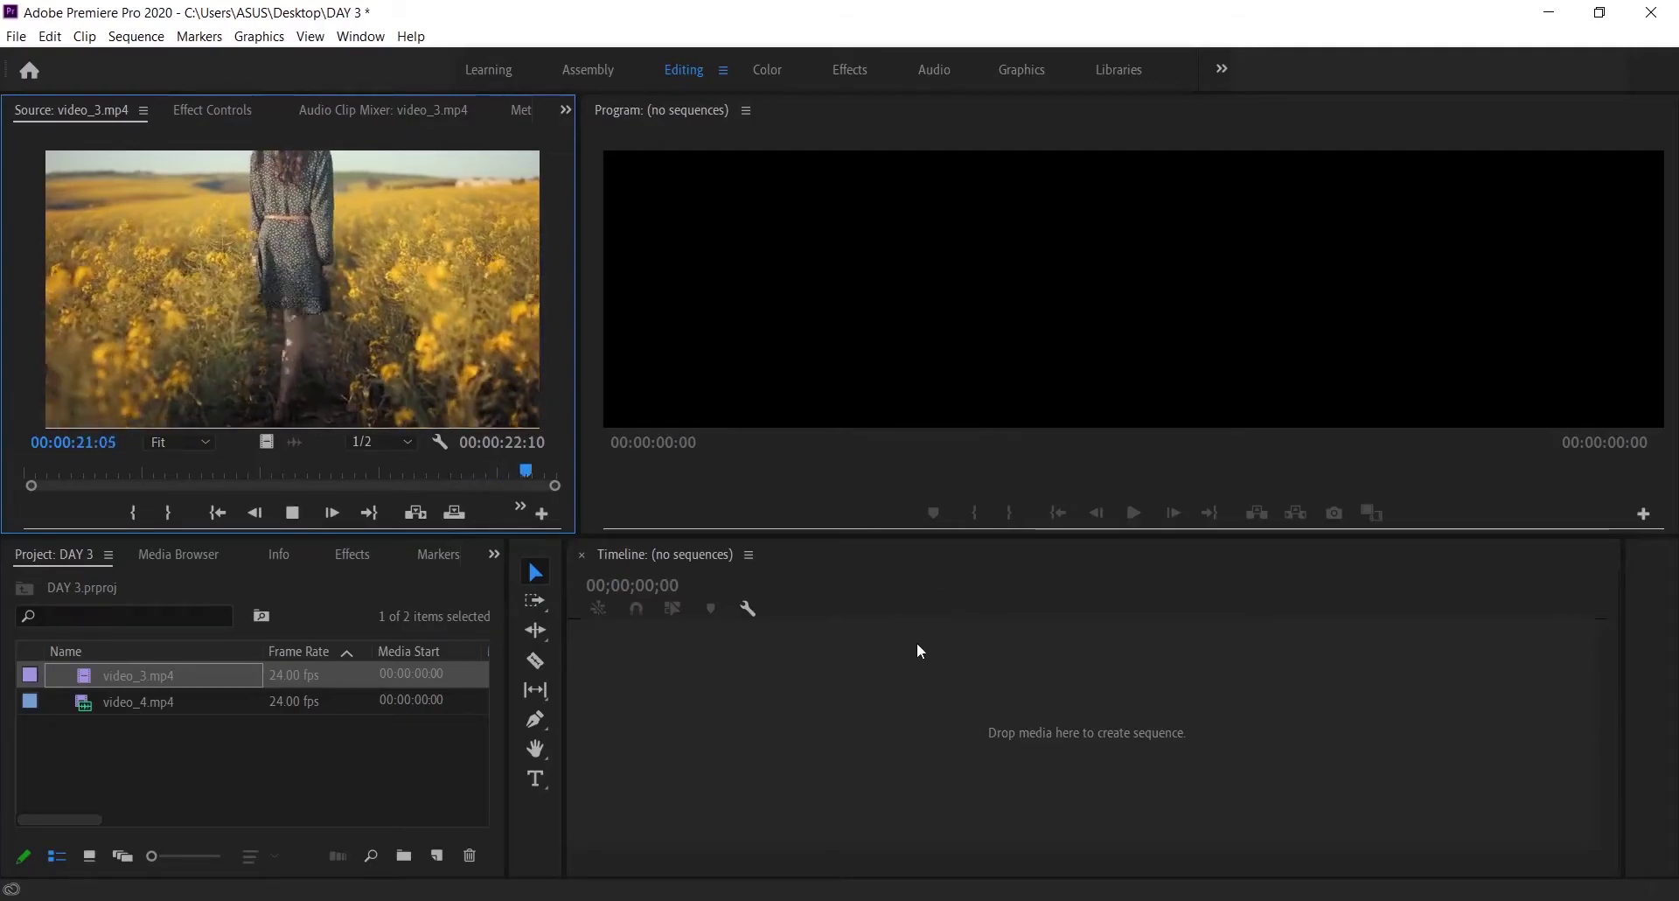
Preview video_3.mp4 in the source monitor, stop playback, and select the clip in the project.
key("space")
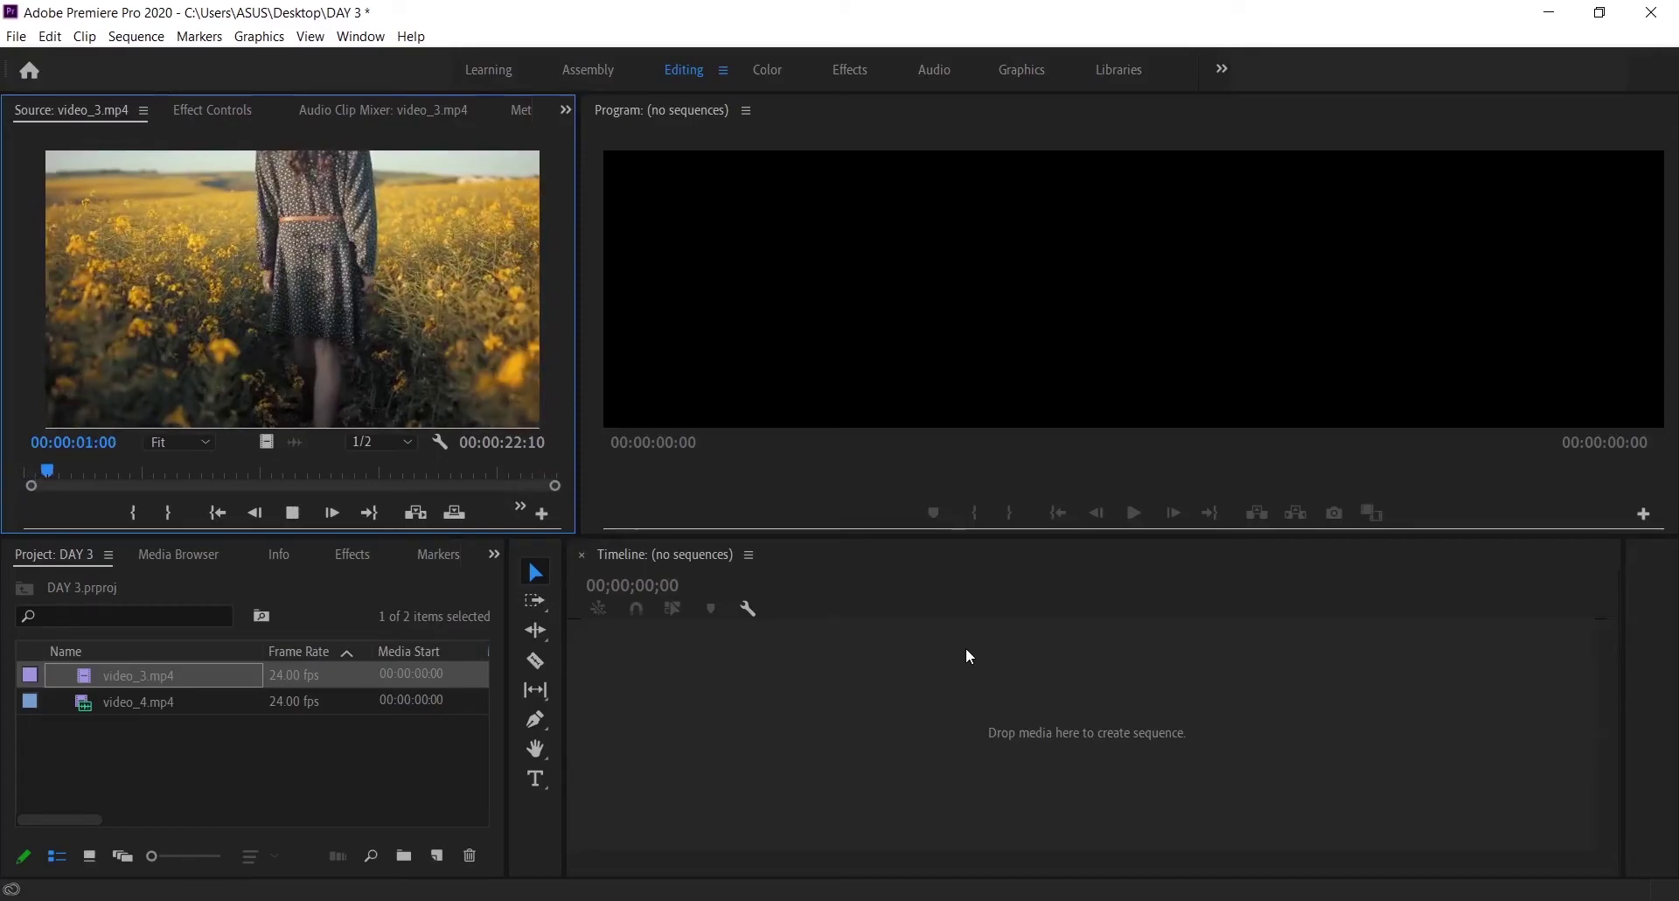
left_click(202, 733)
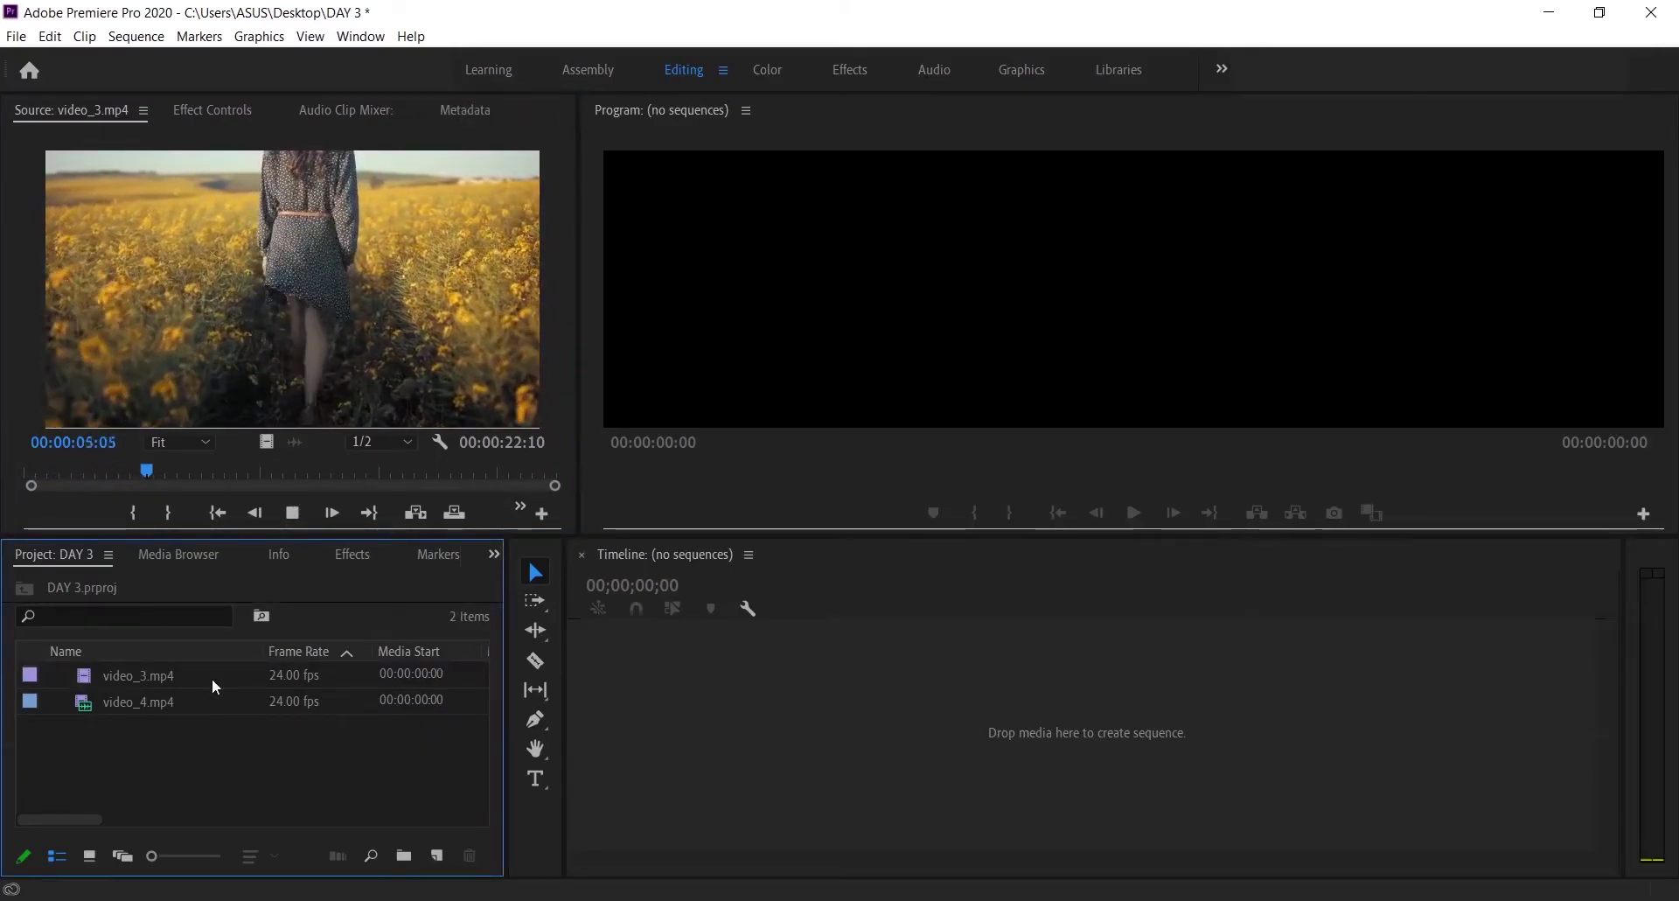
left_click(276, 517)
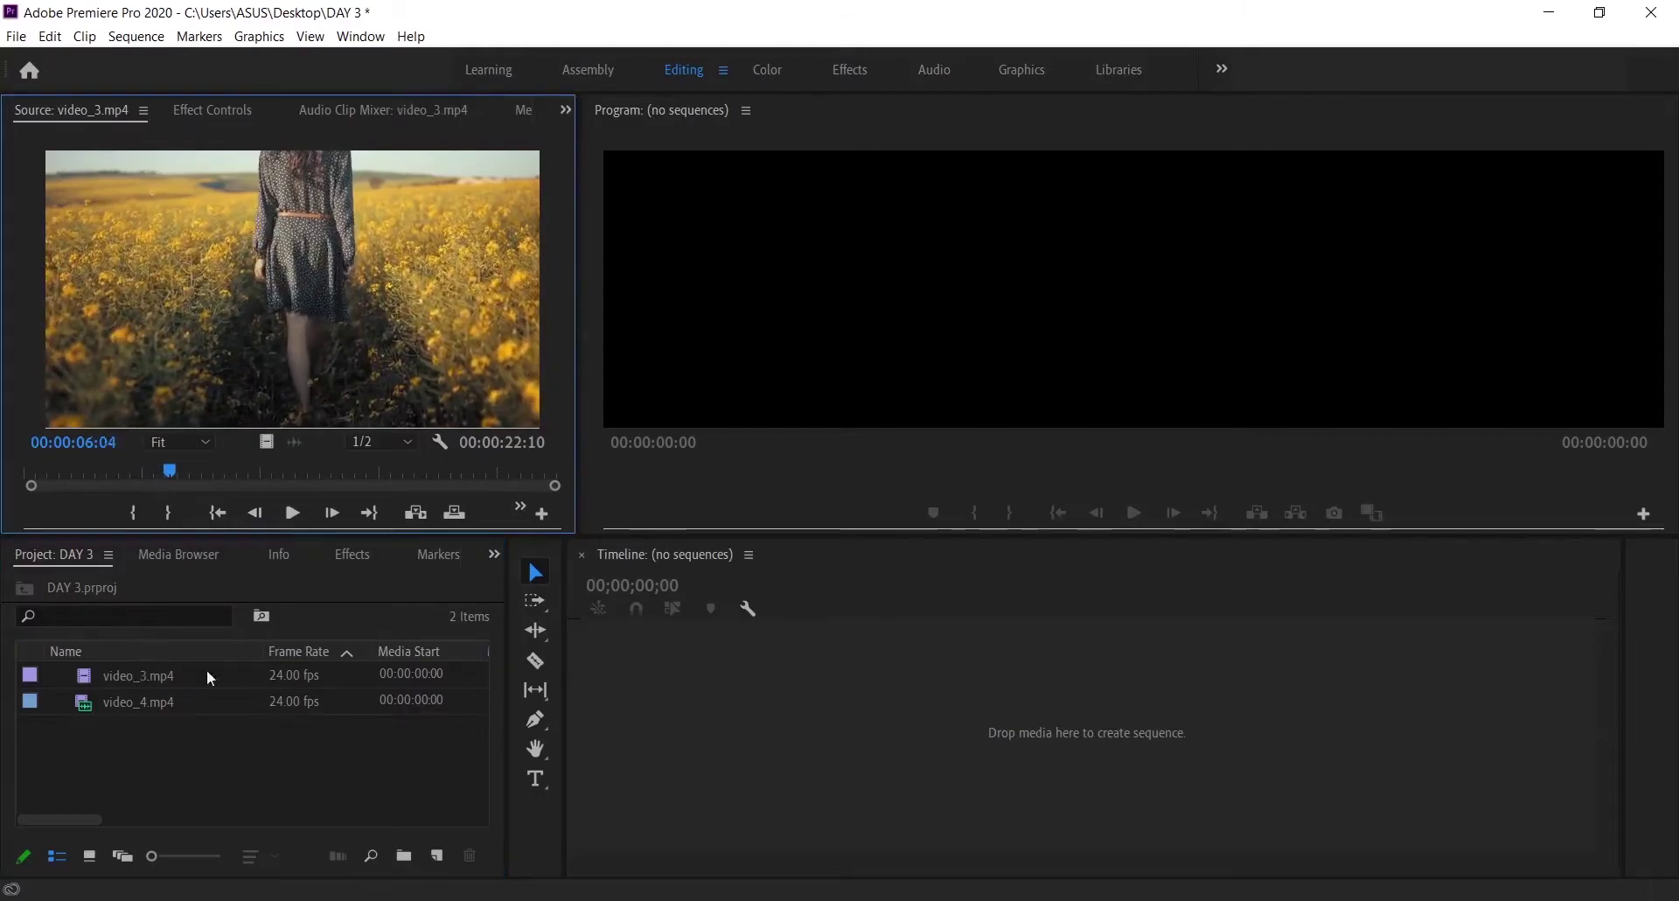
left_click(348, 675)
left_click(423, 674)
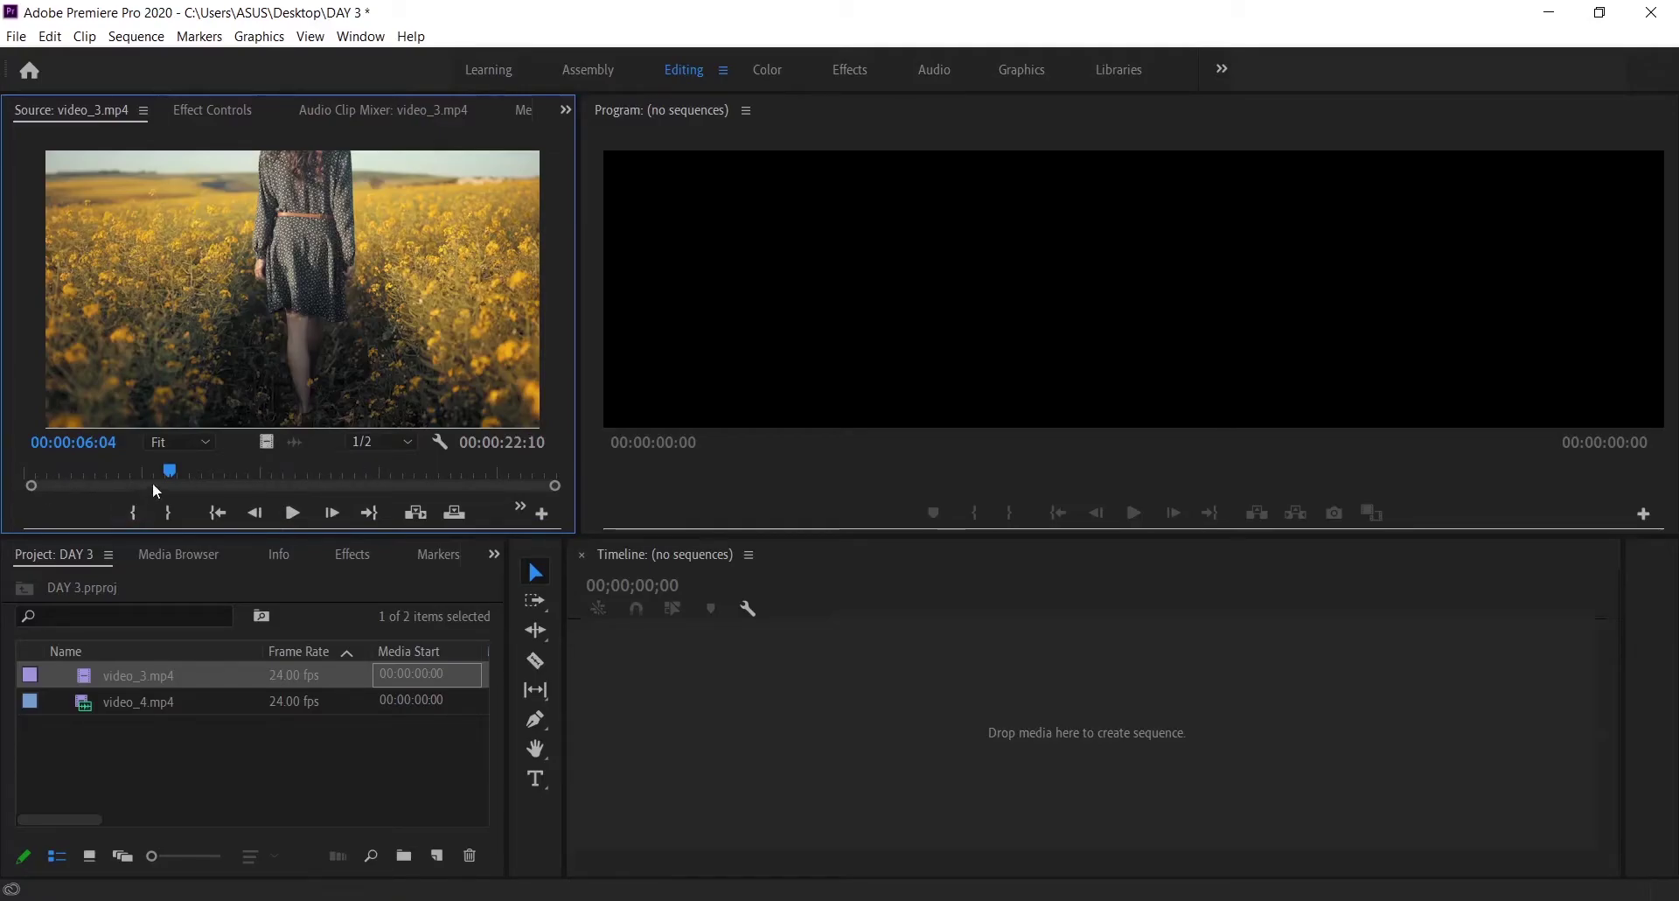
Mark an in point near the start of video_3.mp4 and an out point at 00:00:19:01.
left_click_drag(166, 474, 474, 469)
key("space")
key("space")
key("i")
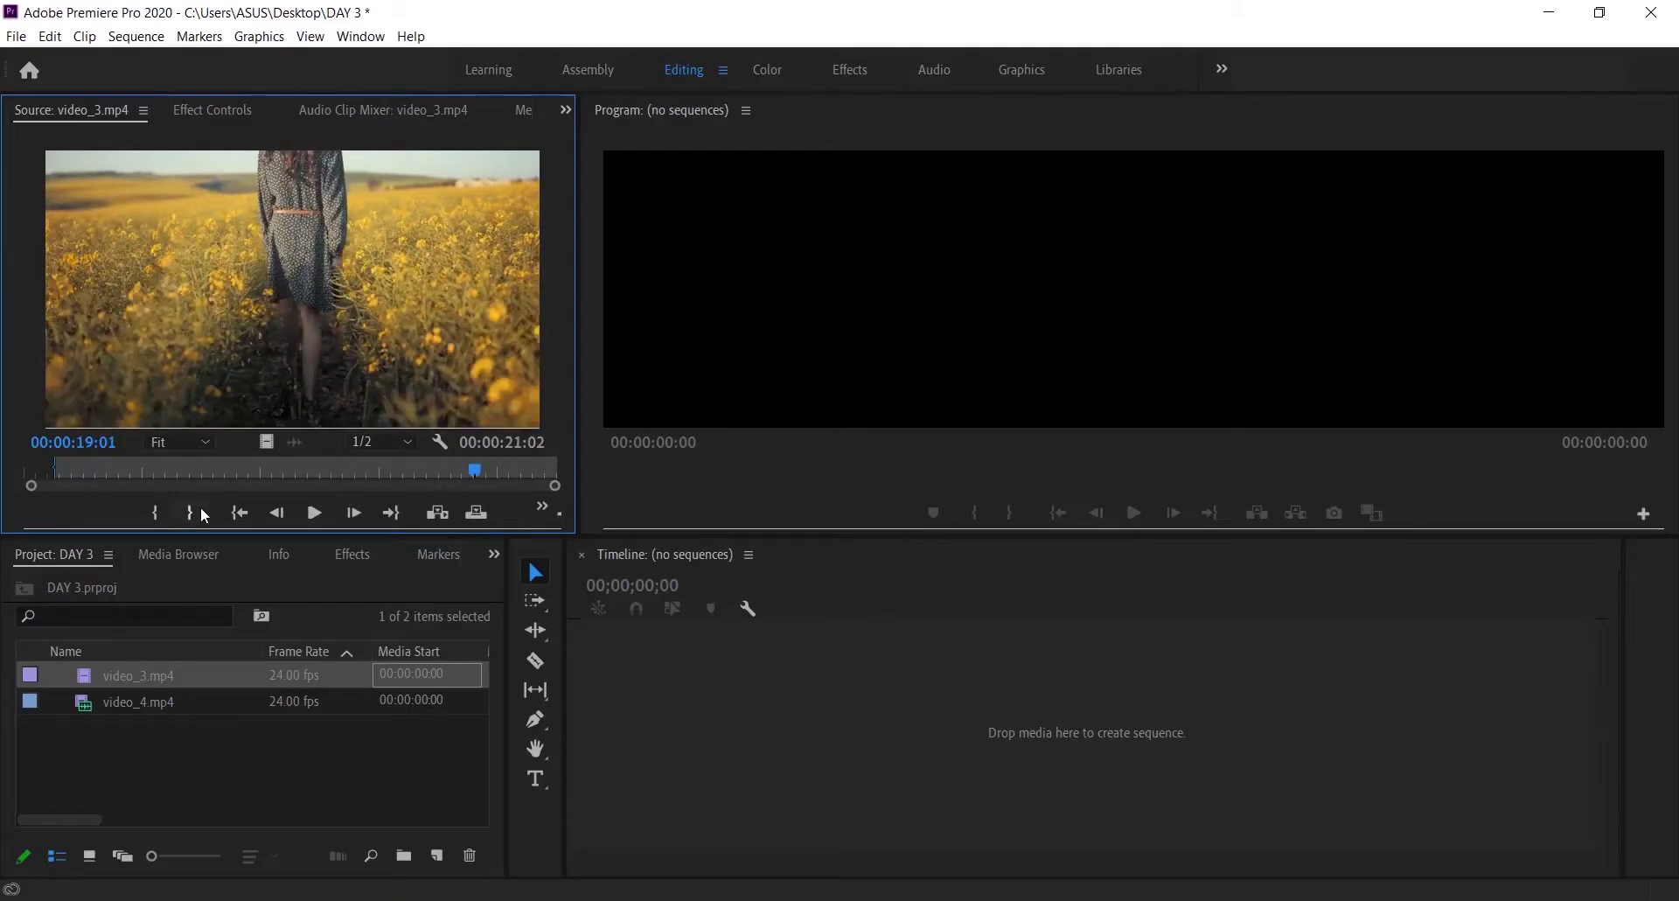
left_click(201, 508)
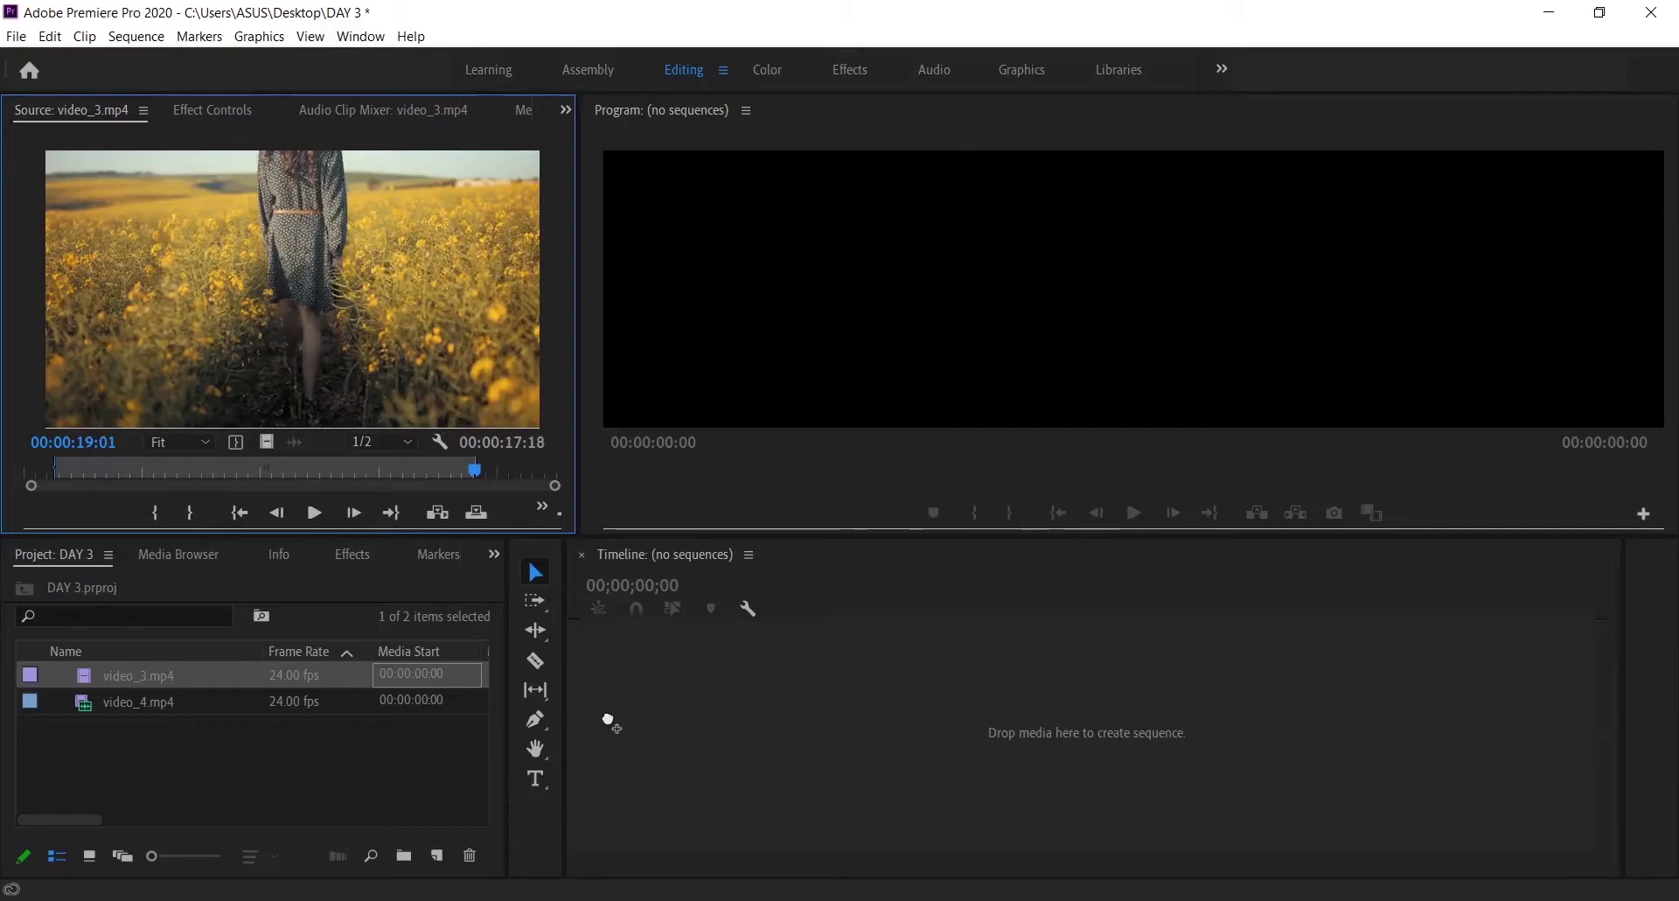
Create a sequence from the marked range of video_3.mp4 and append only the video of video_4.mp4 directly after it on V1.
left_click_drag(610, 722, 612, 722)
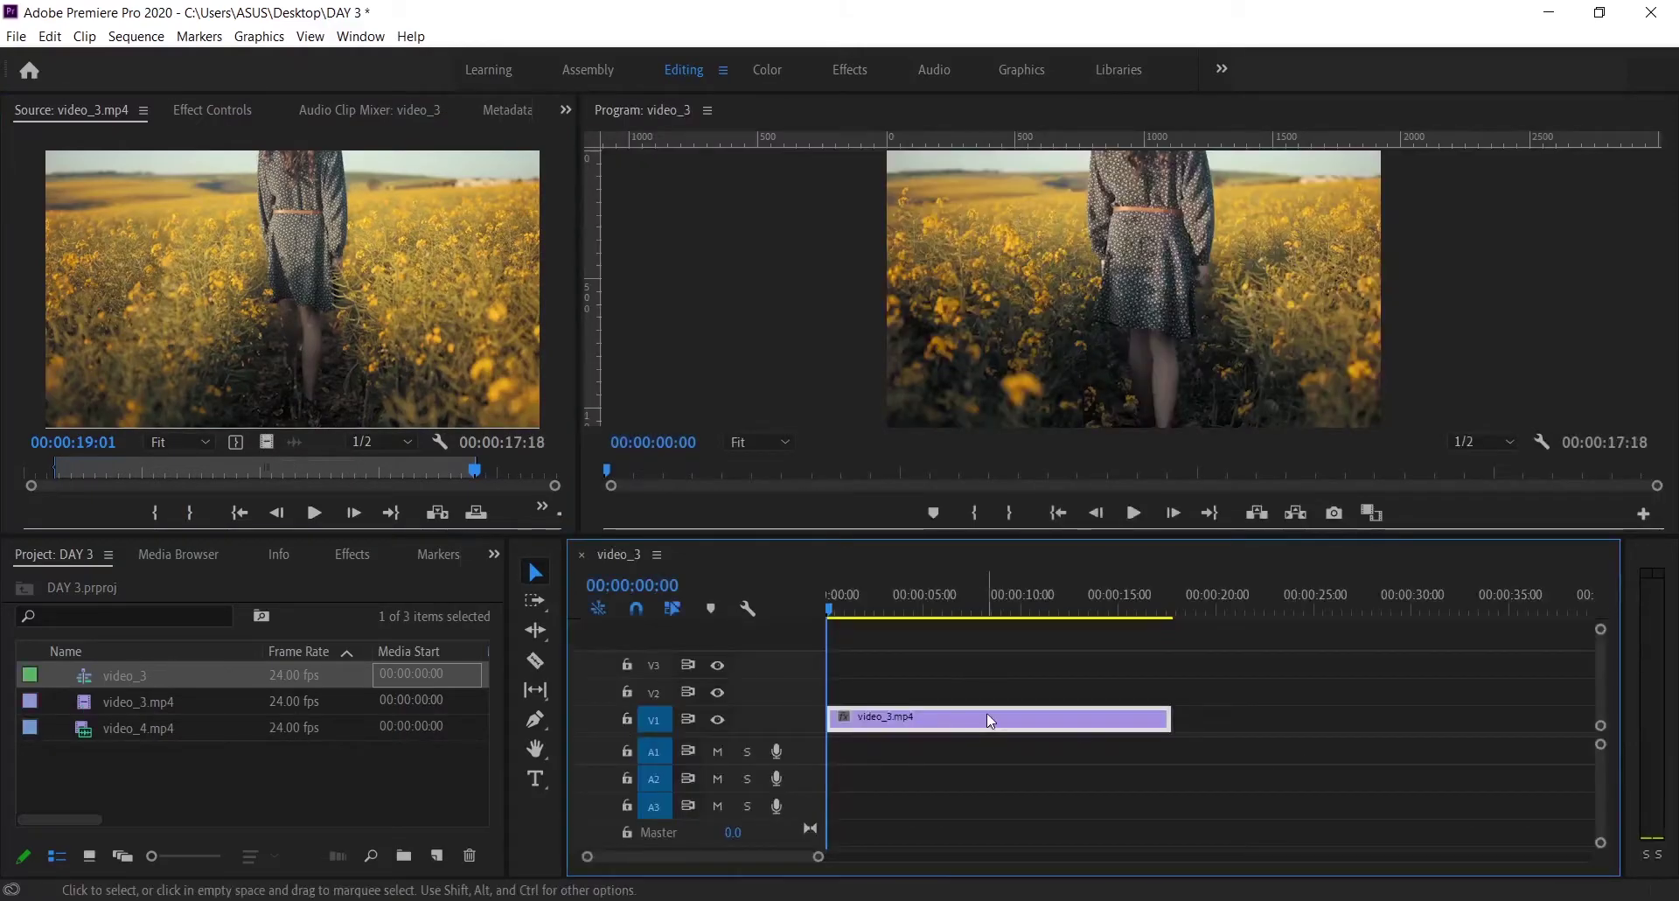
double_click(194, 727)
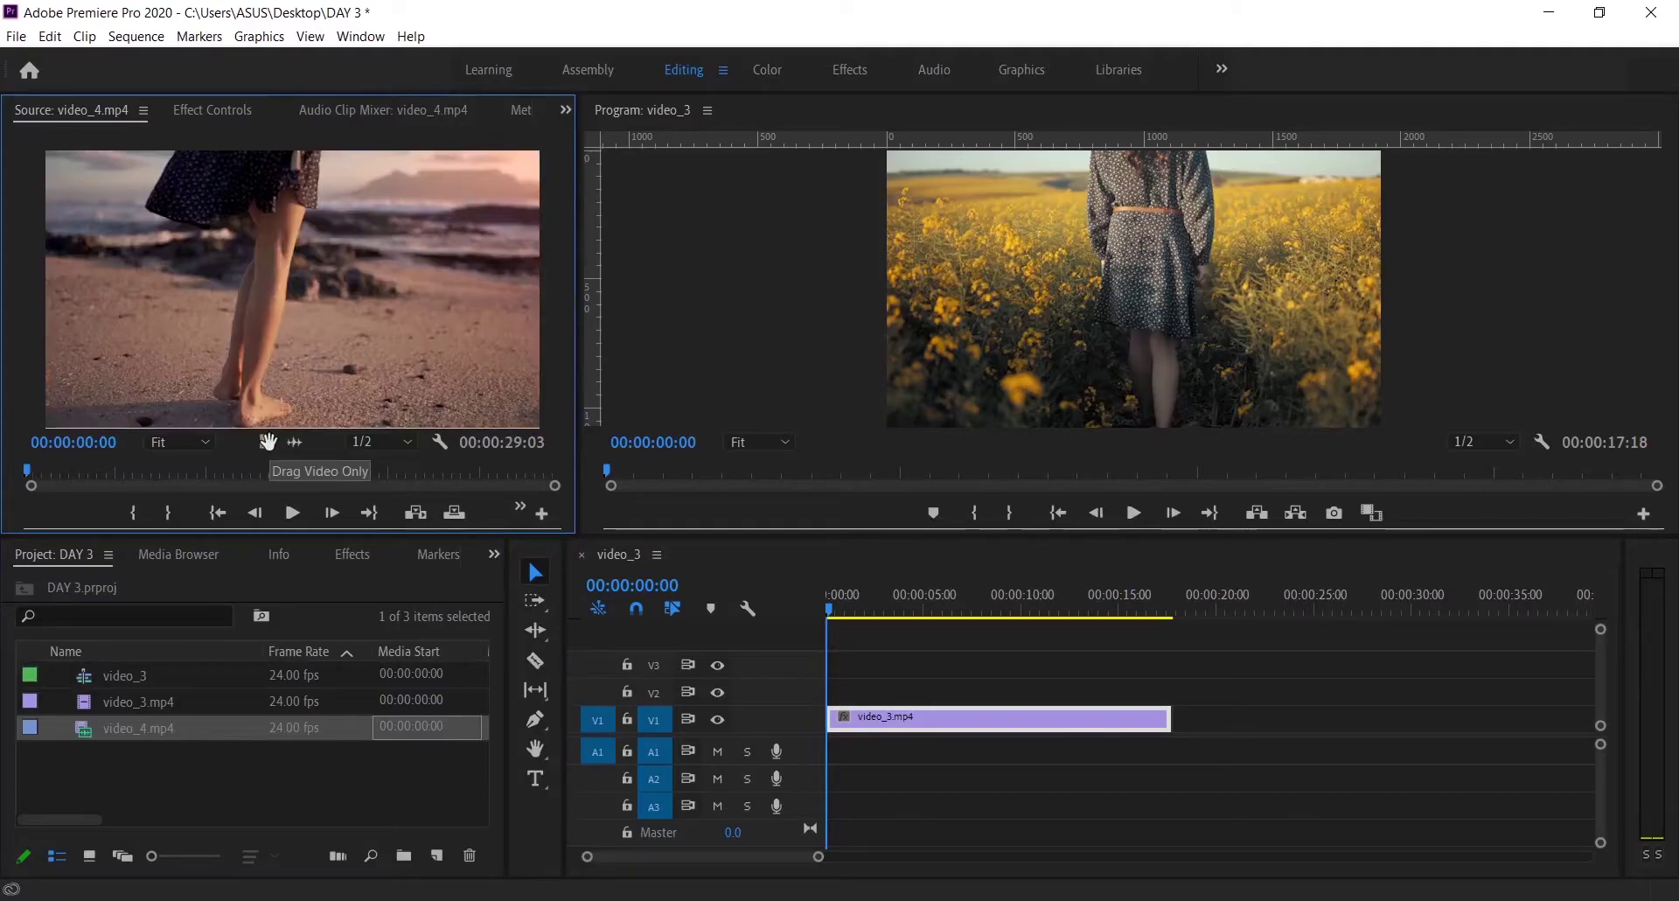
left_click_drag(268, 442, 1184, 723)
key("minus")
key("minus")
key("minus")
Expand the V1 track to show clip thumbnails and play across the cut between the two clips.
left_click_drag(1027, 603, 994, 615)
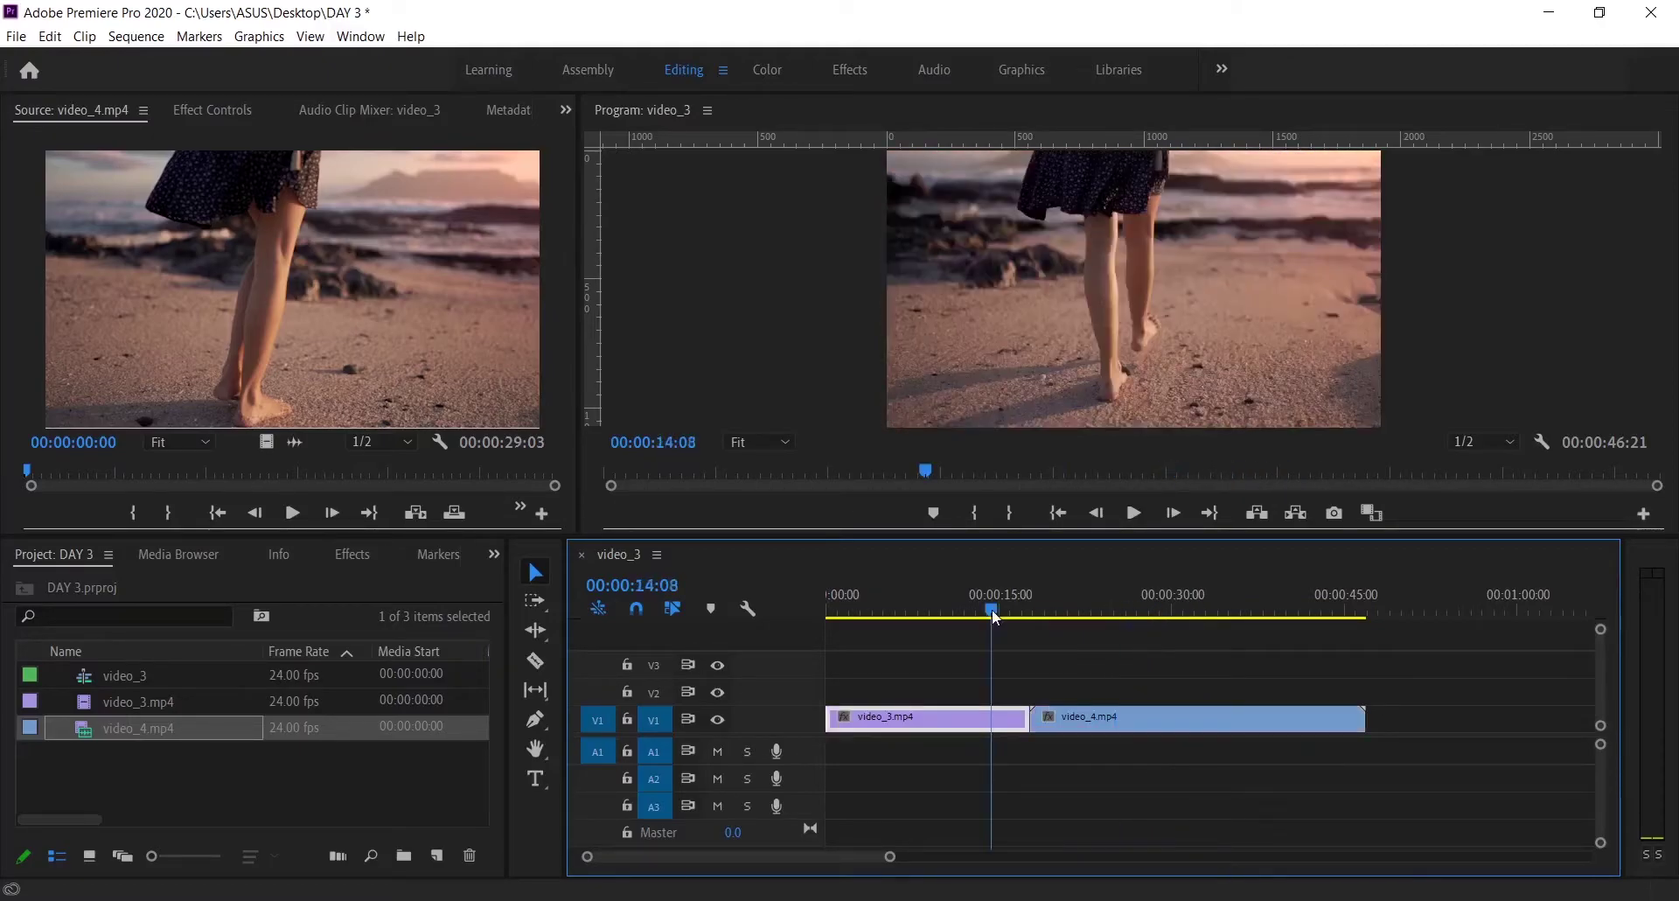
scroll(1038, 706, "up", 2)
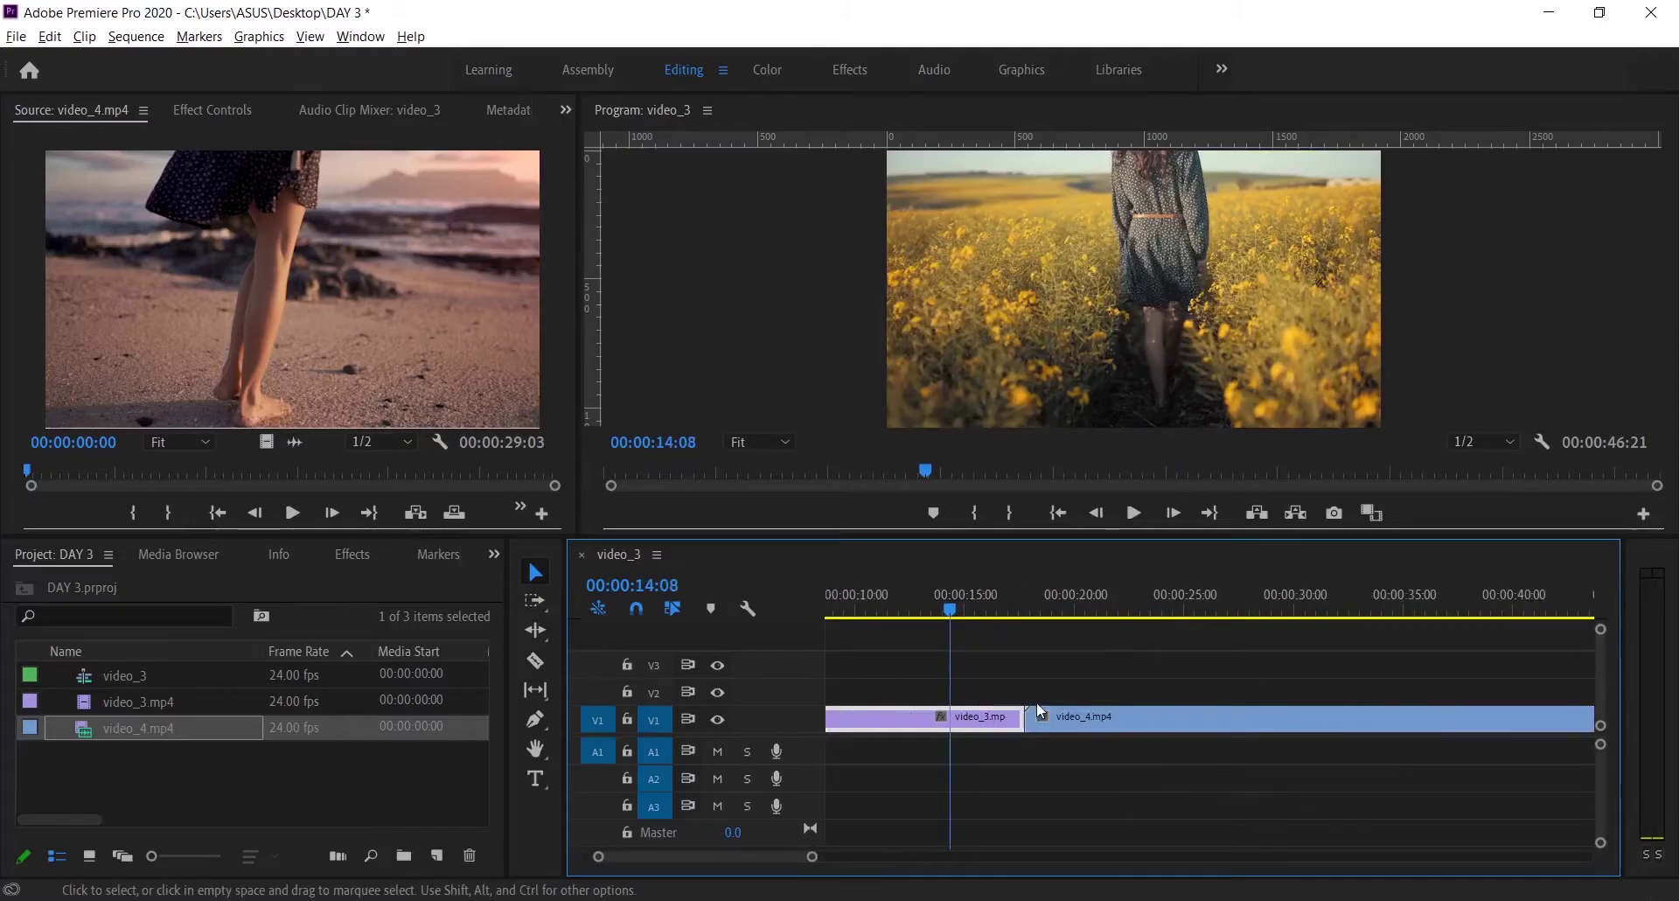
double_click(780, 716)
scroll(910, 700, "up", 2)
key("space")
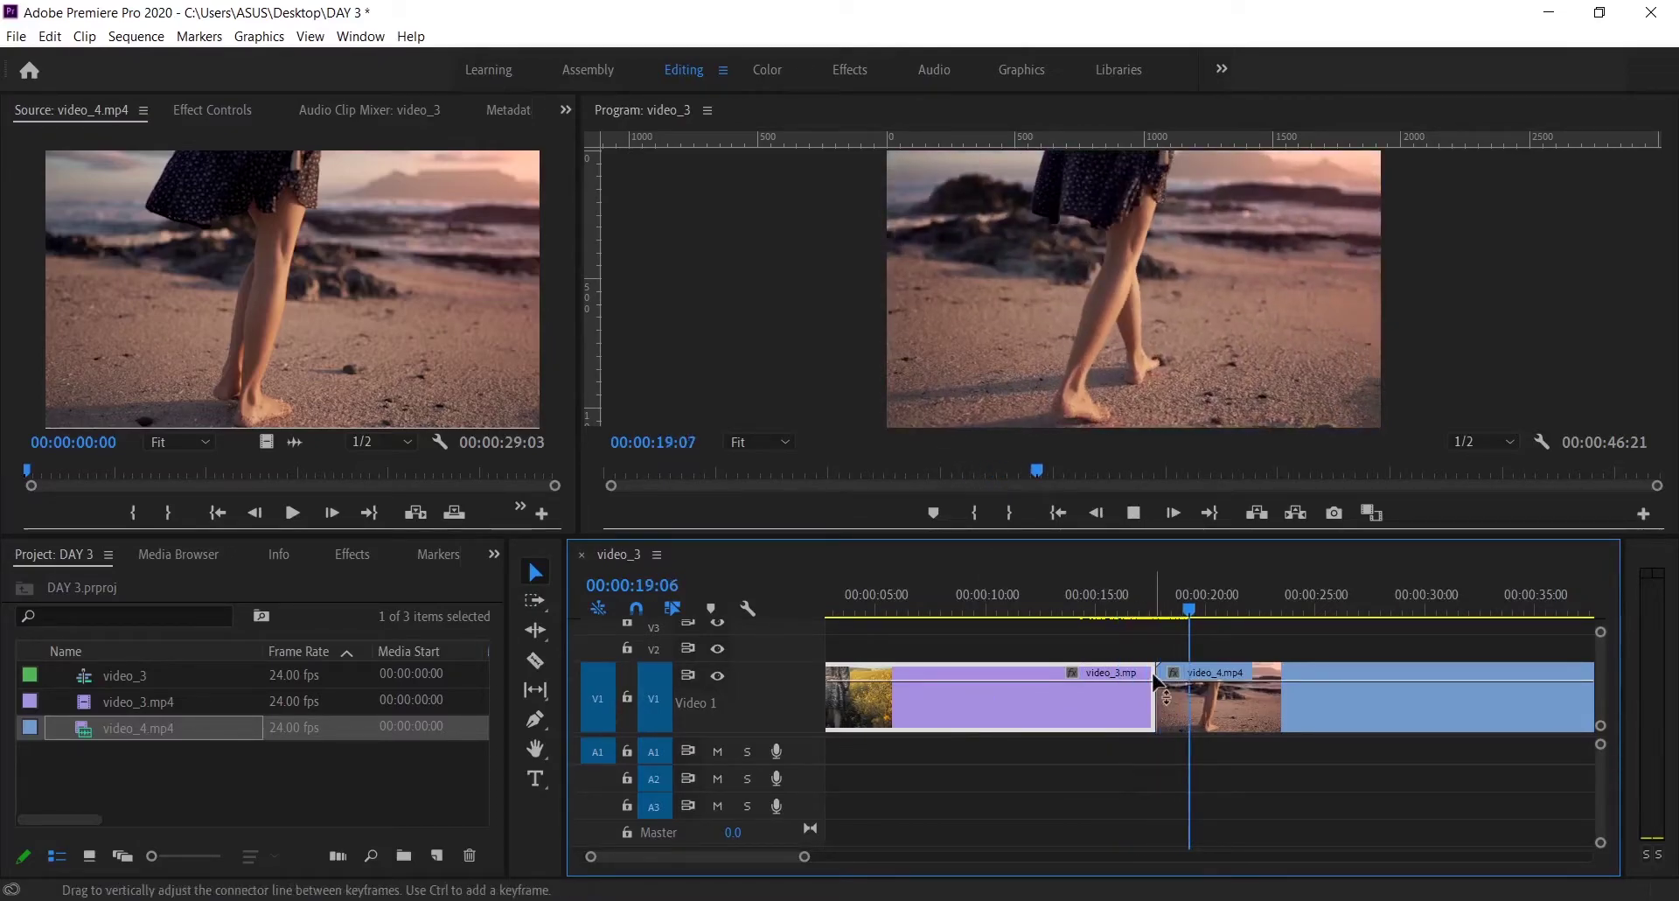
left_click(1071, 600)
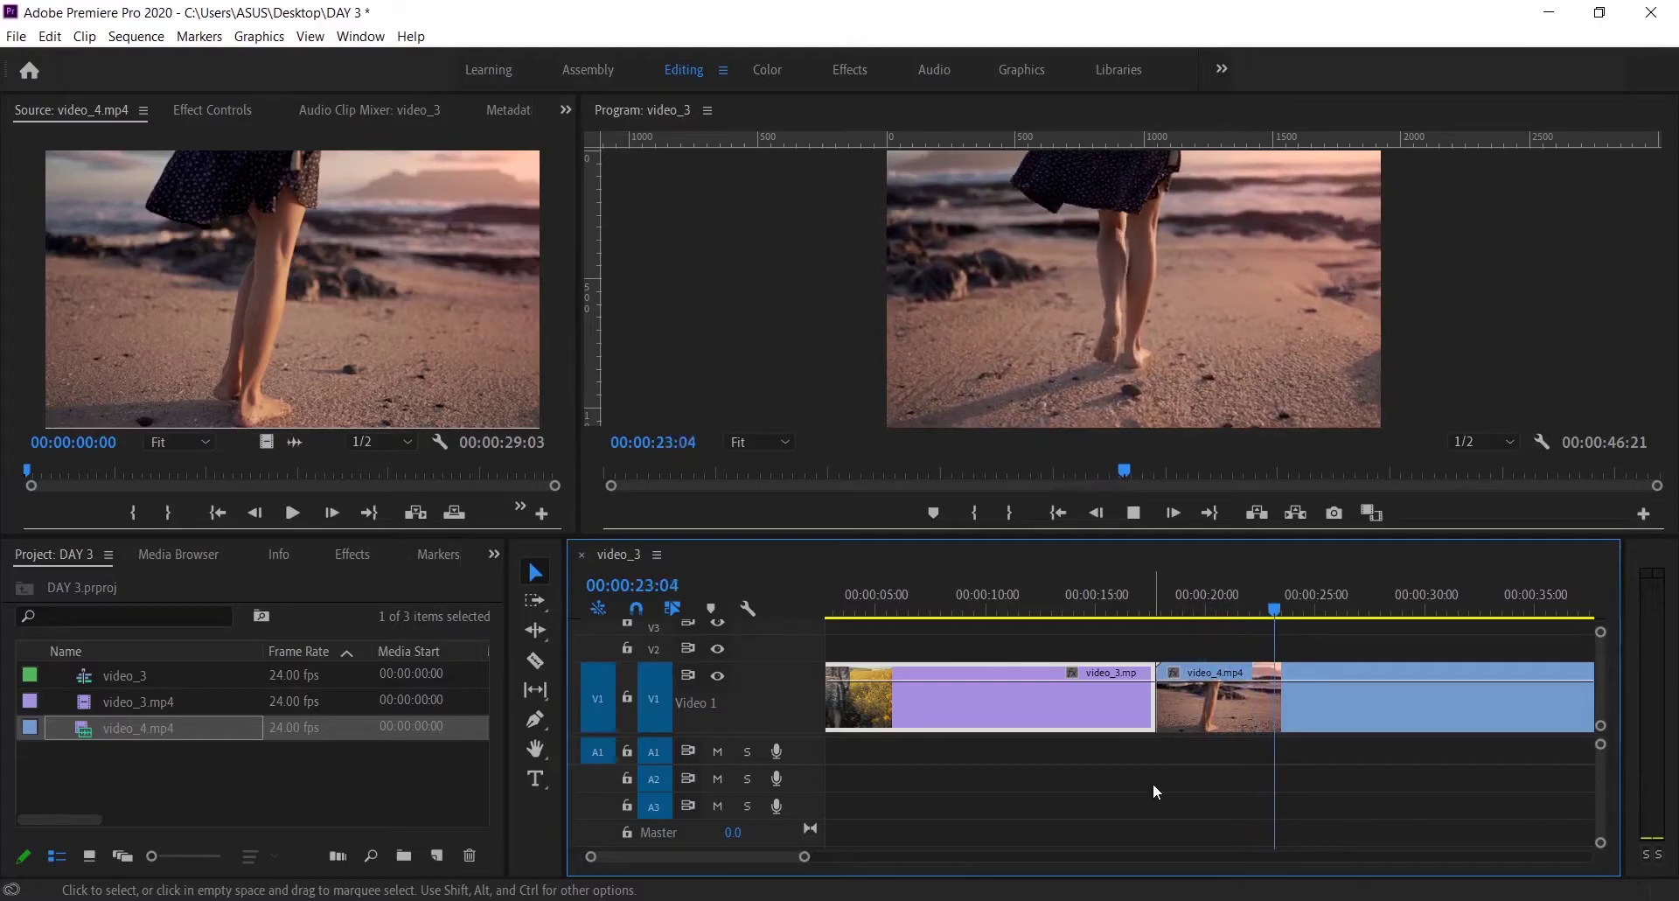
Apply the default transition at the cut between video_3.mp4 and video_4.mp4 and play it back.
left_click(1172, 700)
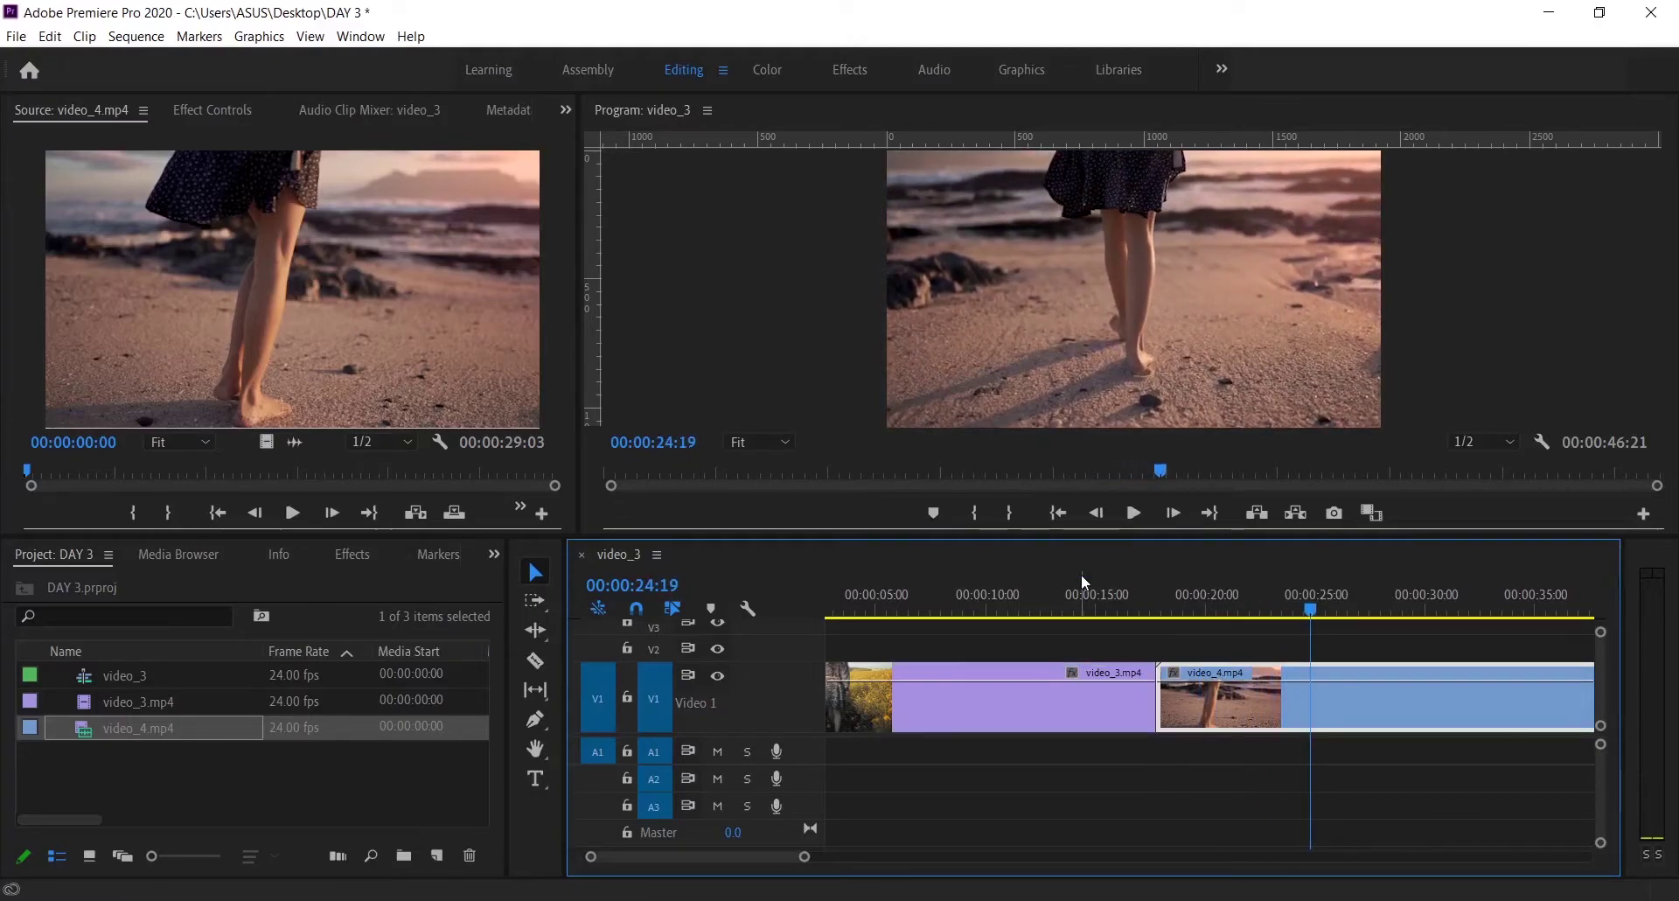
right_click(1162, 693)
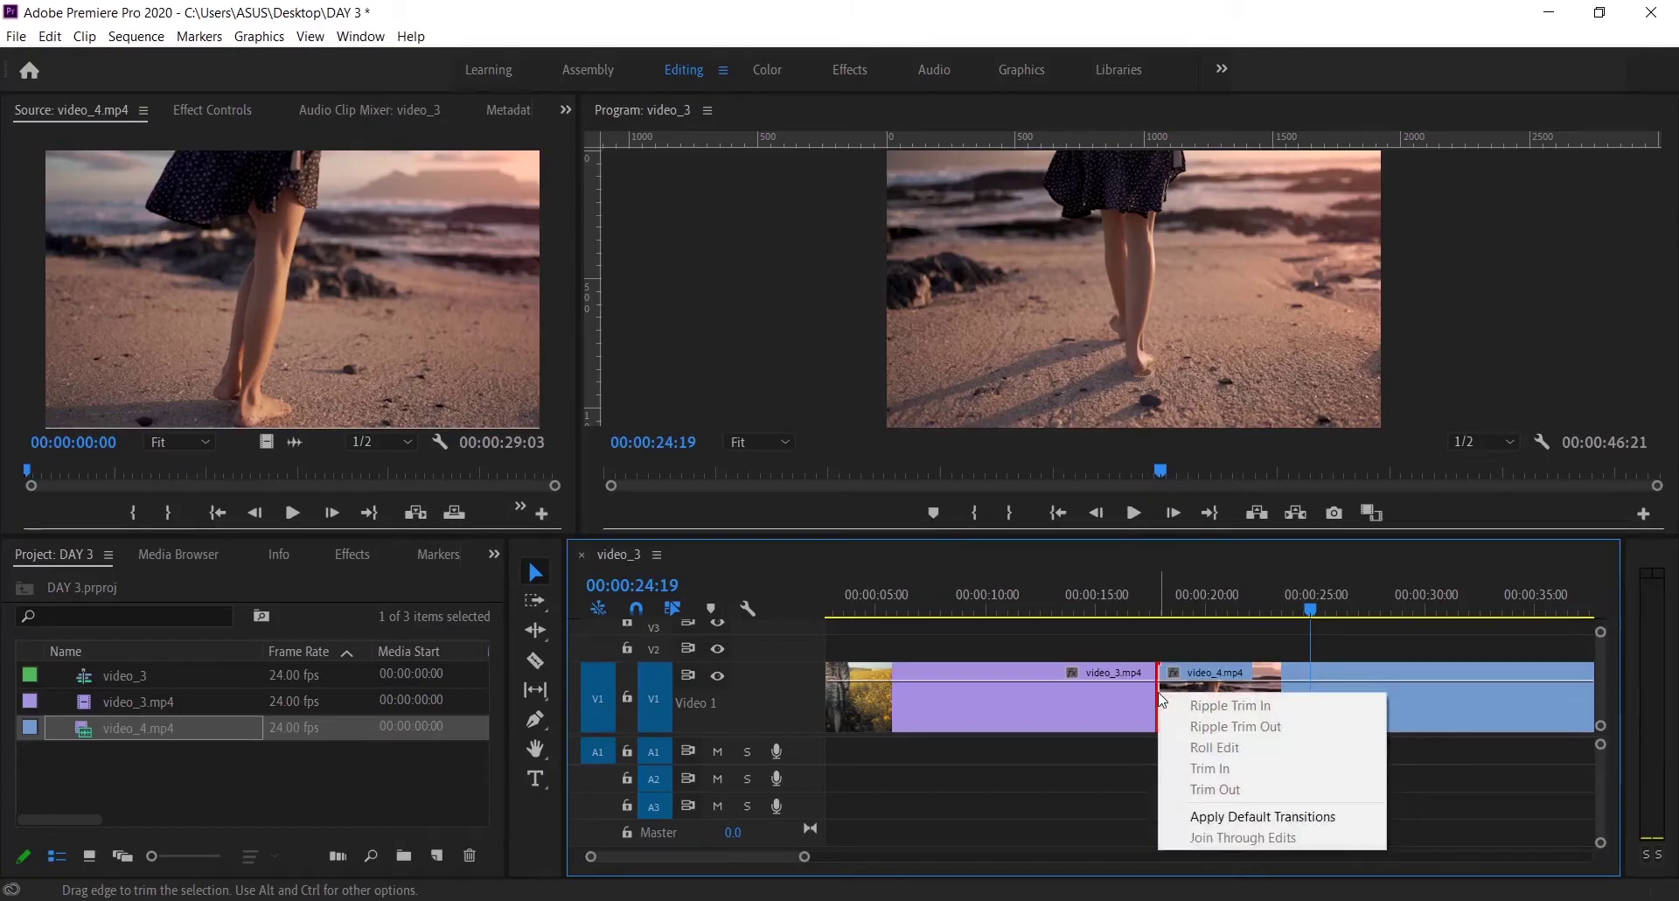
left_click(1254, 819)
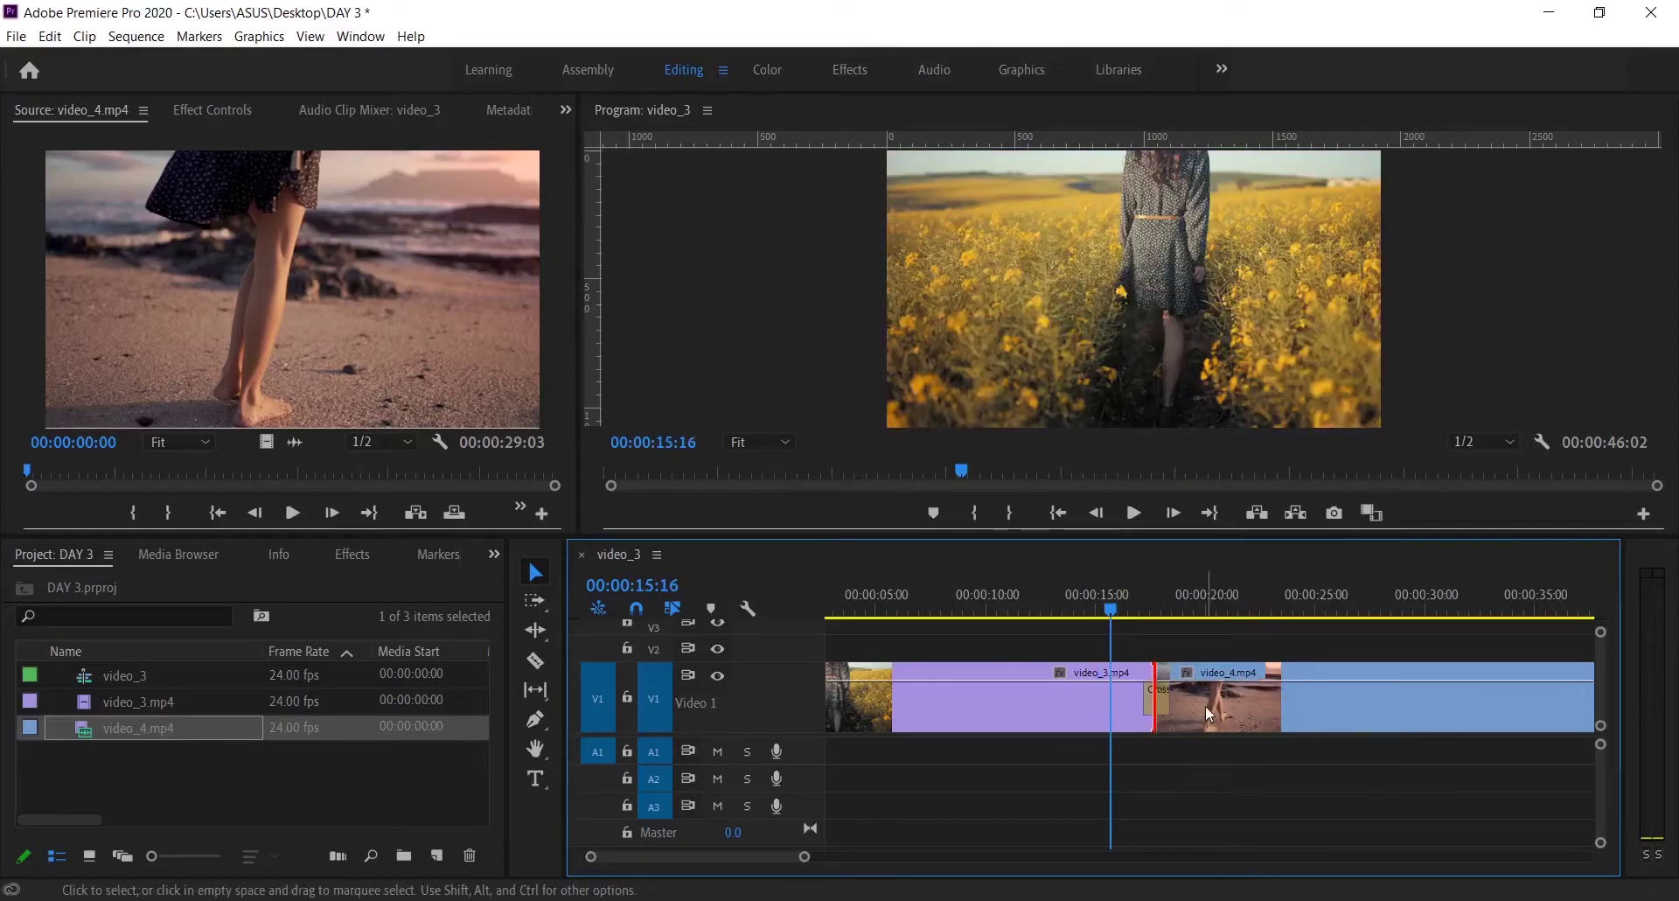
key("space")
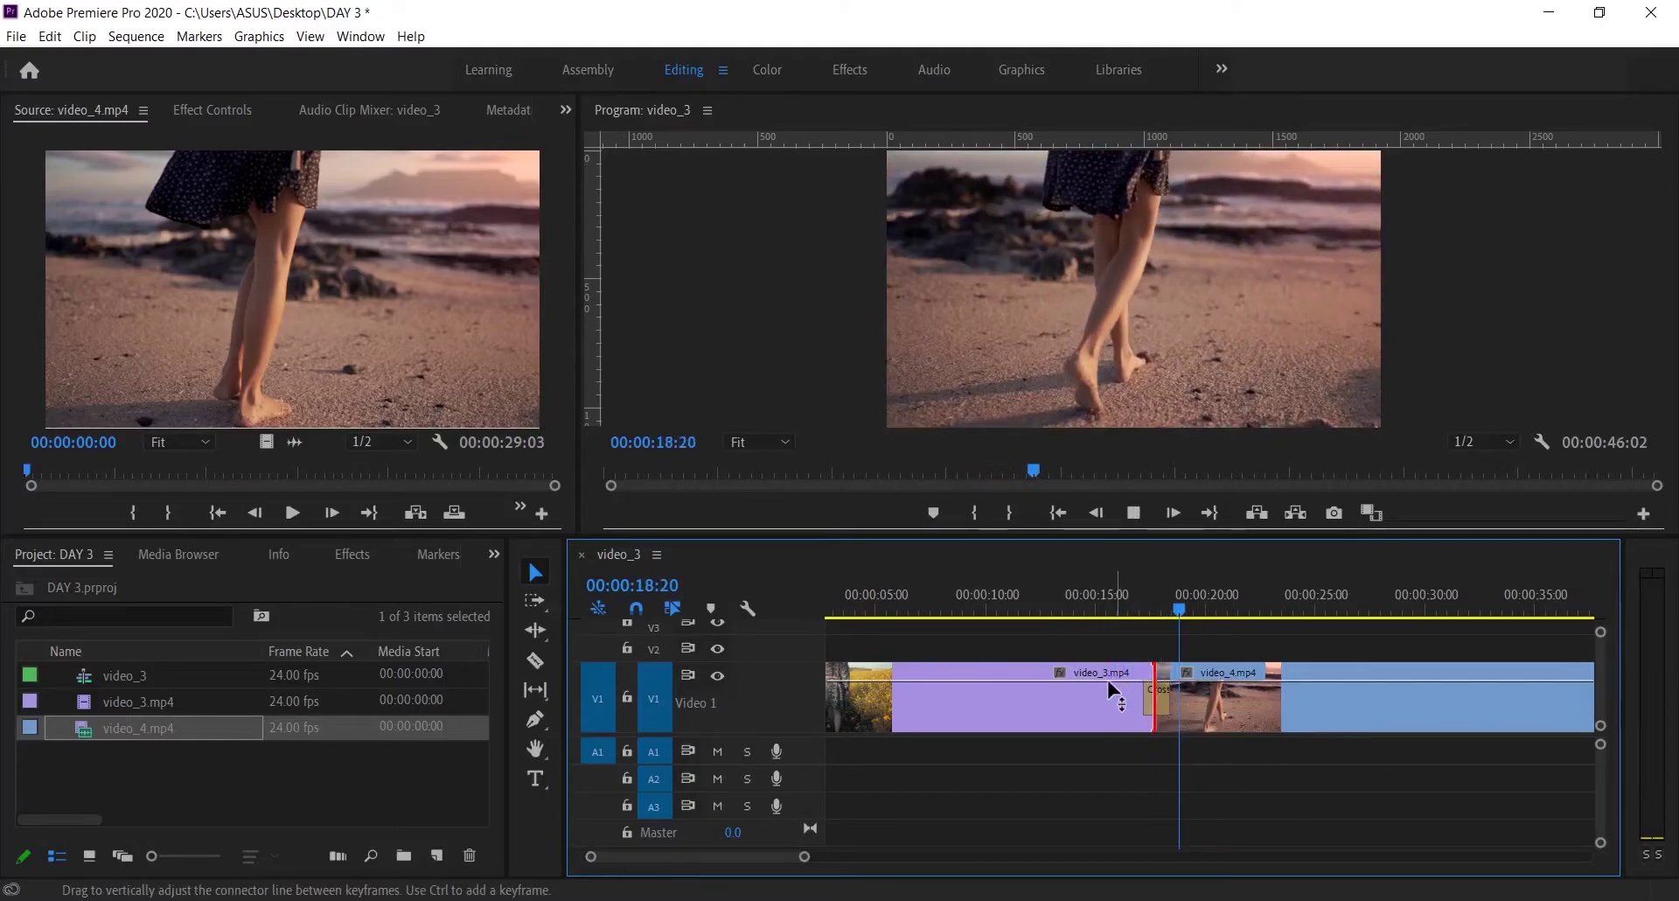
left_click(1109, 683)
left_click(1073, 606)
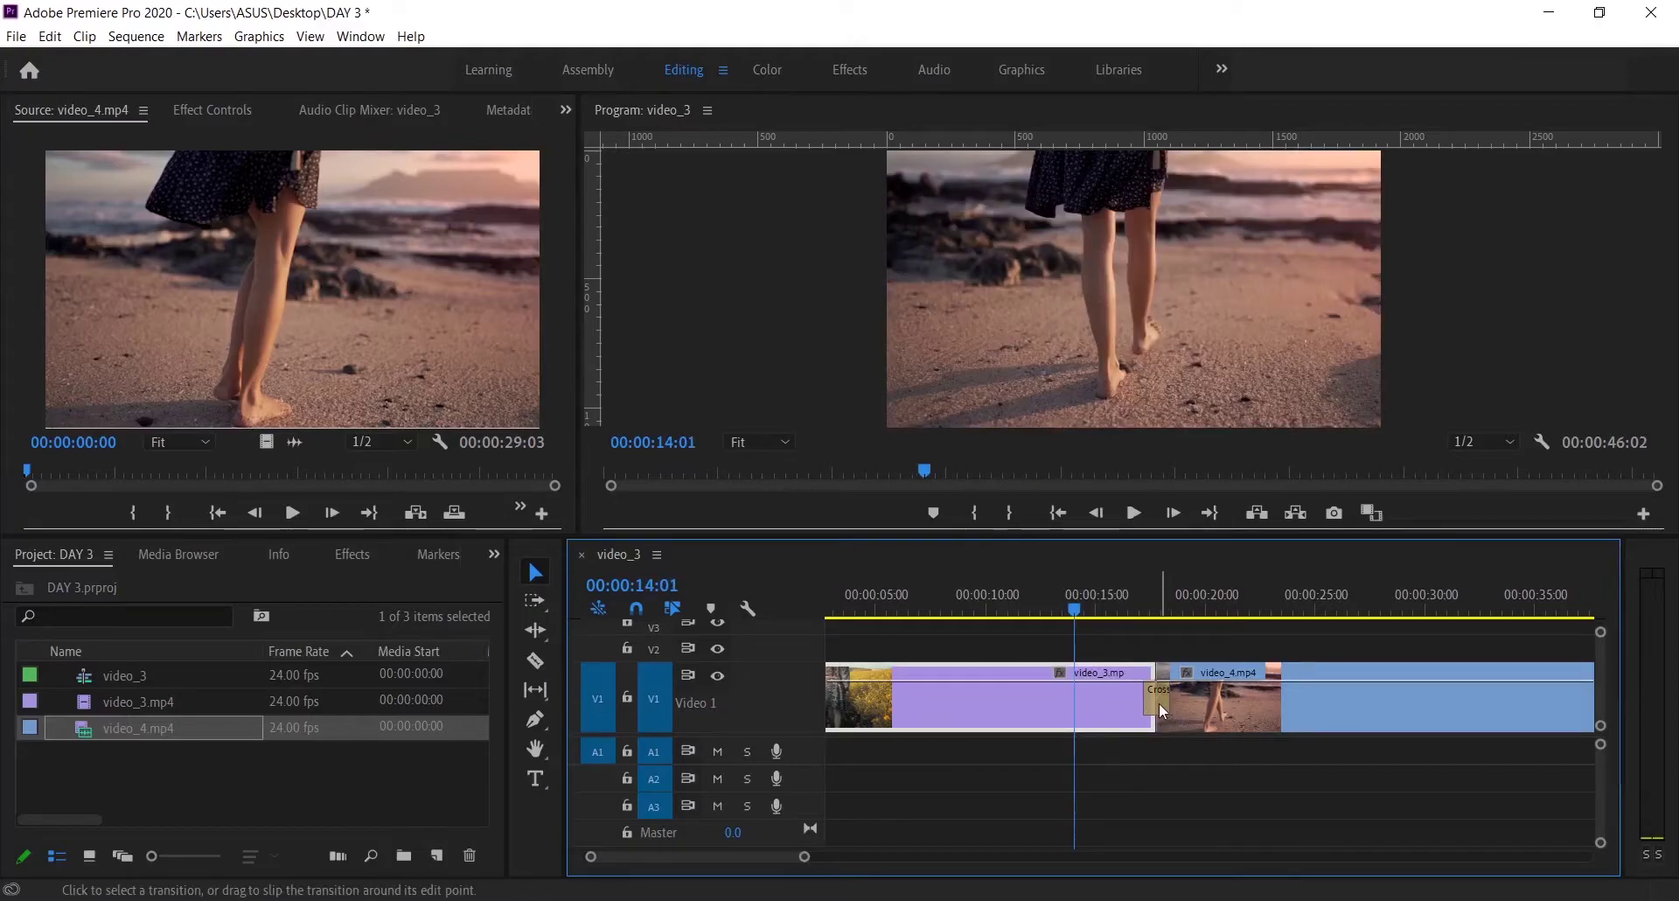
Lengthen the Cross Dissolve between the clips to a duration of 00:00:01:14 and play it back.
left_click(1157, 701)
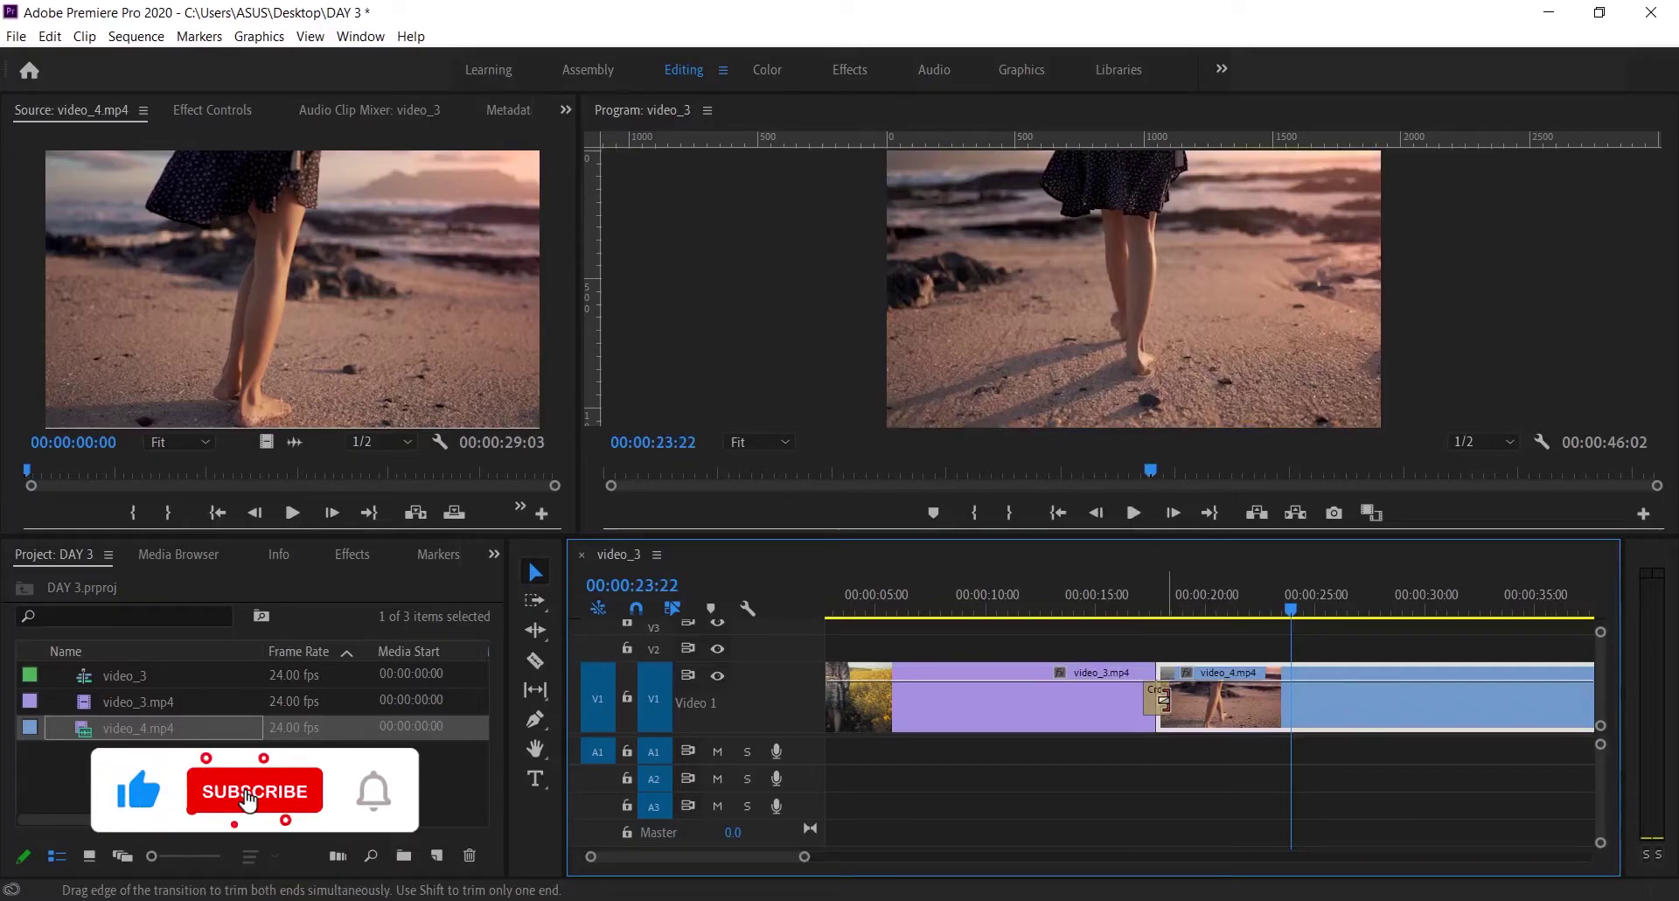
left_click_drag(1162, 699, 1144, 715)
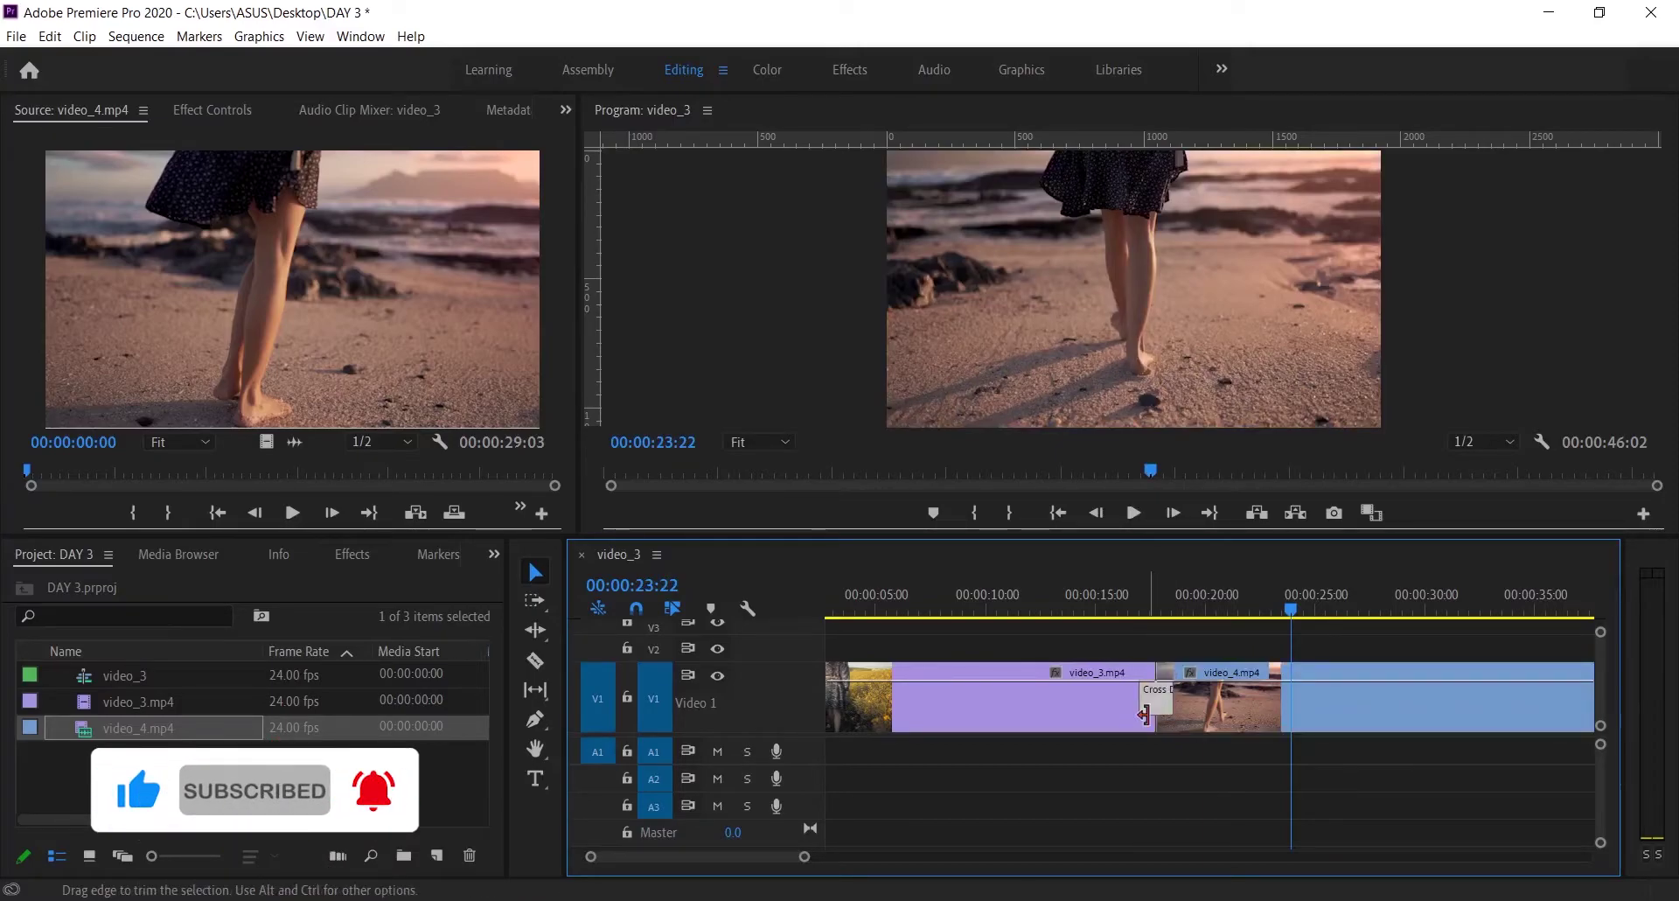
scroll(1146, 715, "up", 4)
mouse_move(1272, 702)
left_mouse_down()
mouse_move(1211, 703)
mouse_move(1275, 711)
left_mouse_up()
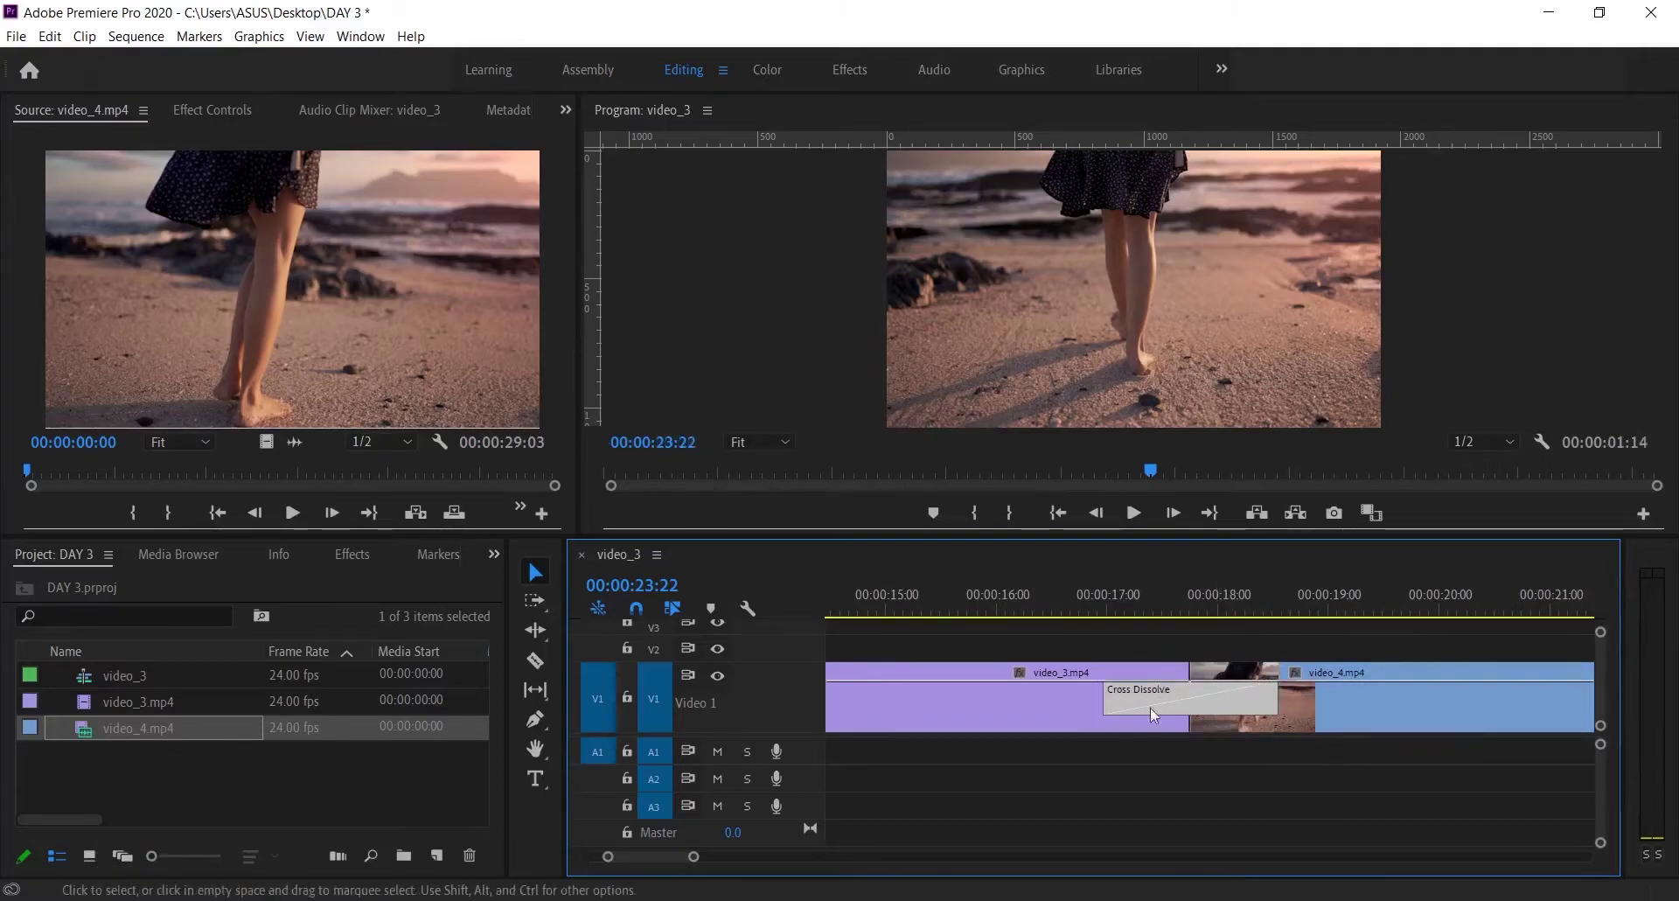
left_click(1088, 592)
key("space")
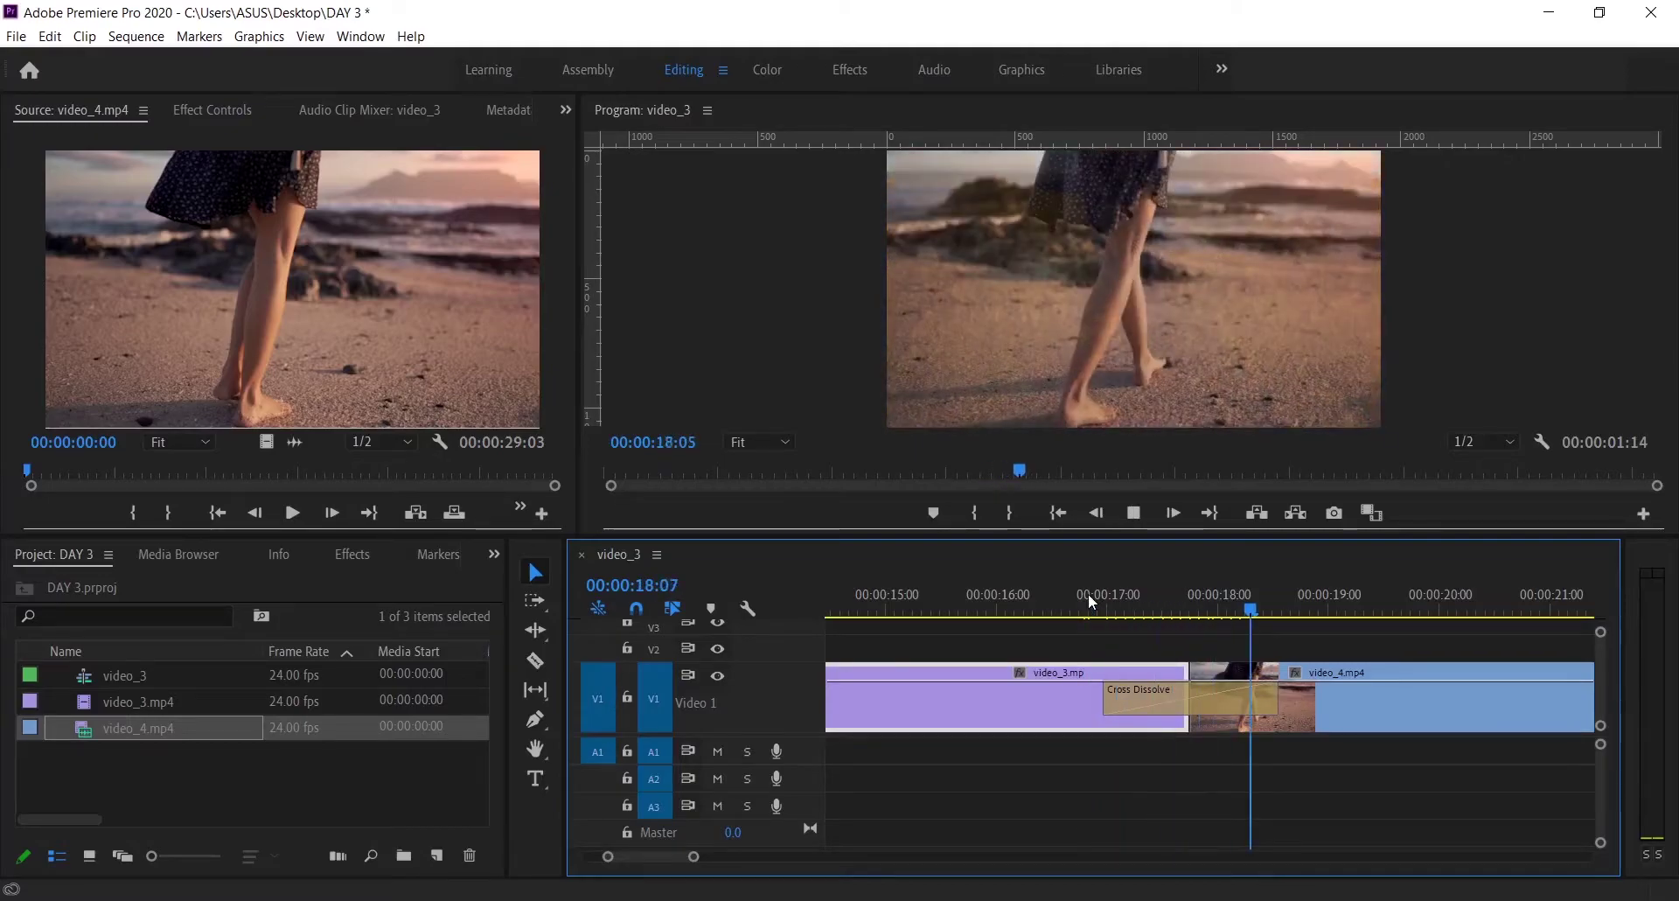
left_click(1072, 602)
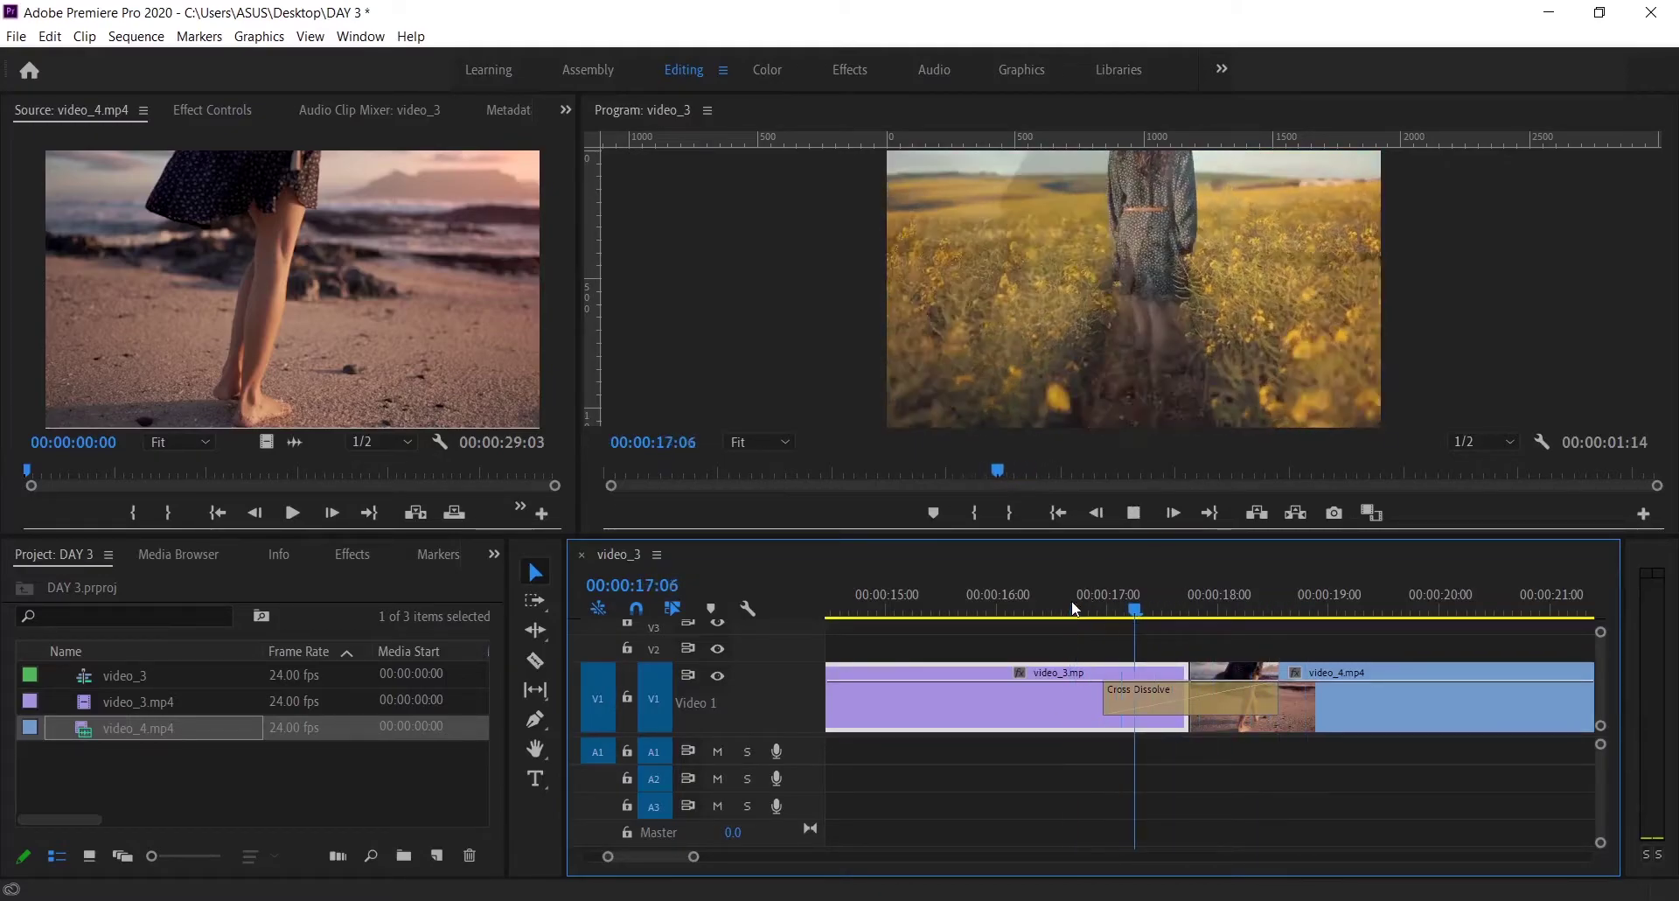
key("space")
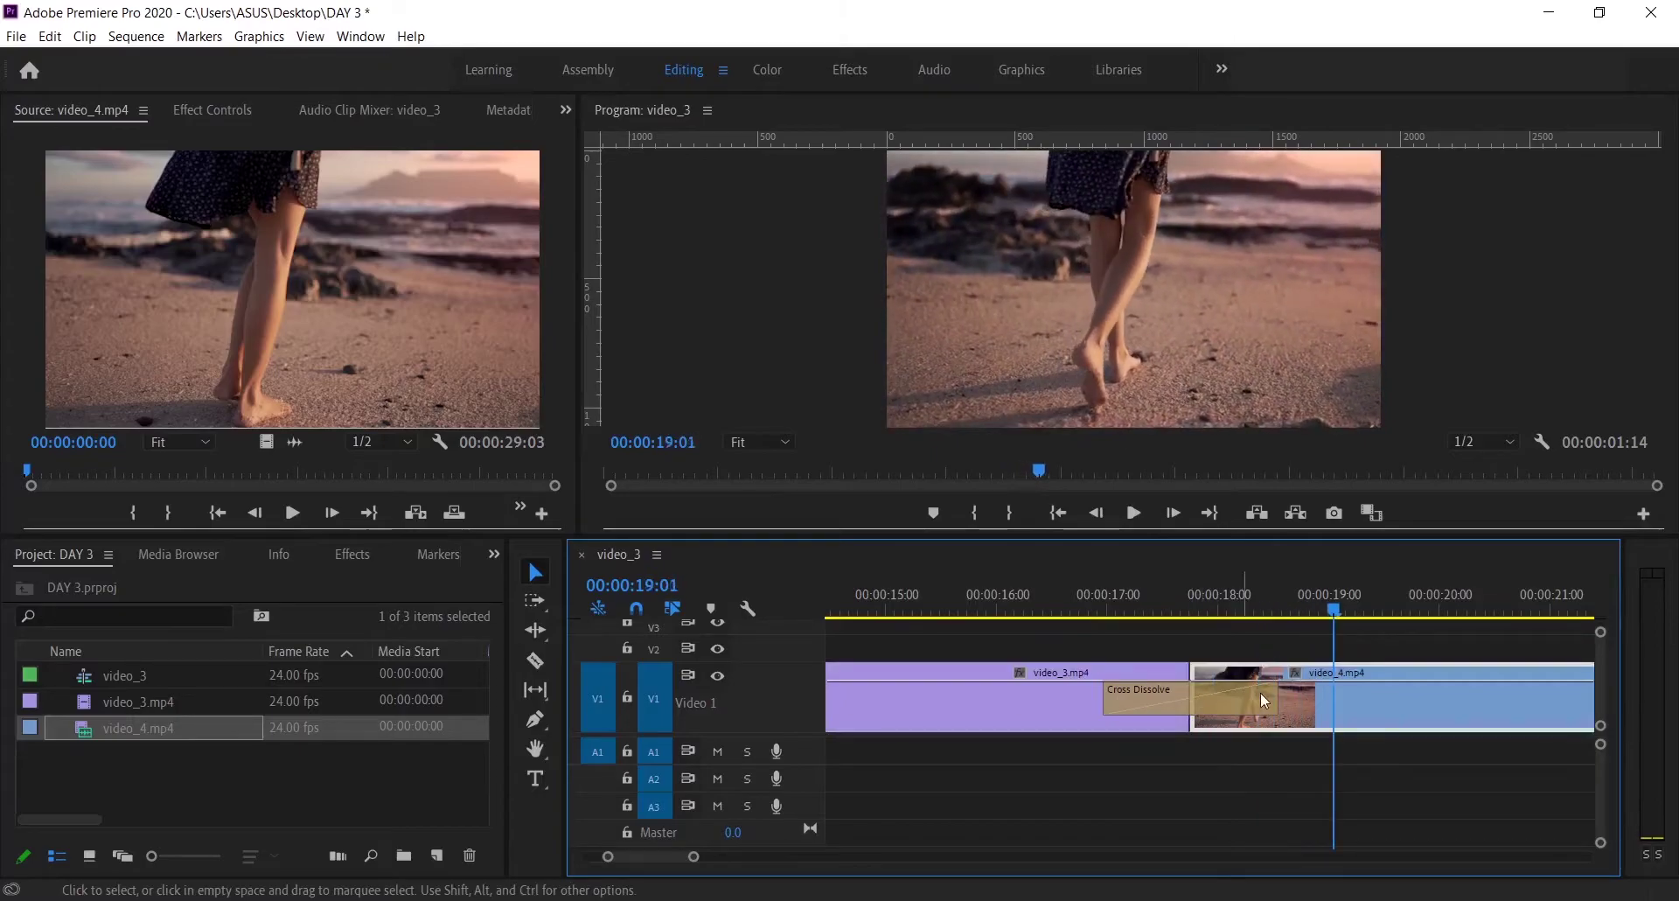
Shorten the Cross Dissolve between the clips to about a third of a second and play it back.
left_click_drag(1270, 693, 1196, 691)
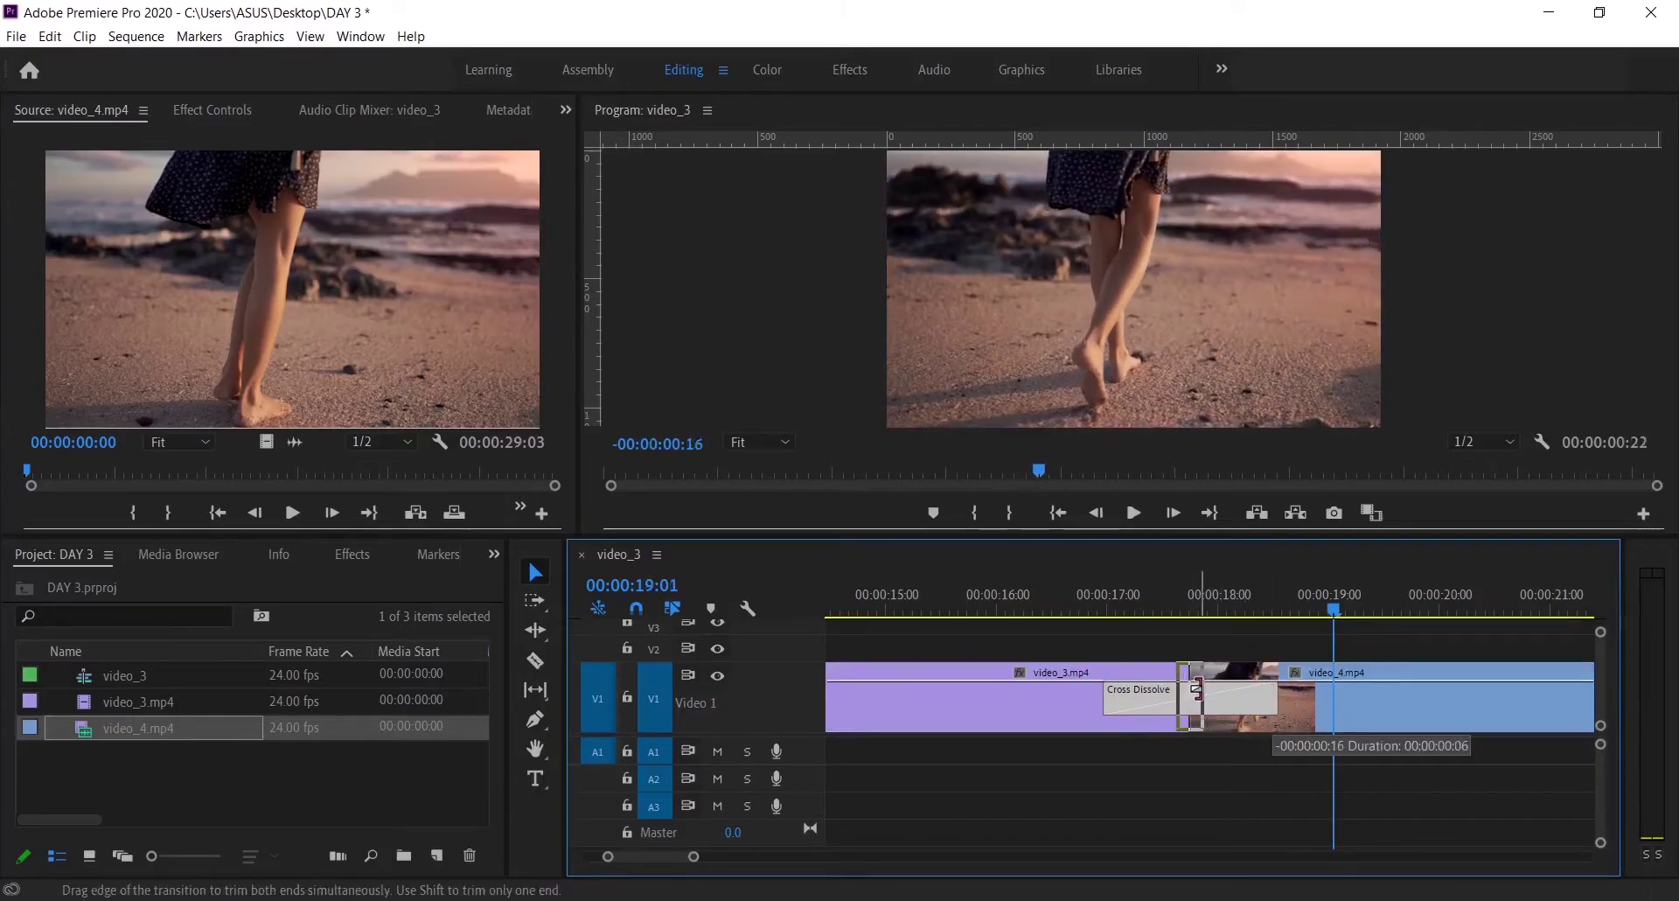
left_click(1130, 594)
key("space")
left_click(1131, 594)
key("space")
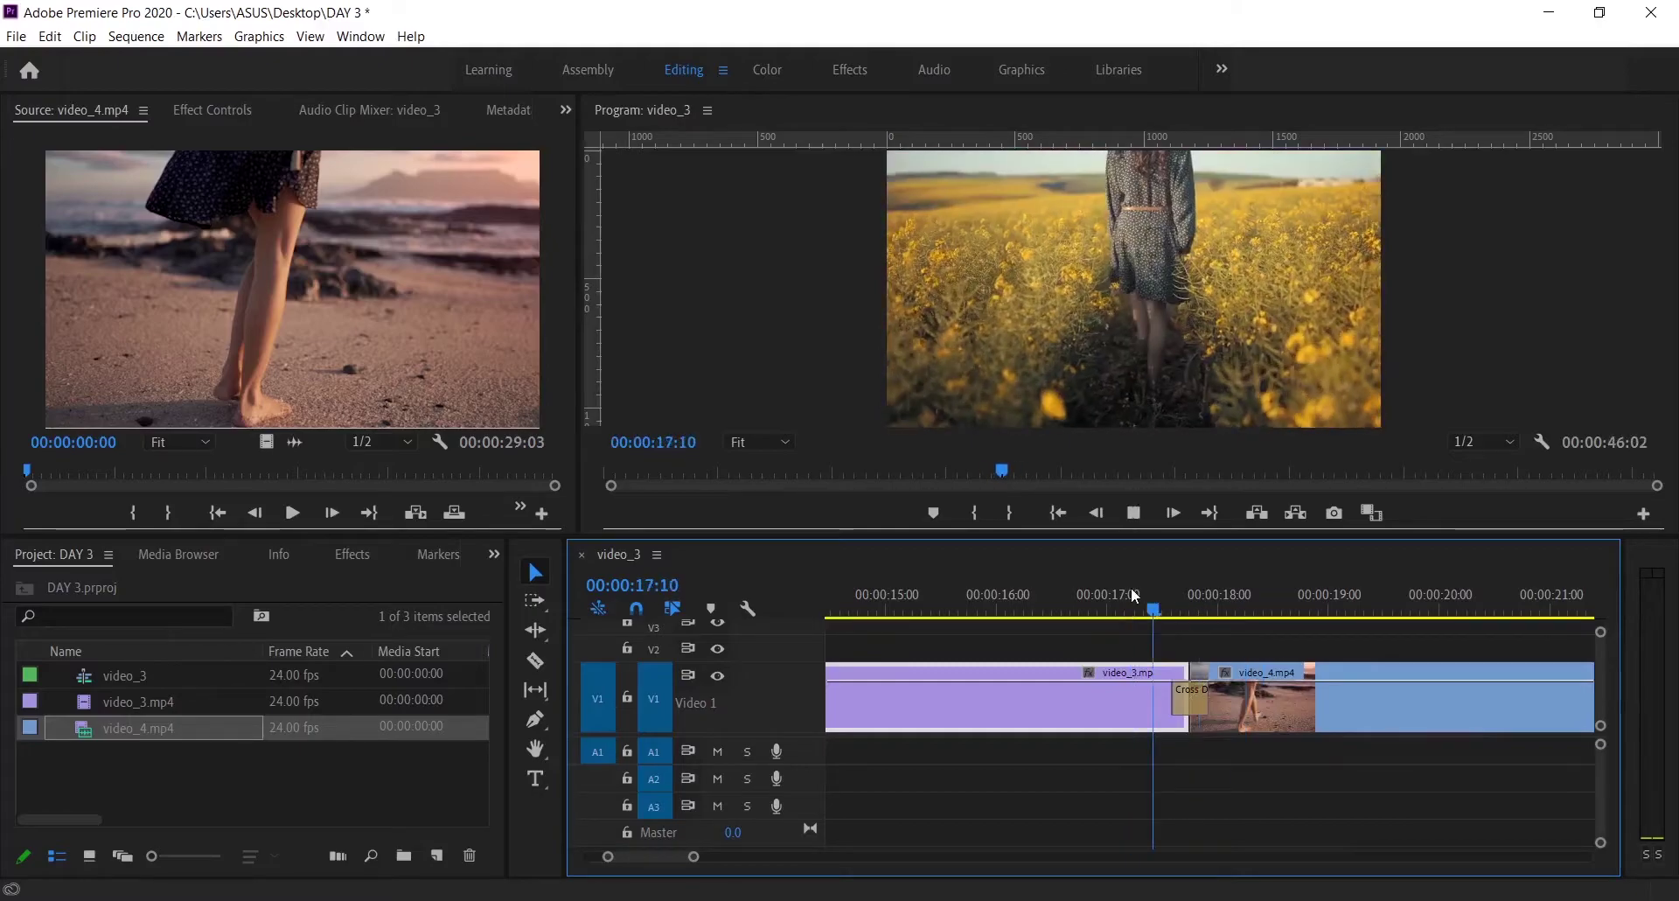
key("space")
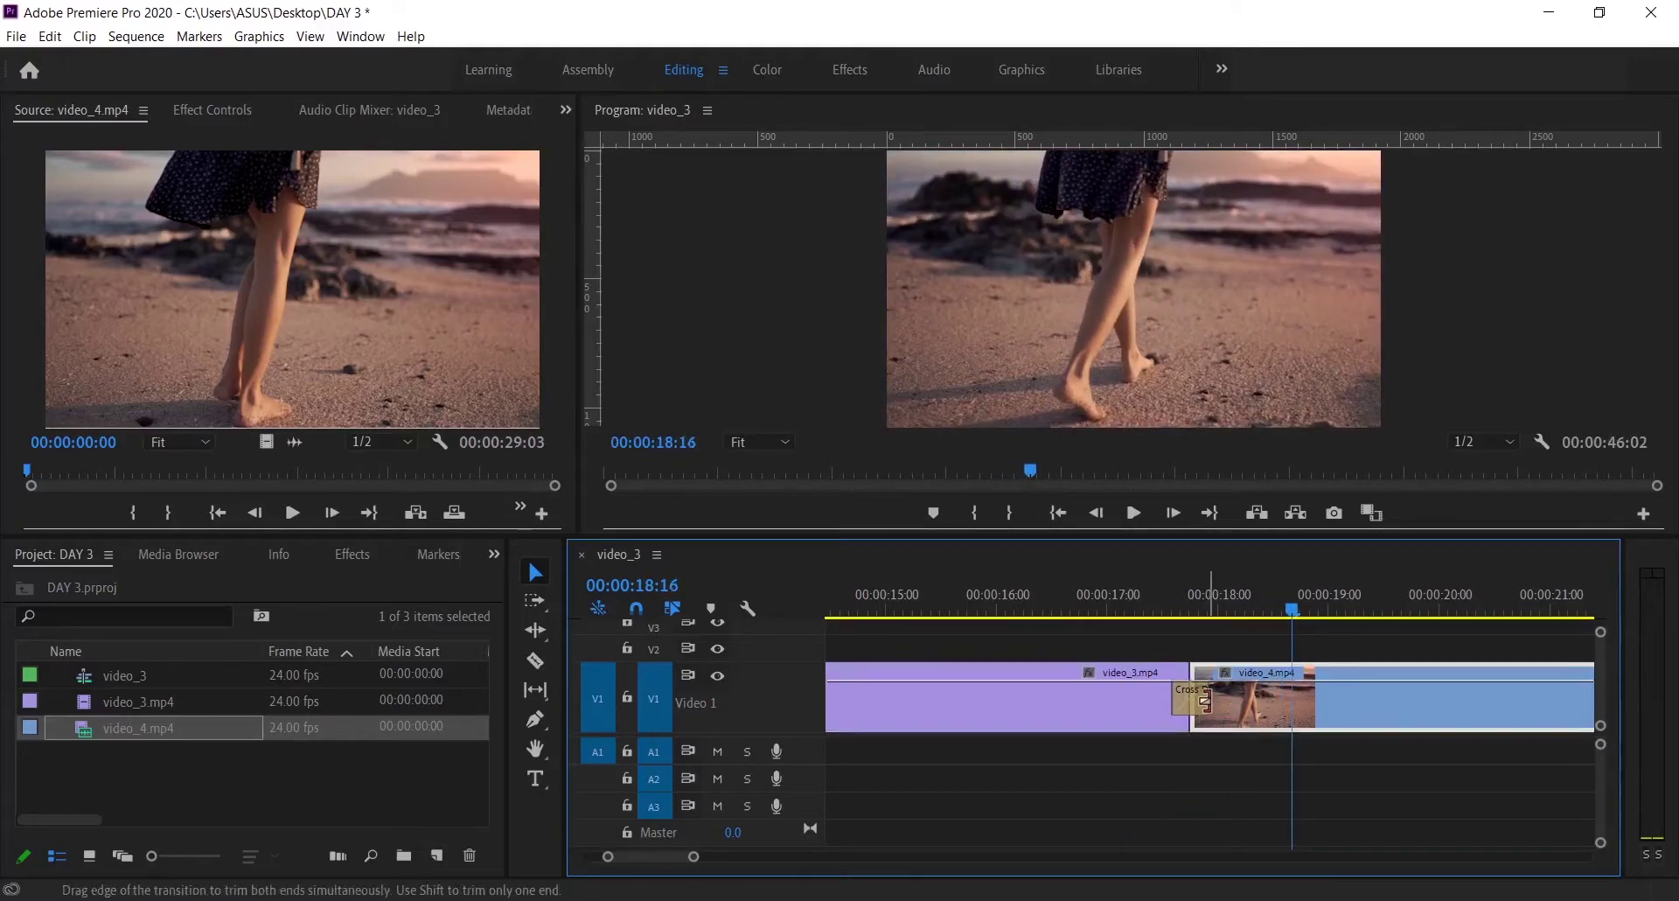
Extend the Cross Dissolve between the clips to a duration of 00:00:01:02 and play it back.
left_click_drag(1214, 700, 1249, 700)
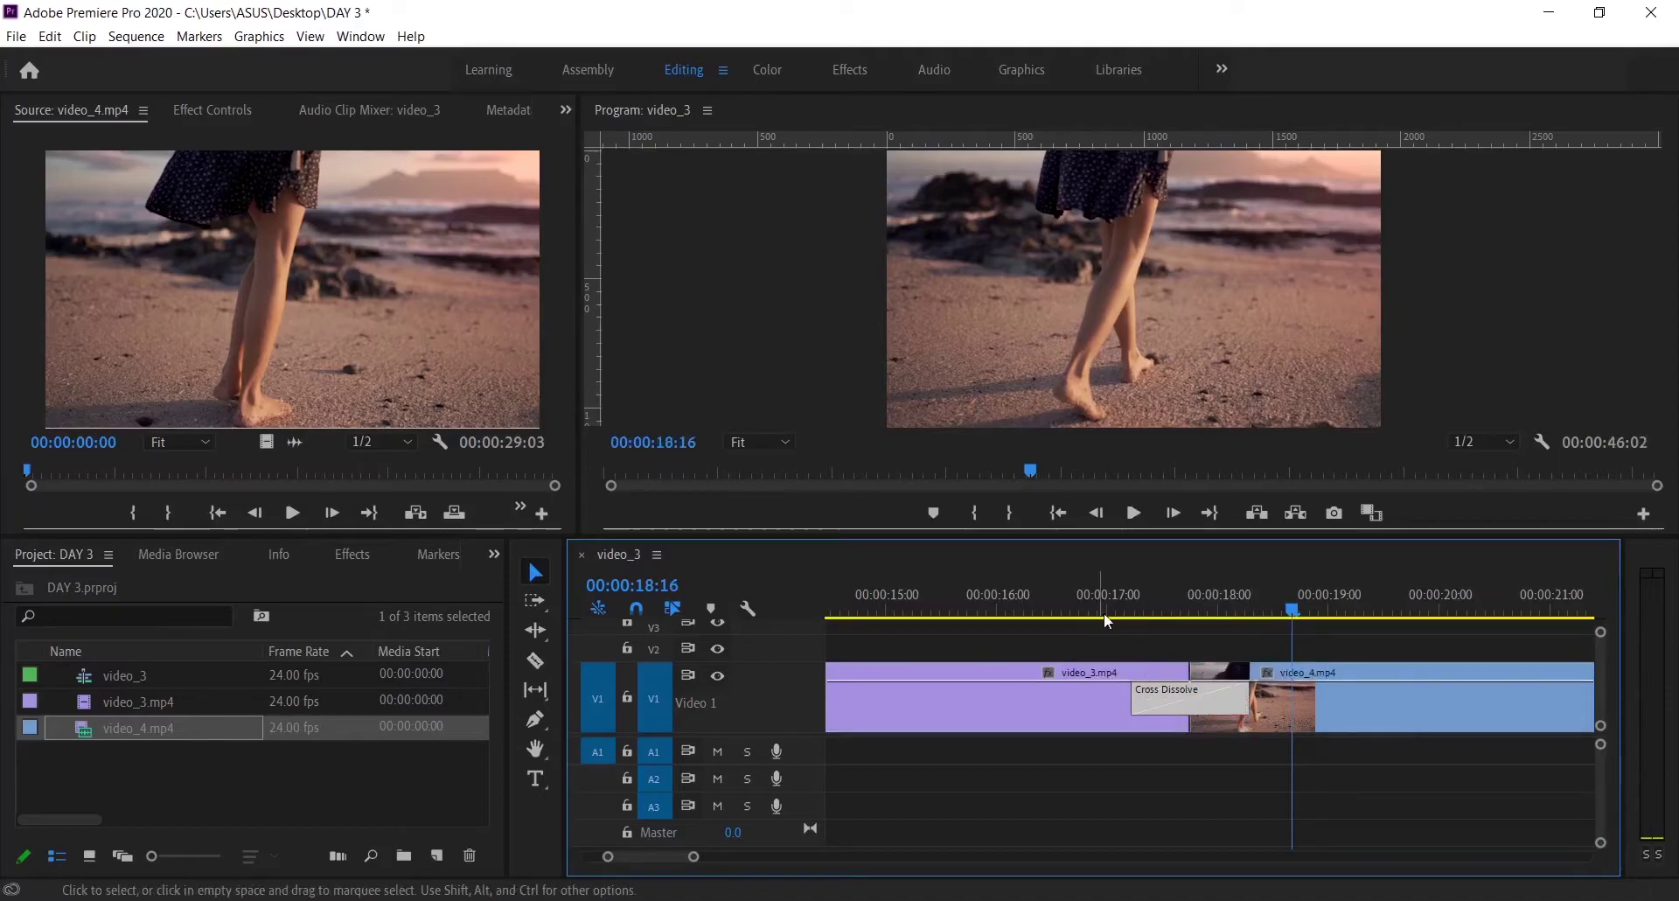
left_click(1124, 611)
key("space")
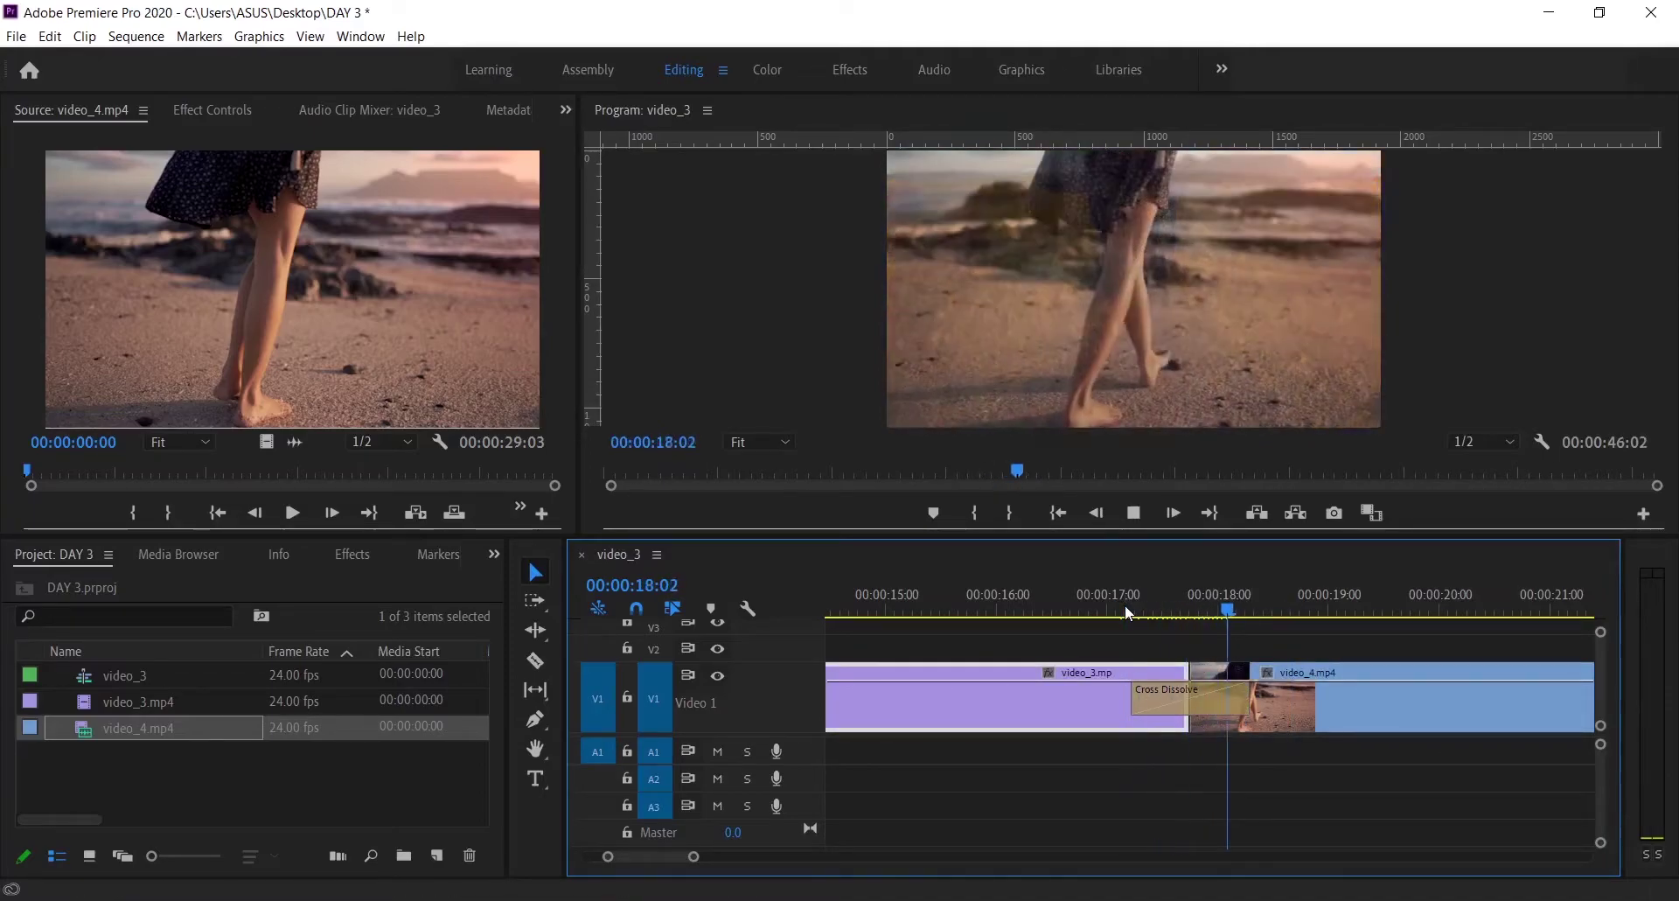
Set the Cross Dissolve's alignment to Start at Cut in its effect settings and play the transition.
left_click(1220, 695)
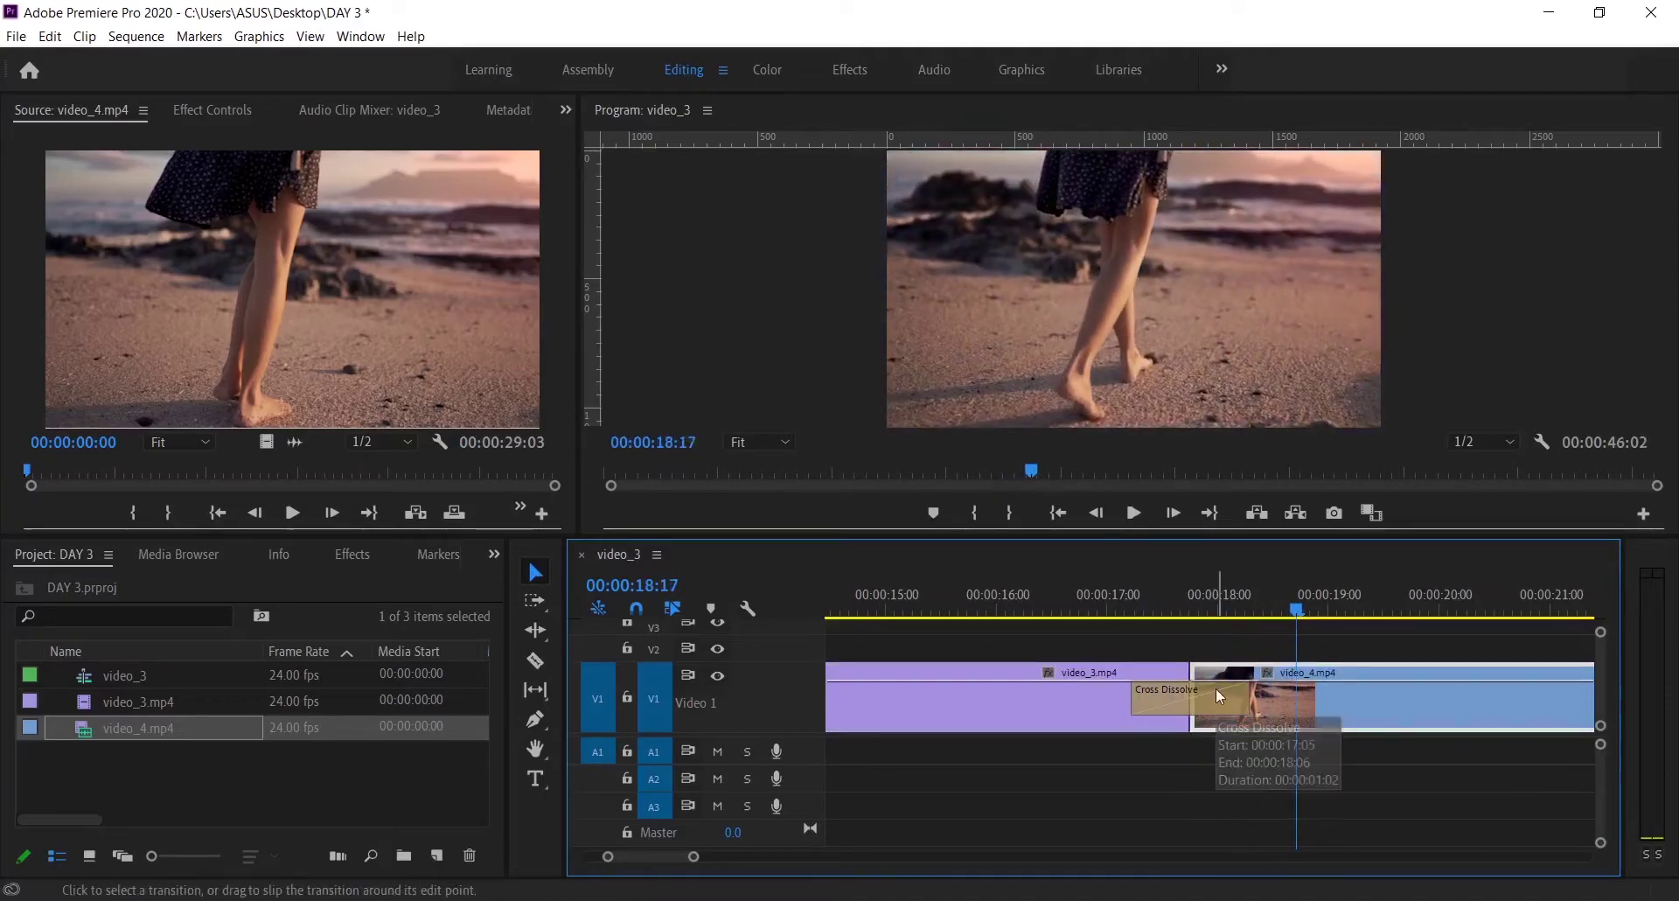
left_click(1191, 714)
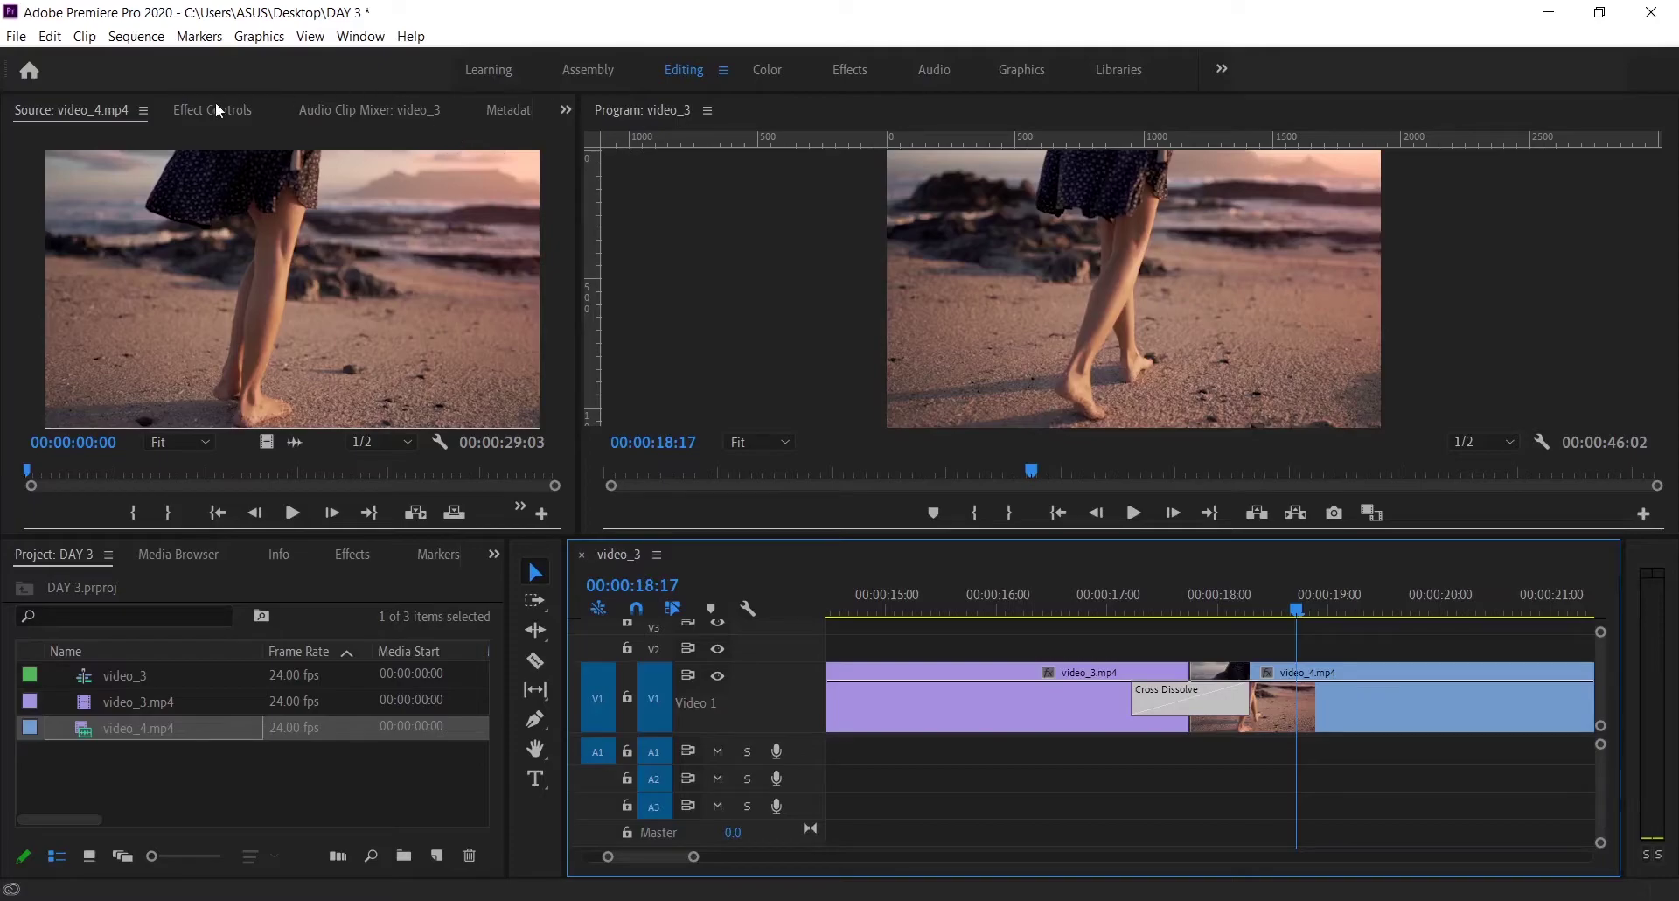
left_click(217, 110)
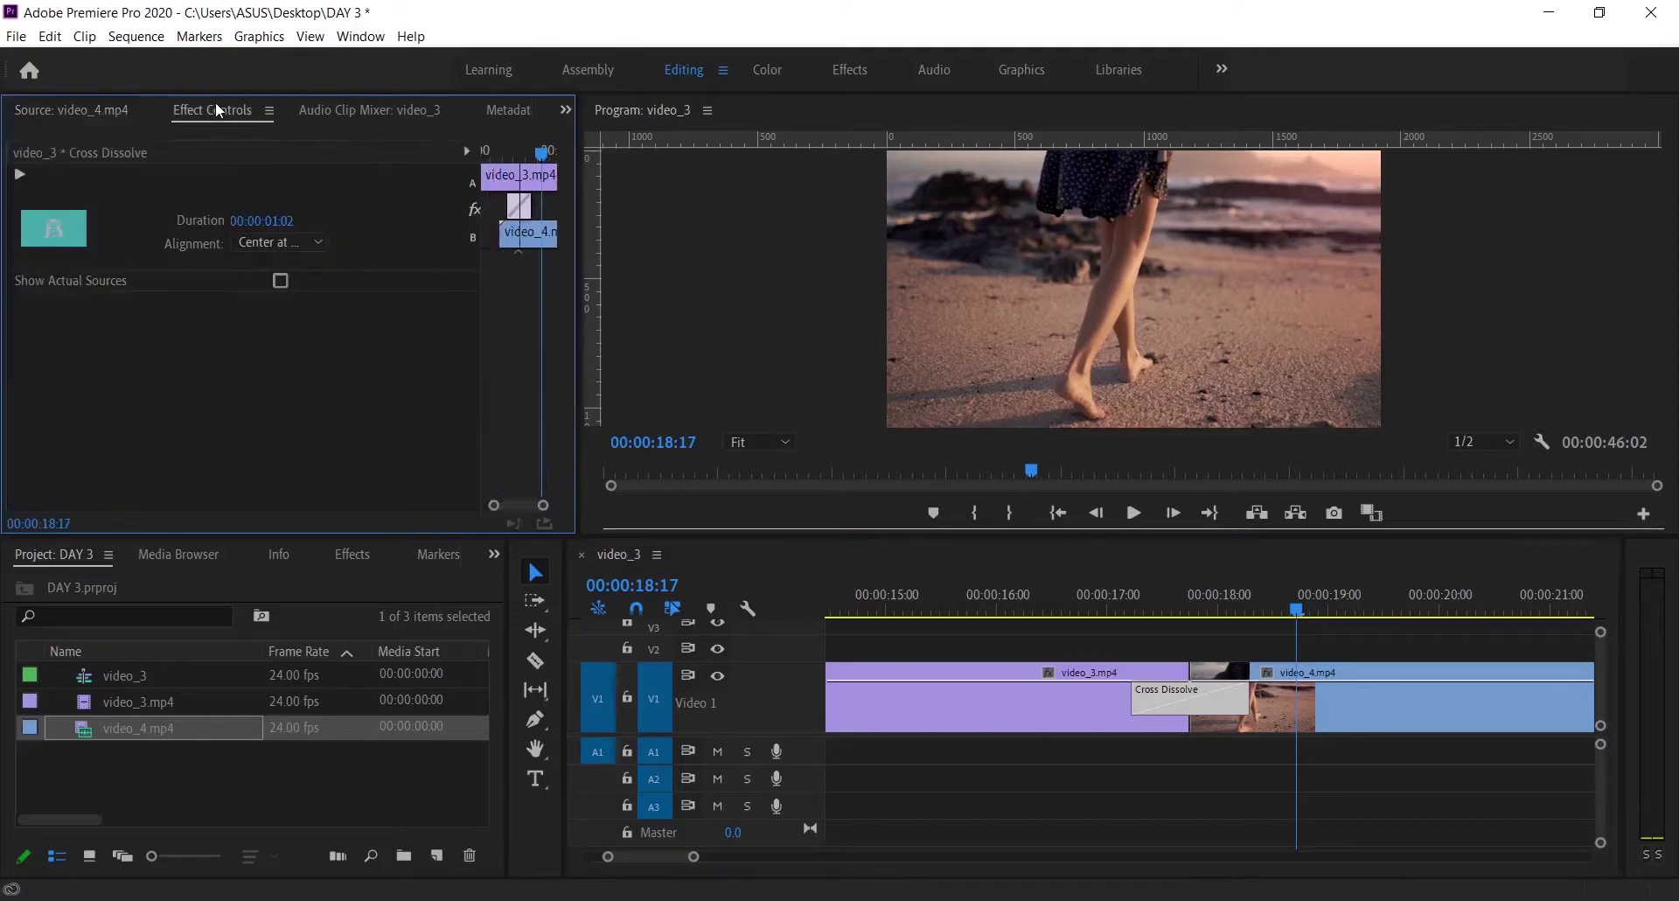
left_click(292, 243)
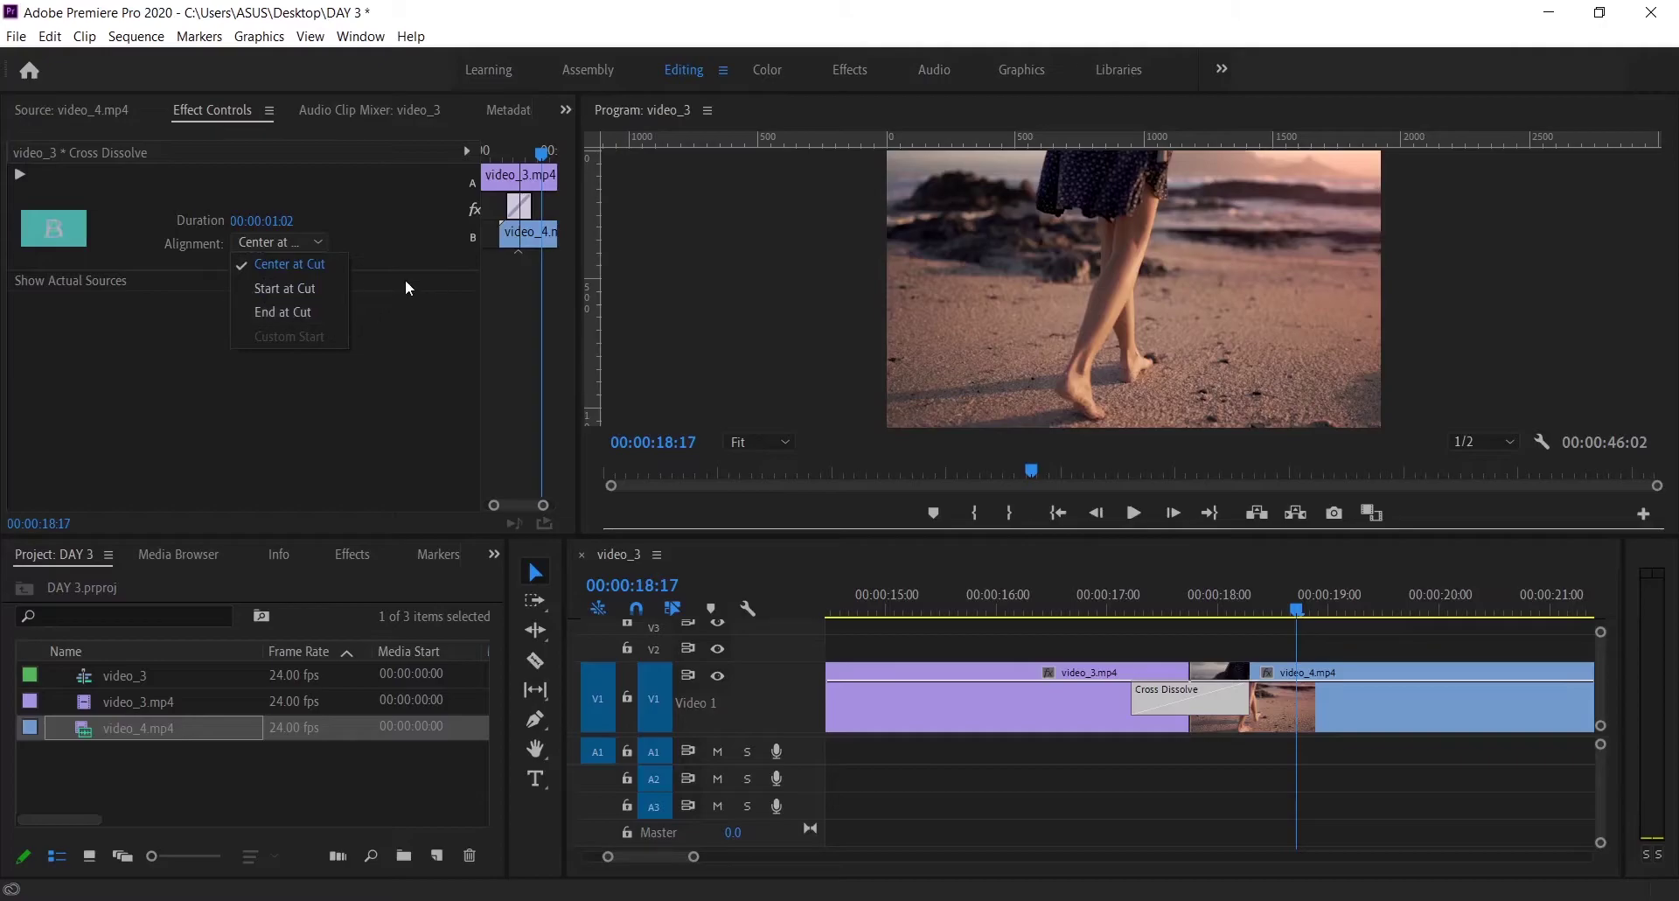
left_click(295, 290)
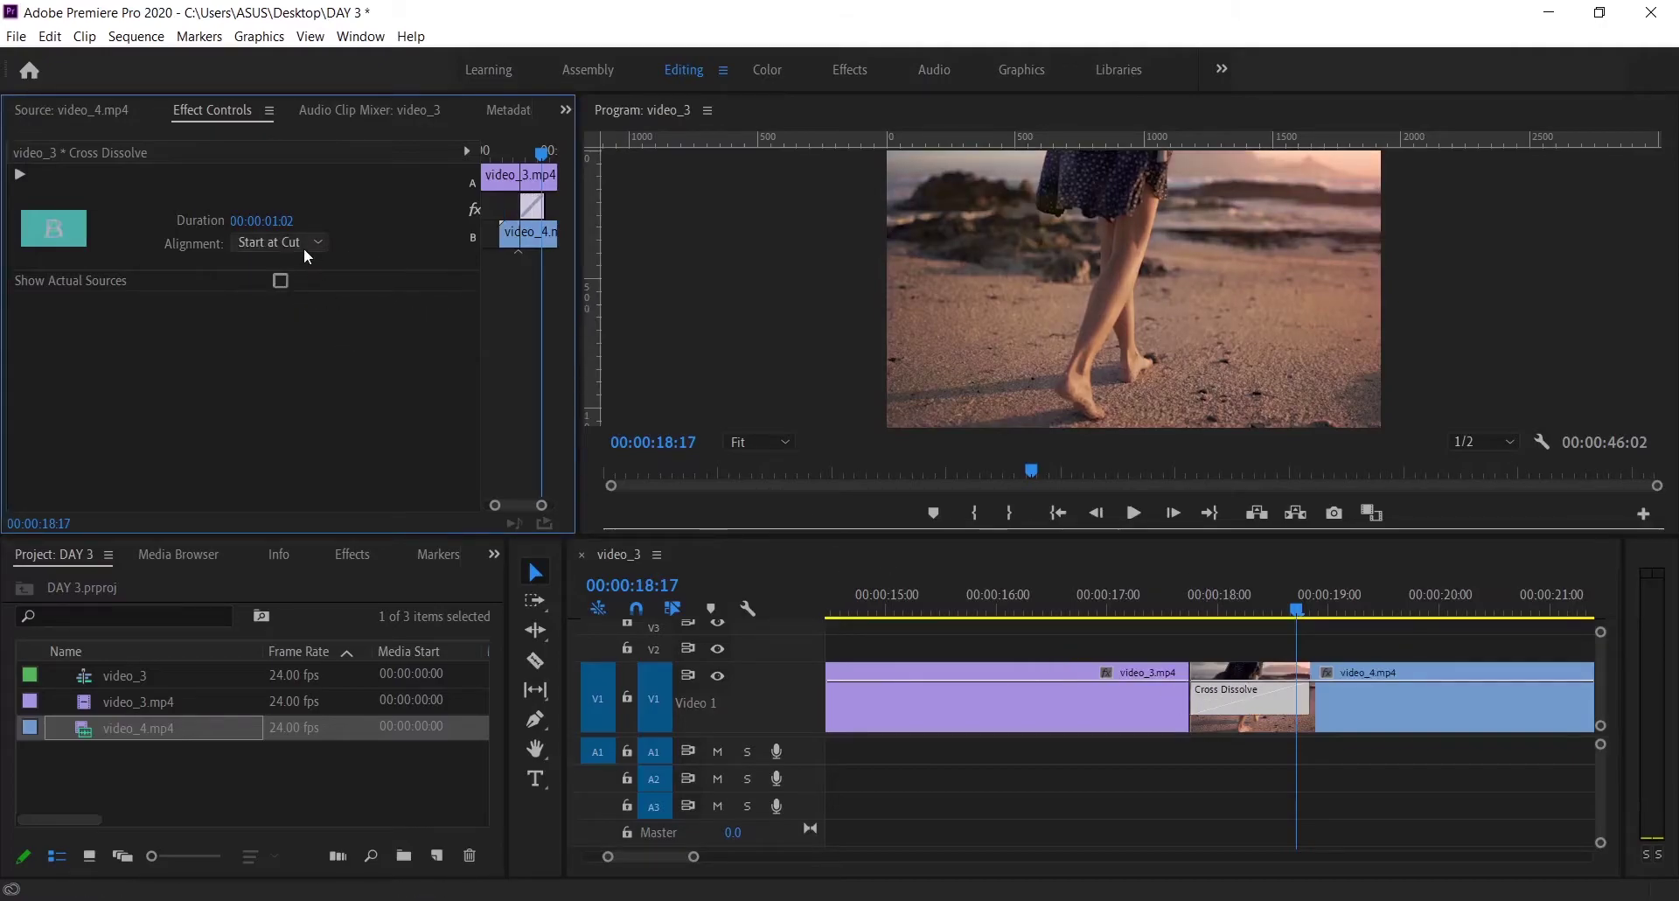
left_click(1176, 584)
key("space")
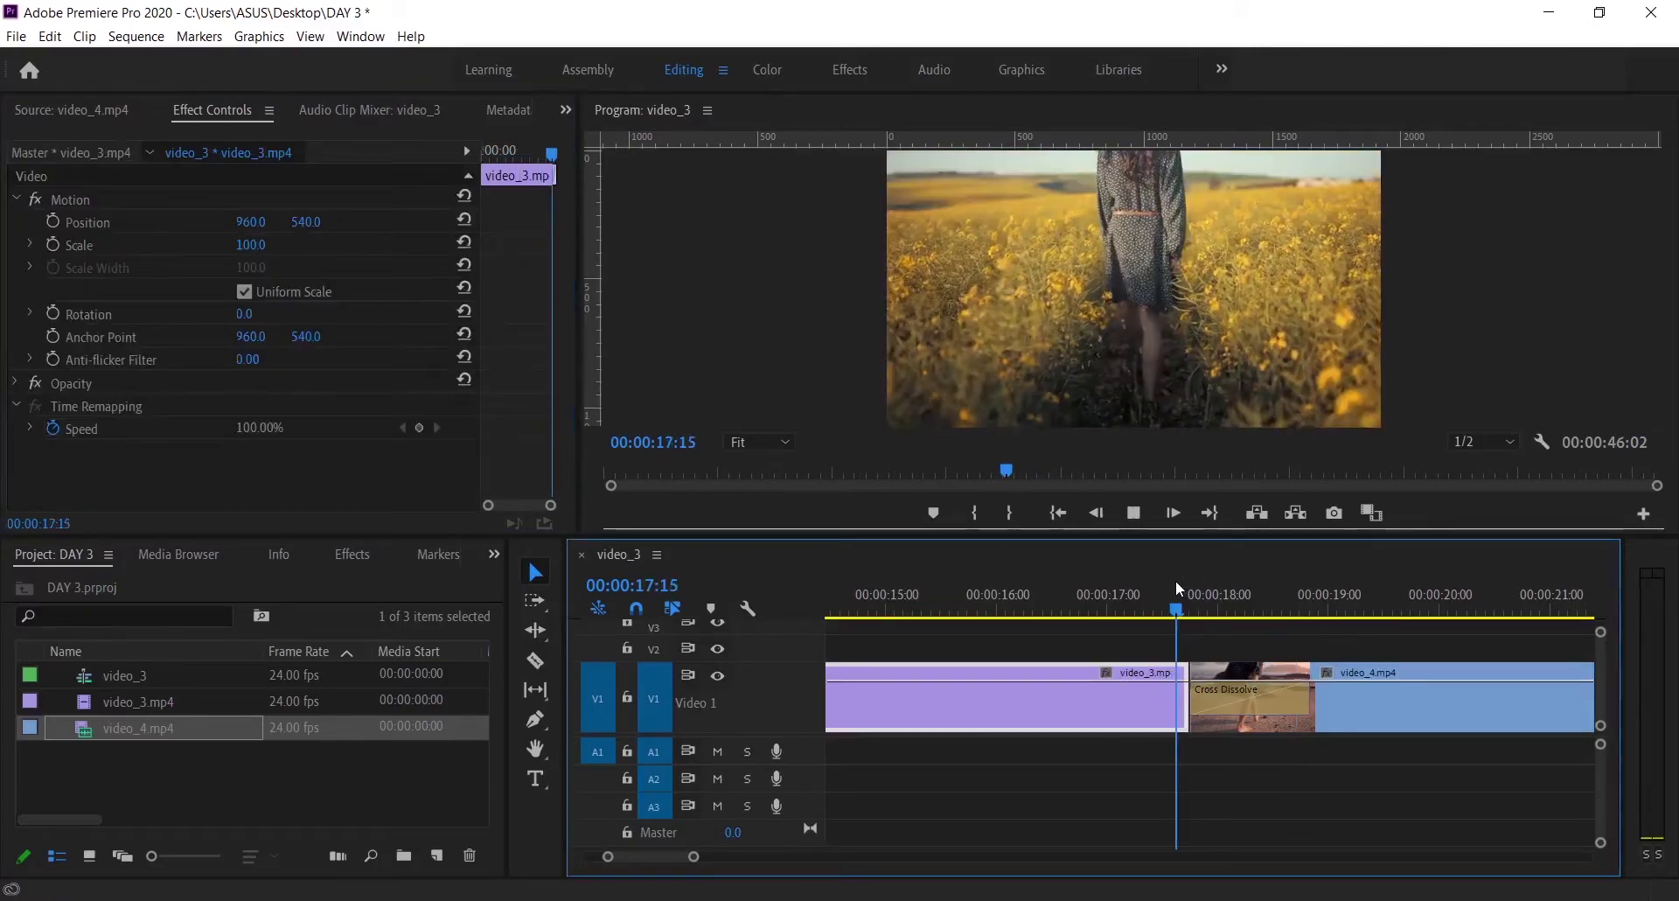
key("space")
left_click(1174, 594)
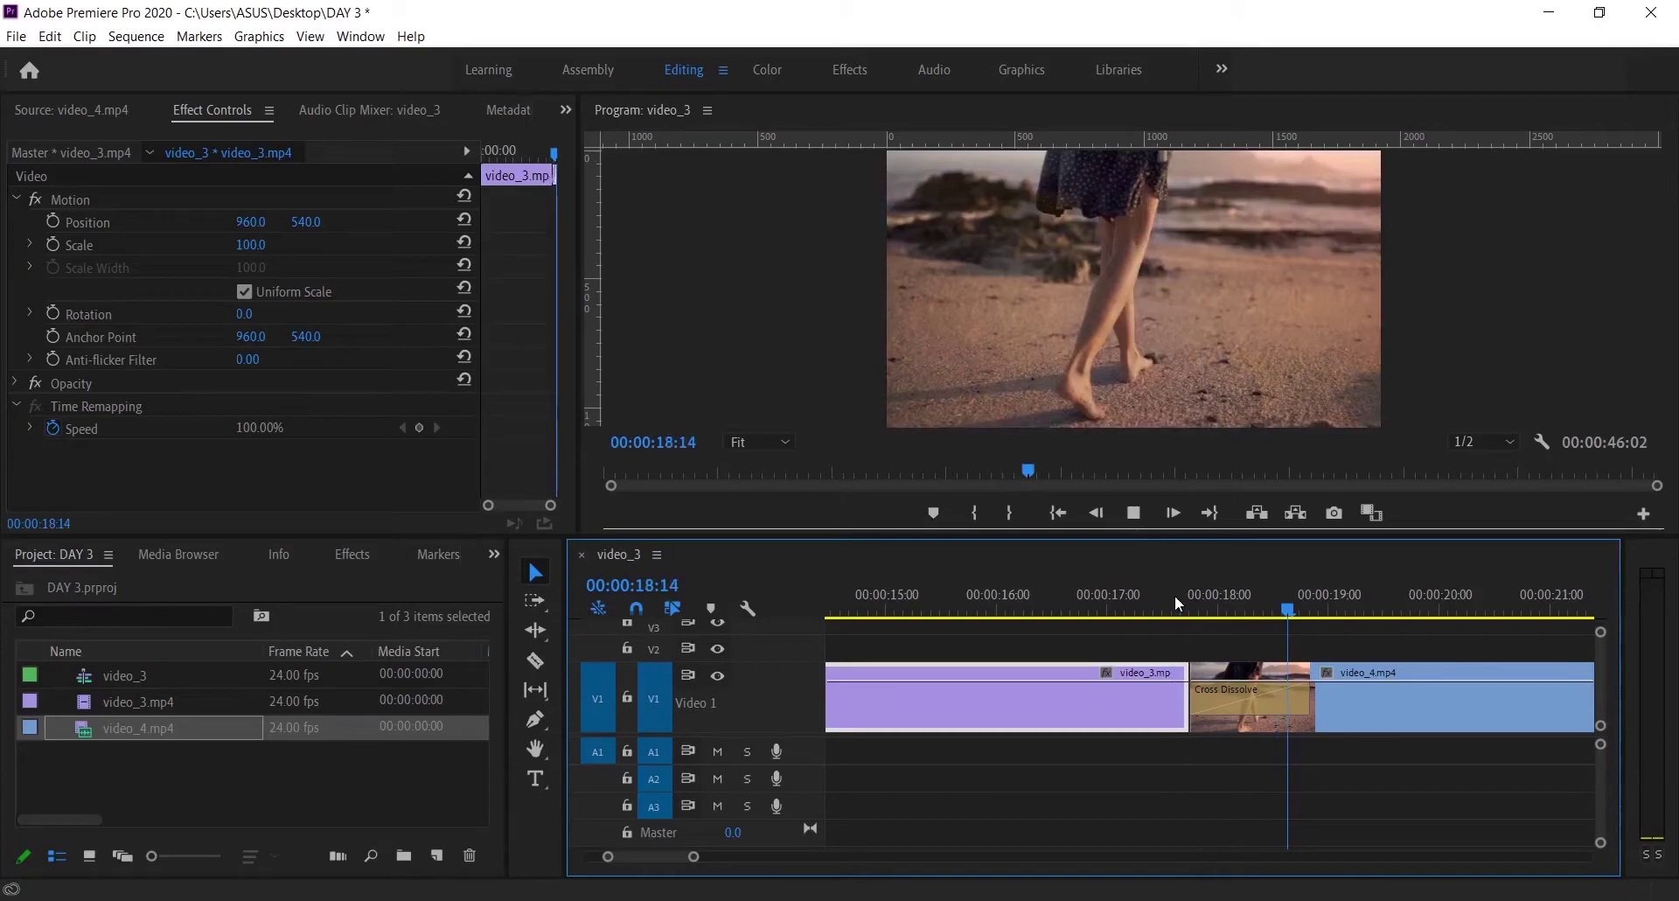
Change the Cross Dissolve's alignment to End at Cut and play back the transition between the clips.
key("space")
left_click(1258, 694)
left_click(305, 241)
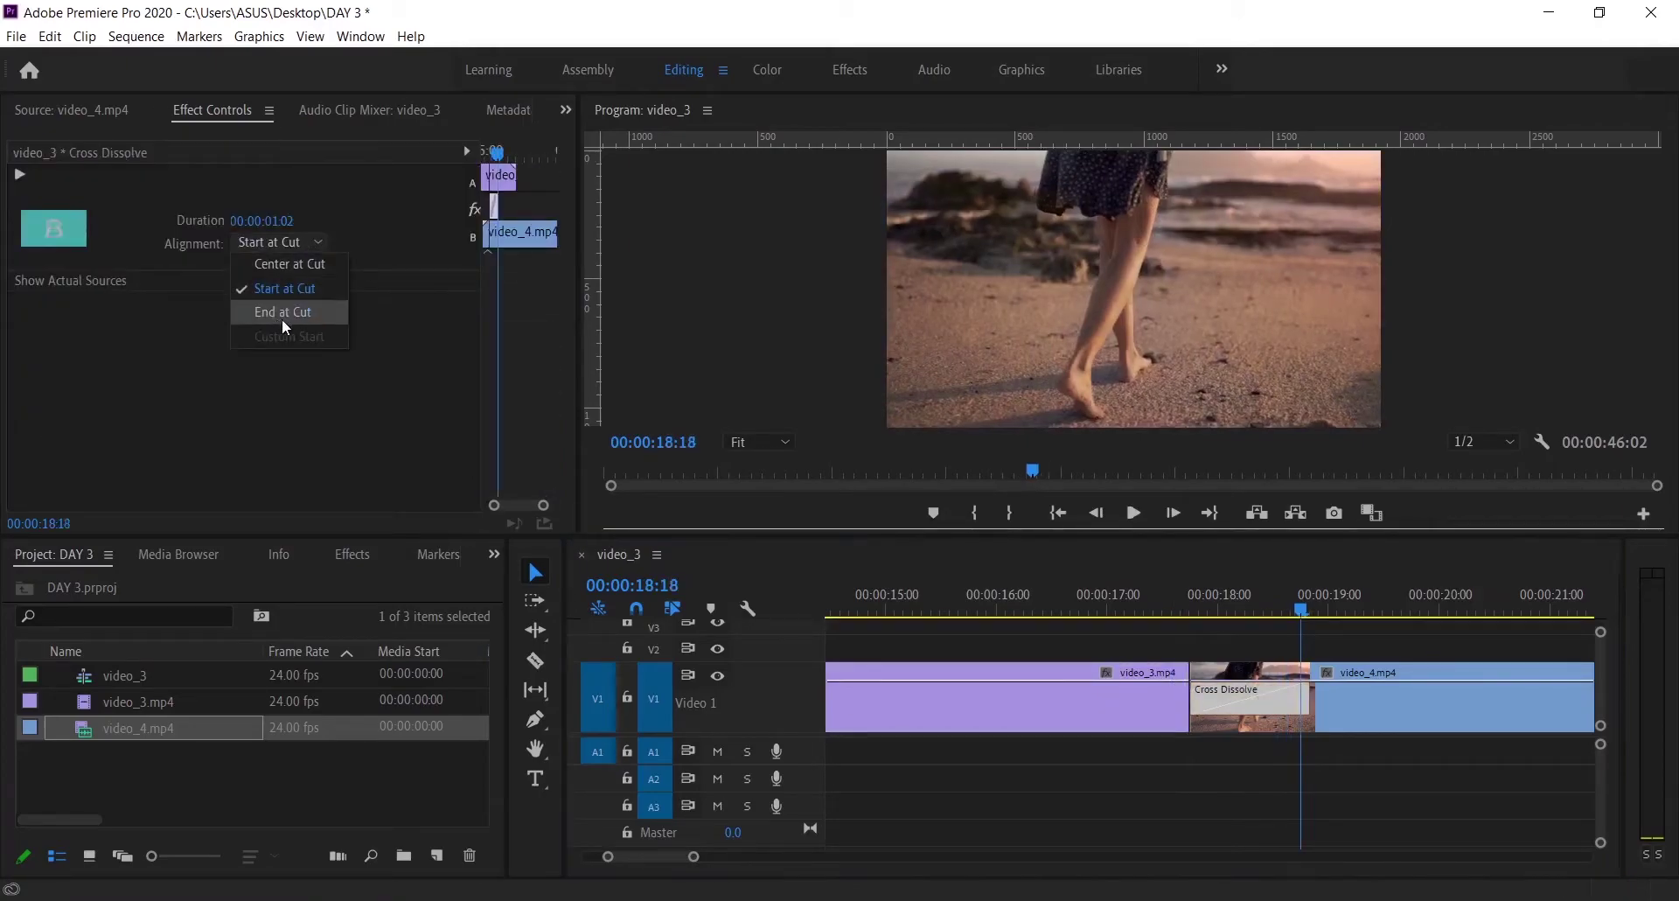
left_click(294, 309)
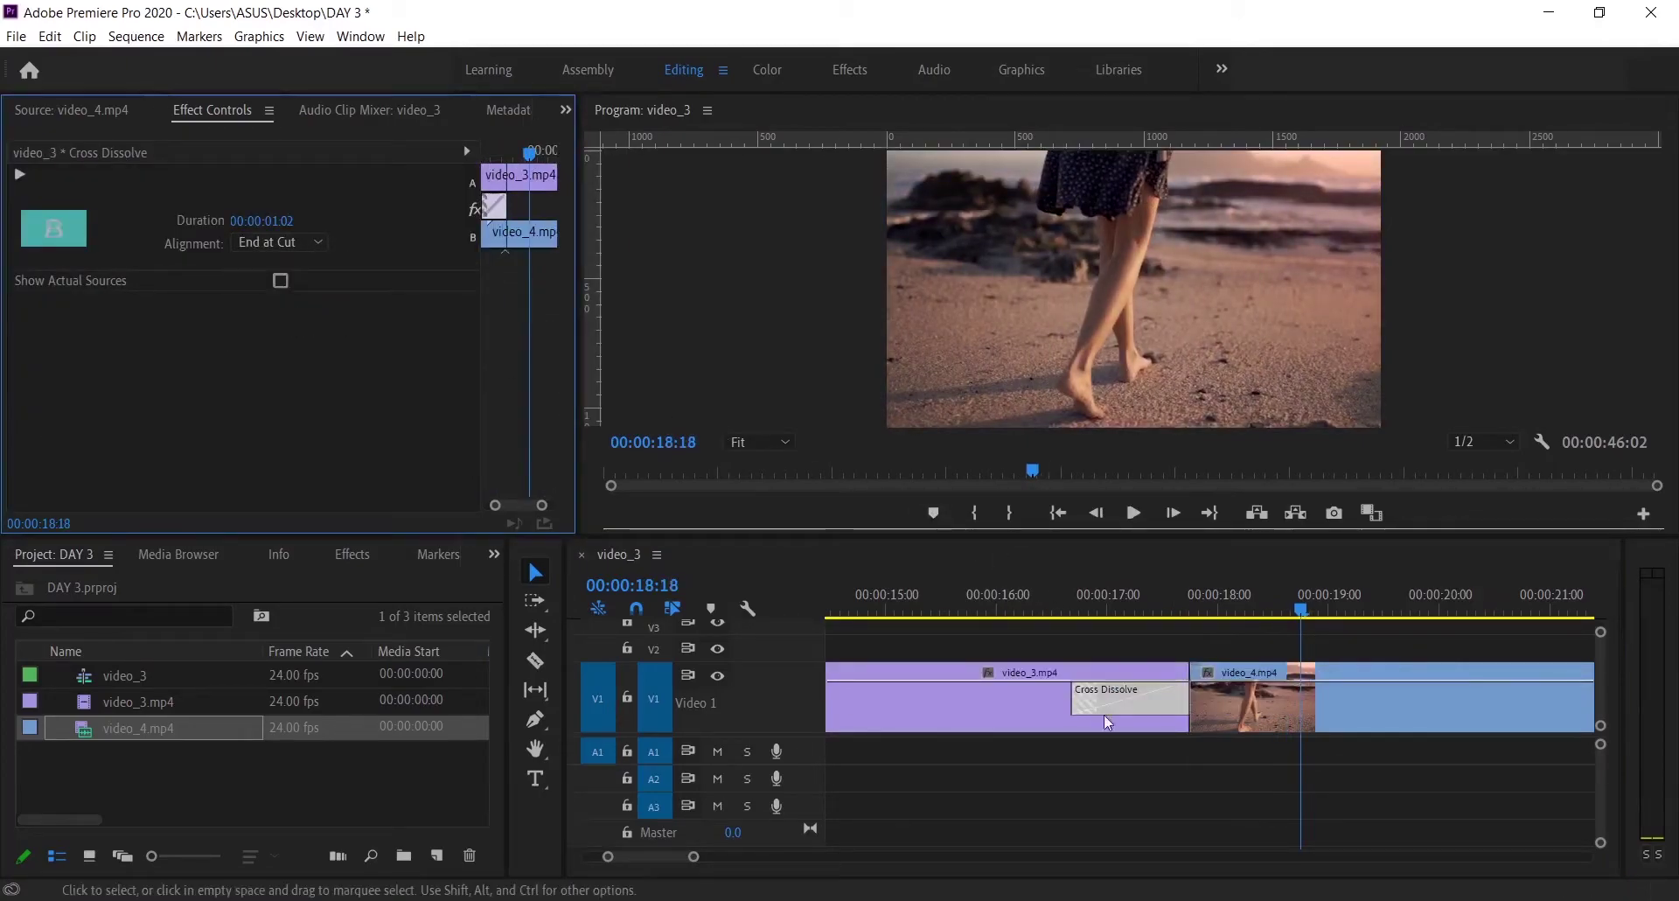
left_click(1059, 593)
key("space")
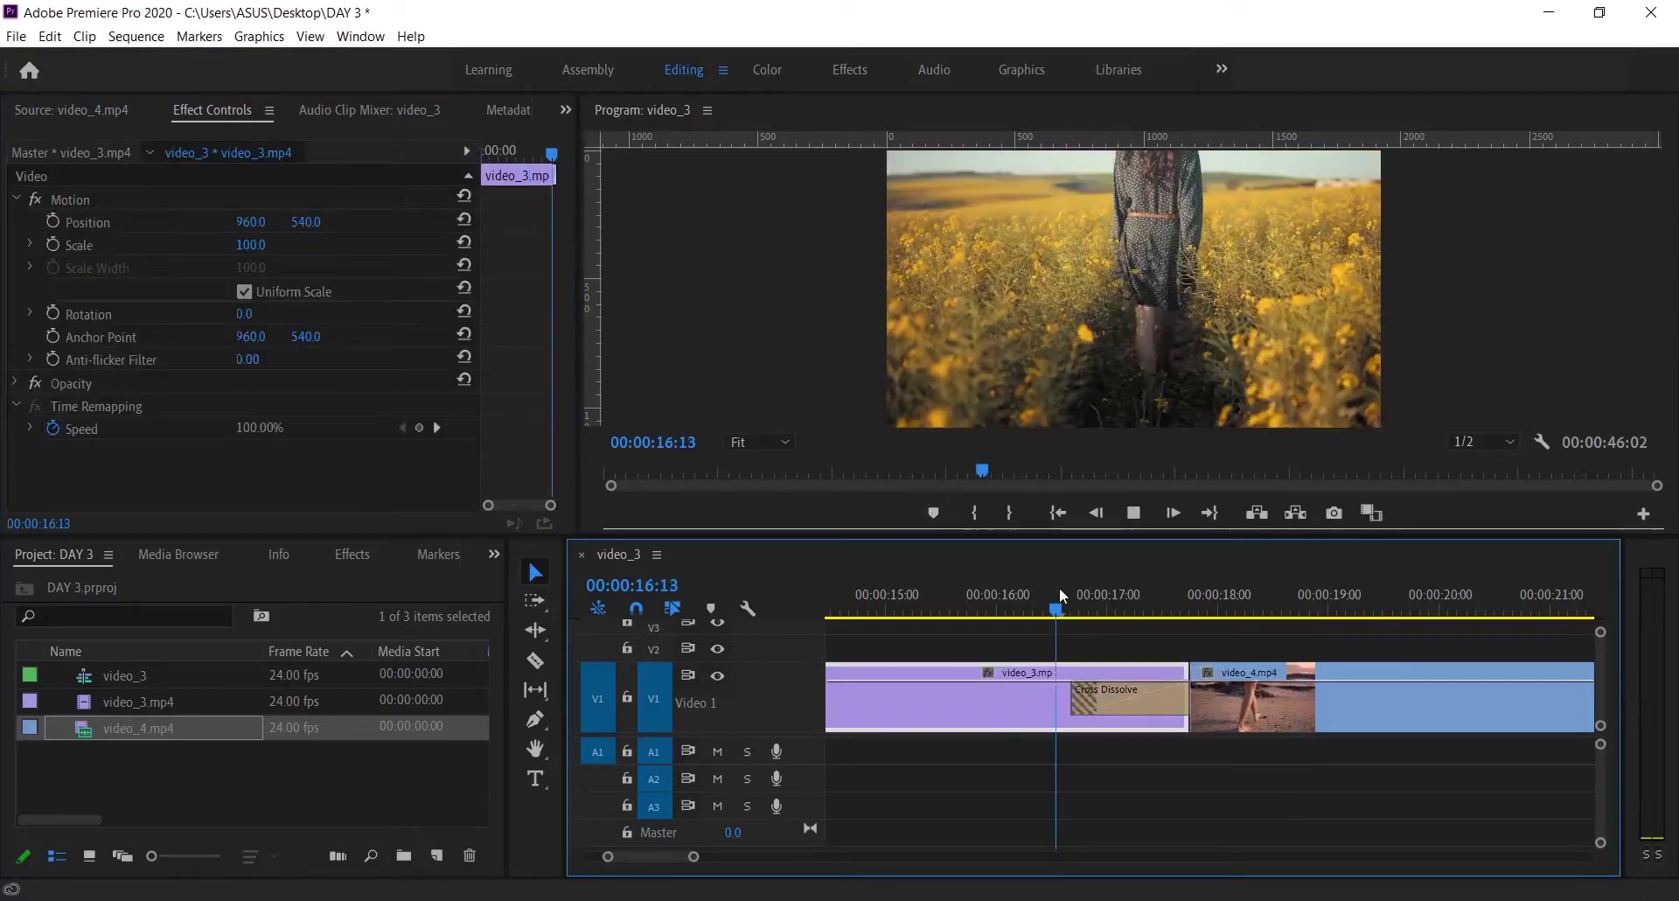
left_click(1060, 592)
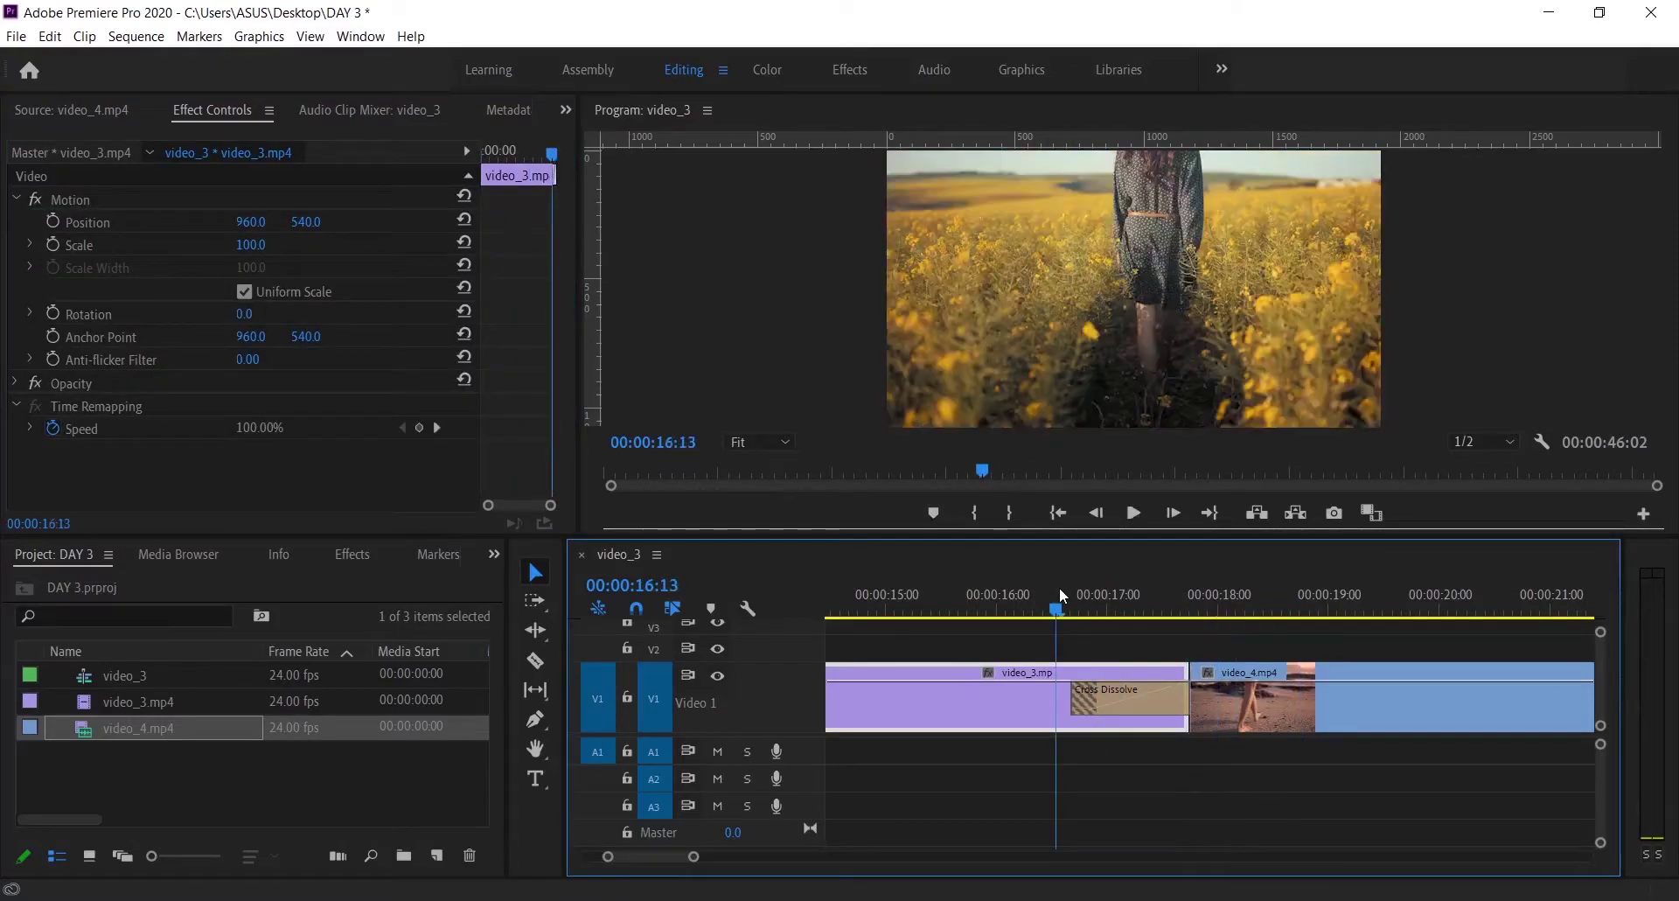
key("space")
Change the Cross Dissolve's alignment to Center at Cut and play back the transition between the clips.
left_click(1152, 701)
left_click(318, 243)
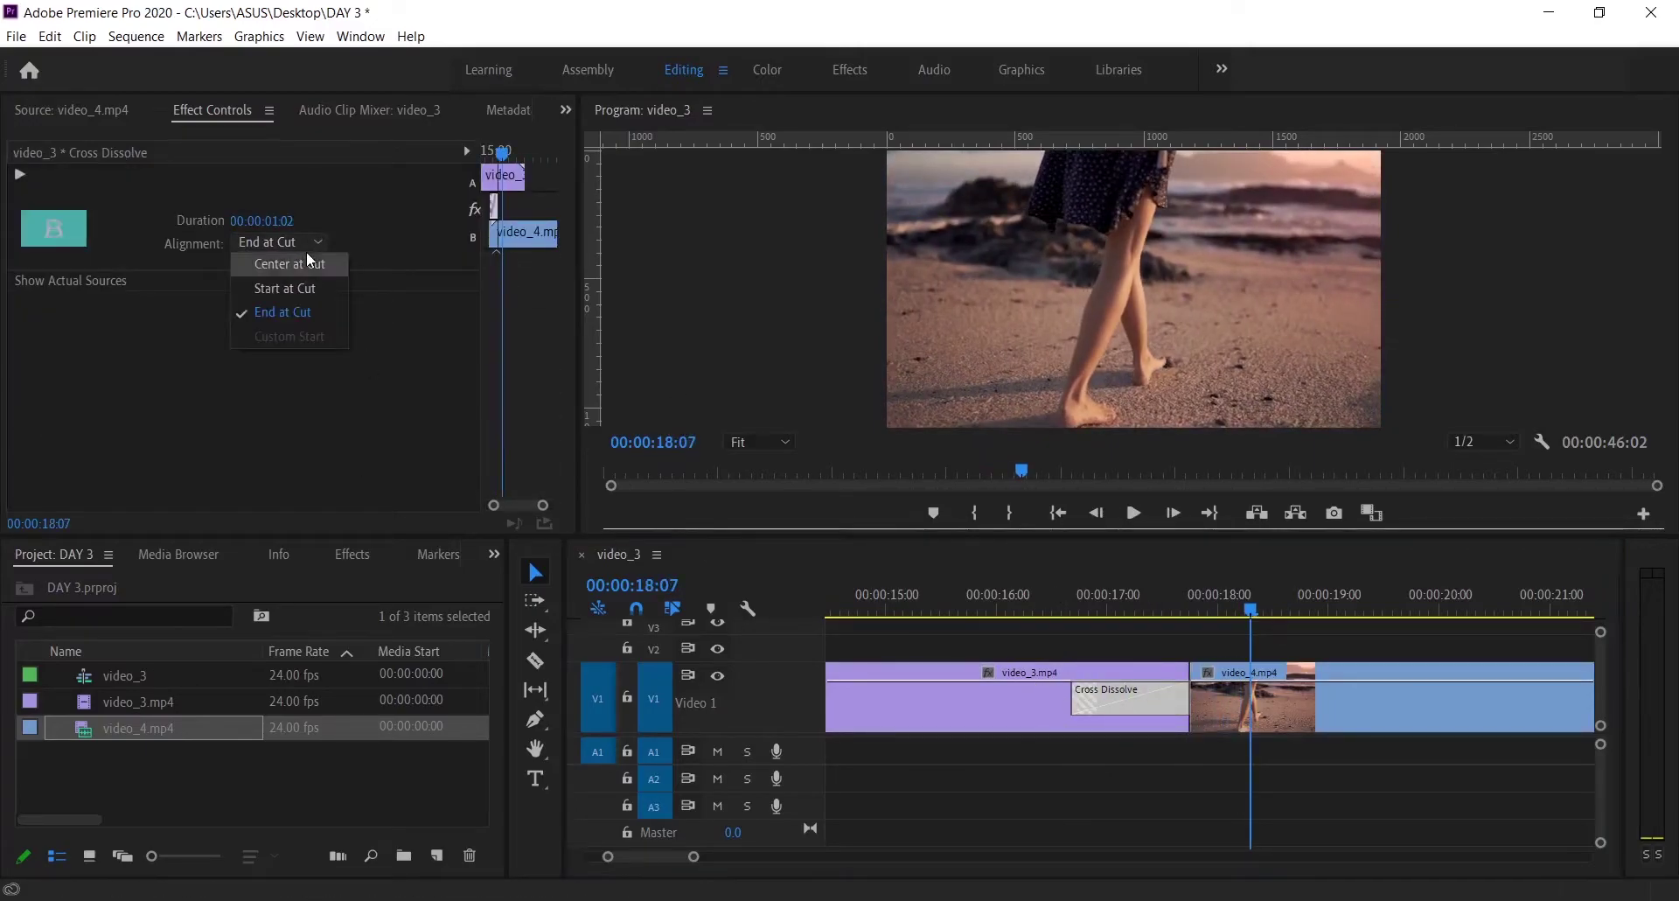
left_click(311, 265)
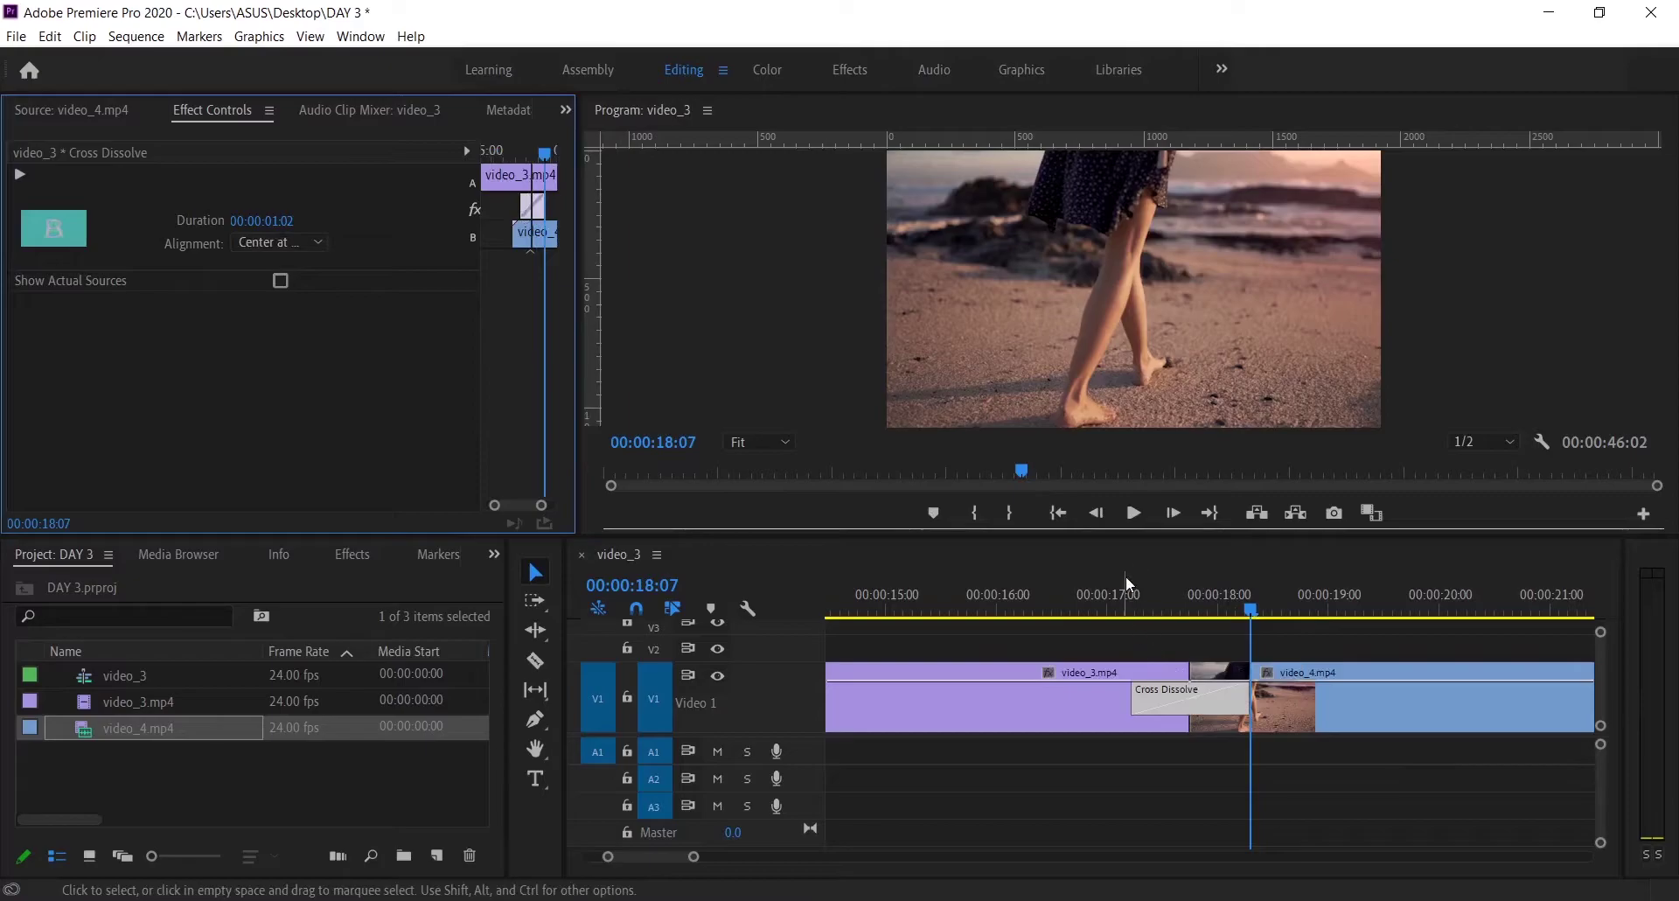
left_click(1125, 575)
key("space")
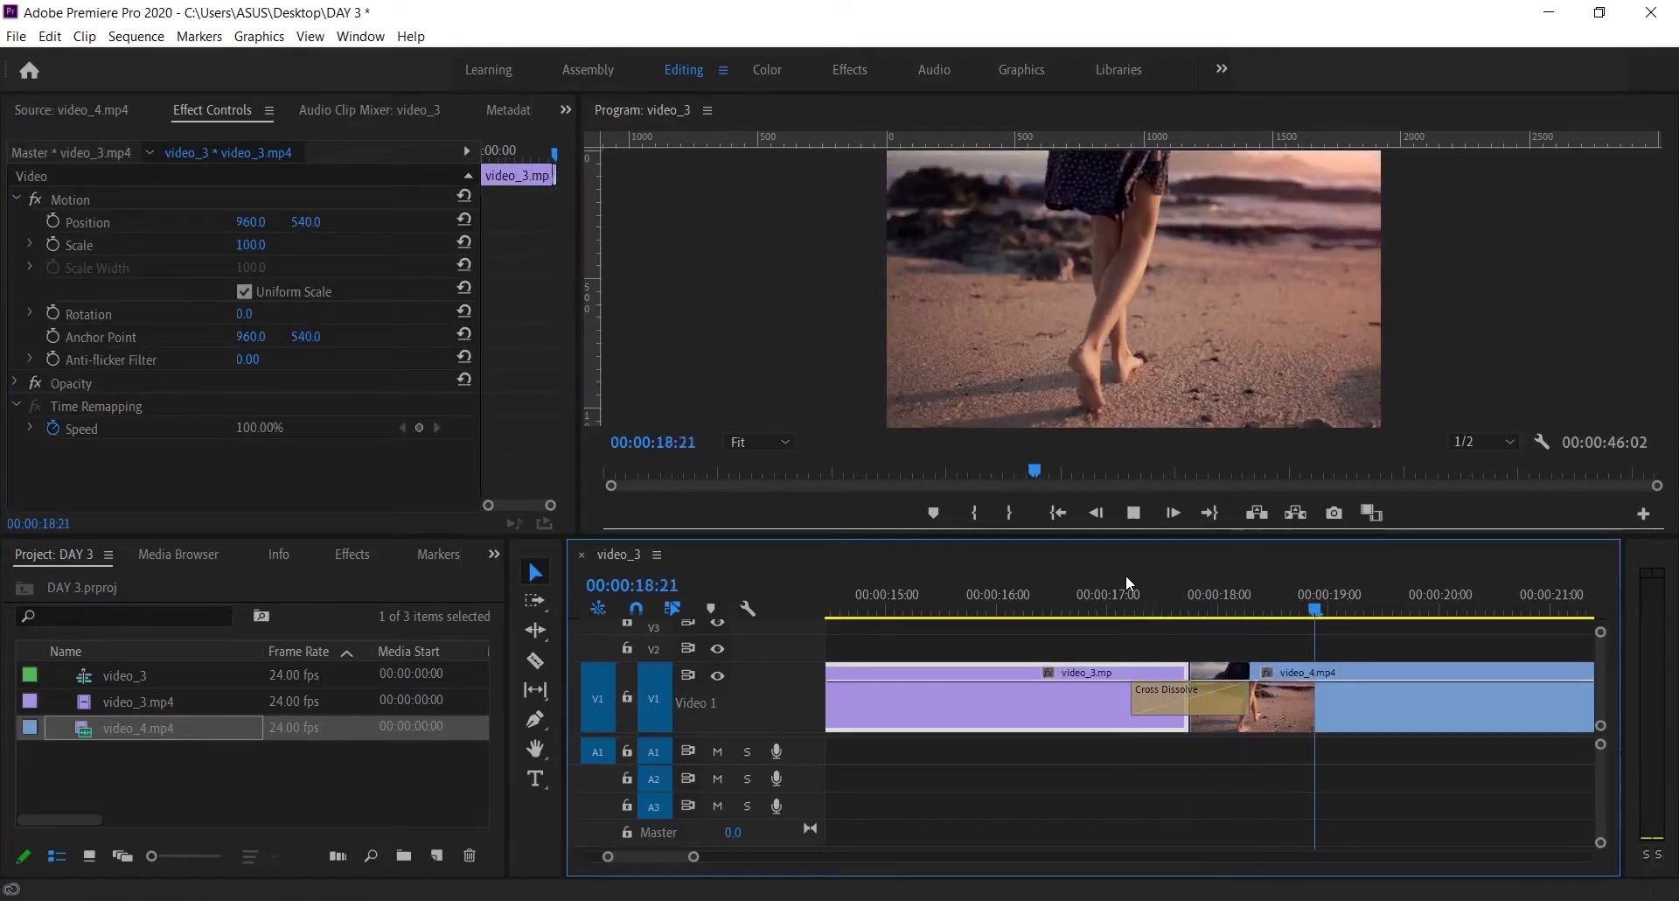
key("space")
Browse the available effects and expand the Dissolve group of the video transitions.
scroll(1125, 575, "left", 1)
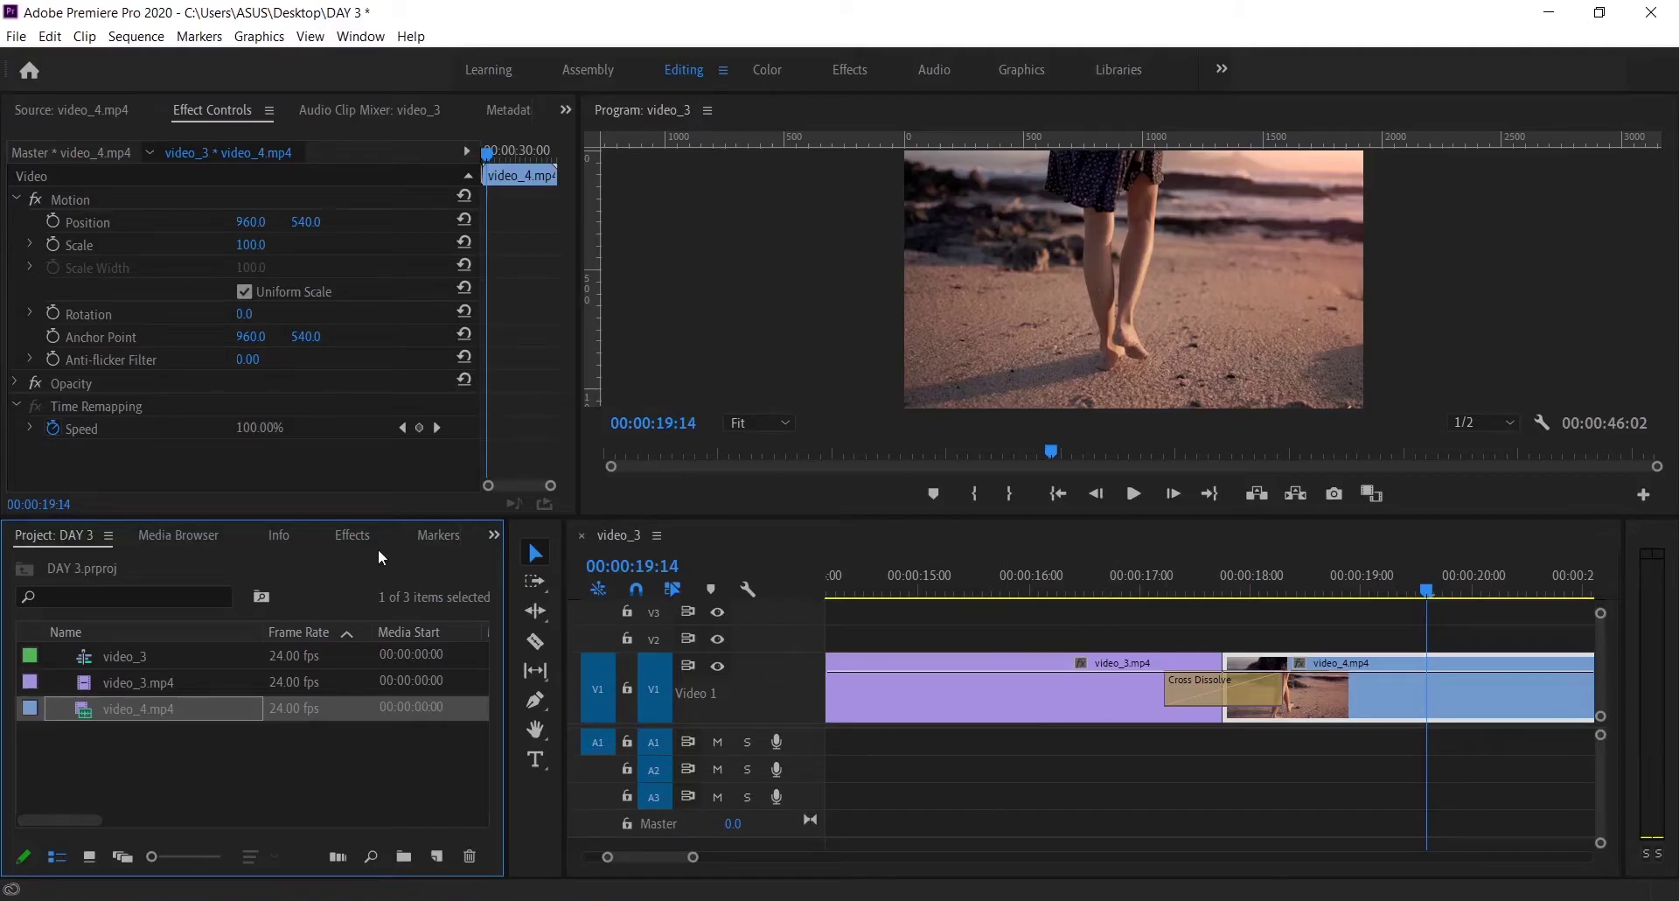
left_click(349, 537)
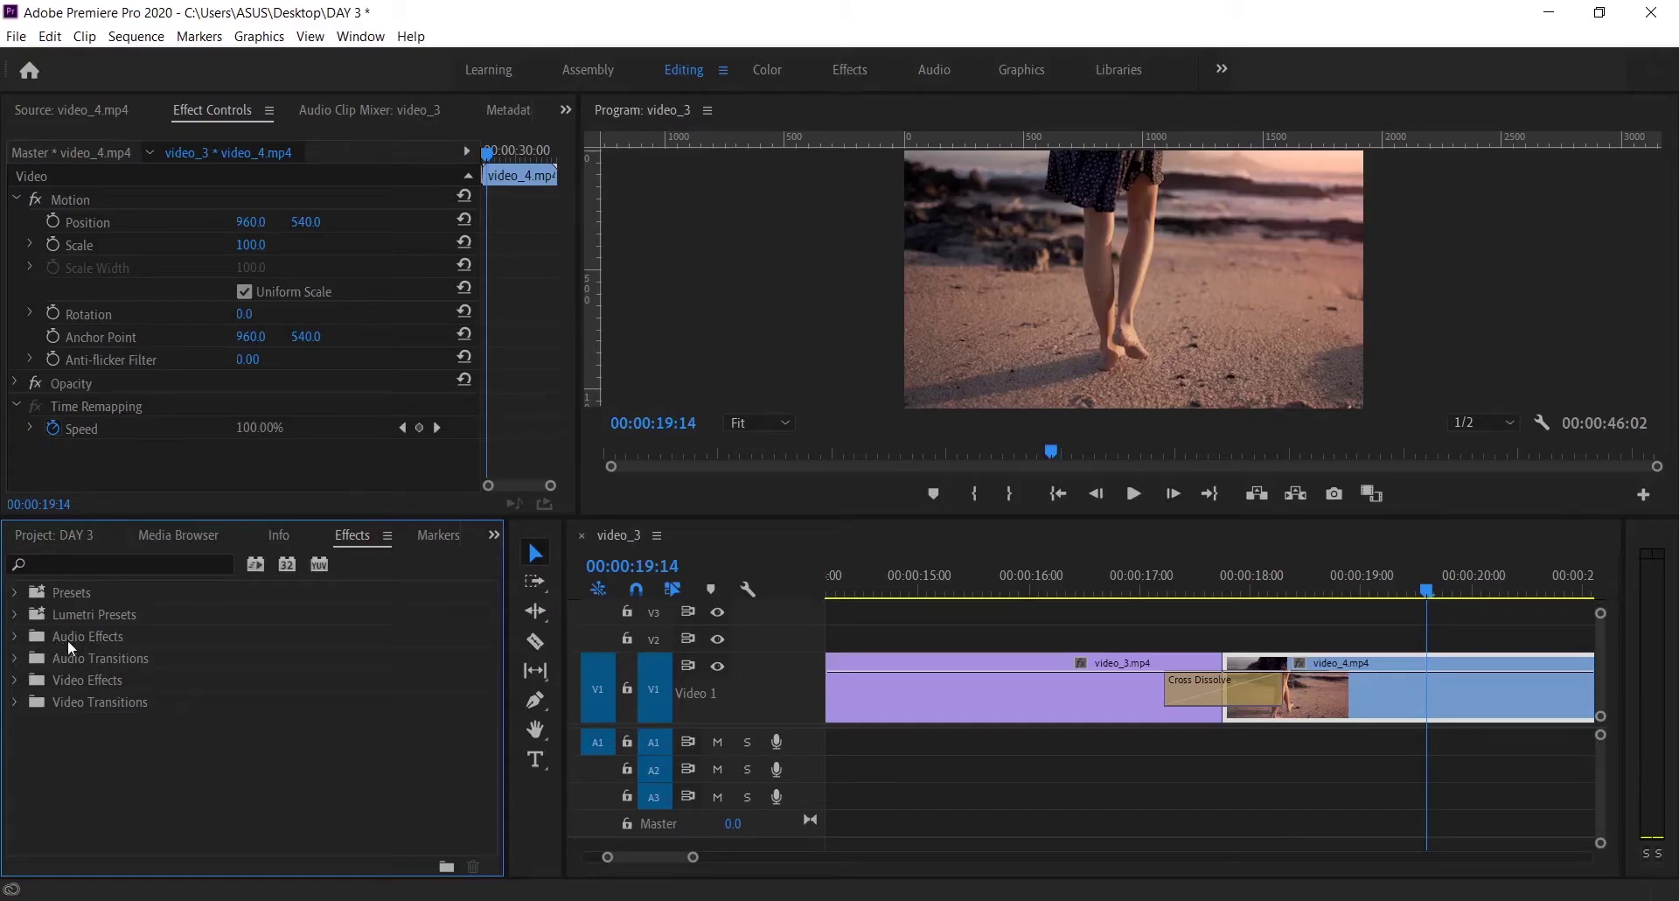
left_click(16, 660)
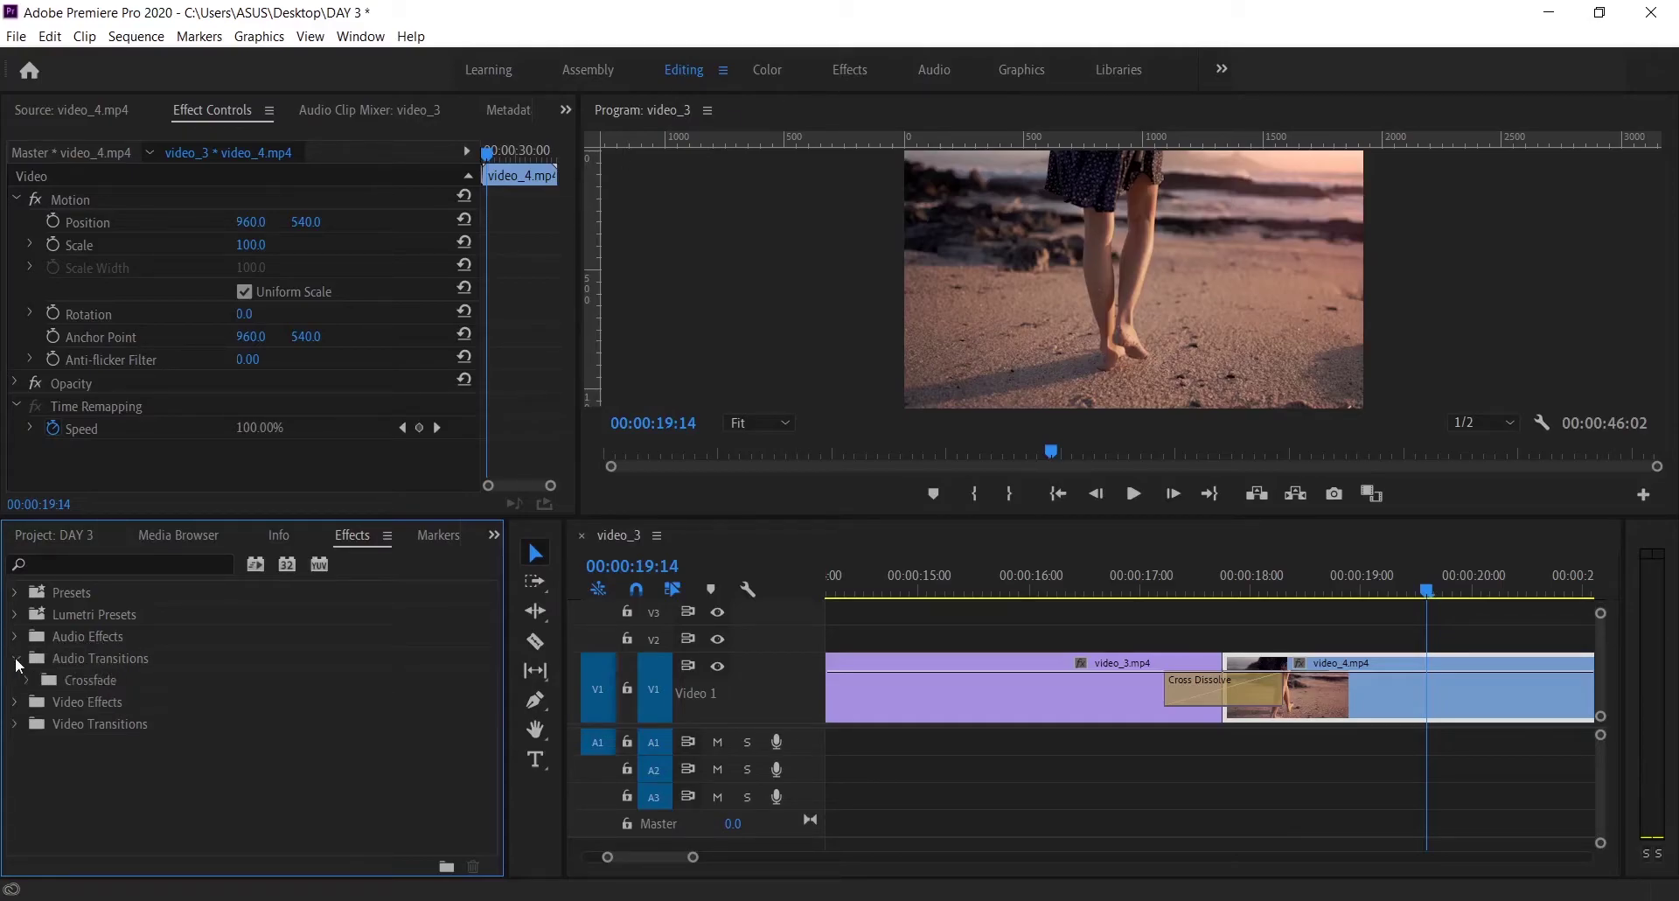
left_click(15, 726)
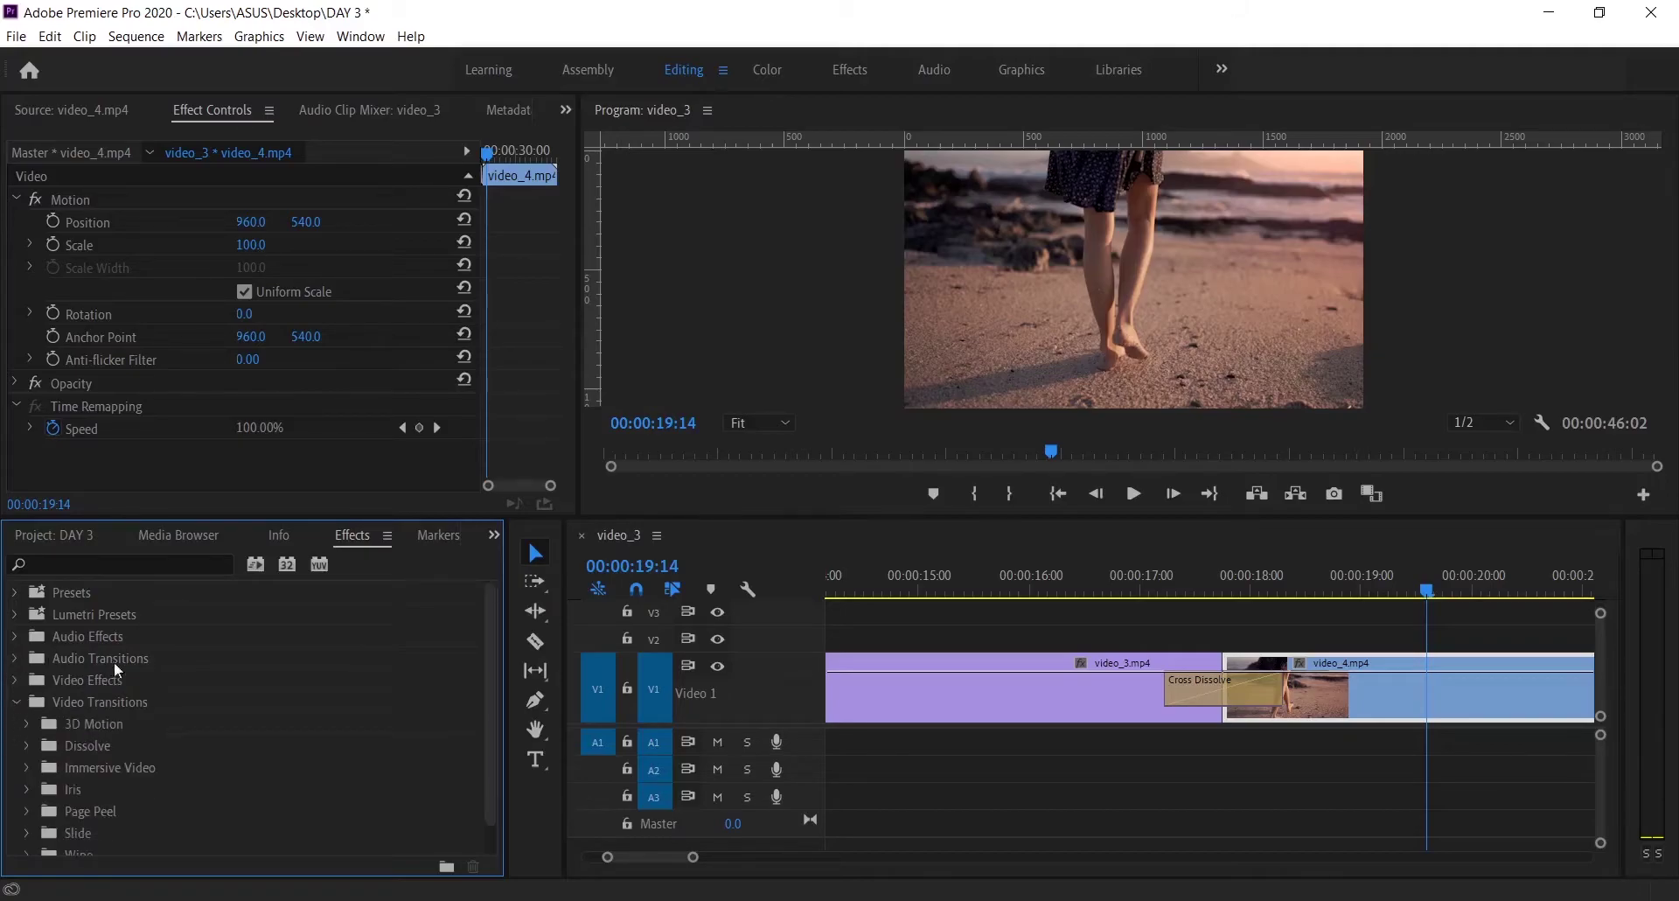
scroll(276, 715, "down", 1)
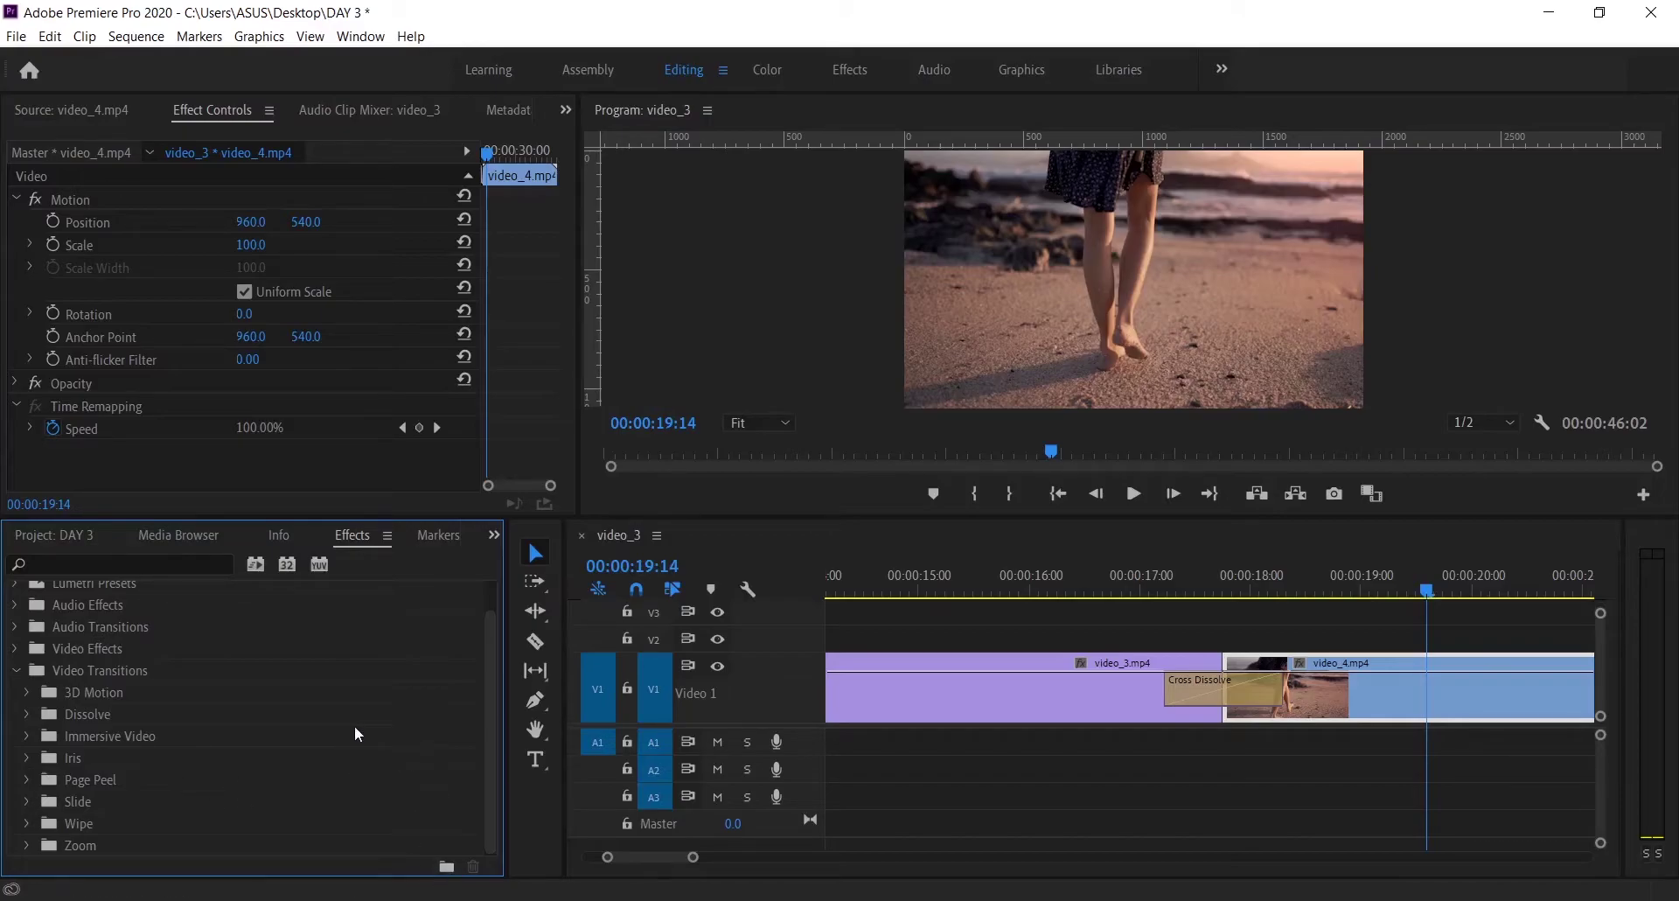
left_click(29, 714)
scroll(308, 760, "down", 1)
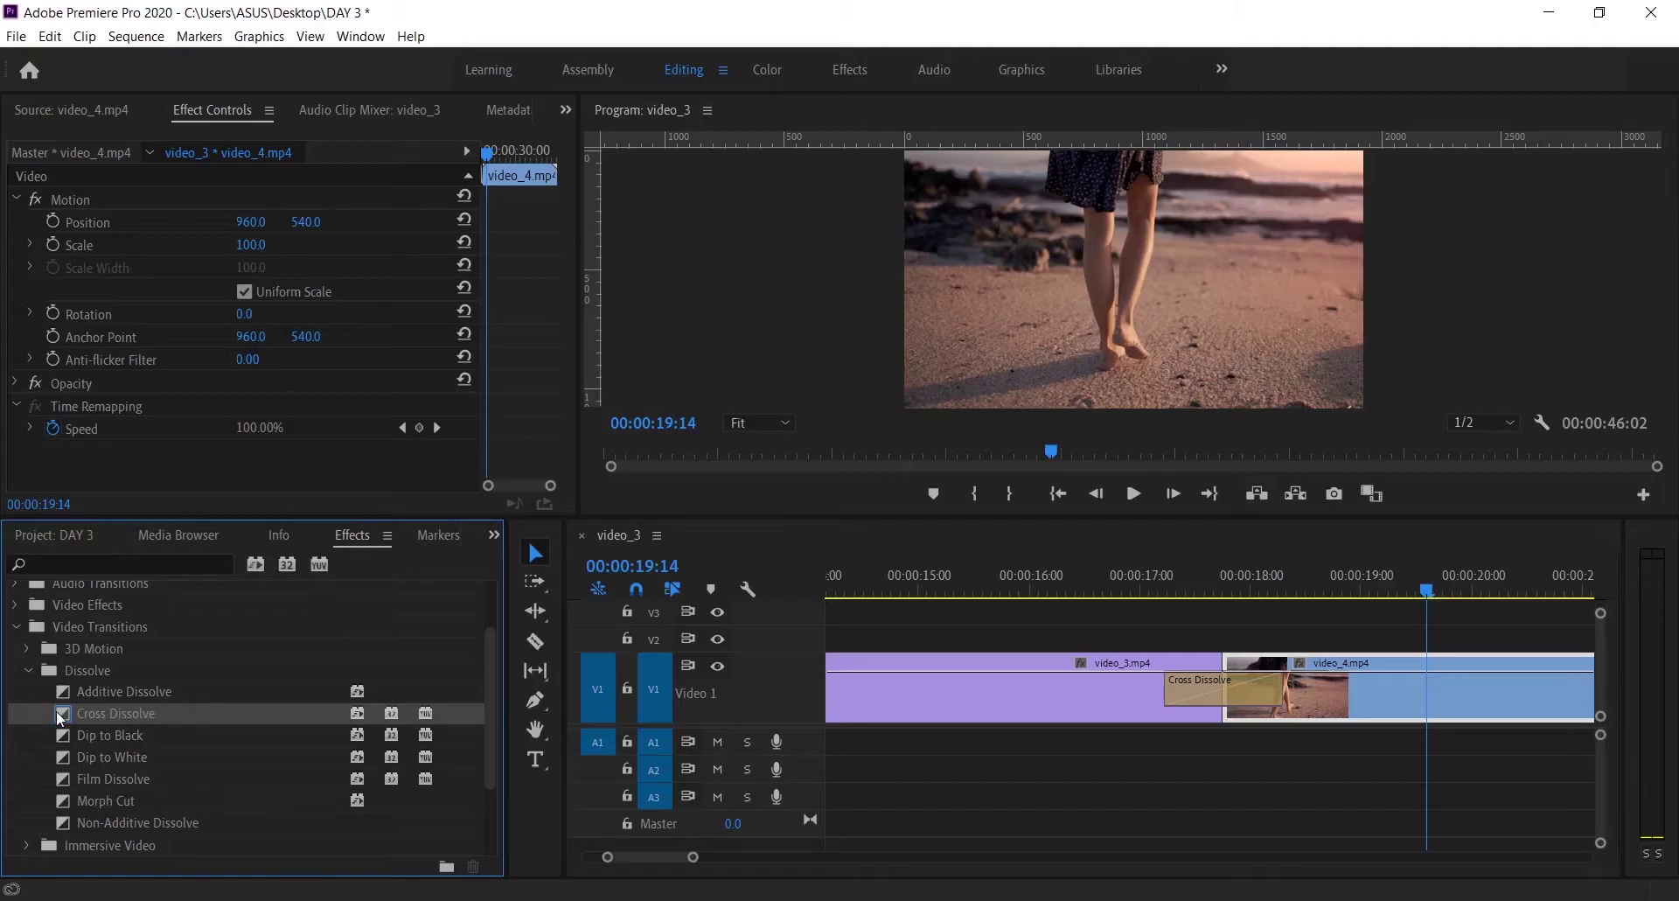
Examine the option for setting a default transition in the Dissolve group.
right_click(126, 769)
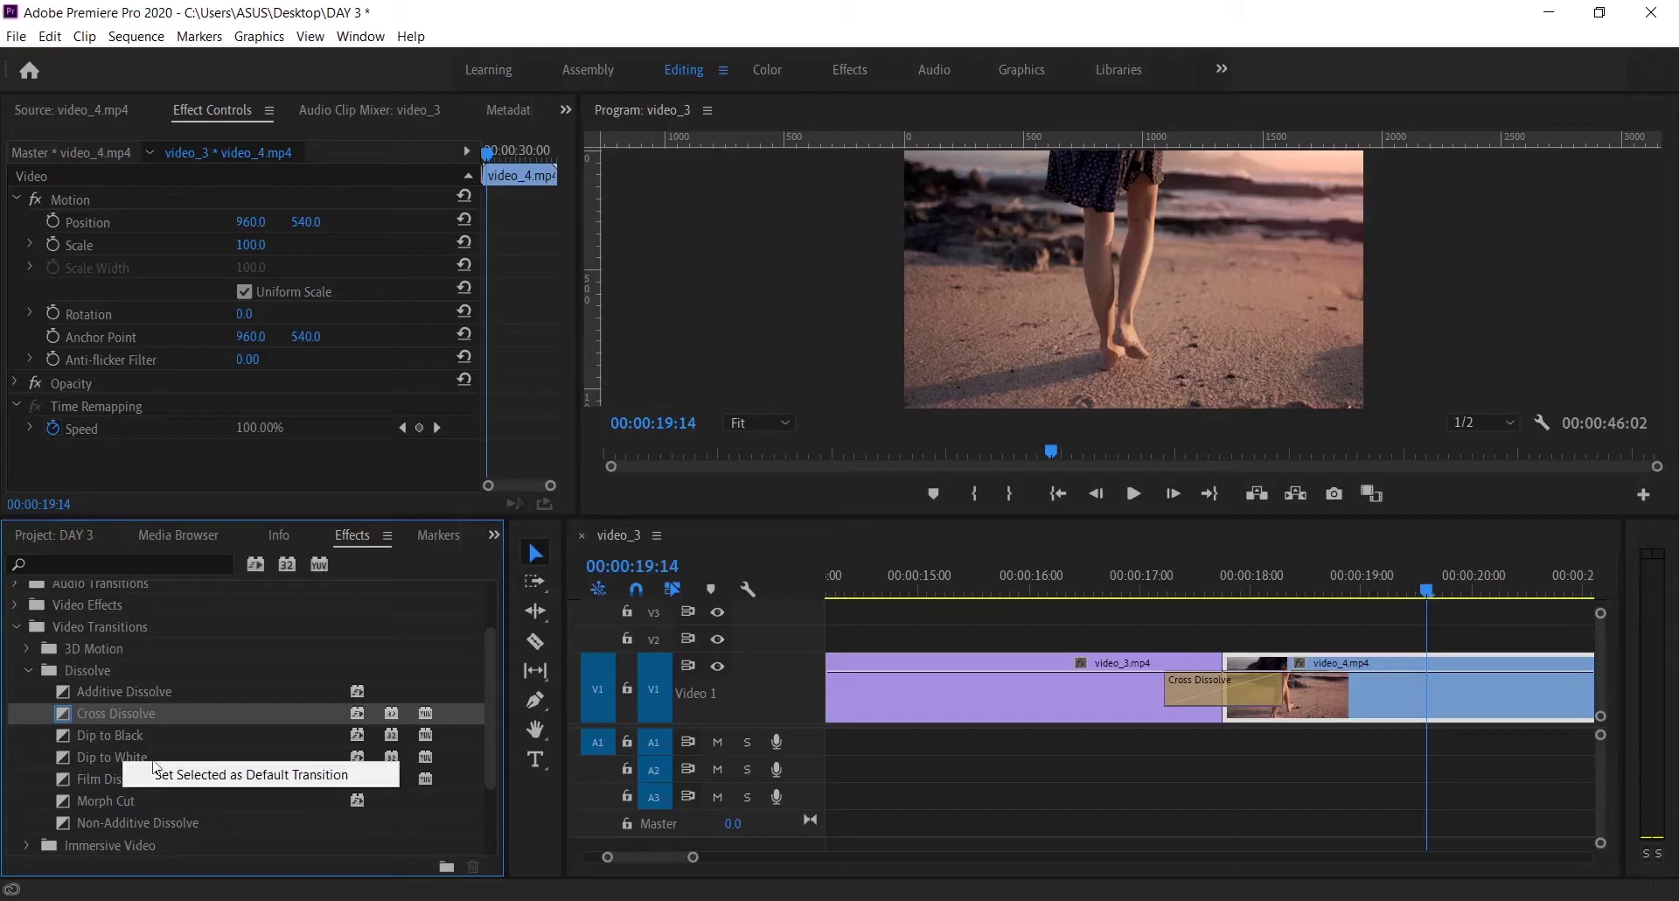
right_click(93, 804)
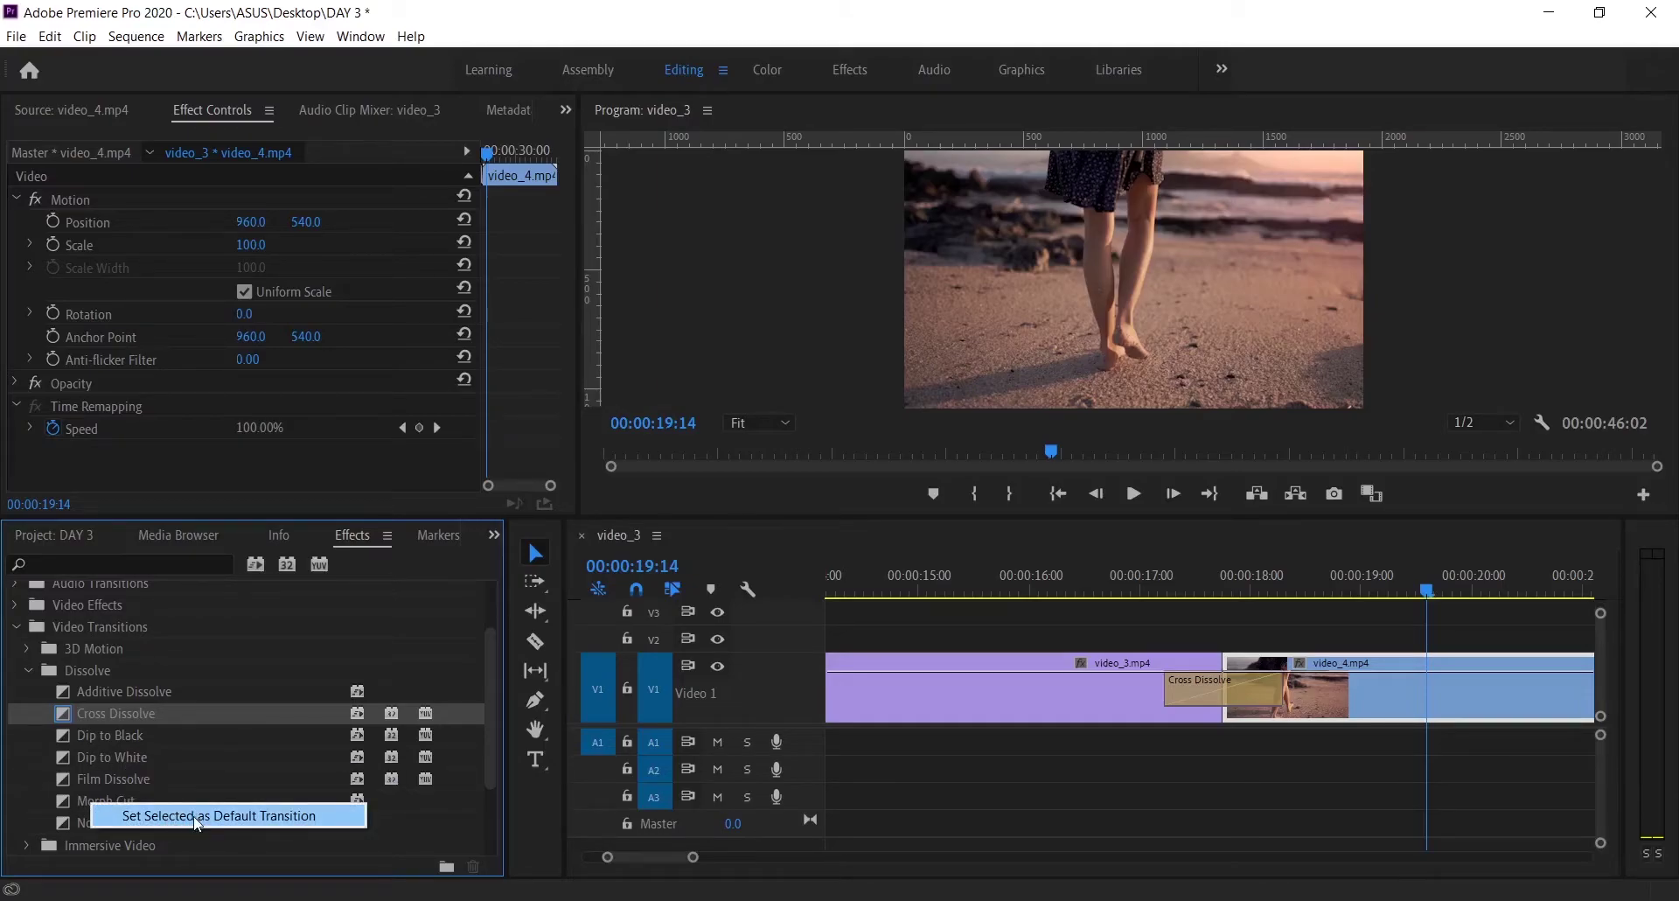
left_click(36, 714)
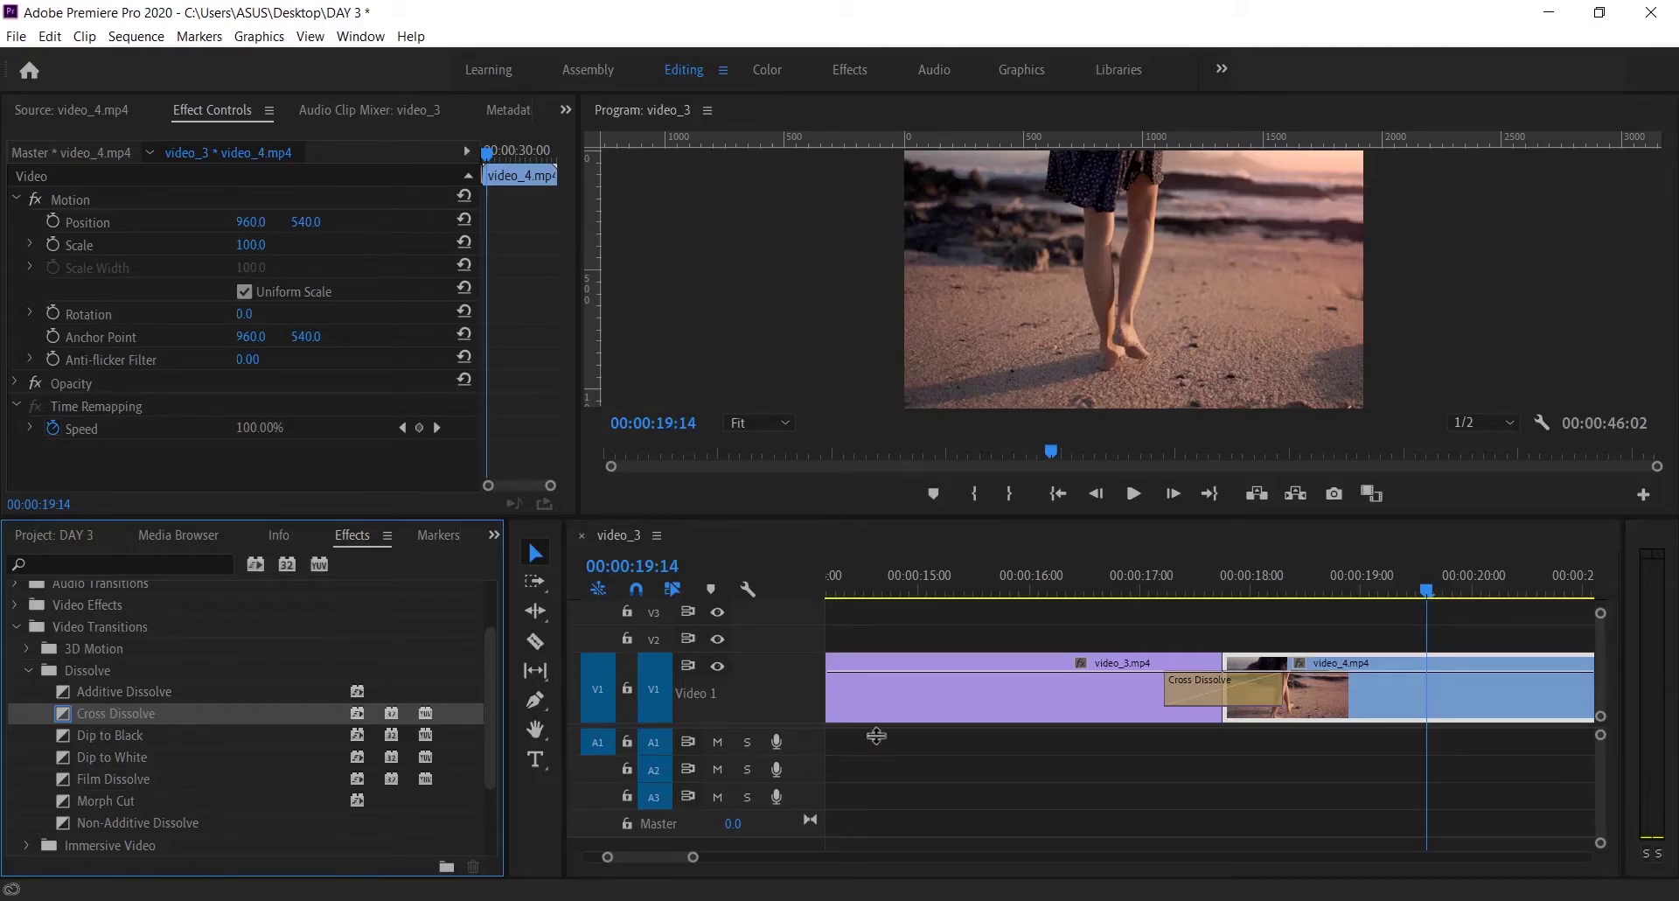
Replace the Cross Dissolve between video_3.mp4 and video_4.mp4 with a Dip to White transition and play it back.
left_click(1232, 695)
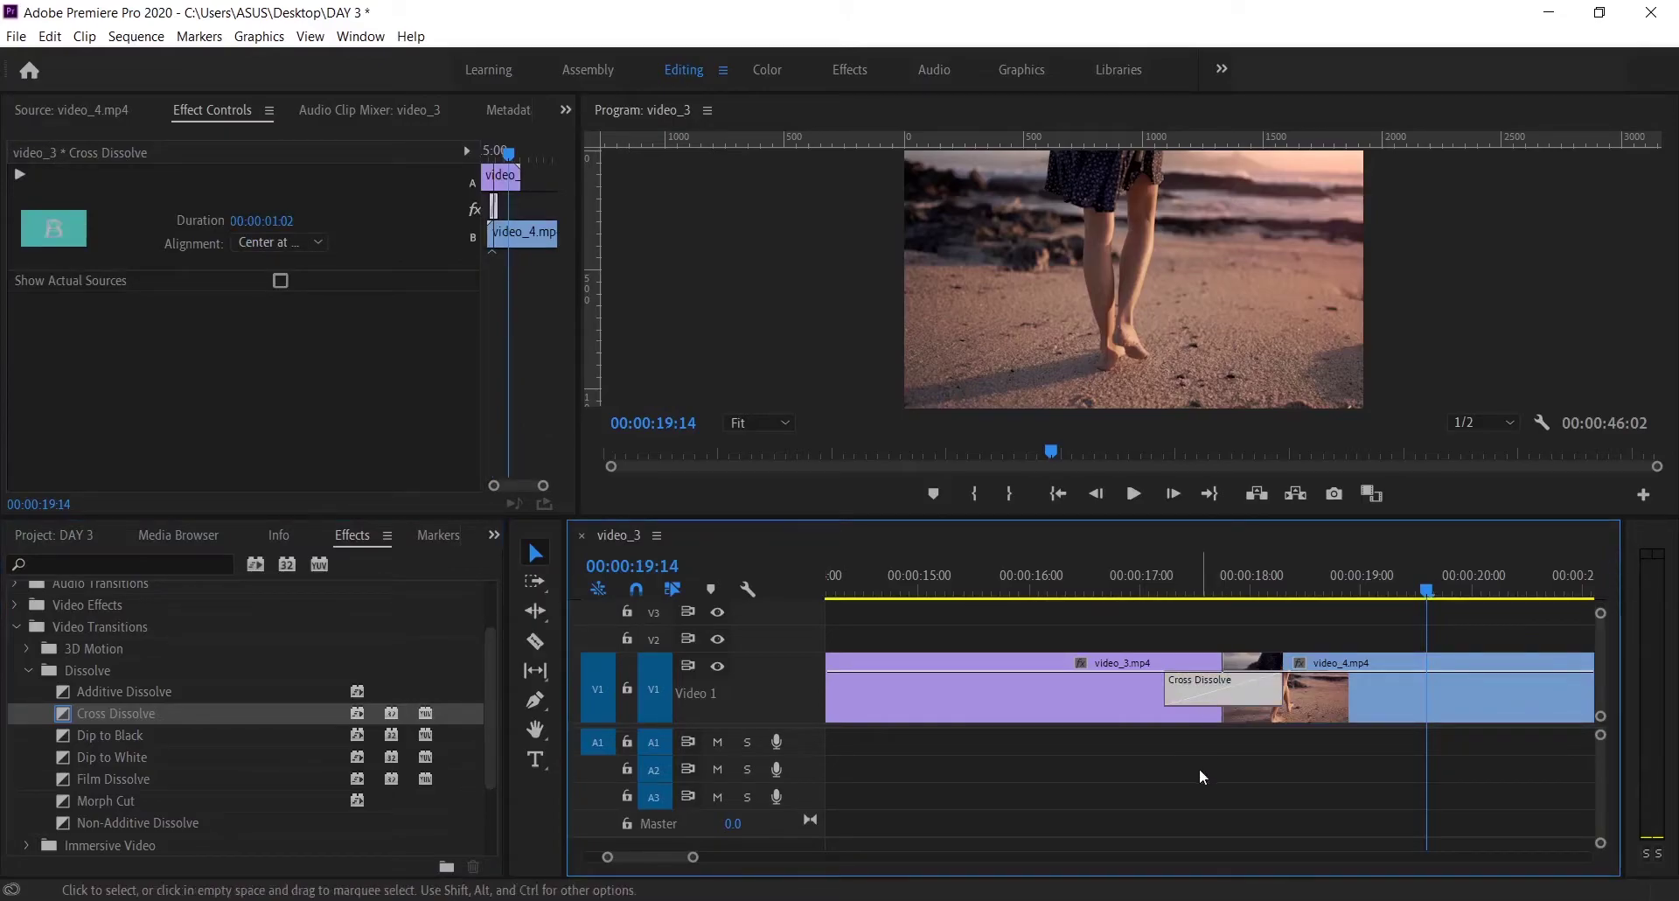
key("Delete")
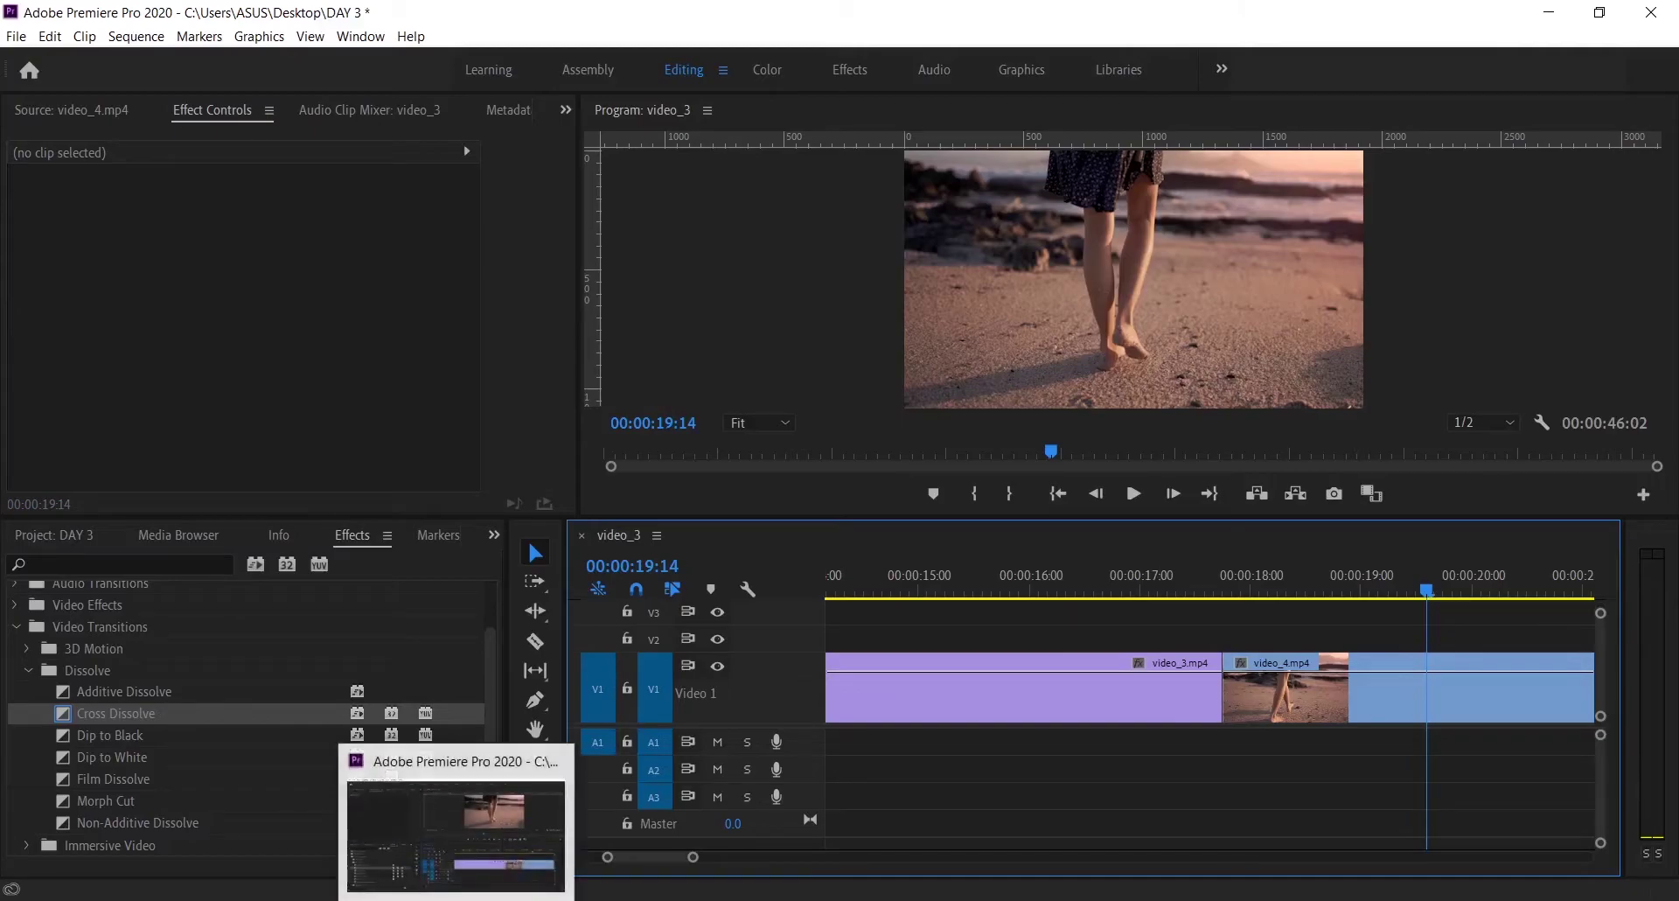
left_click_drag(118, 763, 1222, 698)
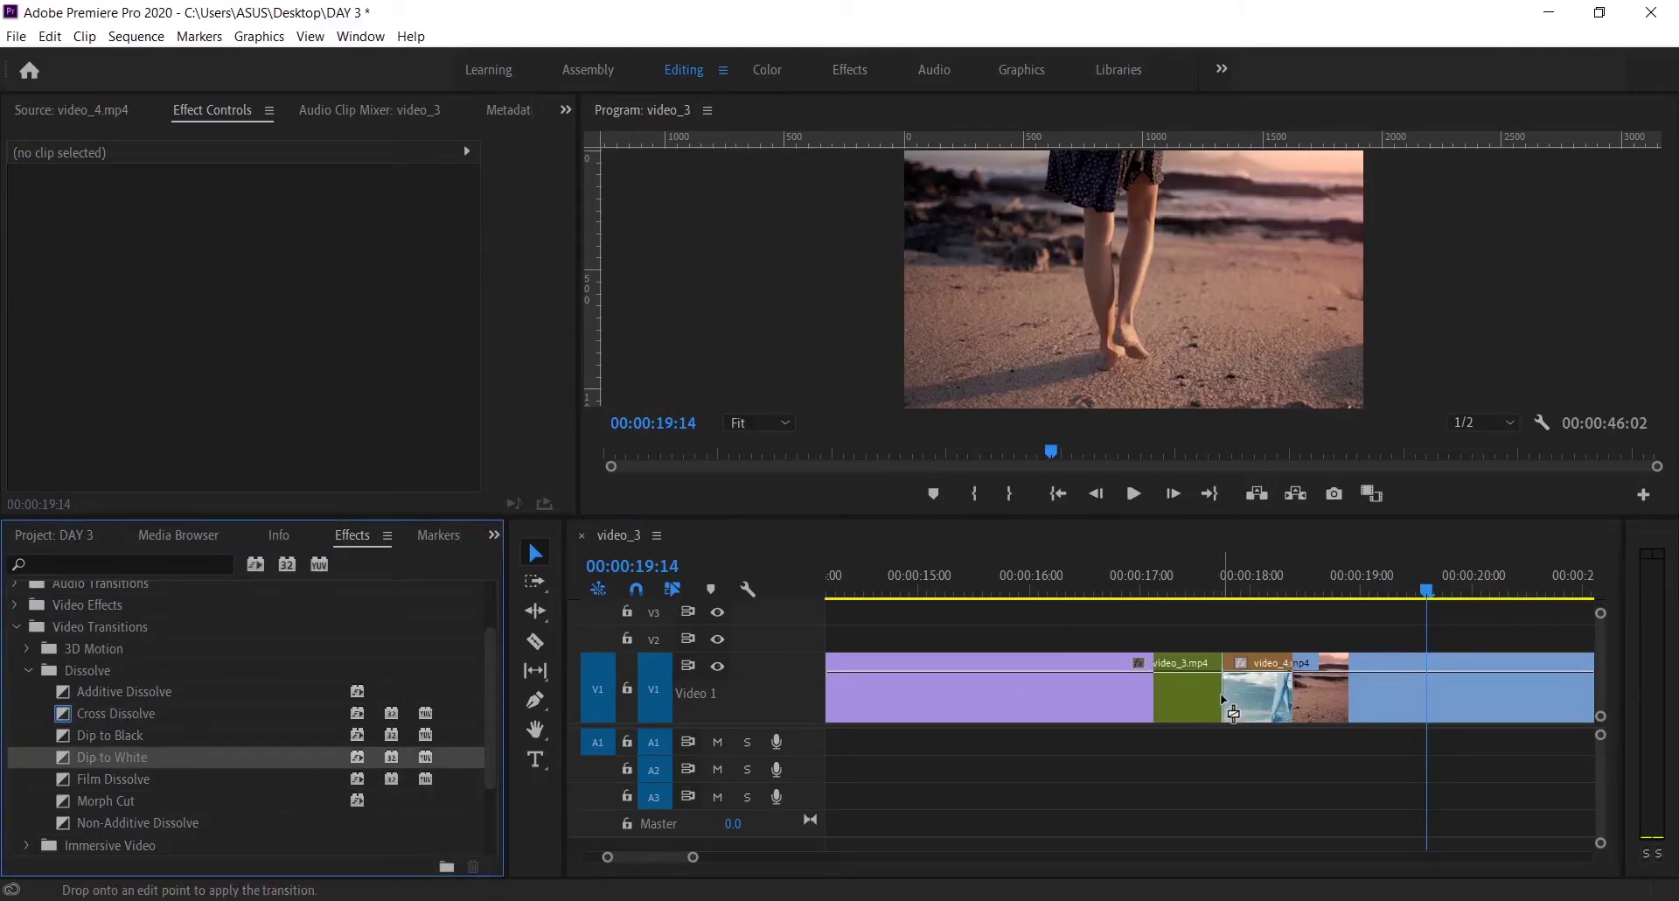
left_click_drag(1194, 582, 1150, 587)
left_click(1143, 584)
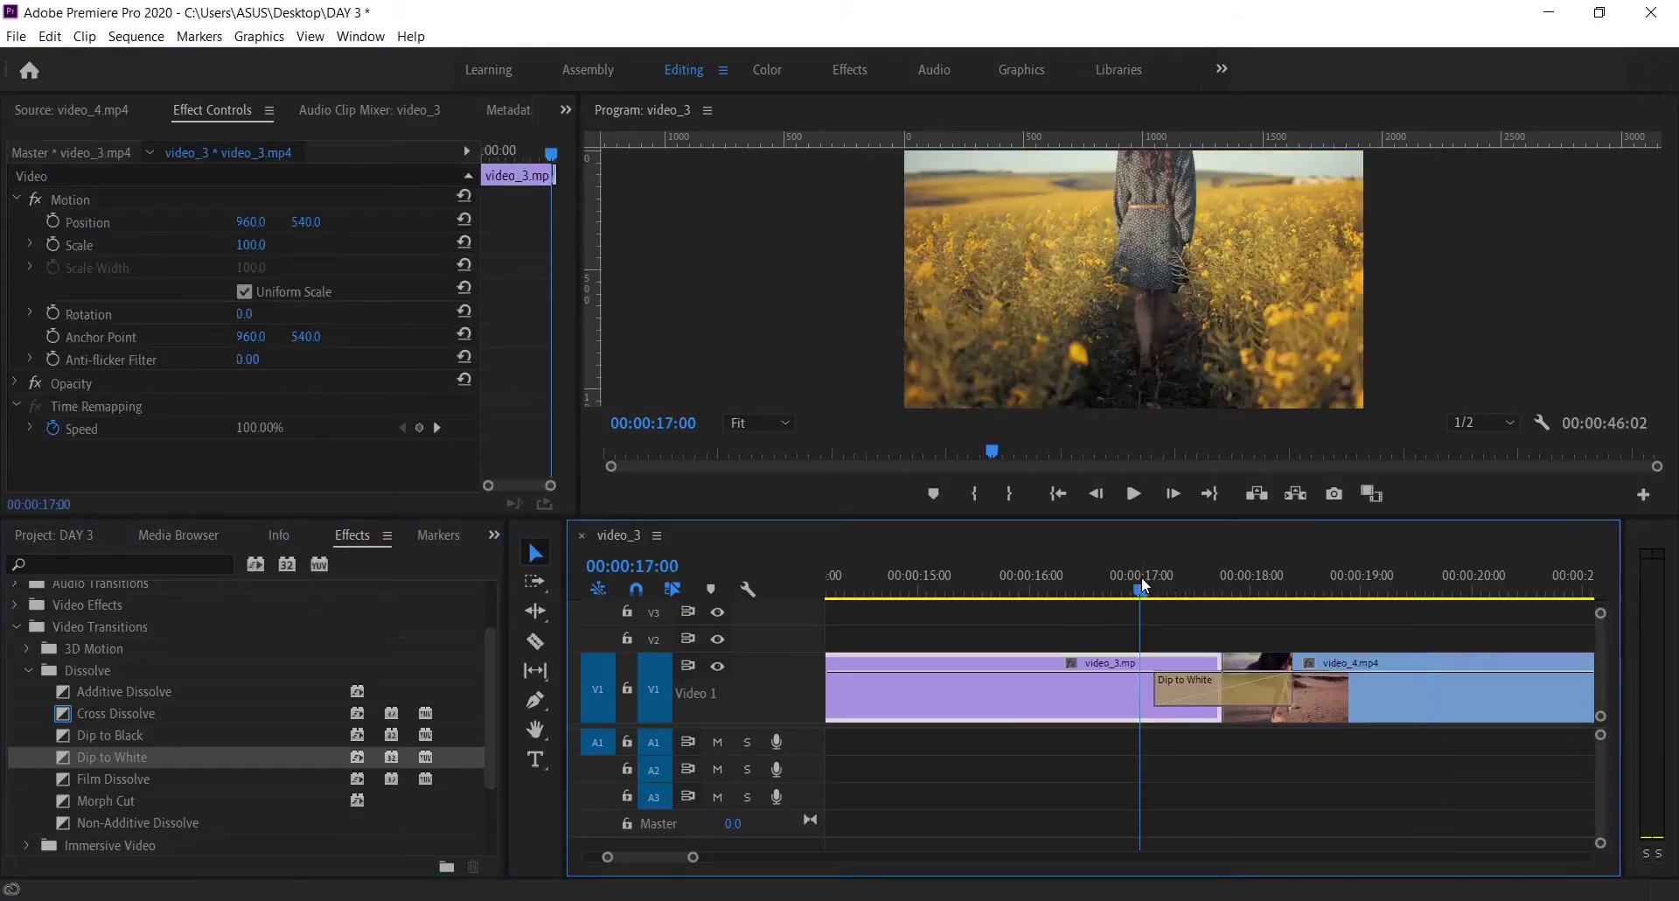
key("space")
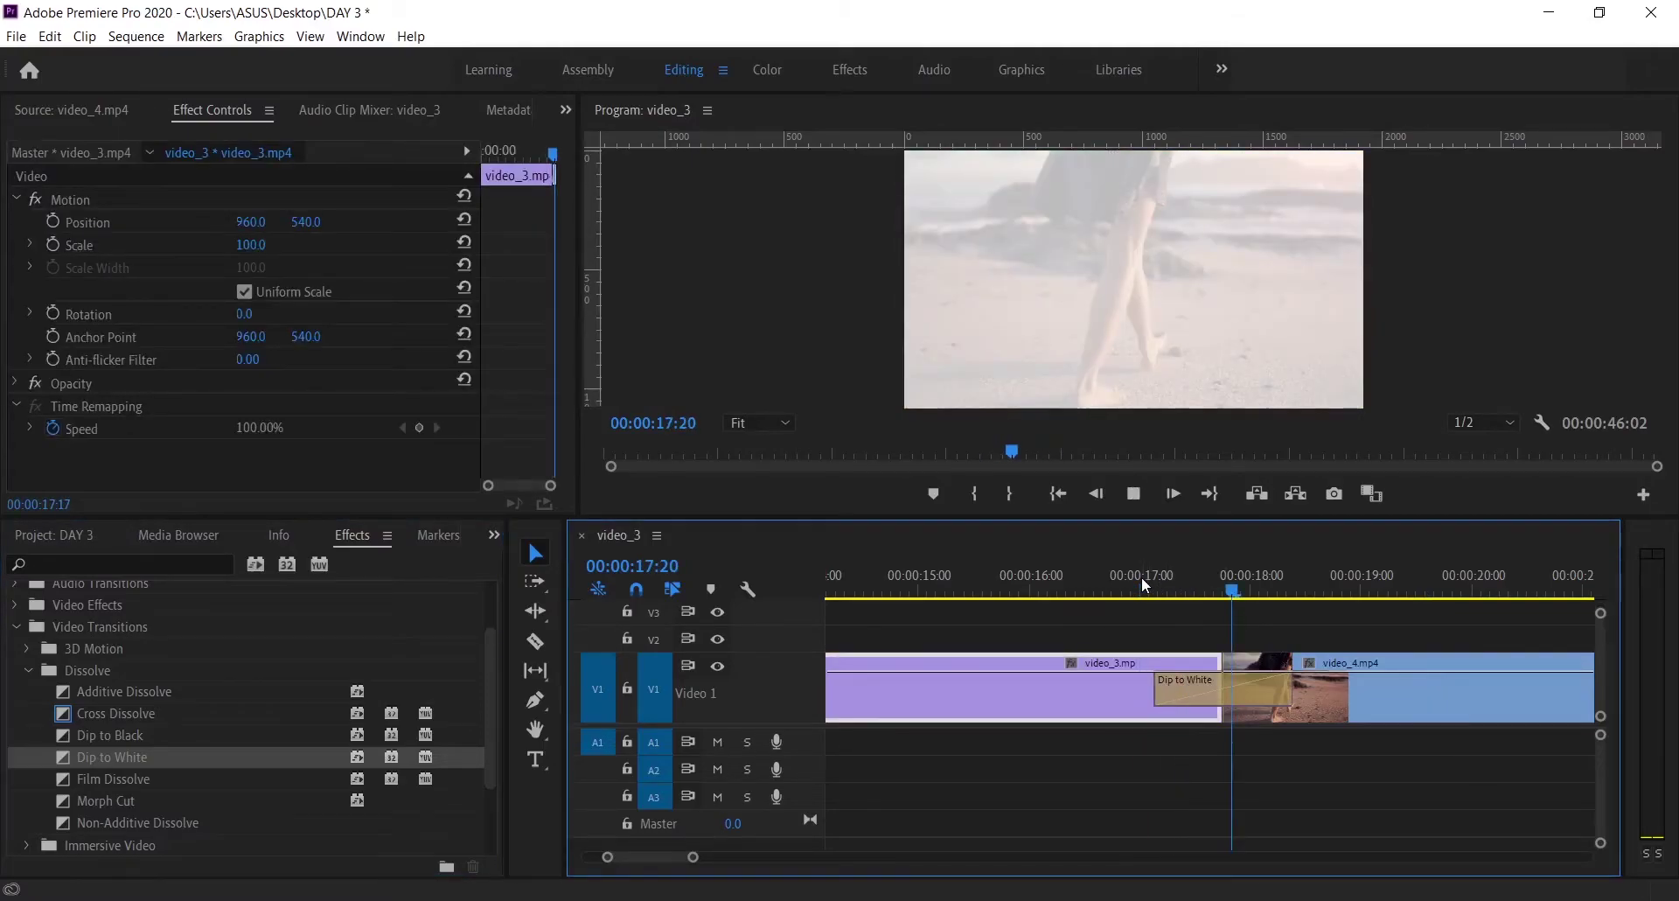
left_click(1099, 578)
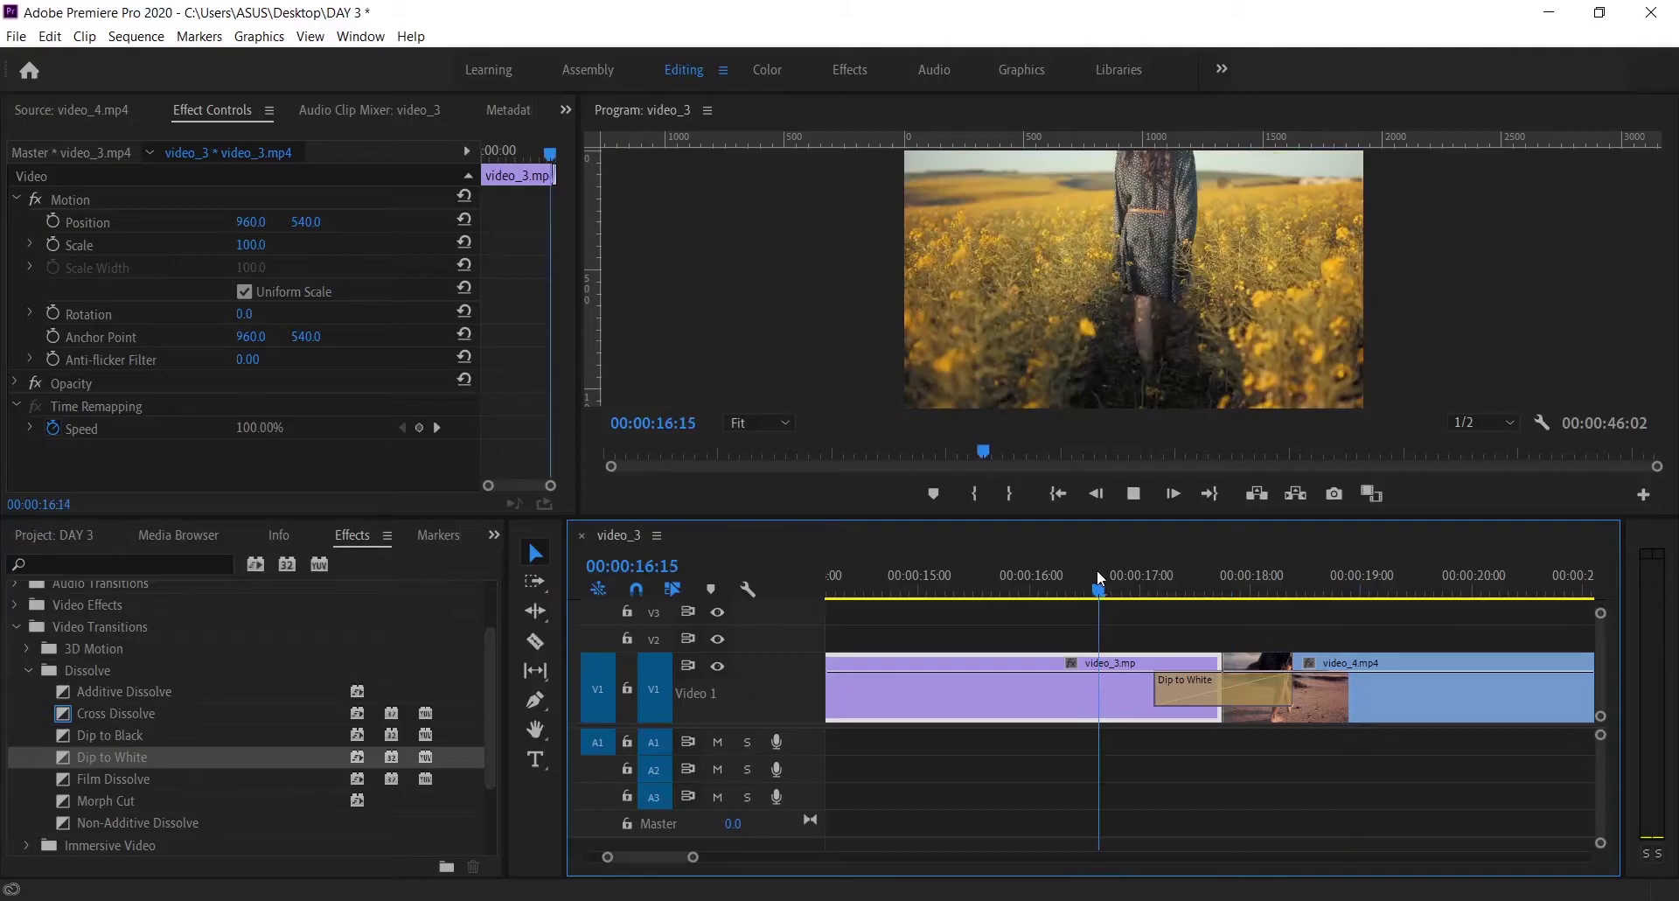
key("space")
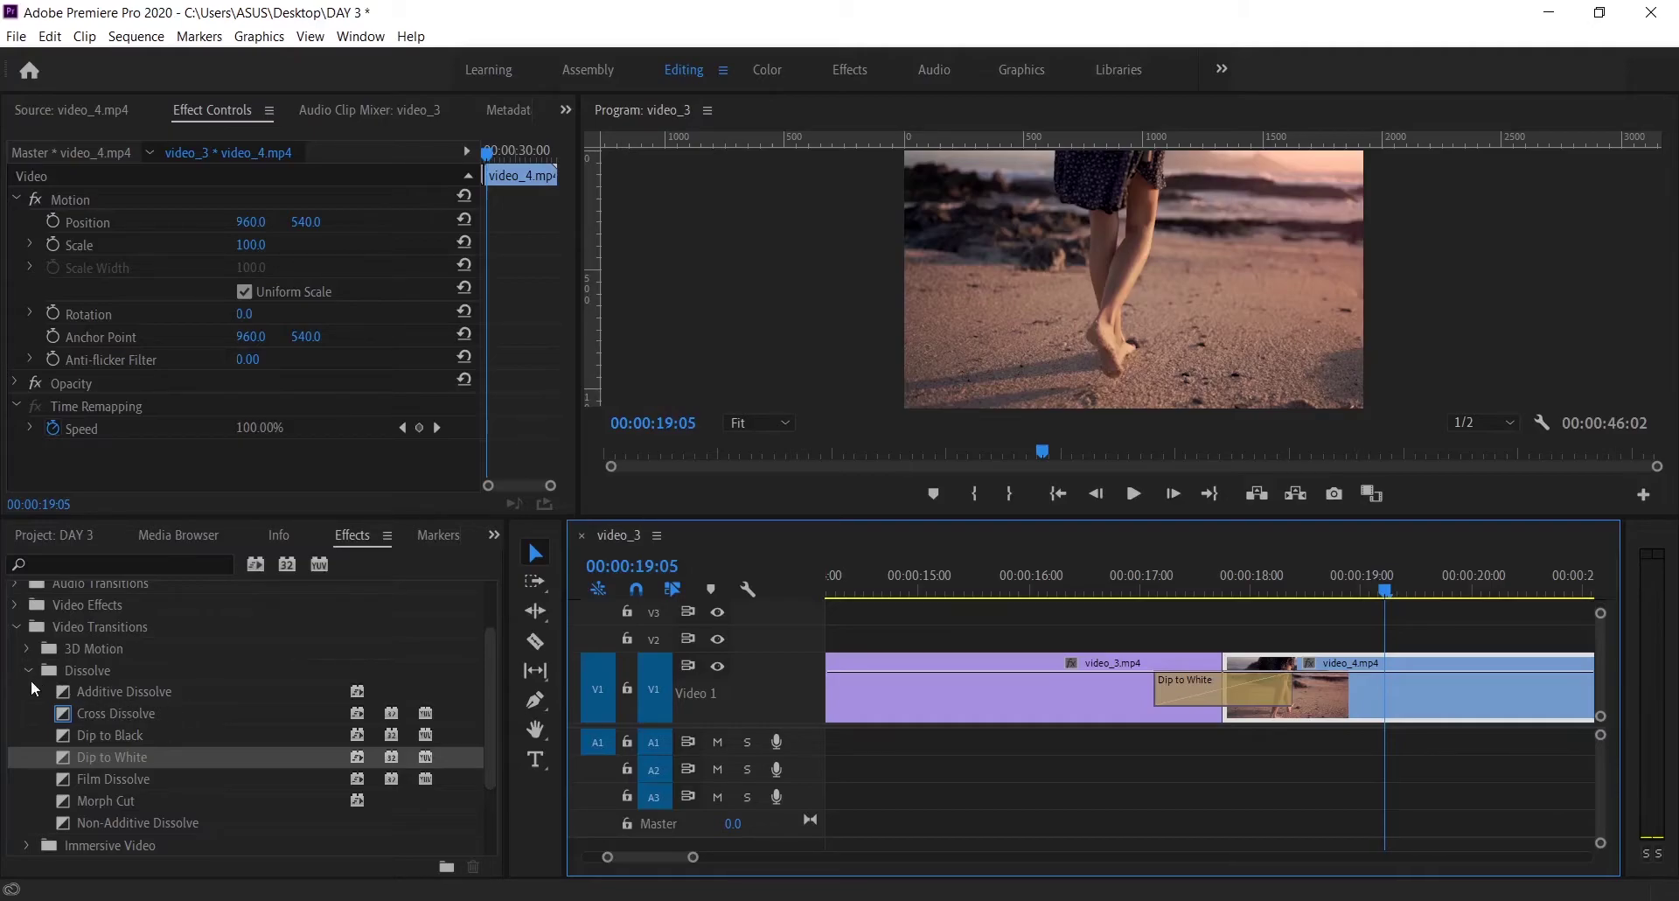
Apply the 3D Motion transition Cube Spin at the cut between the two clips and play it back.
left_click(31, 648)
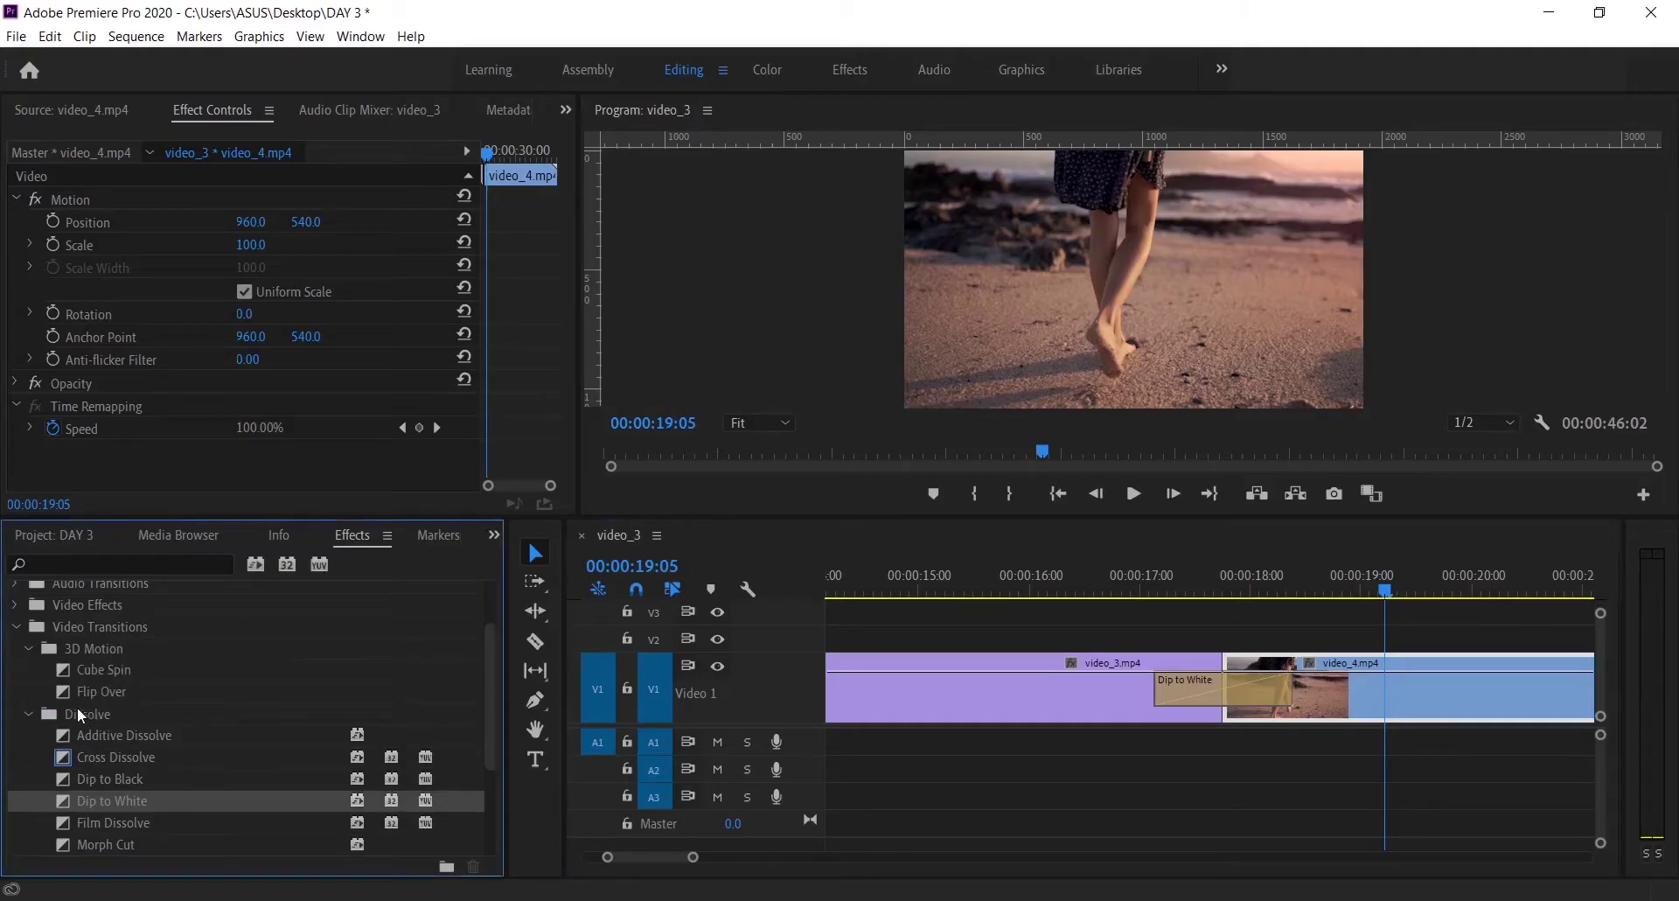
left_click_drag(92, 678, 1228, 710)
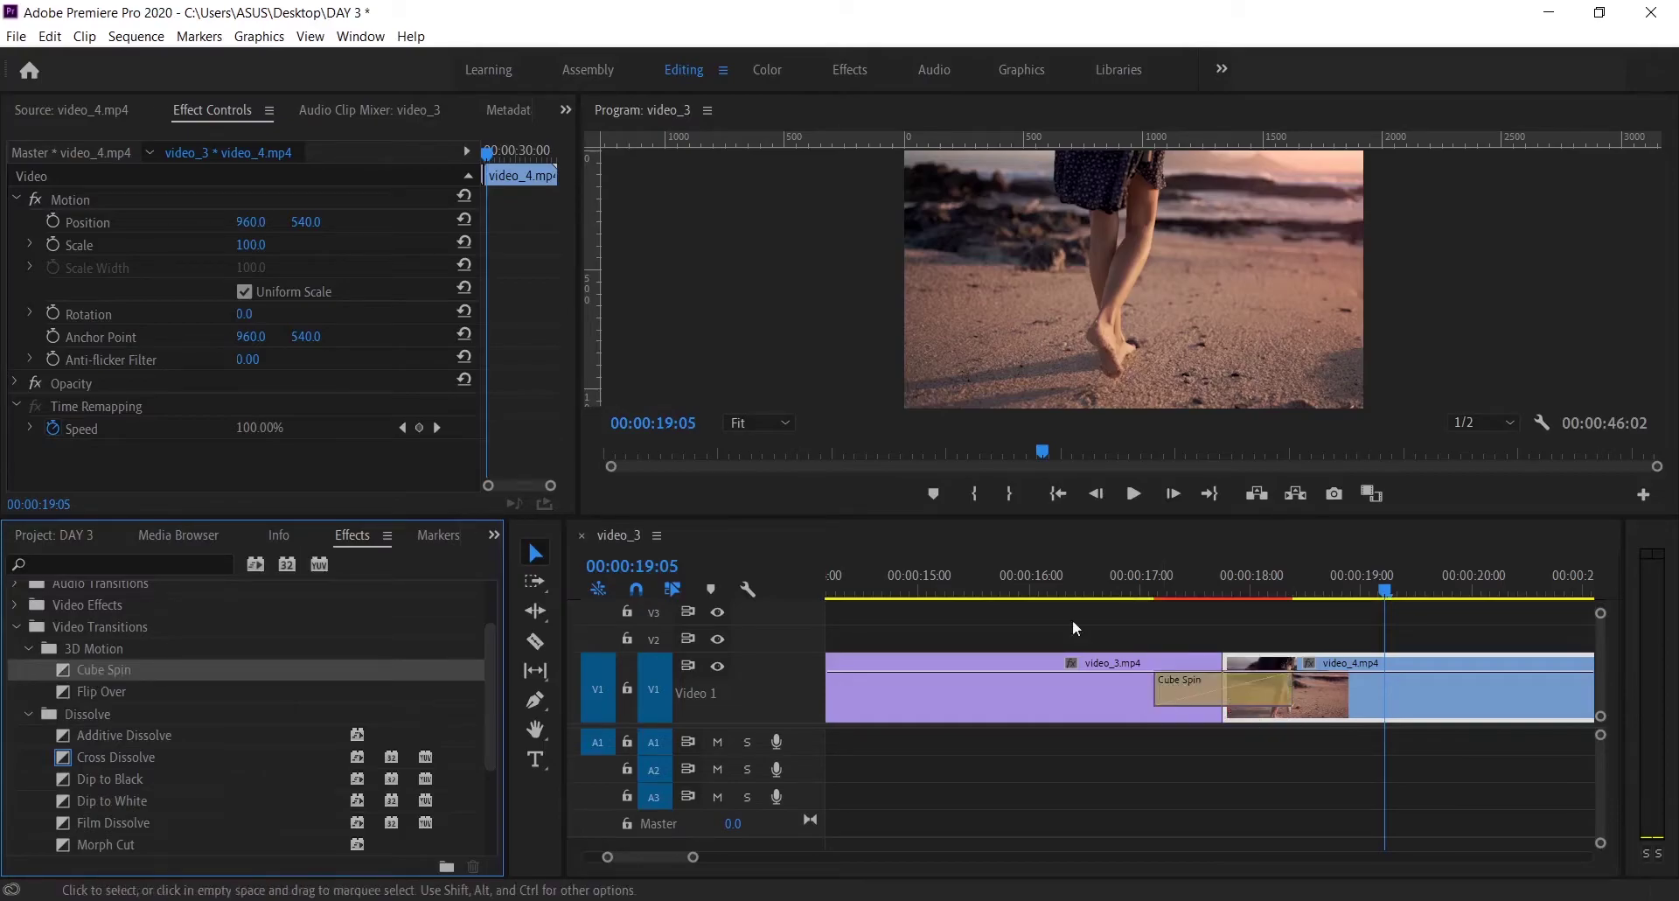
left_click(1108, 581)
key("space")
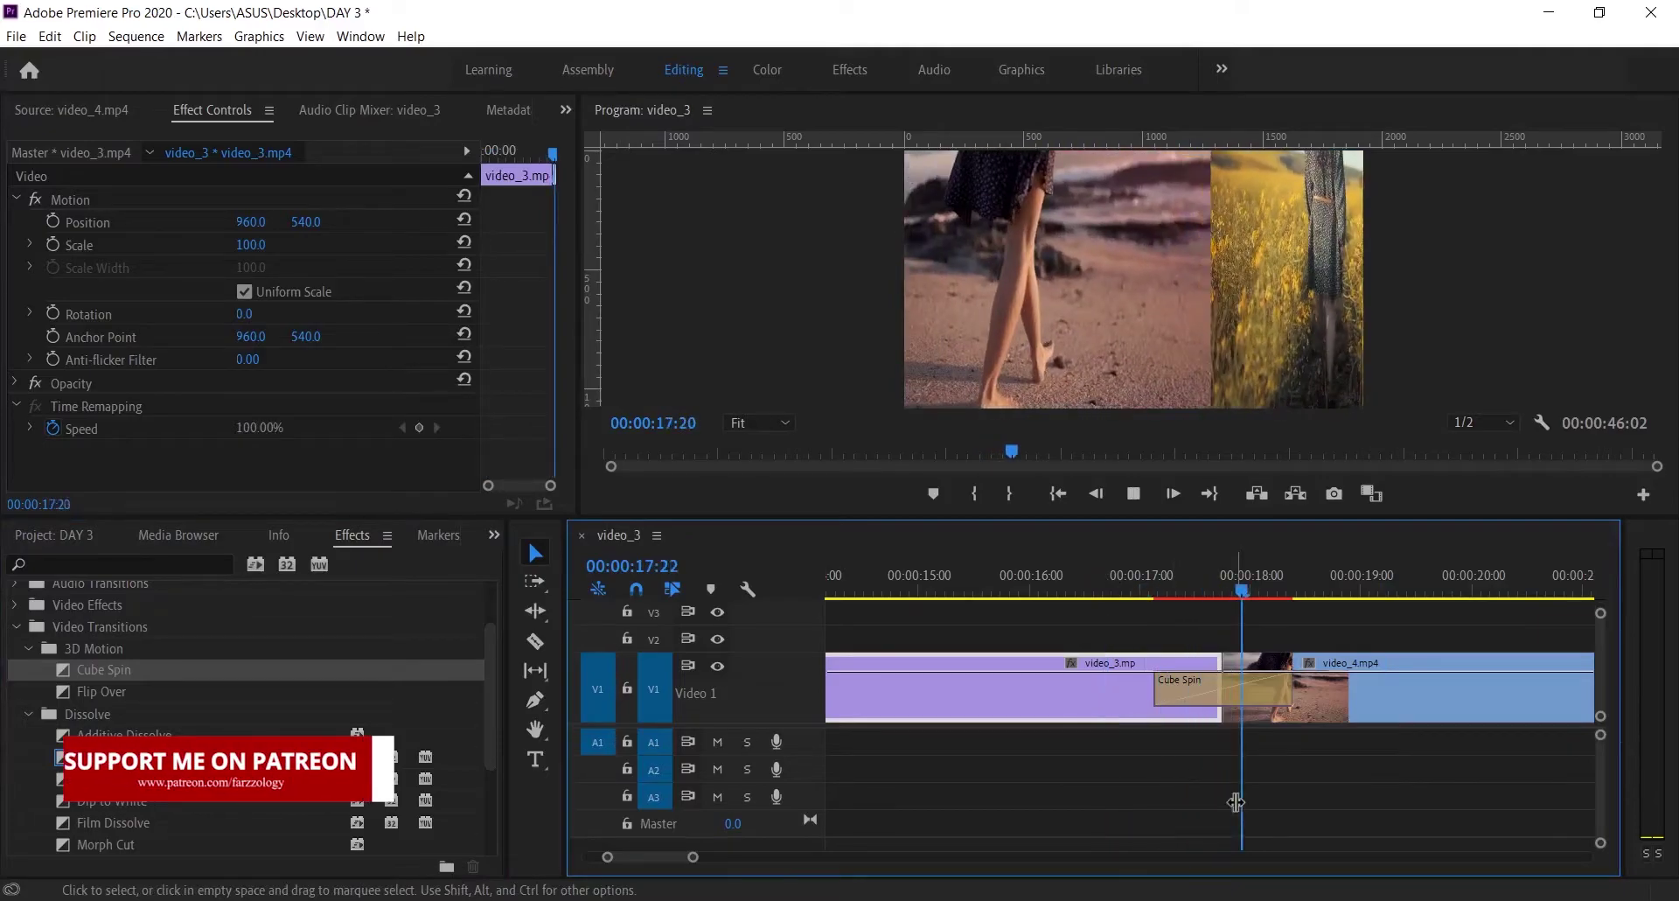
left_click(1129, 584)
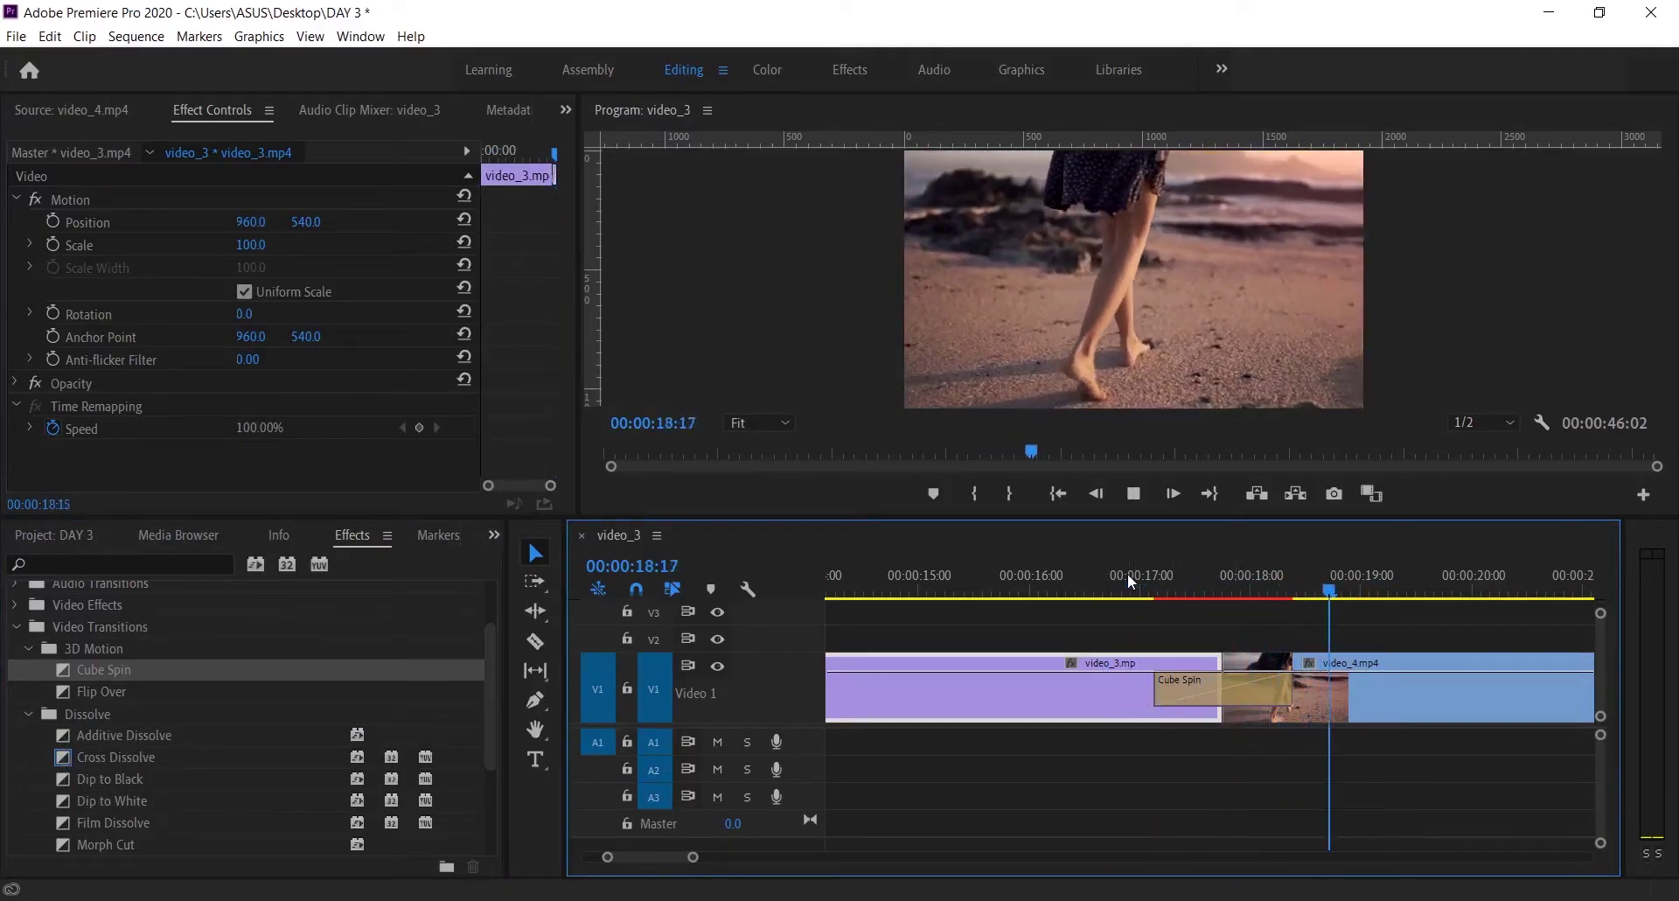
key("space")
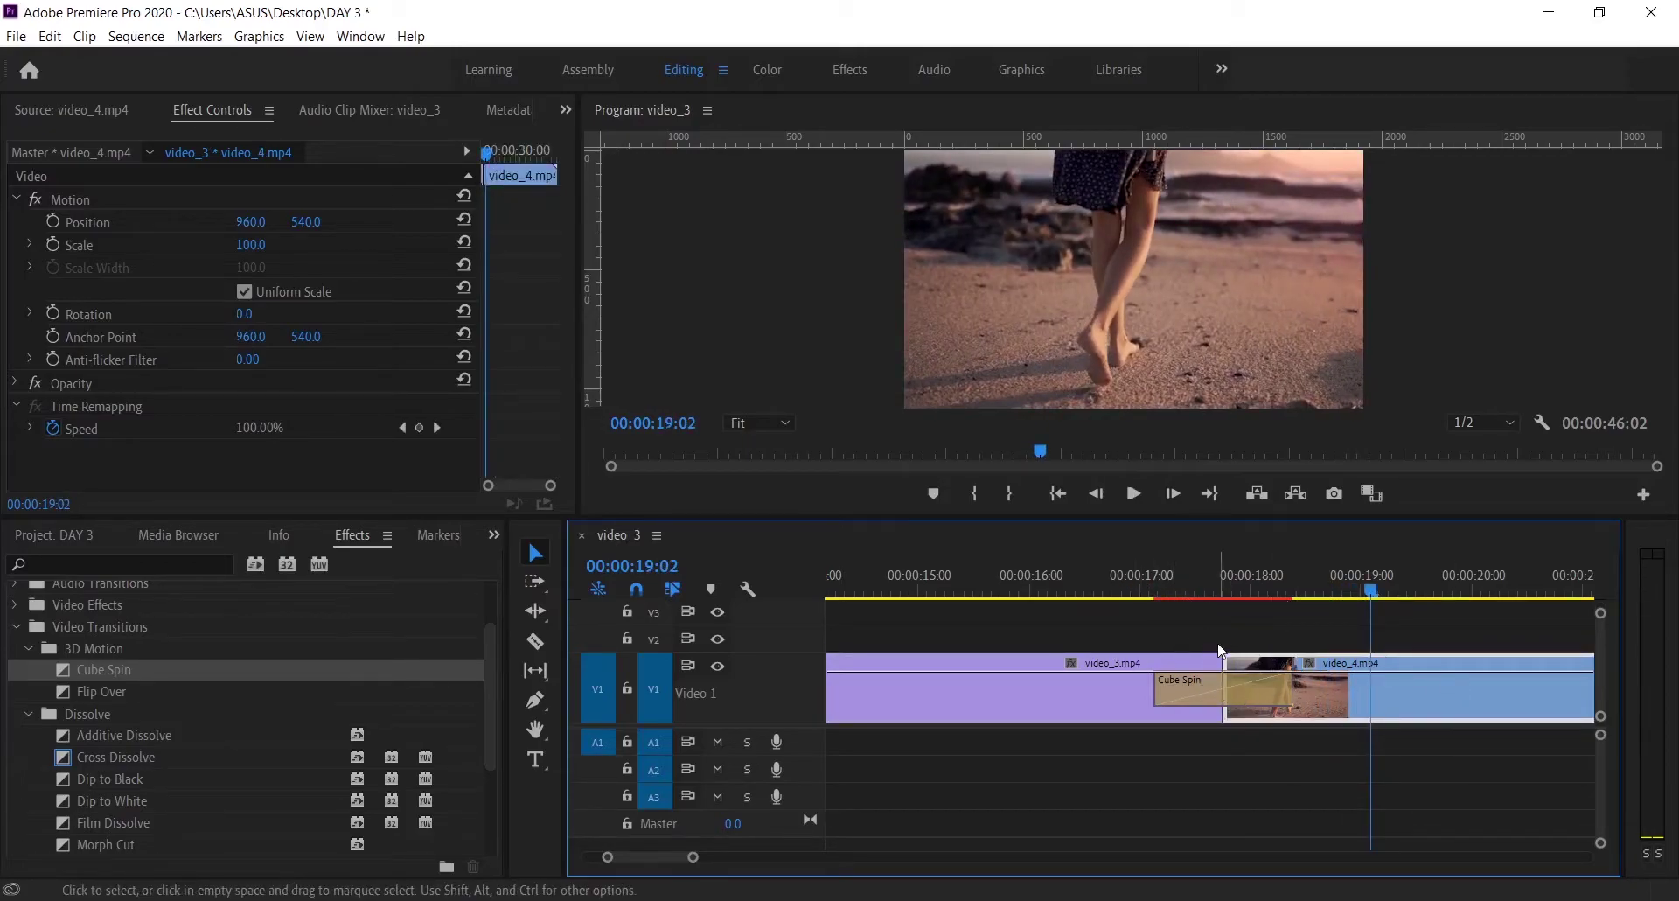
Render the sequence preview and play back the Cube Spin transition from about 00:00:16:05.
key("Return")
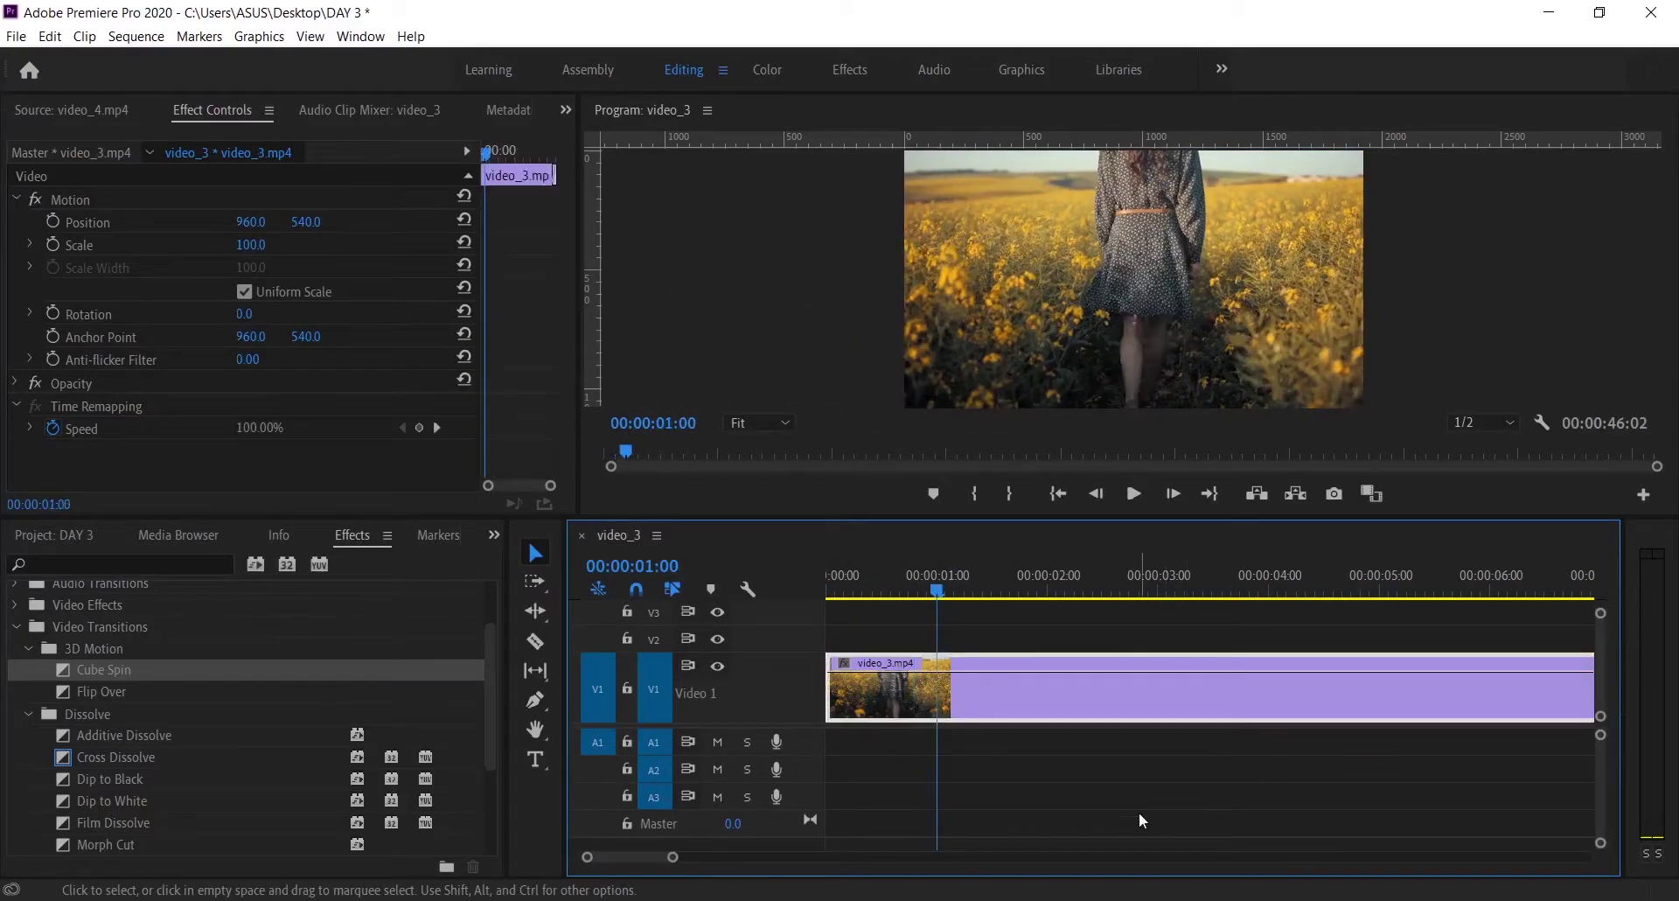
scroll(1374, 719, "down", 6)
scroll(1231, 710, "down", 3)
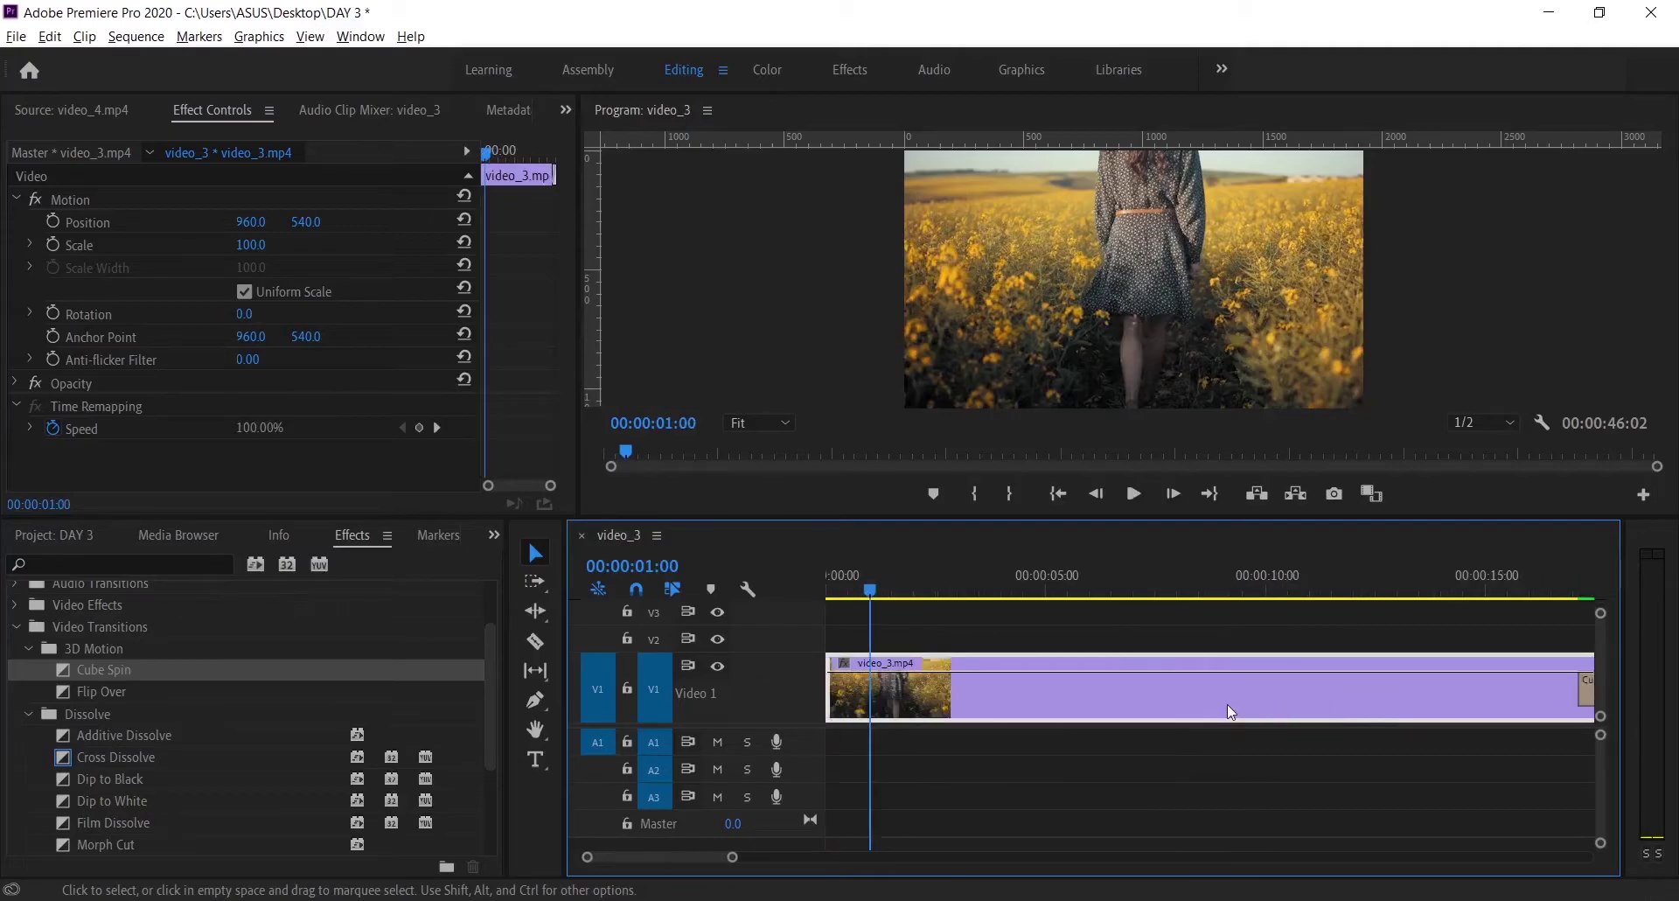
scroll(1231, 710, "down", 3)
left_click(1152, 586)
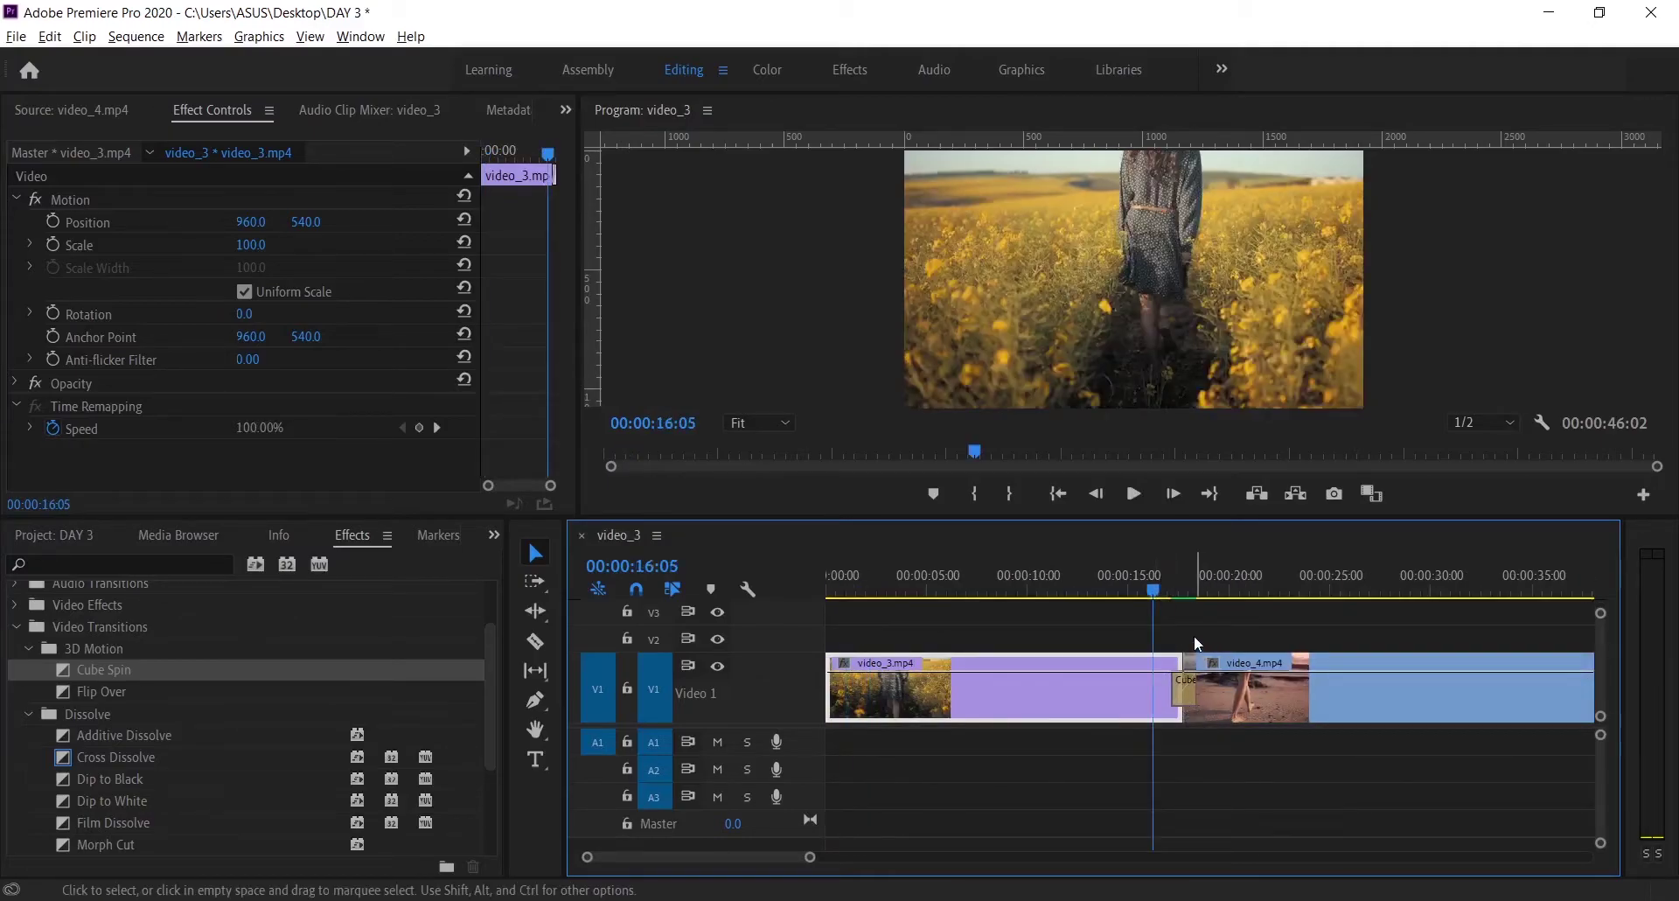
scroll(1196, 643, "up", 8)
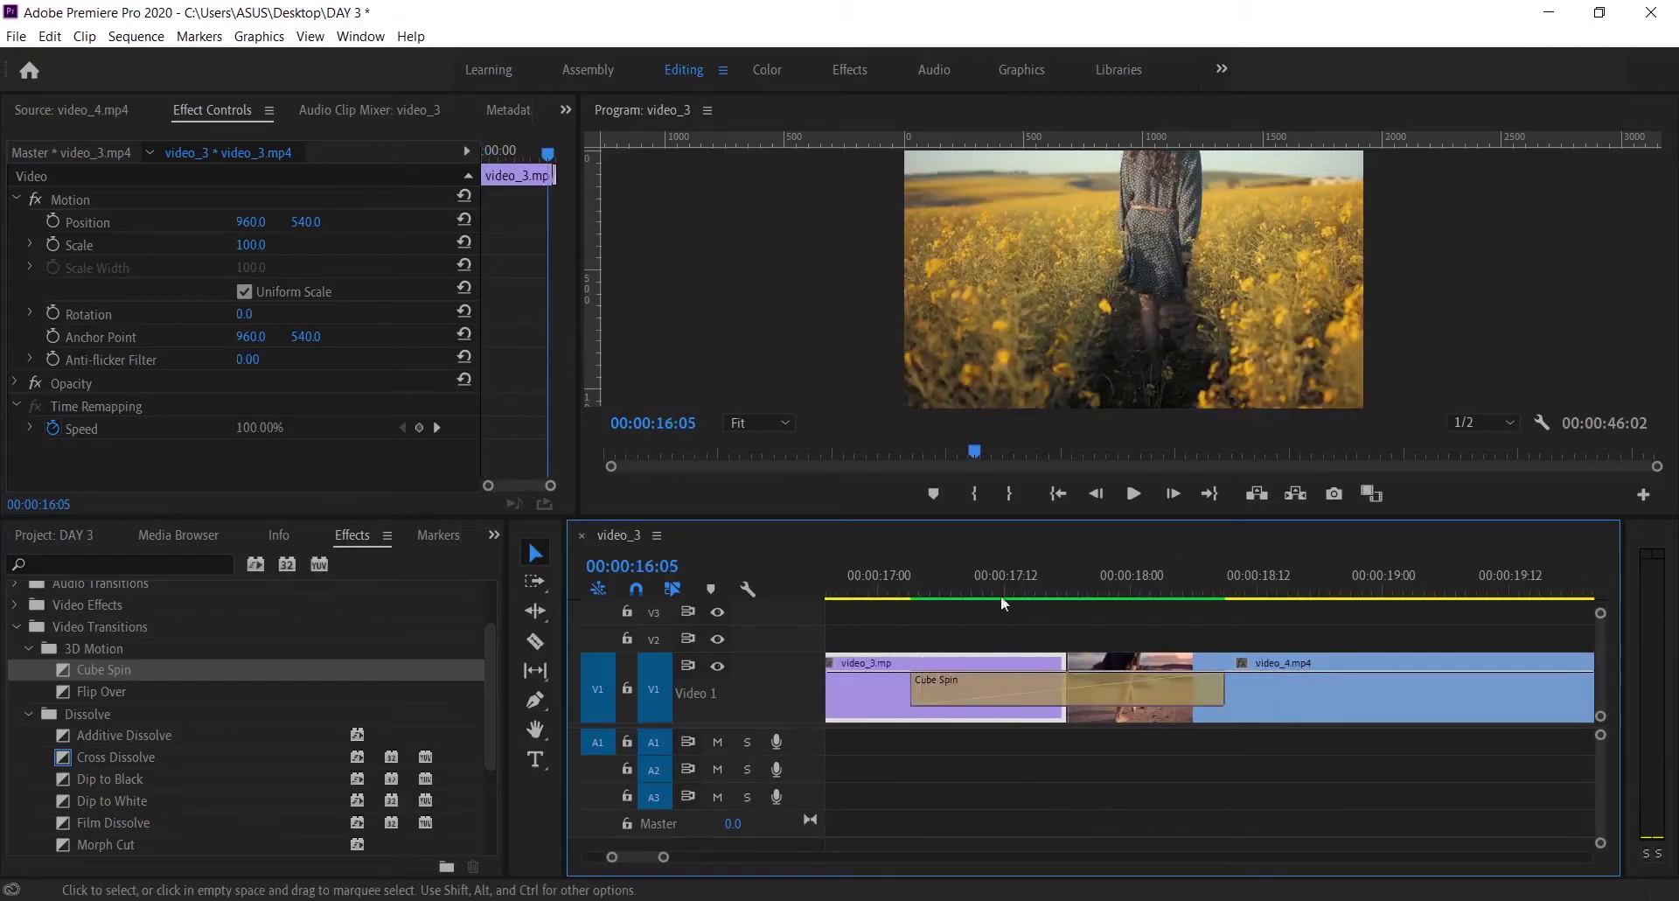
scroll(988, 640, "down", 8)
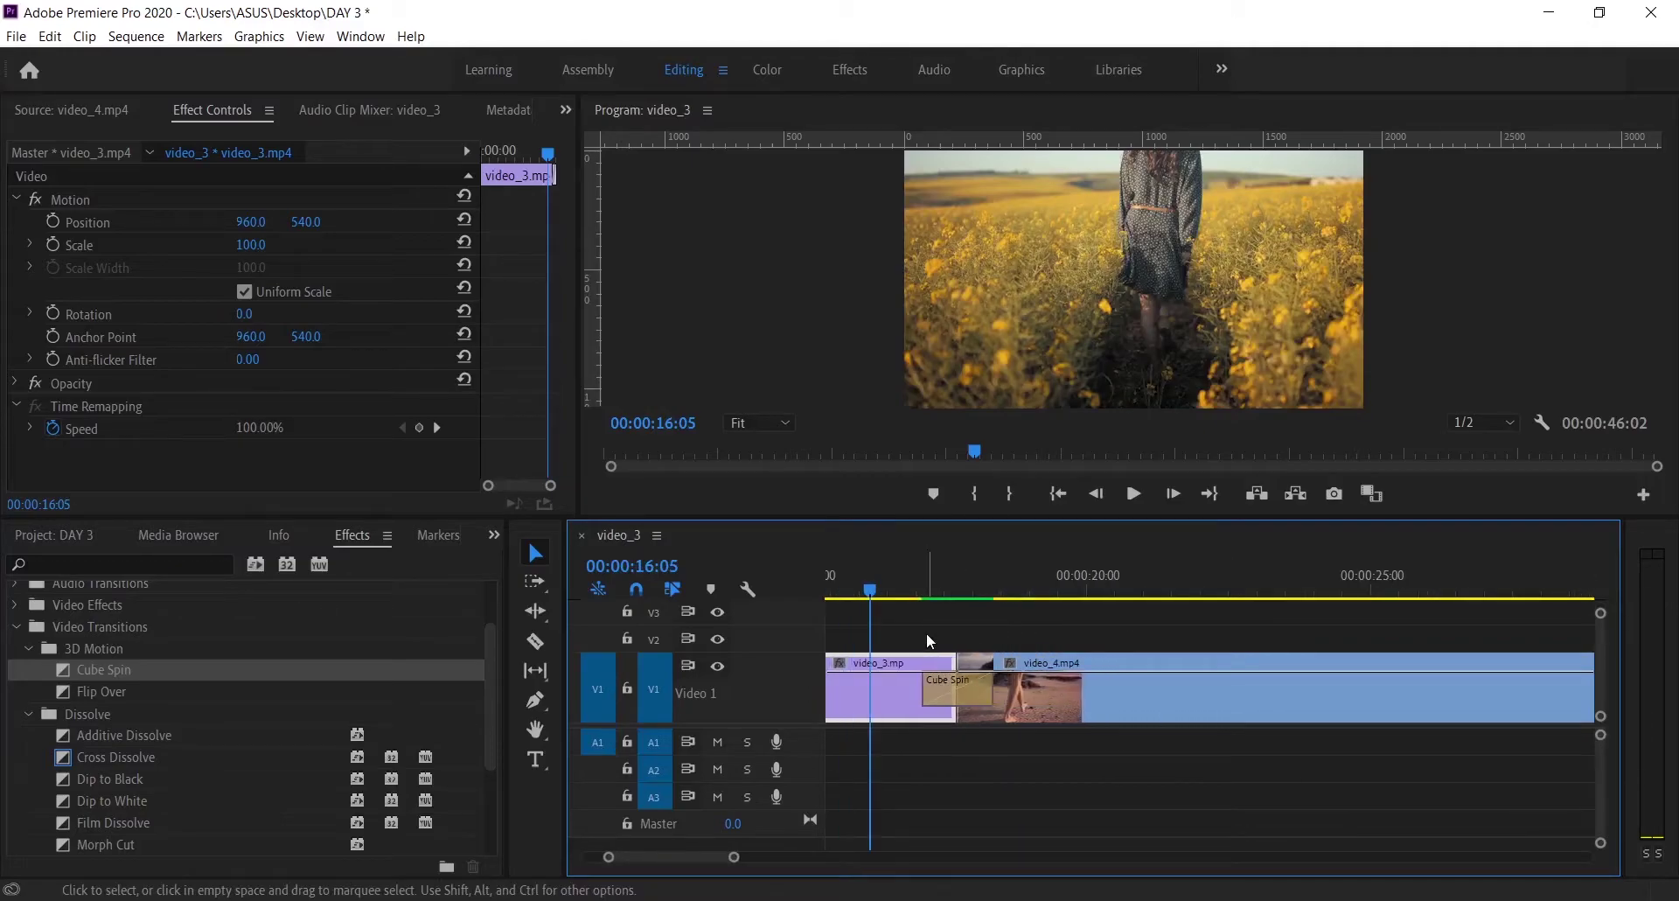
key("space")
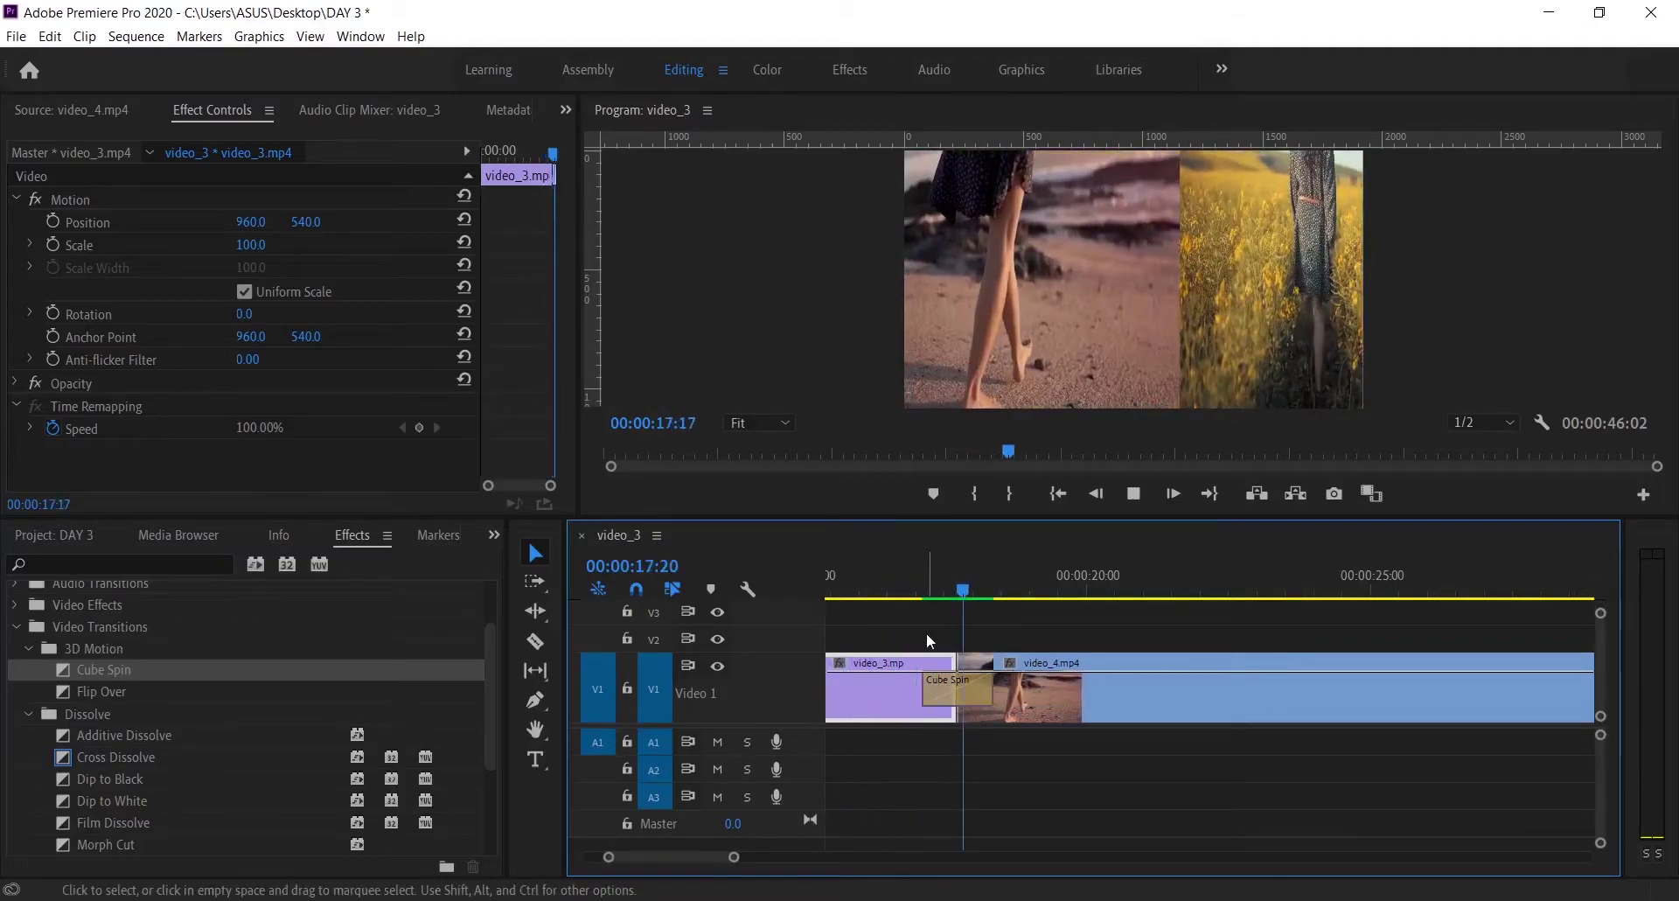
left_click(863, 576)
scroll(1405, 598, "down", 8)
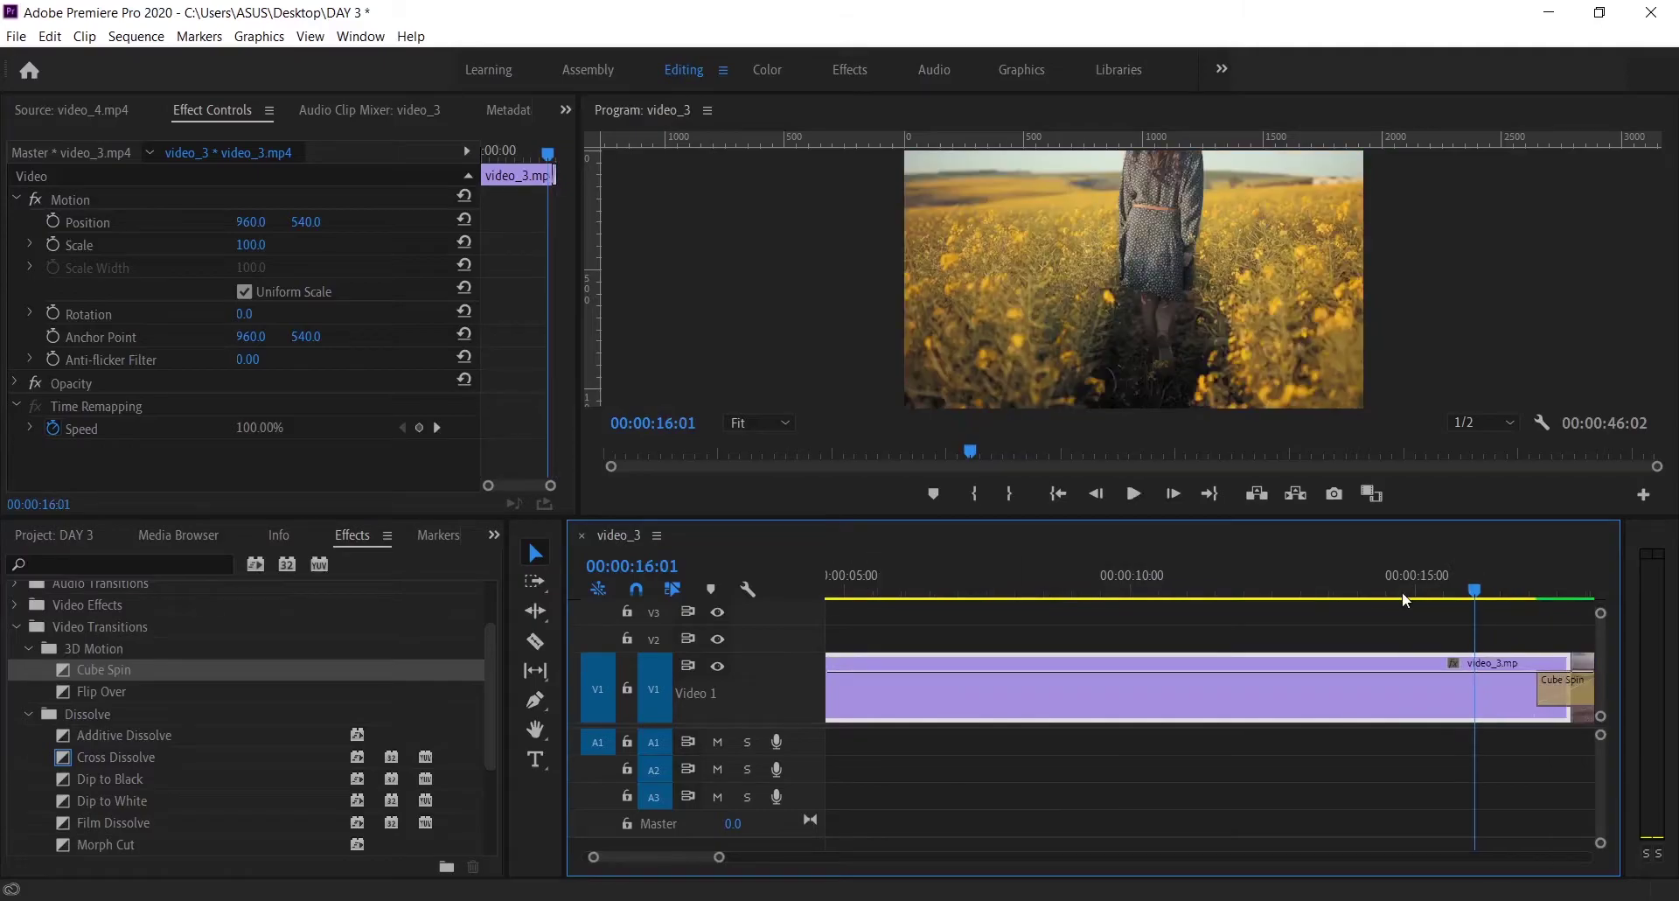
Play back the Cube Spin transition between video_3.mp4 and video_4.mp4 again.
scroll(1128, 584, "down", 3)
key("space")
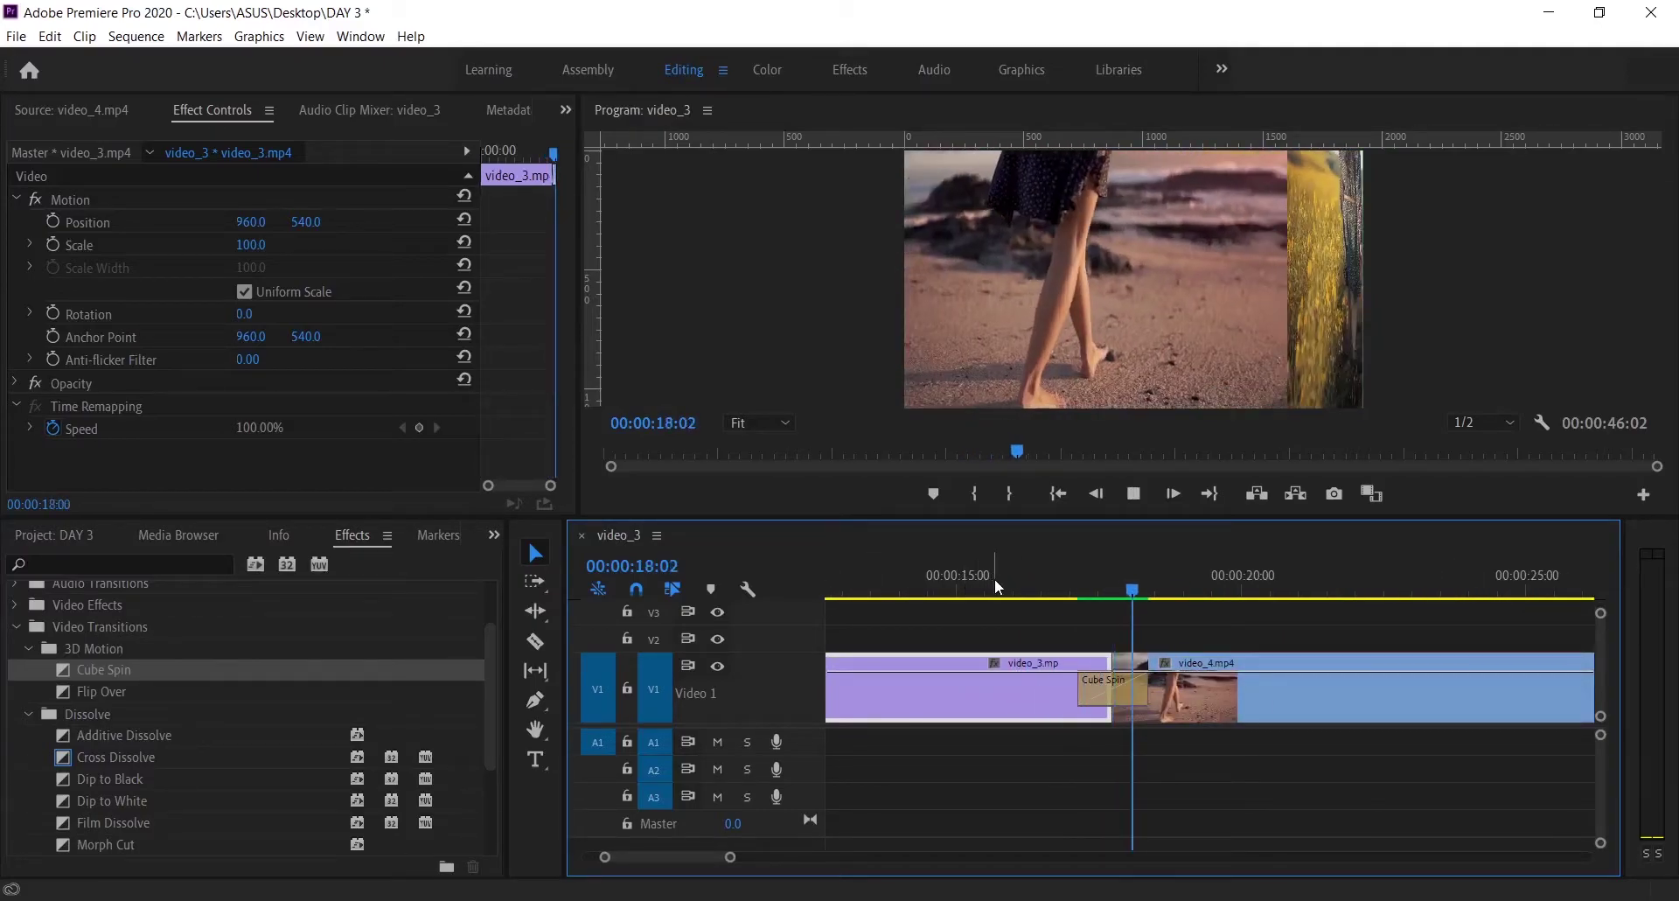
left_click(1048, 588)
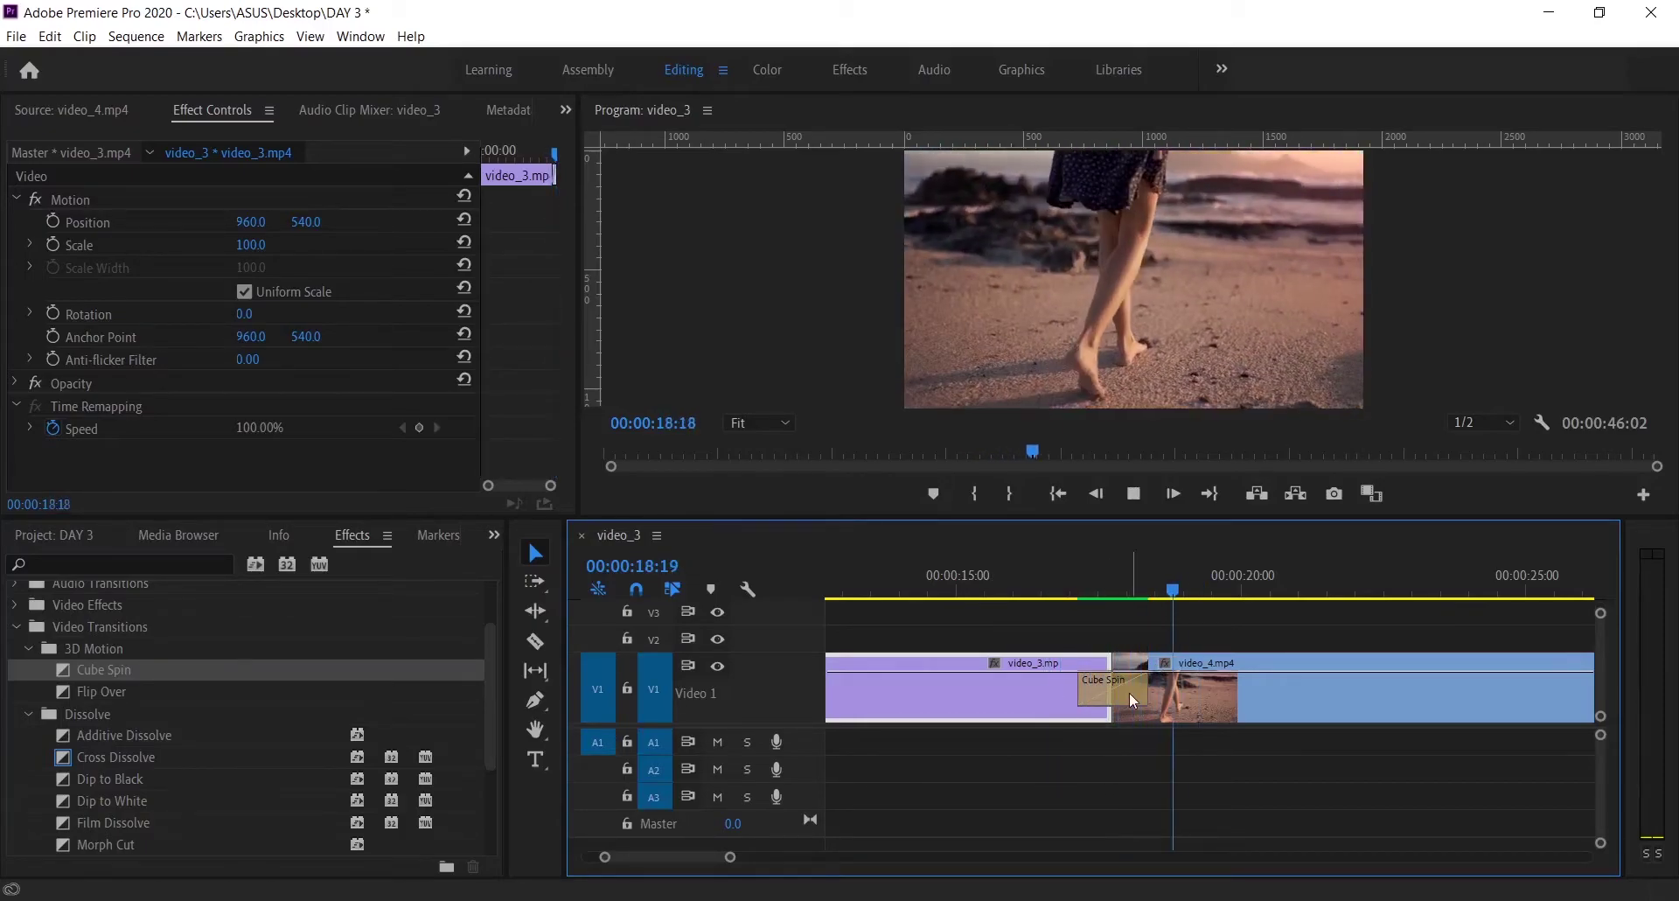
key("space")
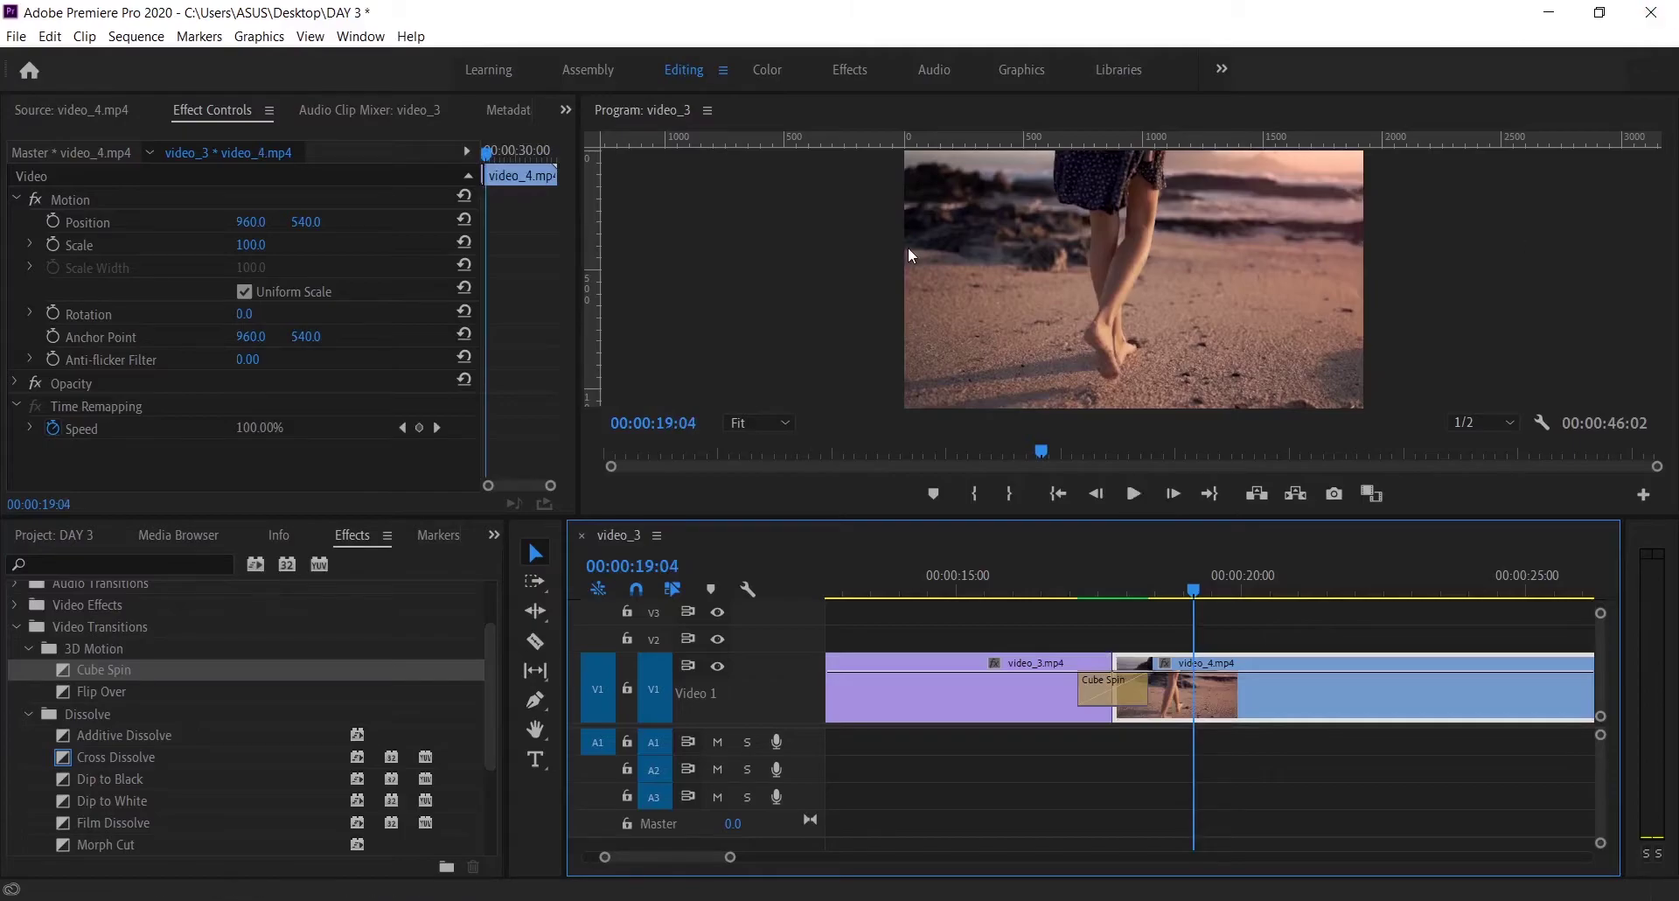
Replace the Cube Spin at the cut between video_3.mp4 and video_4.mp4 with the Cross Zoom transition from the Zoom group.
scroll(302, 640, "down", 3)
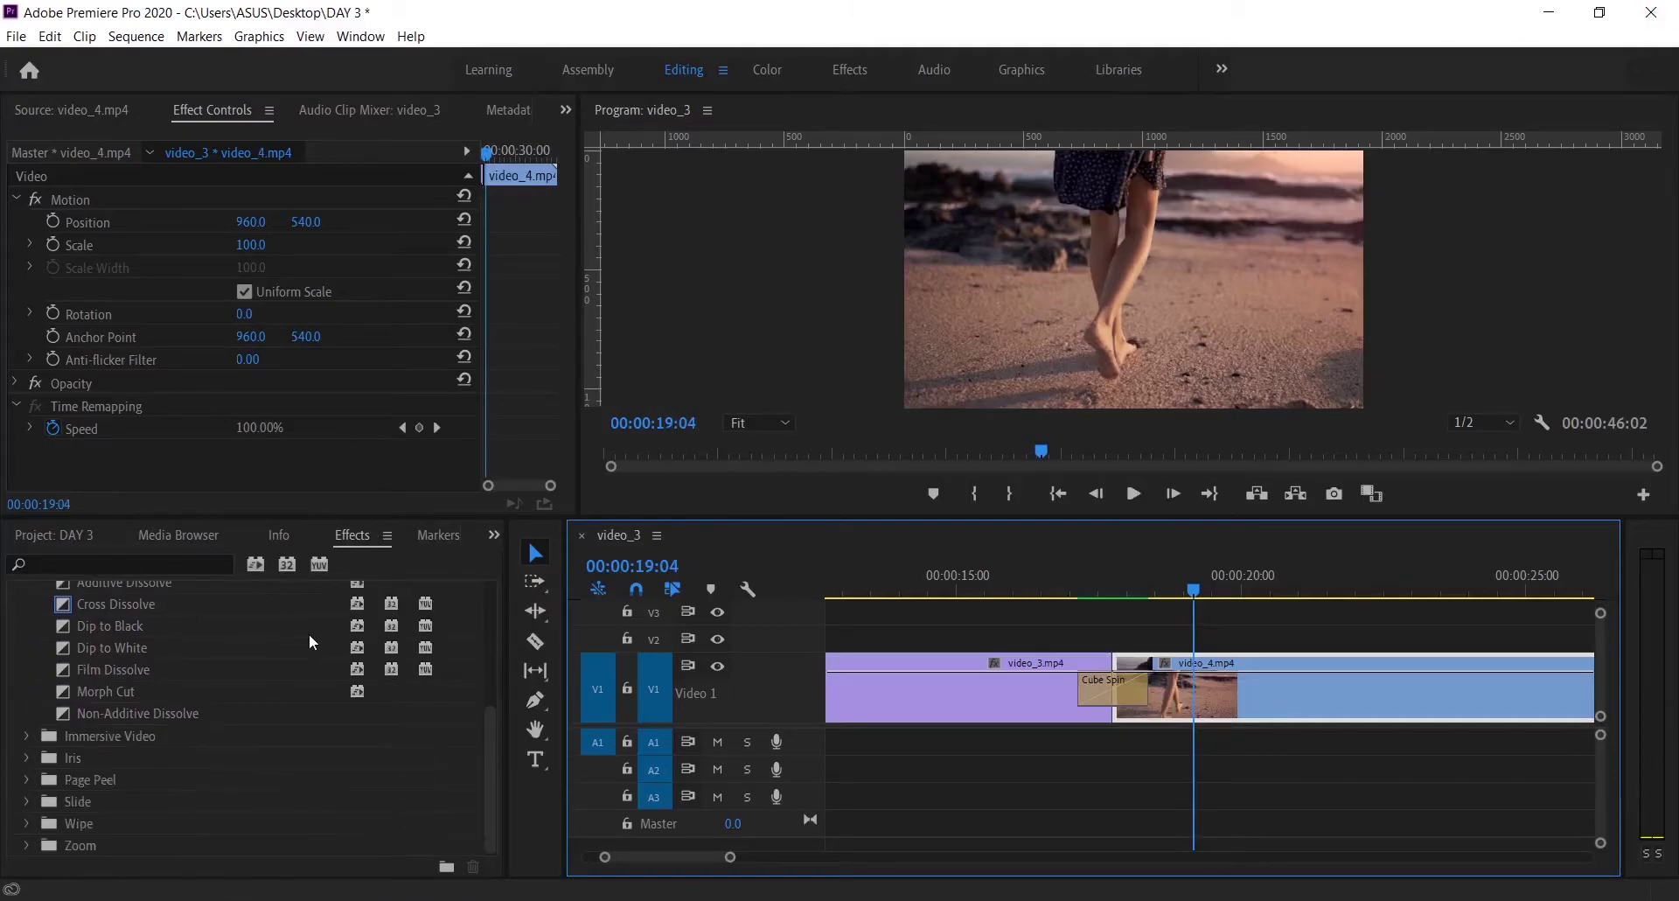
left_click(27, 845)
scroll(244, 727, "down", 1)
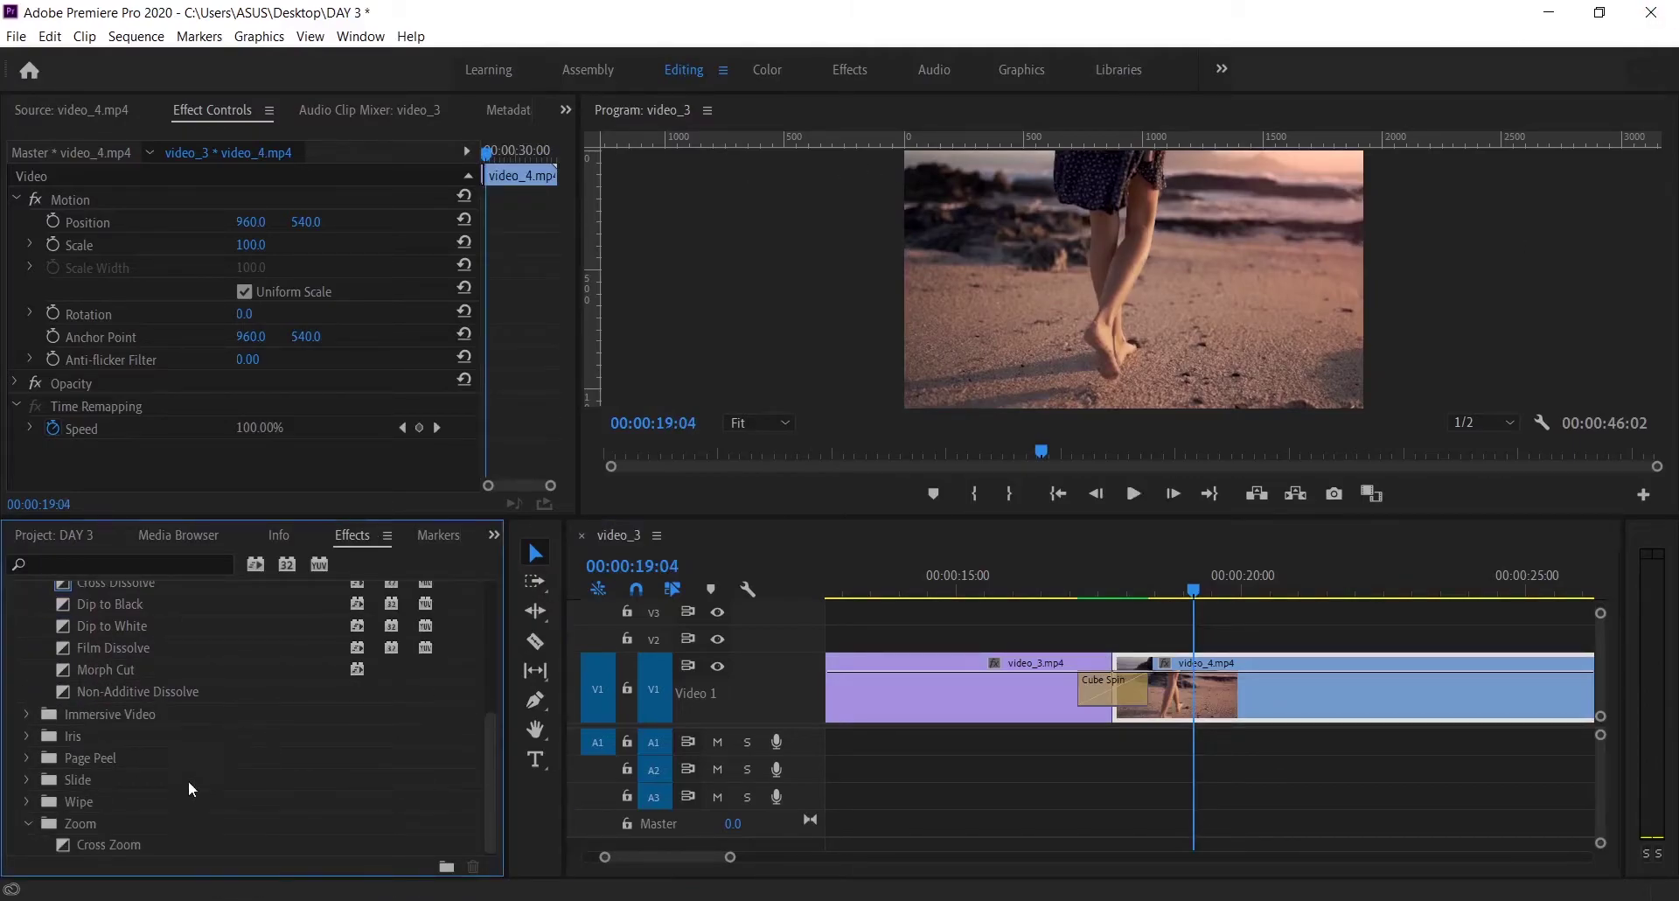
left_click(106, 844)
left_click_drag(776, 745, 1102, 686)
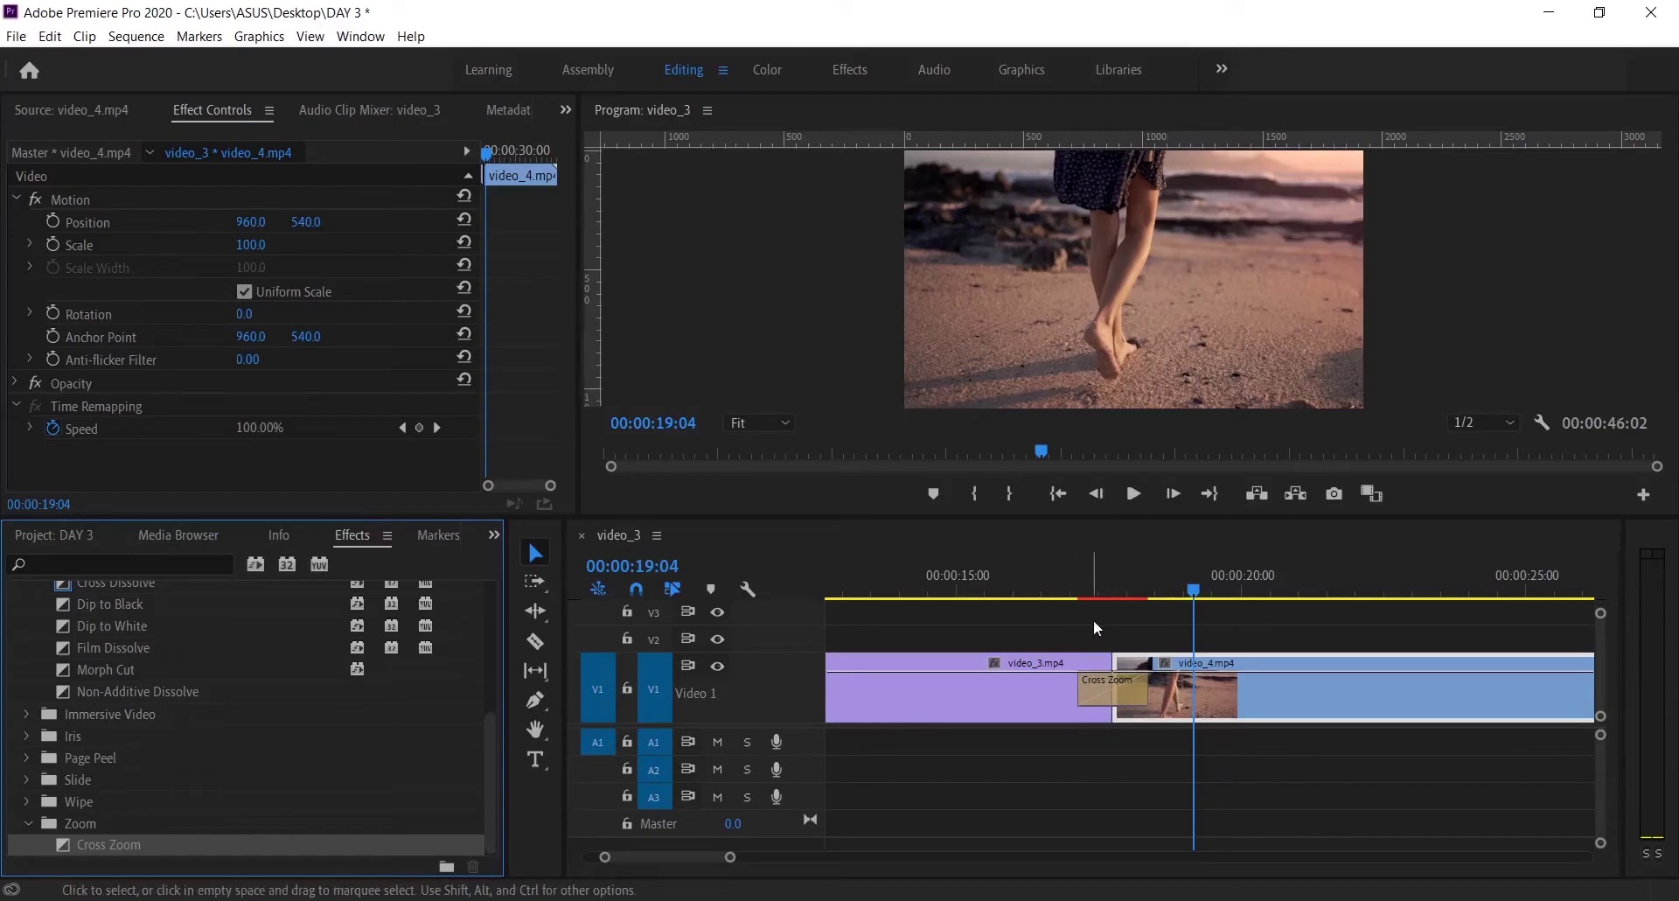
Render the sequence preview and play back the Cross Zoom transition several times.
key("Return")
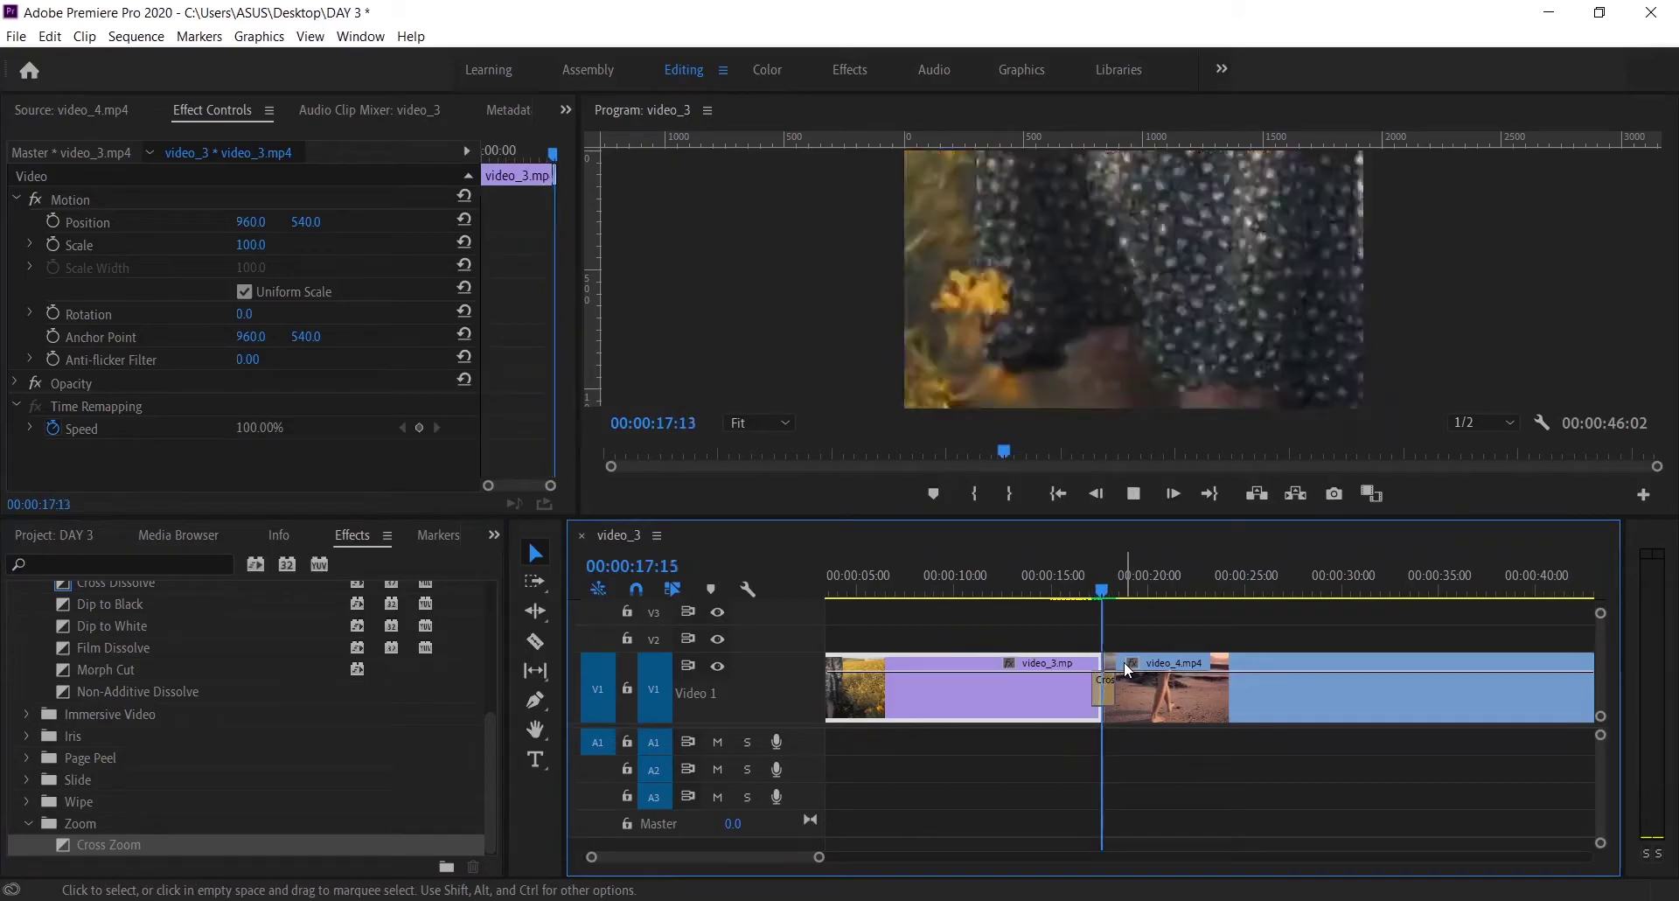
scroll(1067, 571, "up", 3)
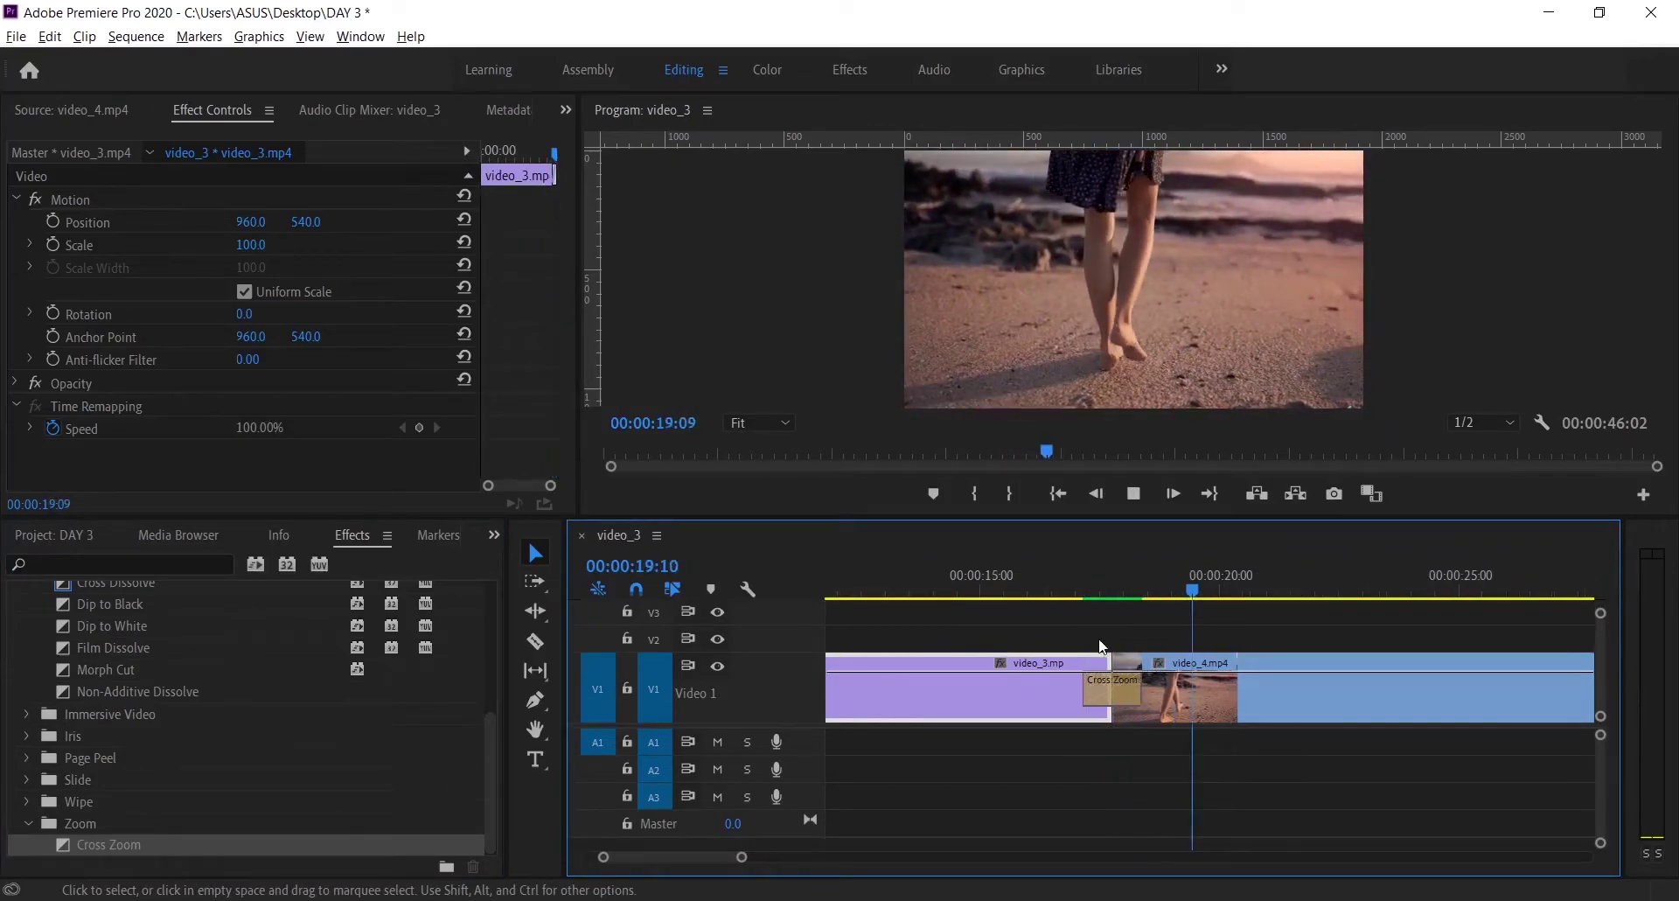
left_click(1067, 573)
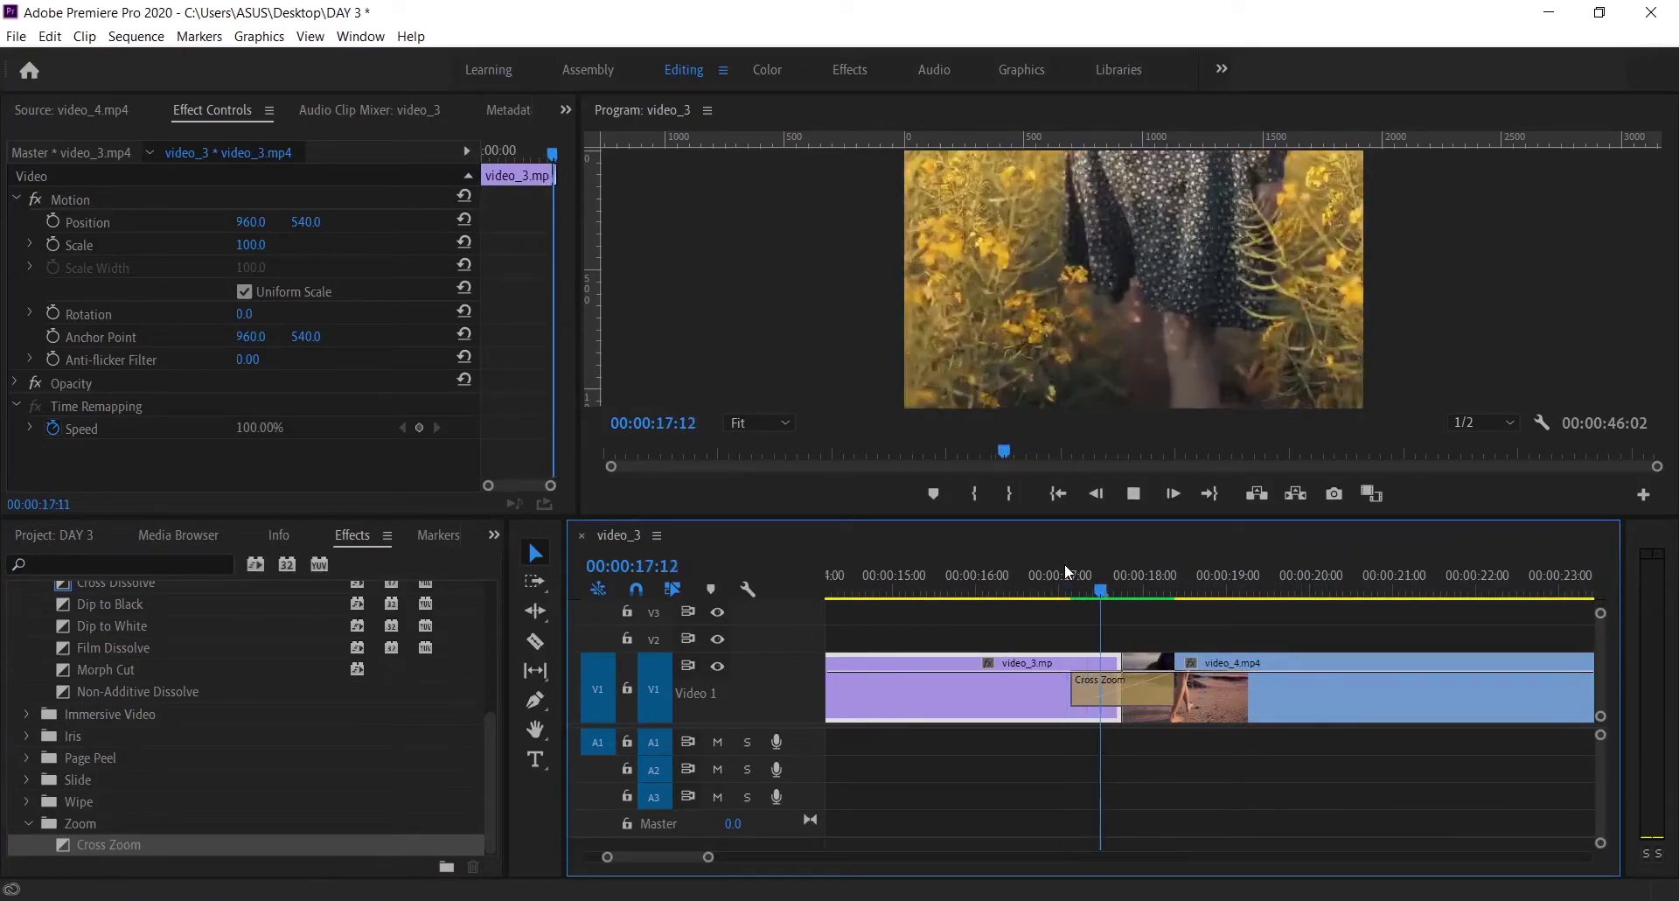
left_click(1002, 574)
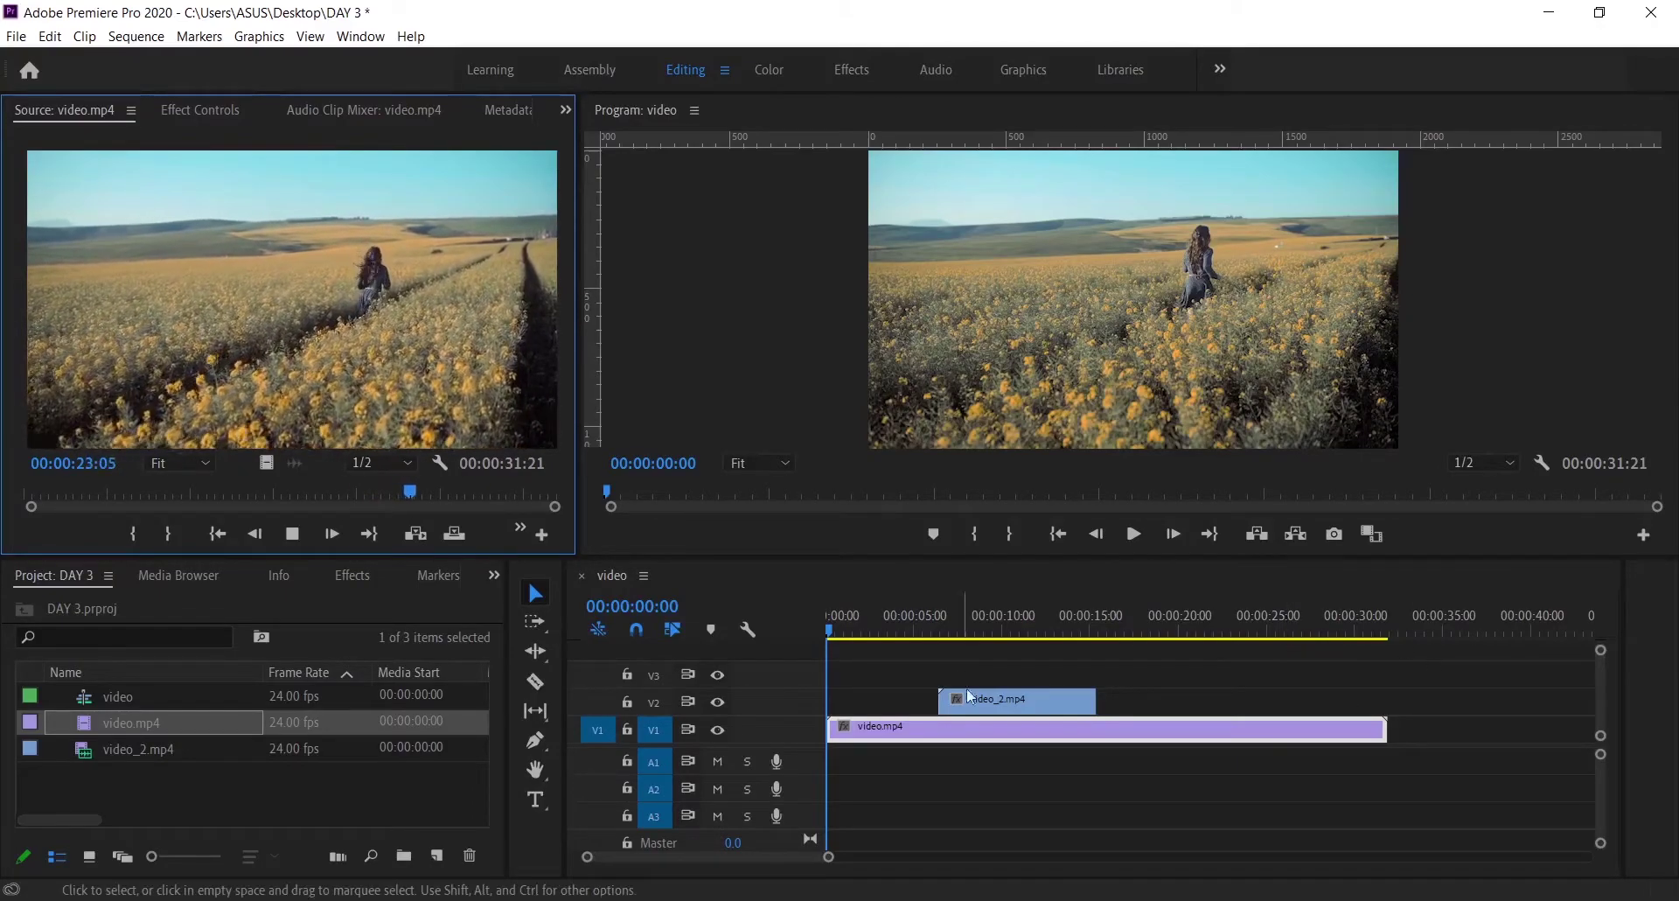
Review the part of the video sequence where video_2.mp4 on V2 covers video.mp4 on V1.
left_click(895, 669)
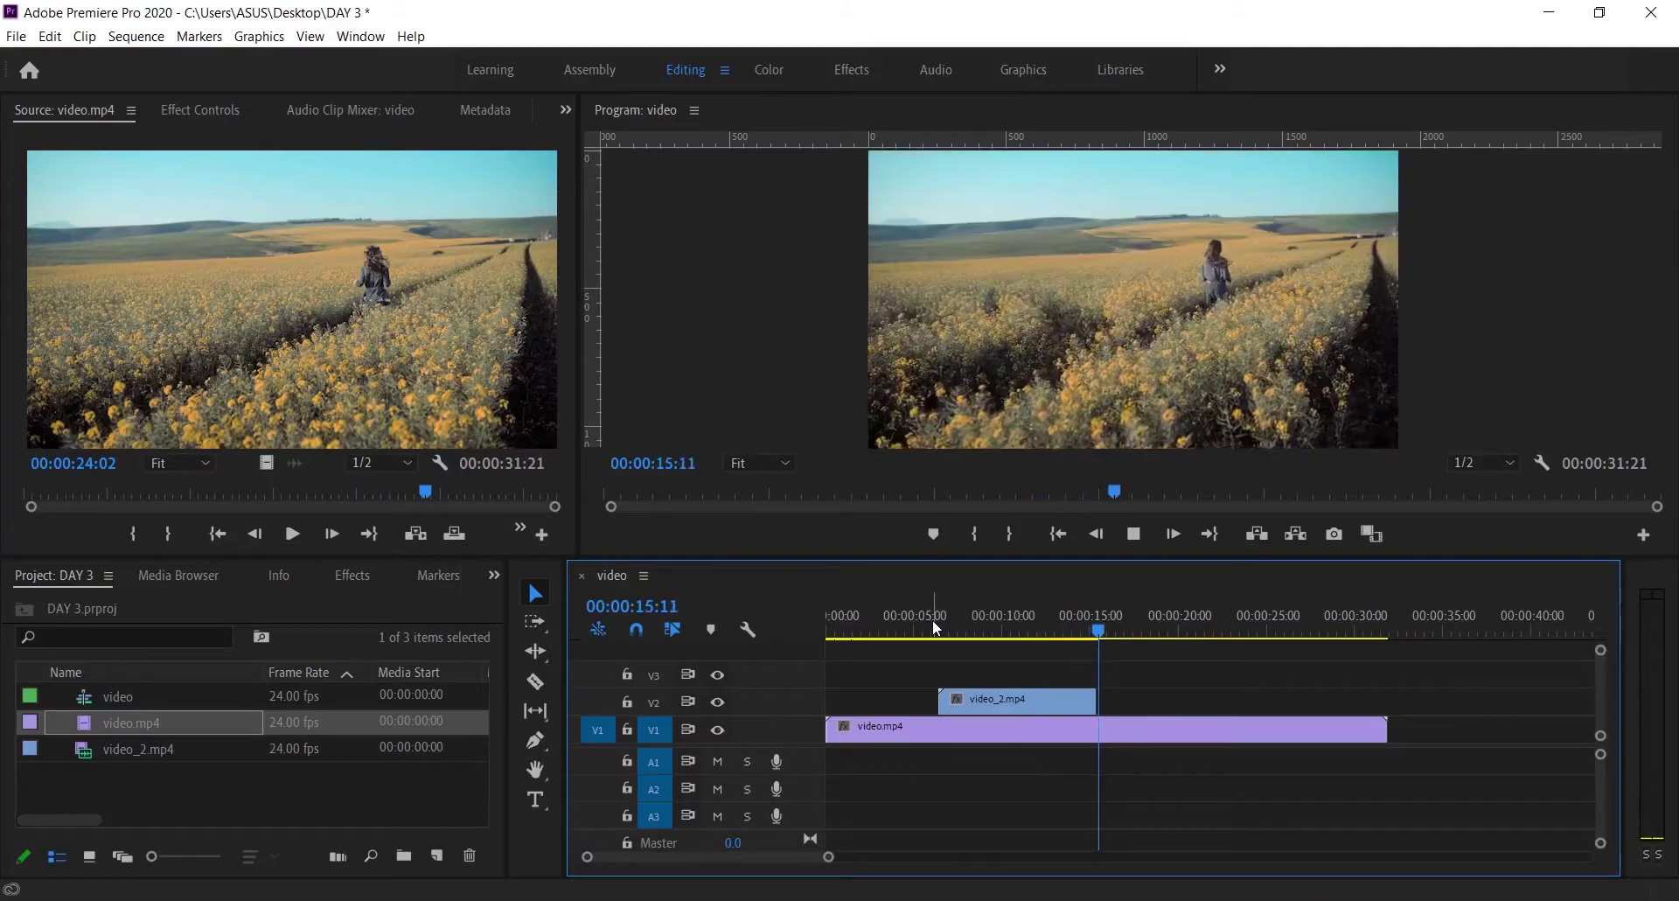
left_click(951, 729)
left_click(960, 627)
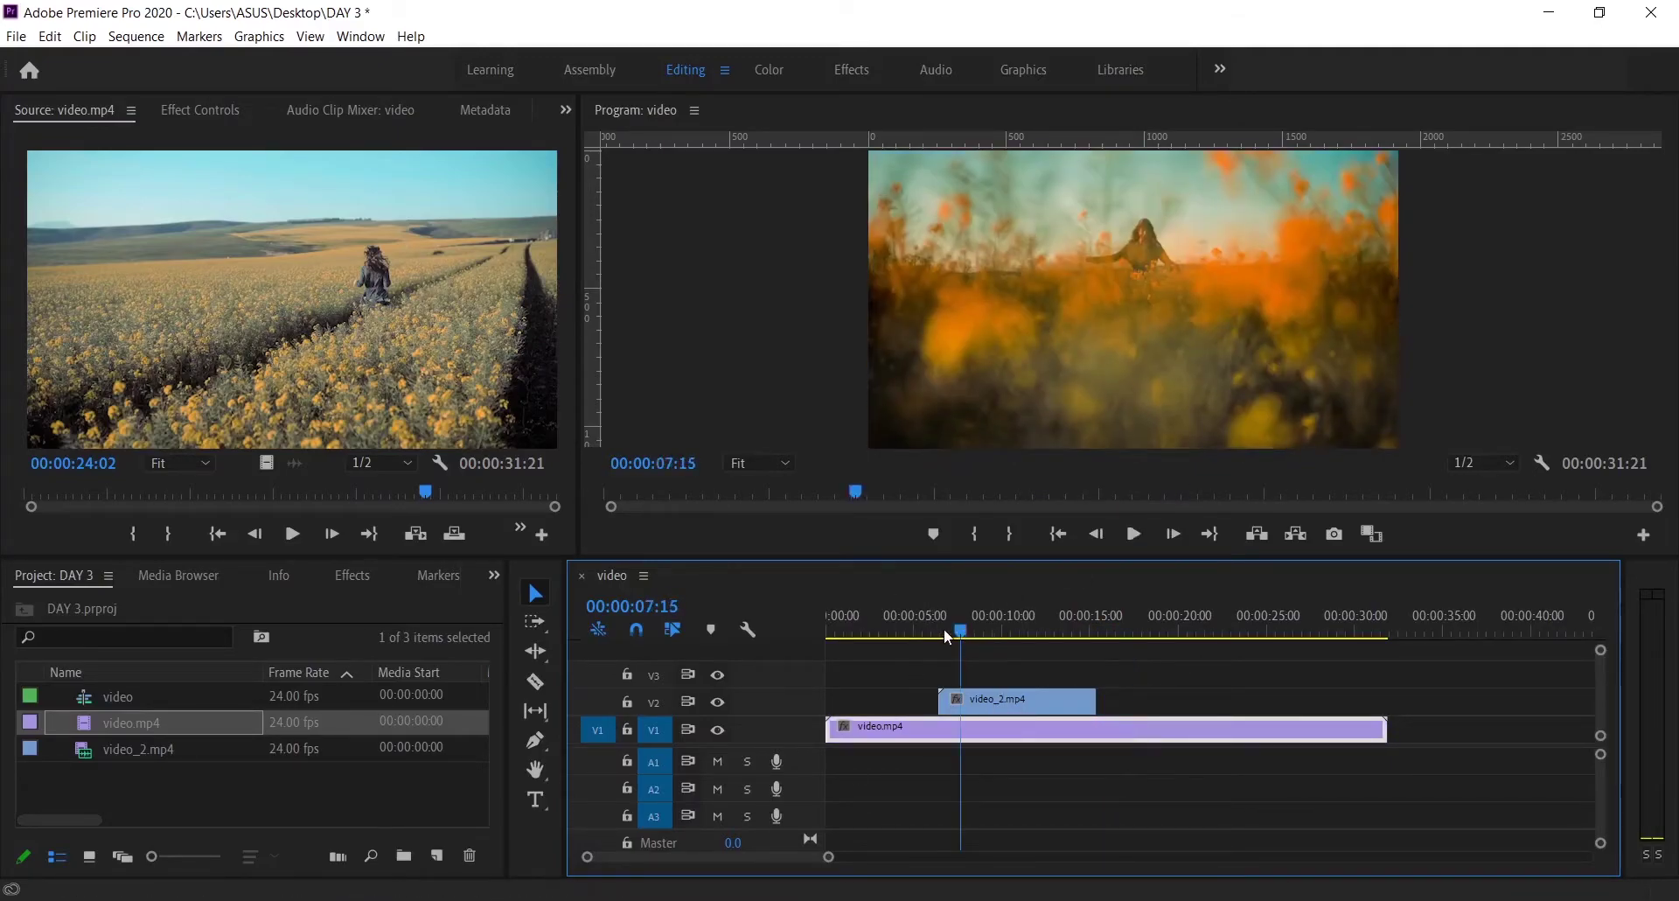
left_click_drag(948, 631, 907, 632)
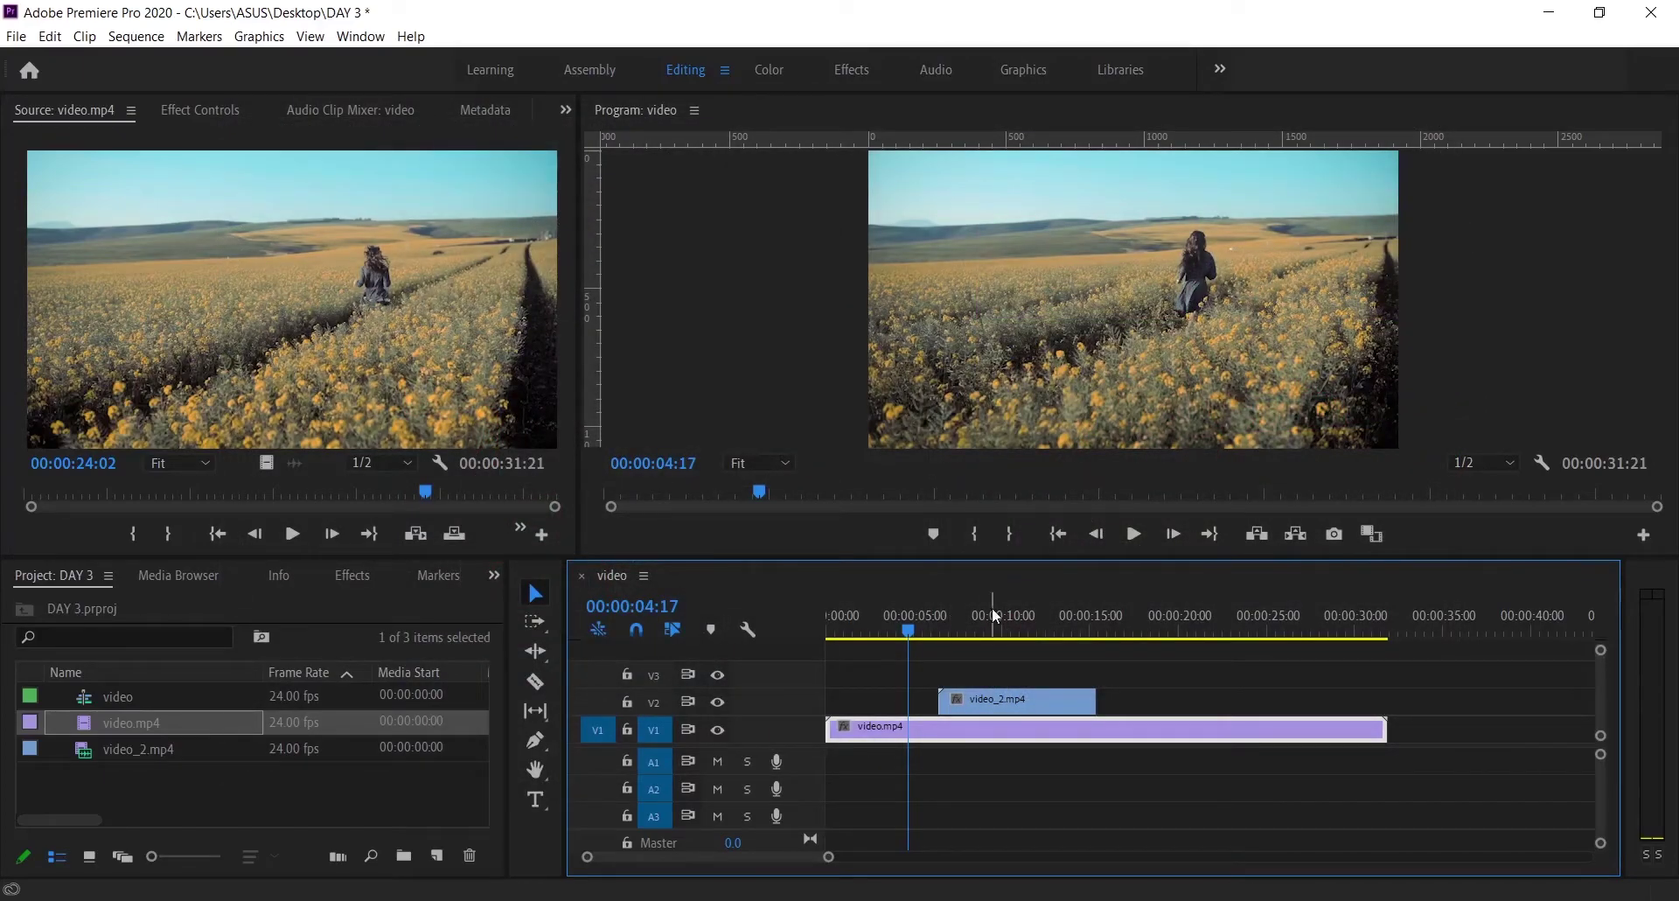
Show the Effect Controls of the video_2.mp4 clip on V2 and expand its Motion properties.
left_click(1006, 701)
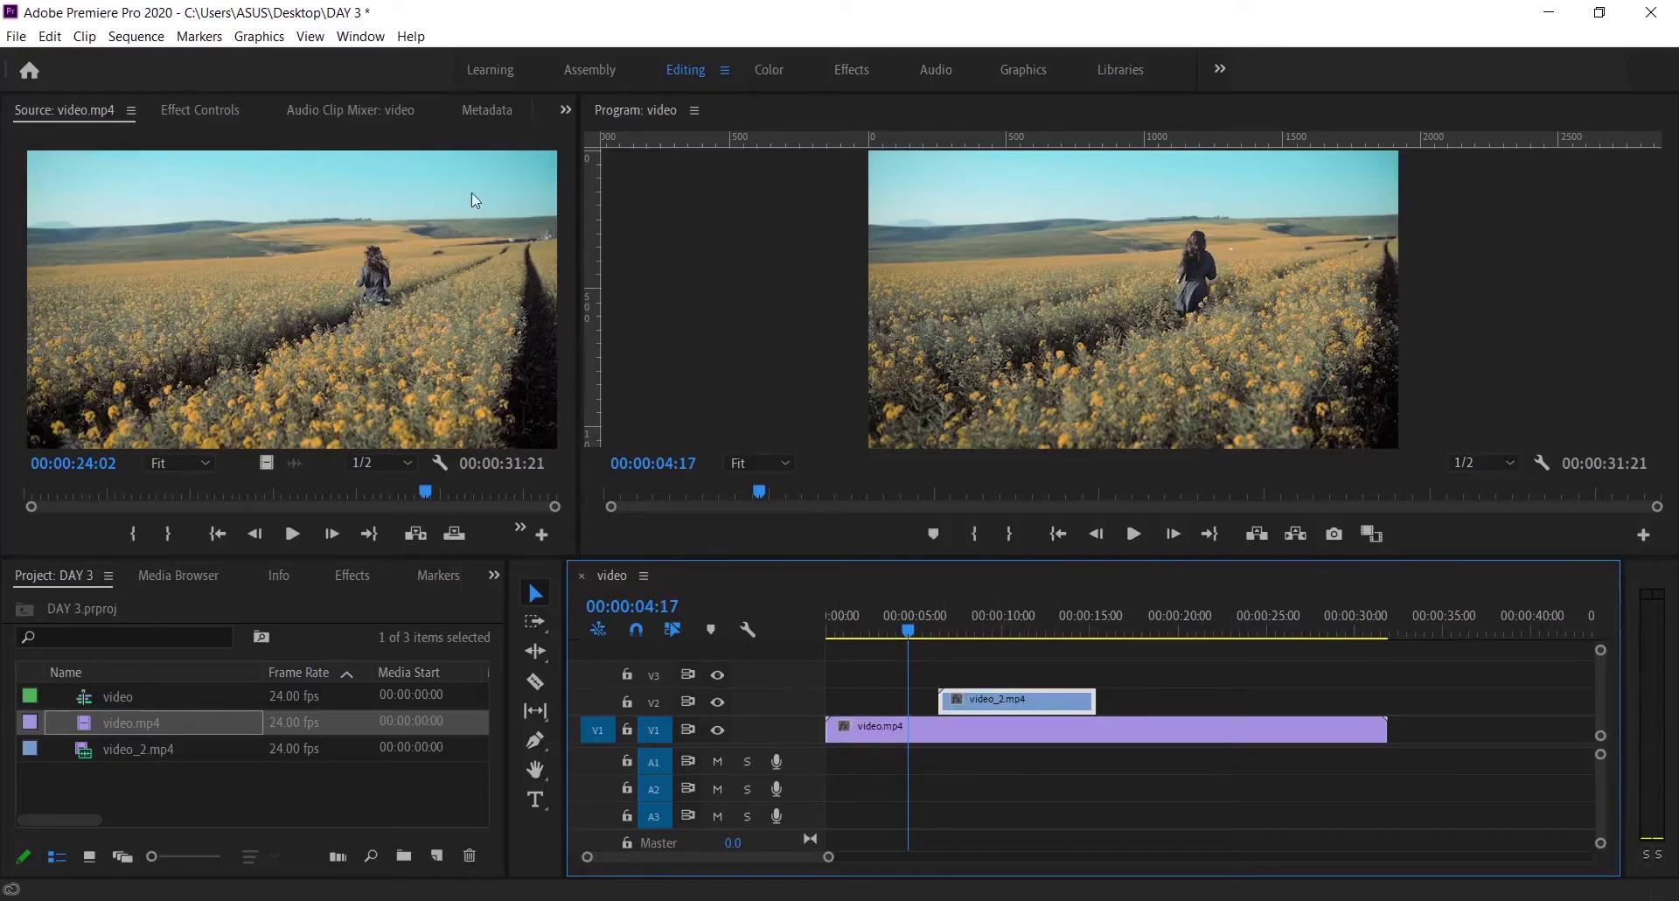
left_click(214, 108)
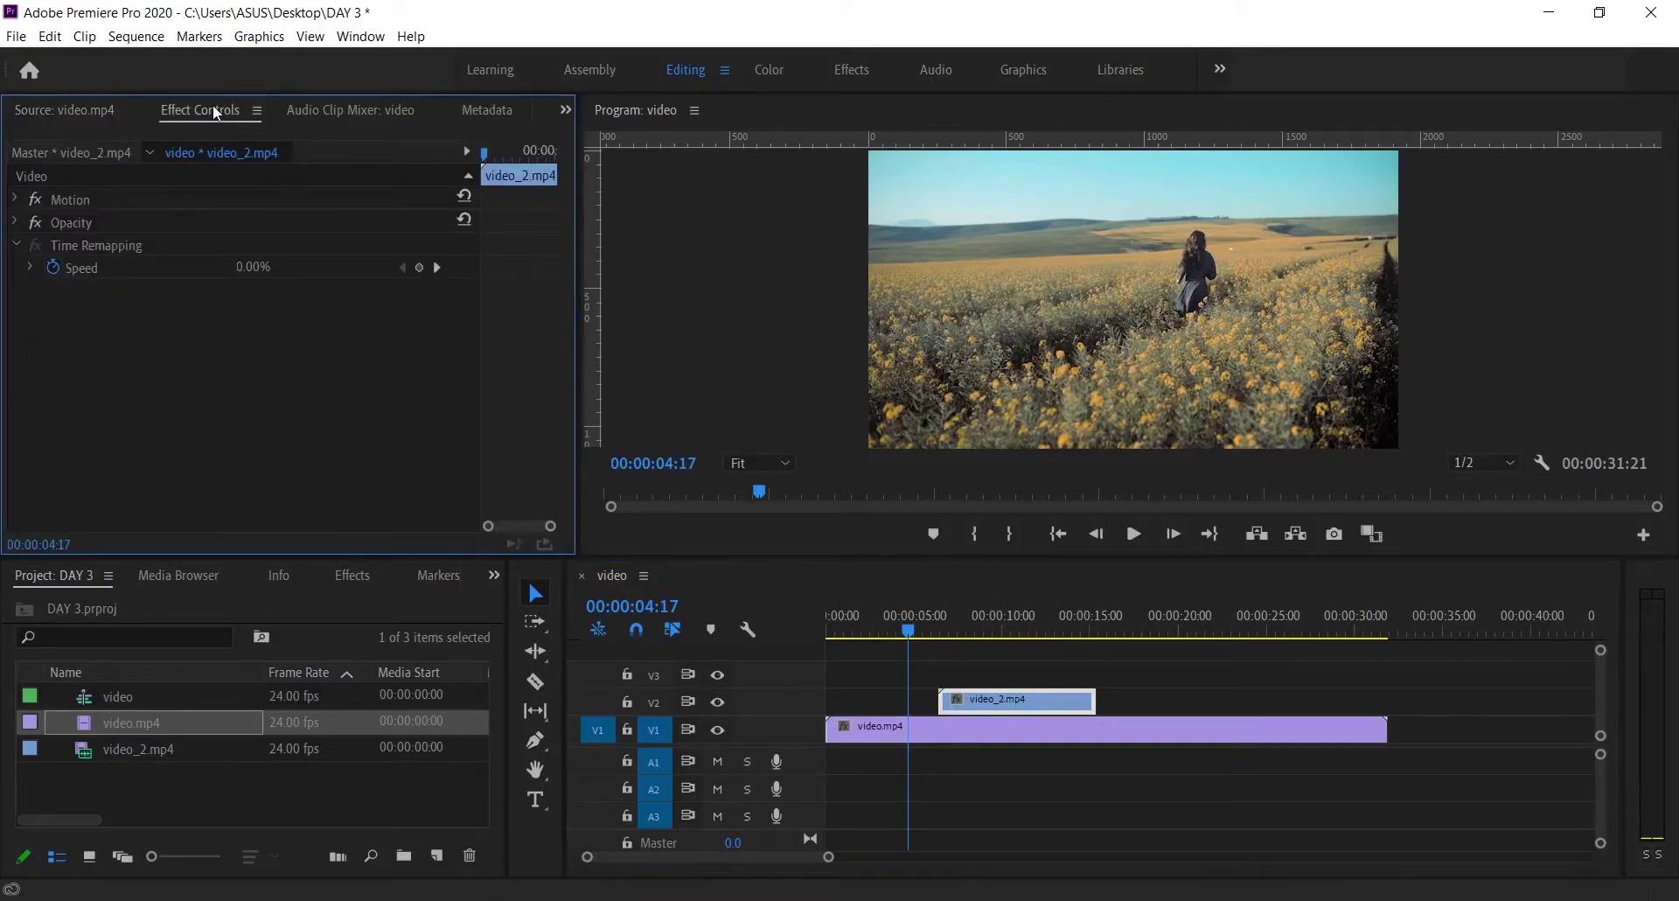
left_click(361, 37)
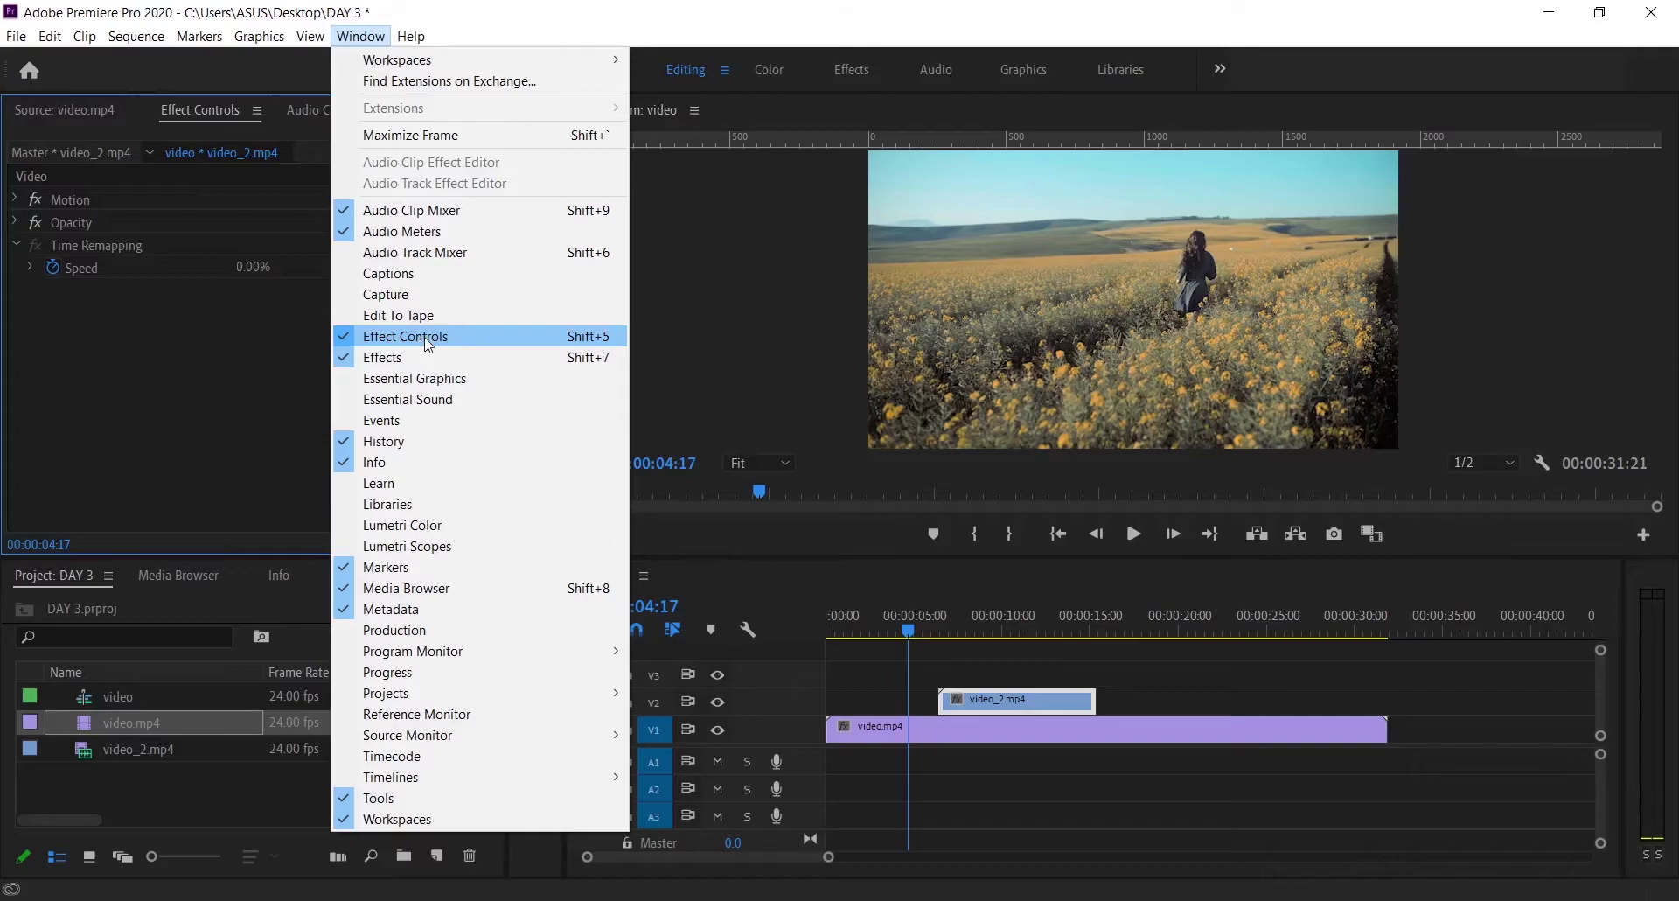
left_click(18, 198)
left_click(17, 198)
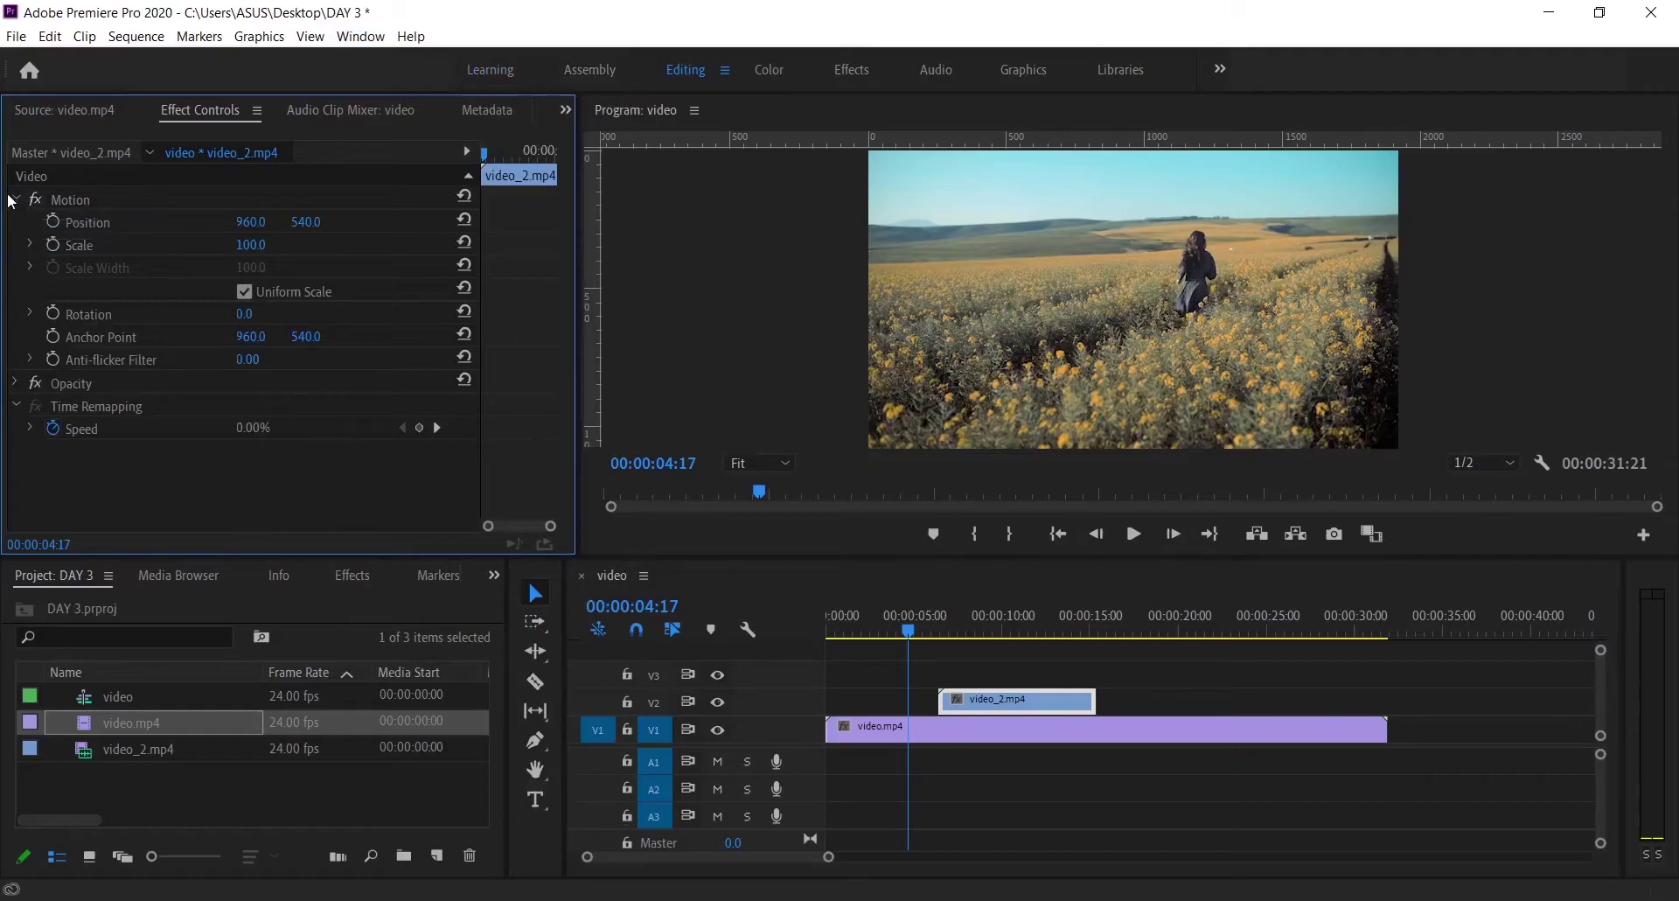
left_click(16, 199)
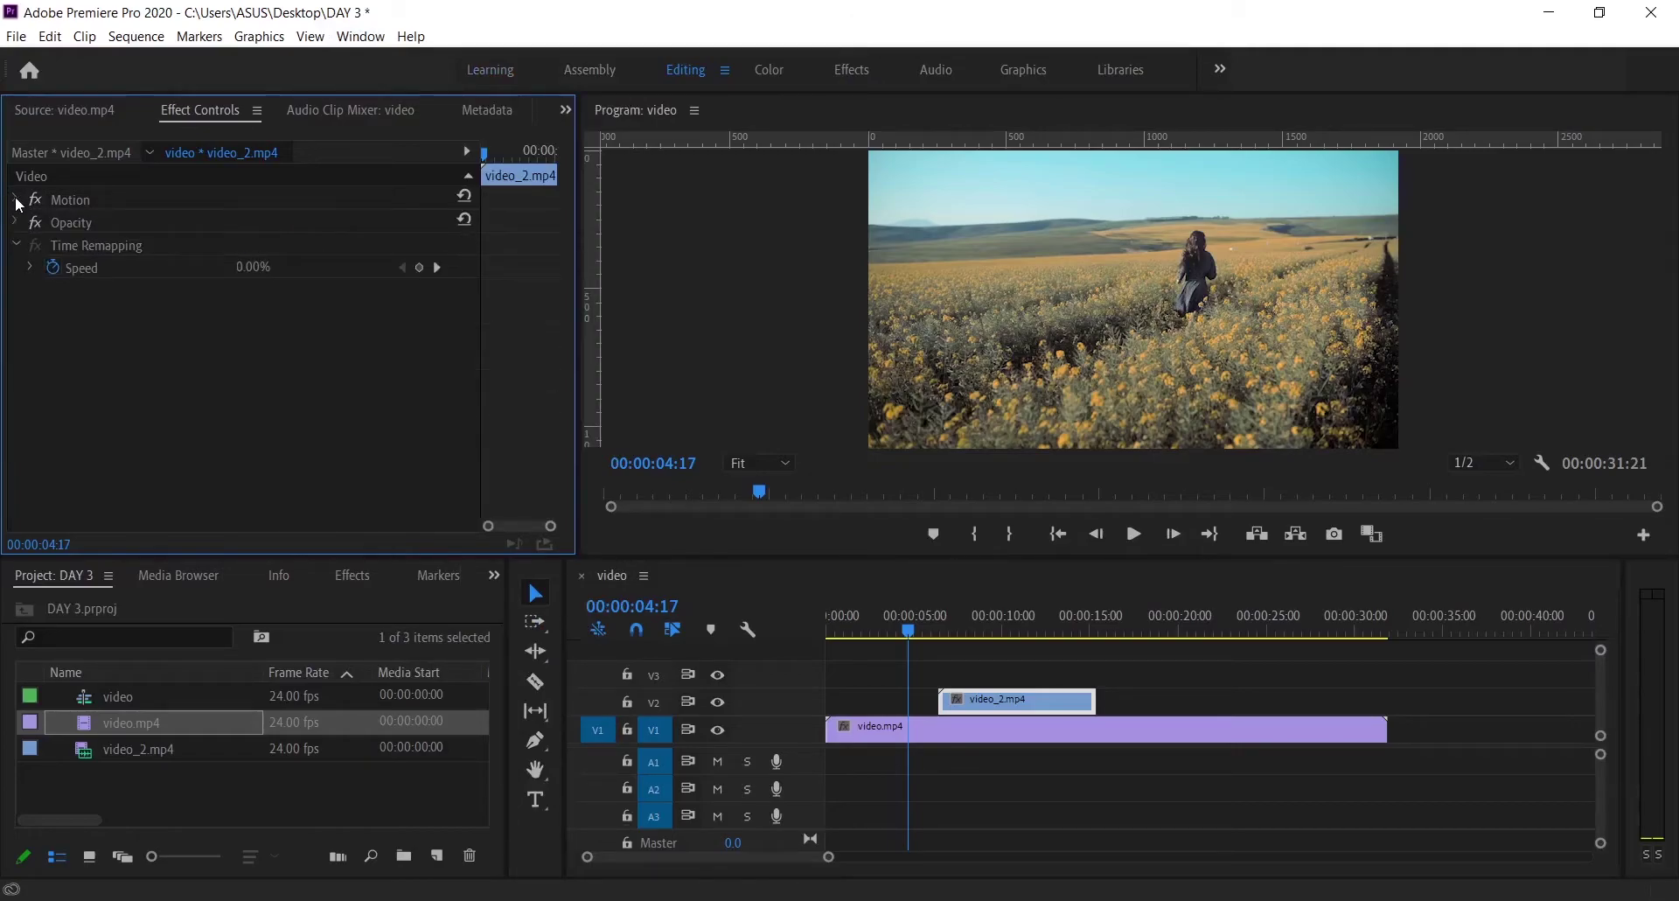
left_click(16, 200)
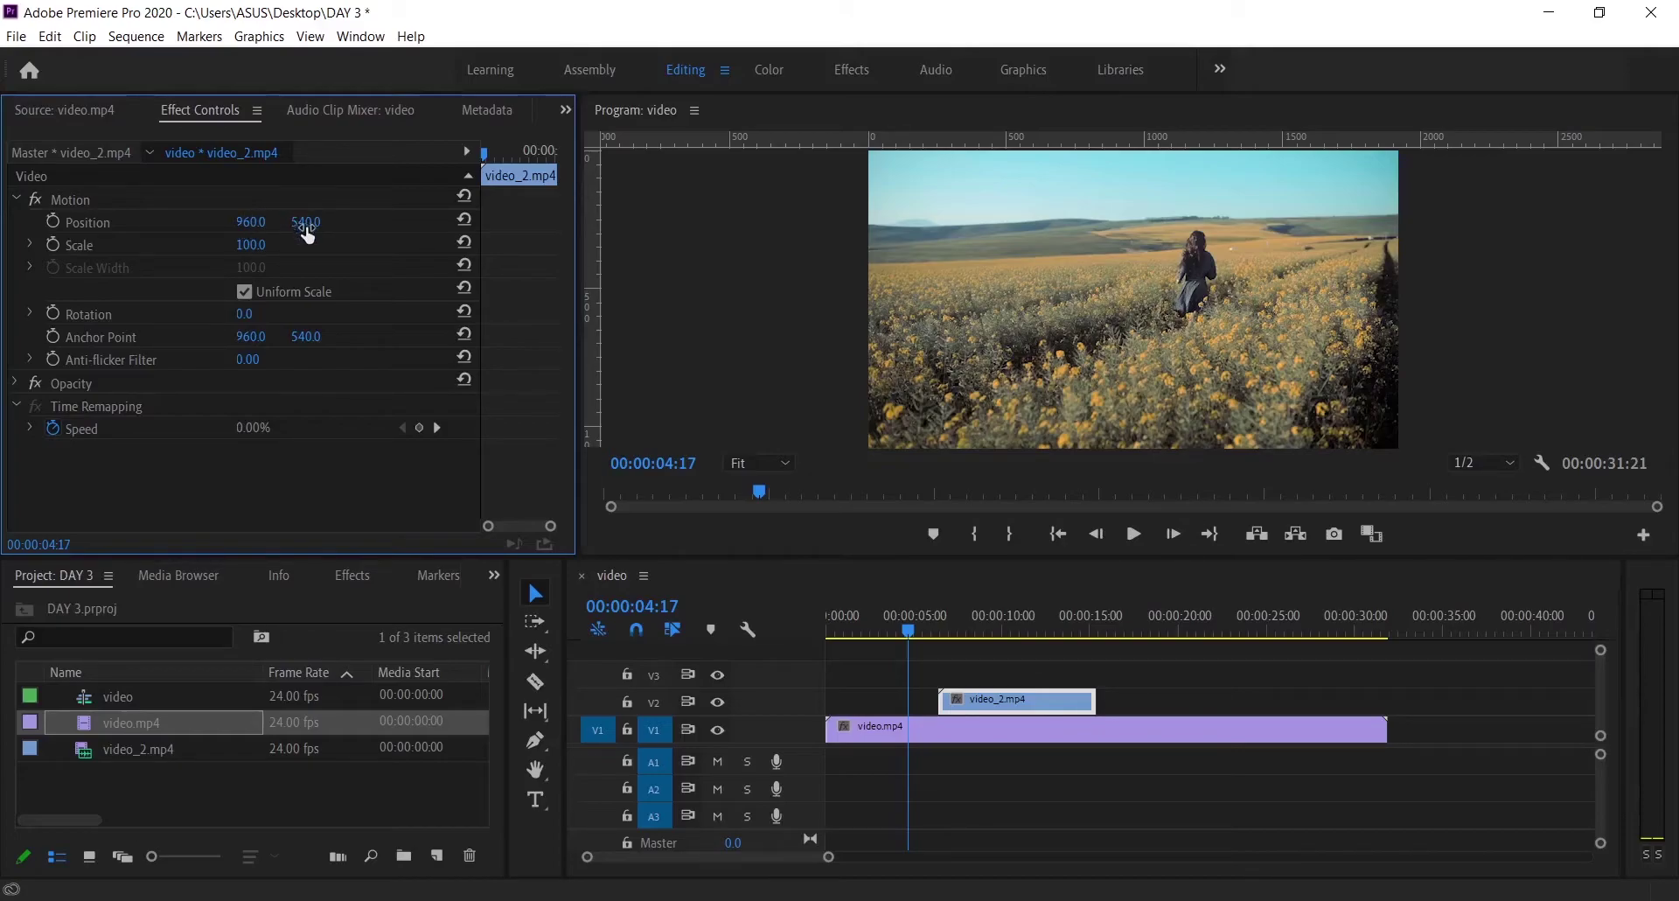
At 00:00:11:14, try Position 1012.0, 792.0 on video_2.mp4 and reset the Position.
left_click_drag(909, 632, 1030, 631)
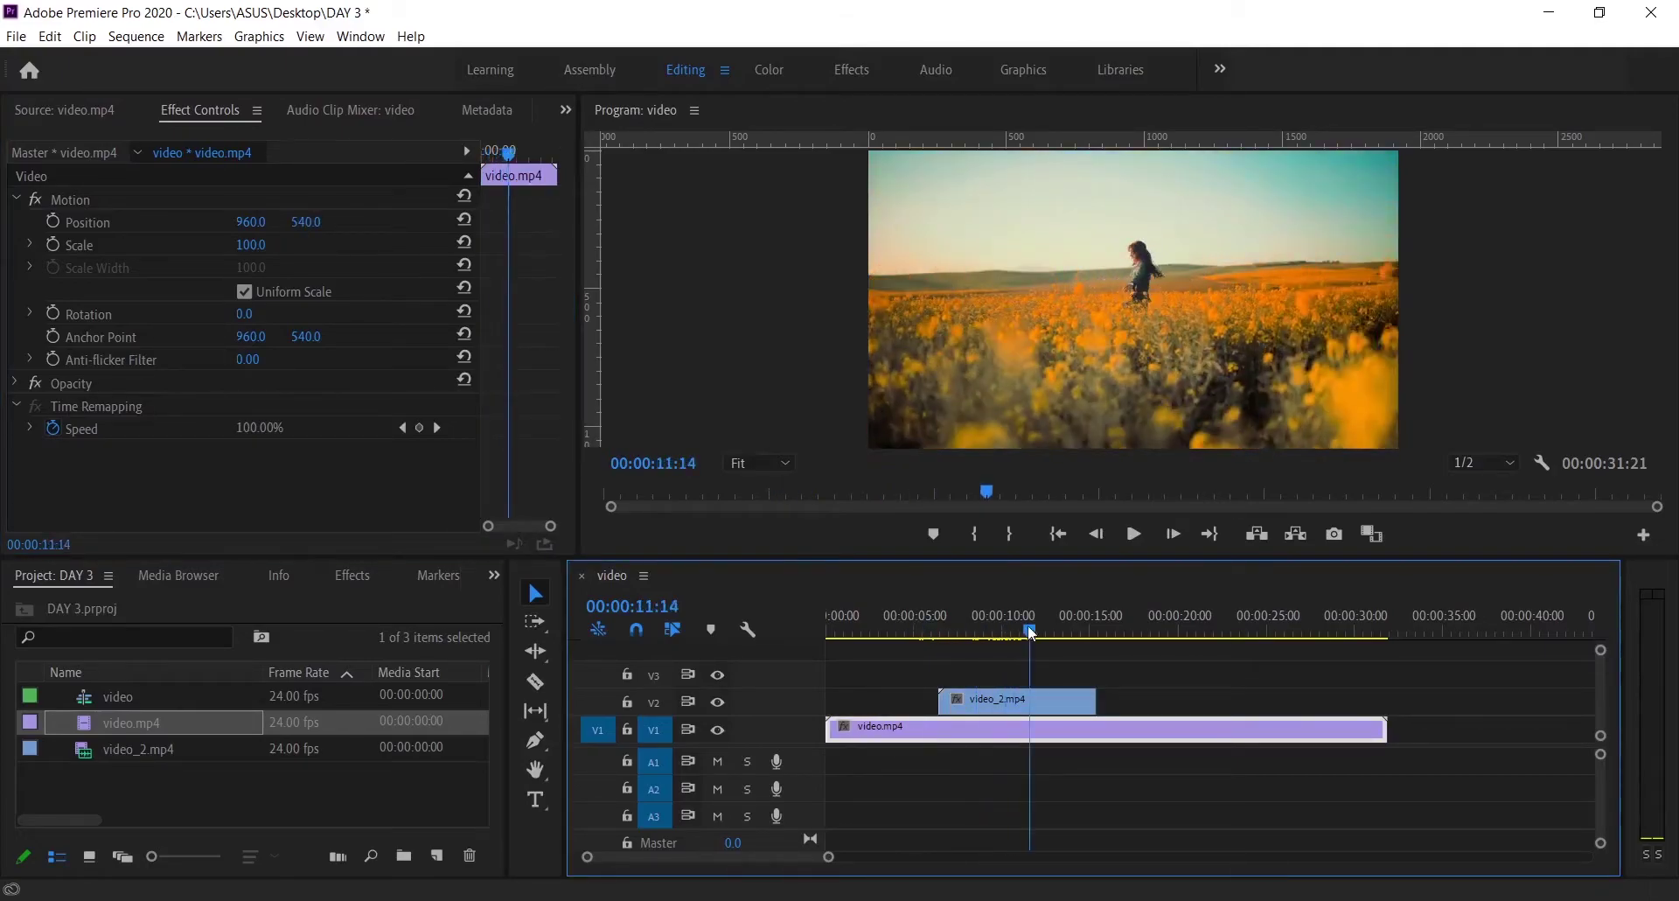
left_click(1016, 696)
left_click(245, 224)
left_click_drag(245, 225, 747, 225)
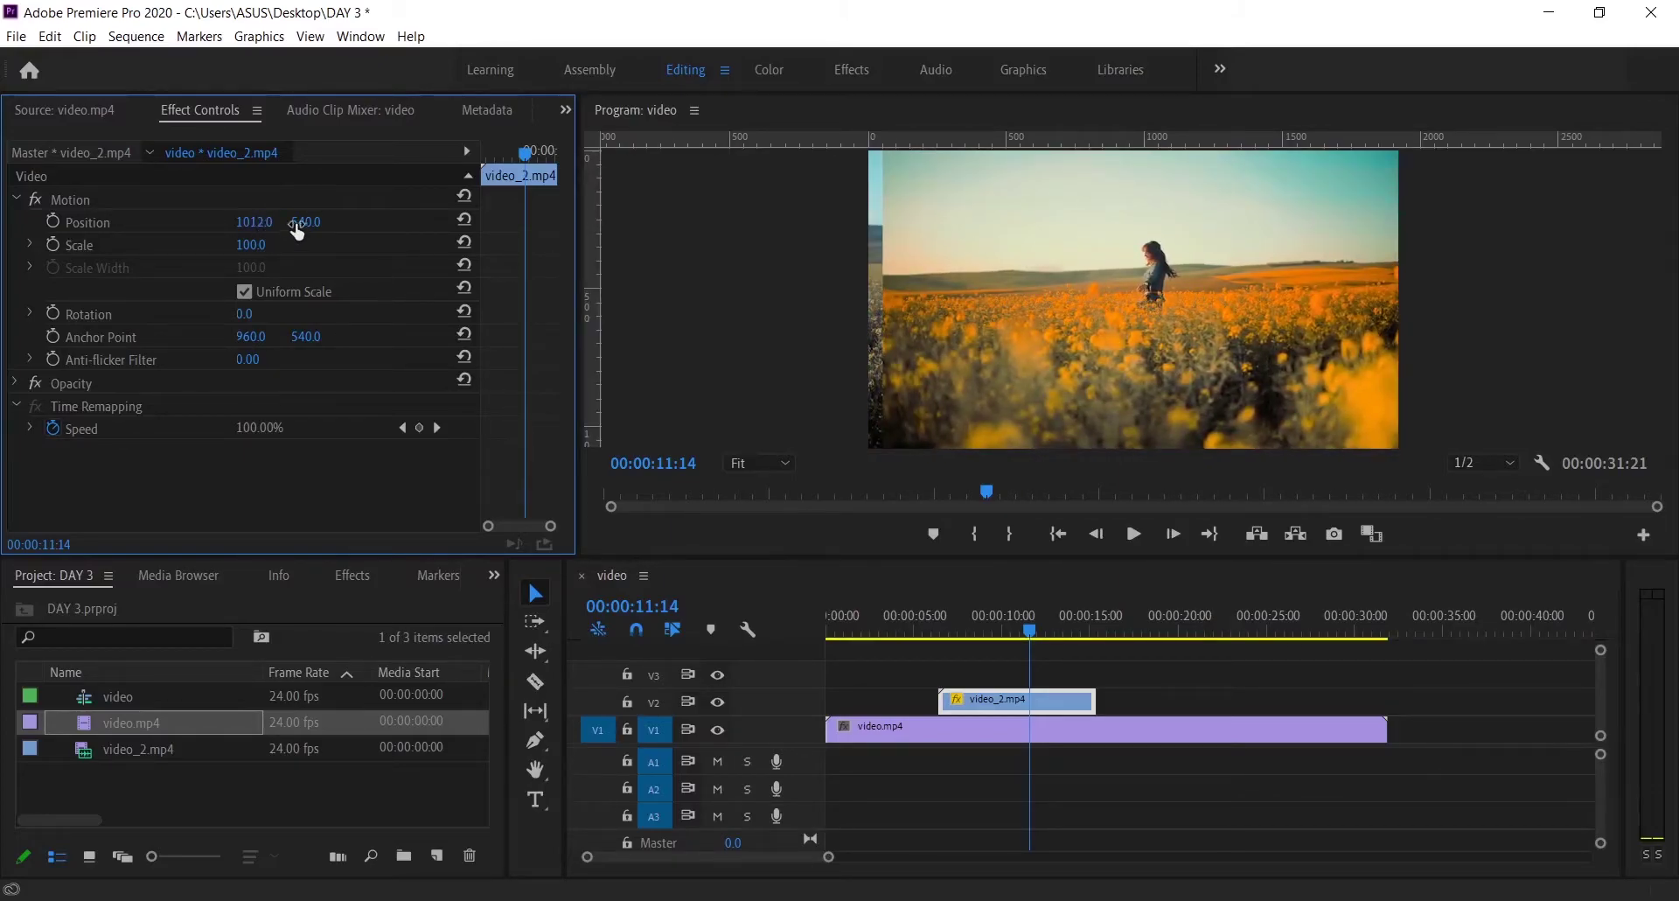
left_click_drag(296, 229, 224, 229)
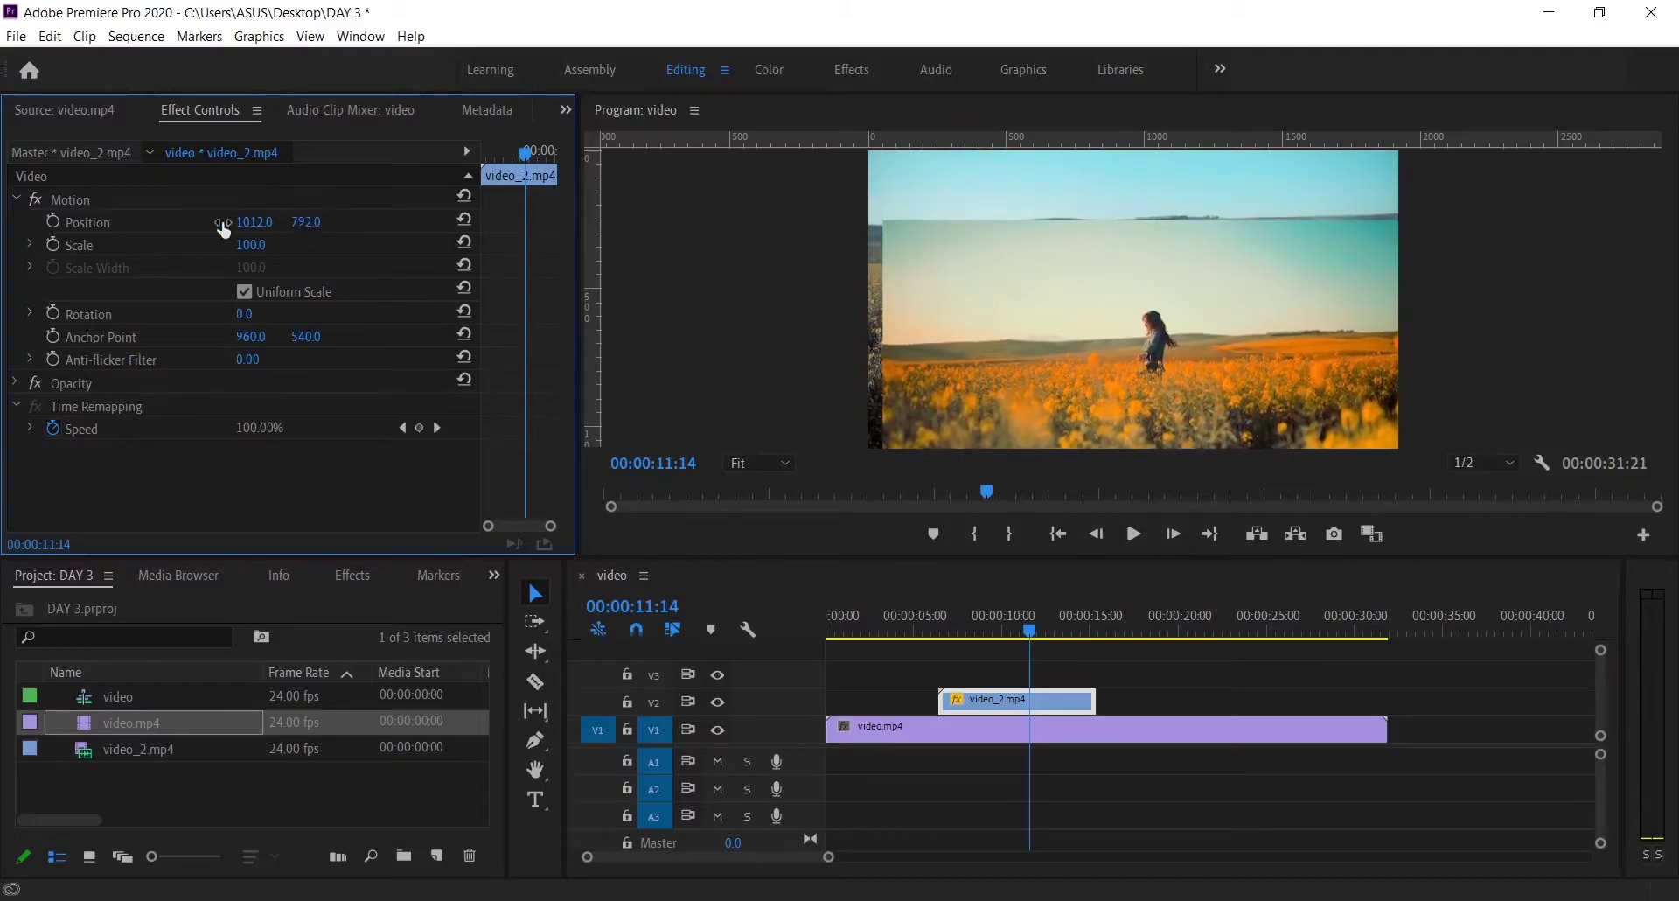
left_click(464, 221)
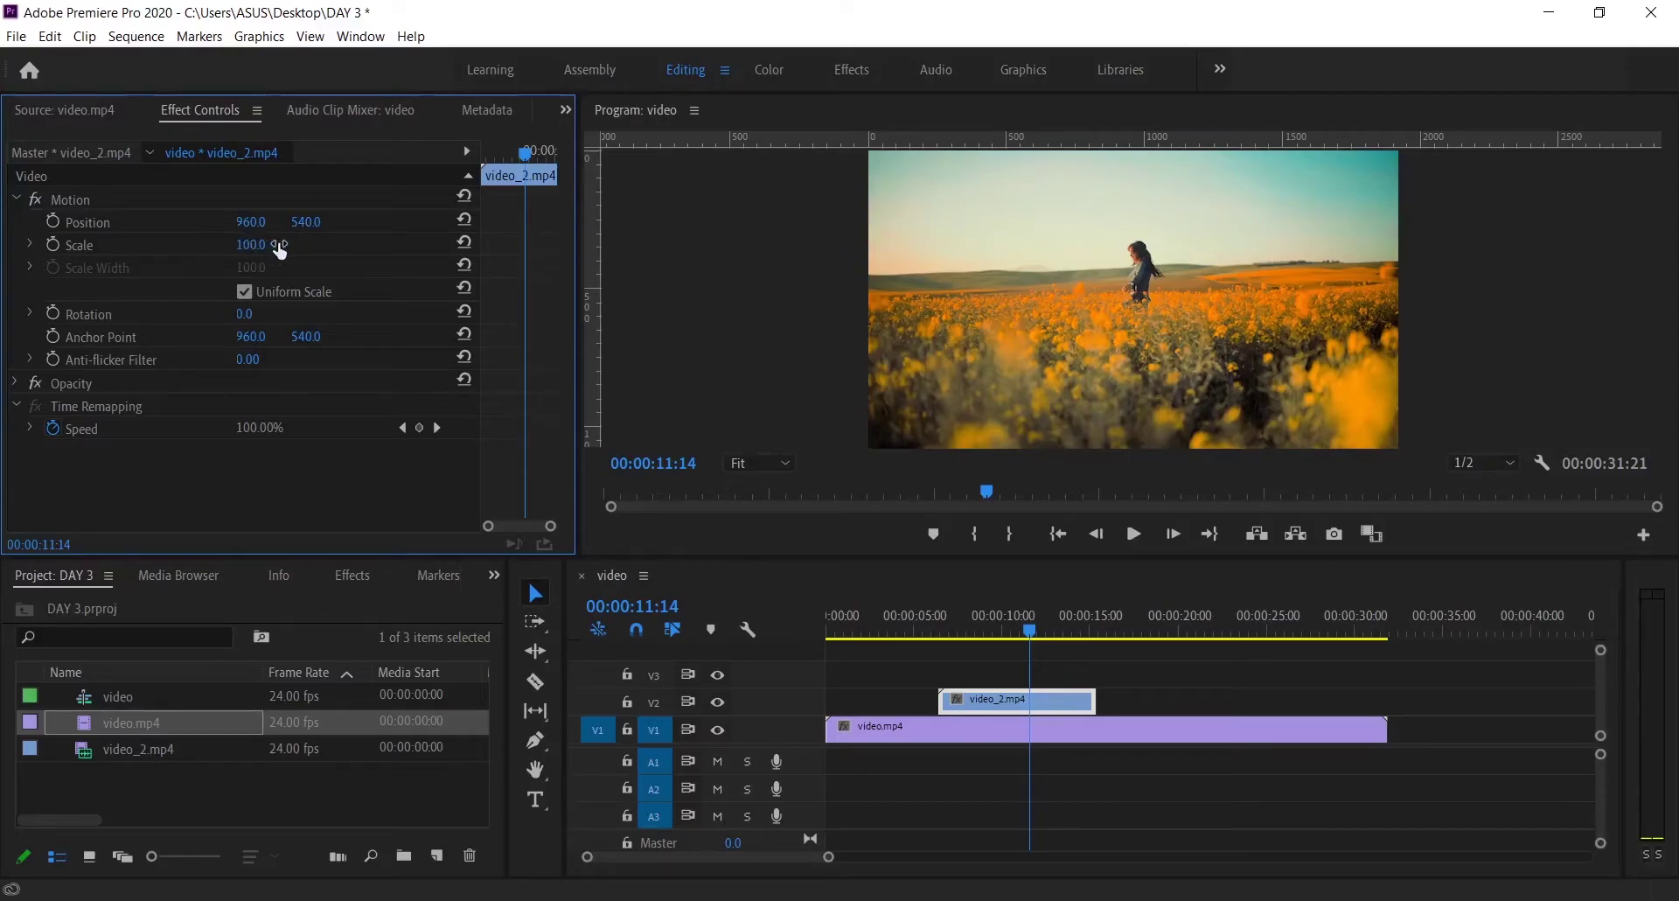
Set video_2.mp4's Scale to 43.0 and Position to 1414.0, 337.0, and play back the picture-in-picture overlay.
mouse_move(280, 242)
left_mouse_down()
mouse_move(224, 242)
mouse_move(281, 241)
mouse_move(243, 242)
mouse_move(276, 236)
mouse_move(247, 221)
mouse_move(389, 221)
mouse_move(244, 221)
mouse_move(271, 221)
left_mouse_up()
left_click(920, 612)
key("space")
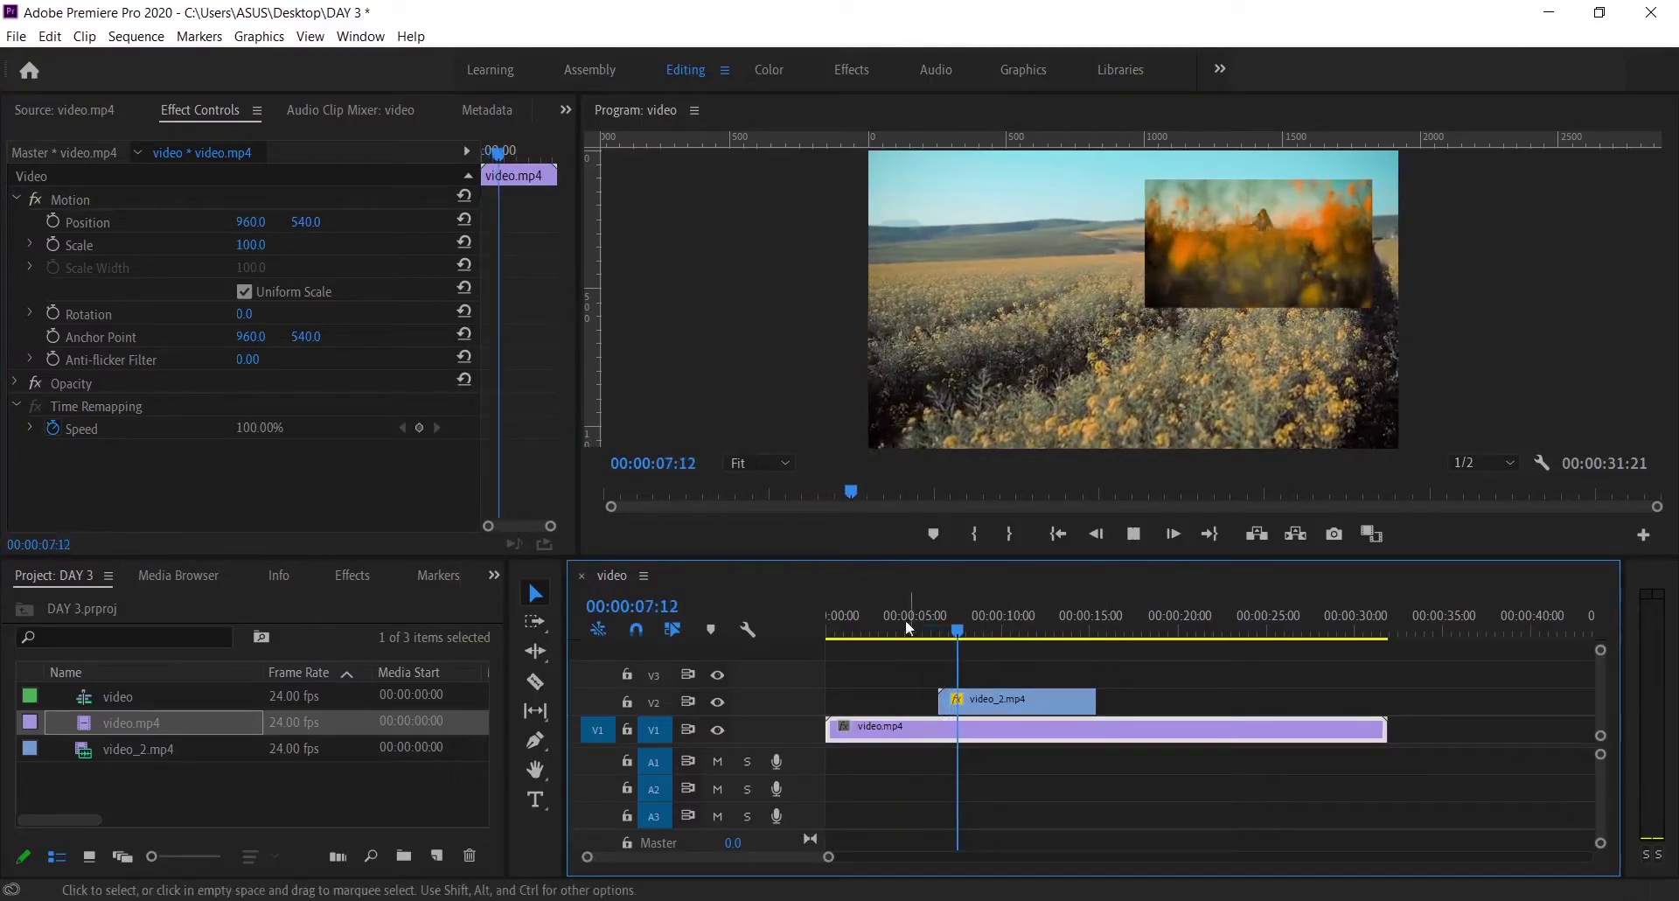
left_click(879, 617)
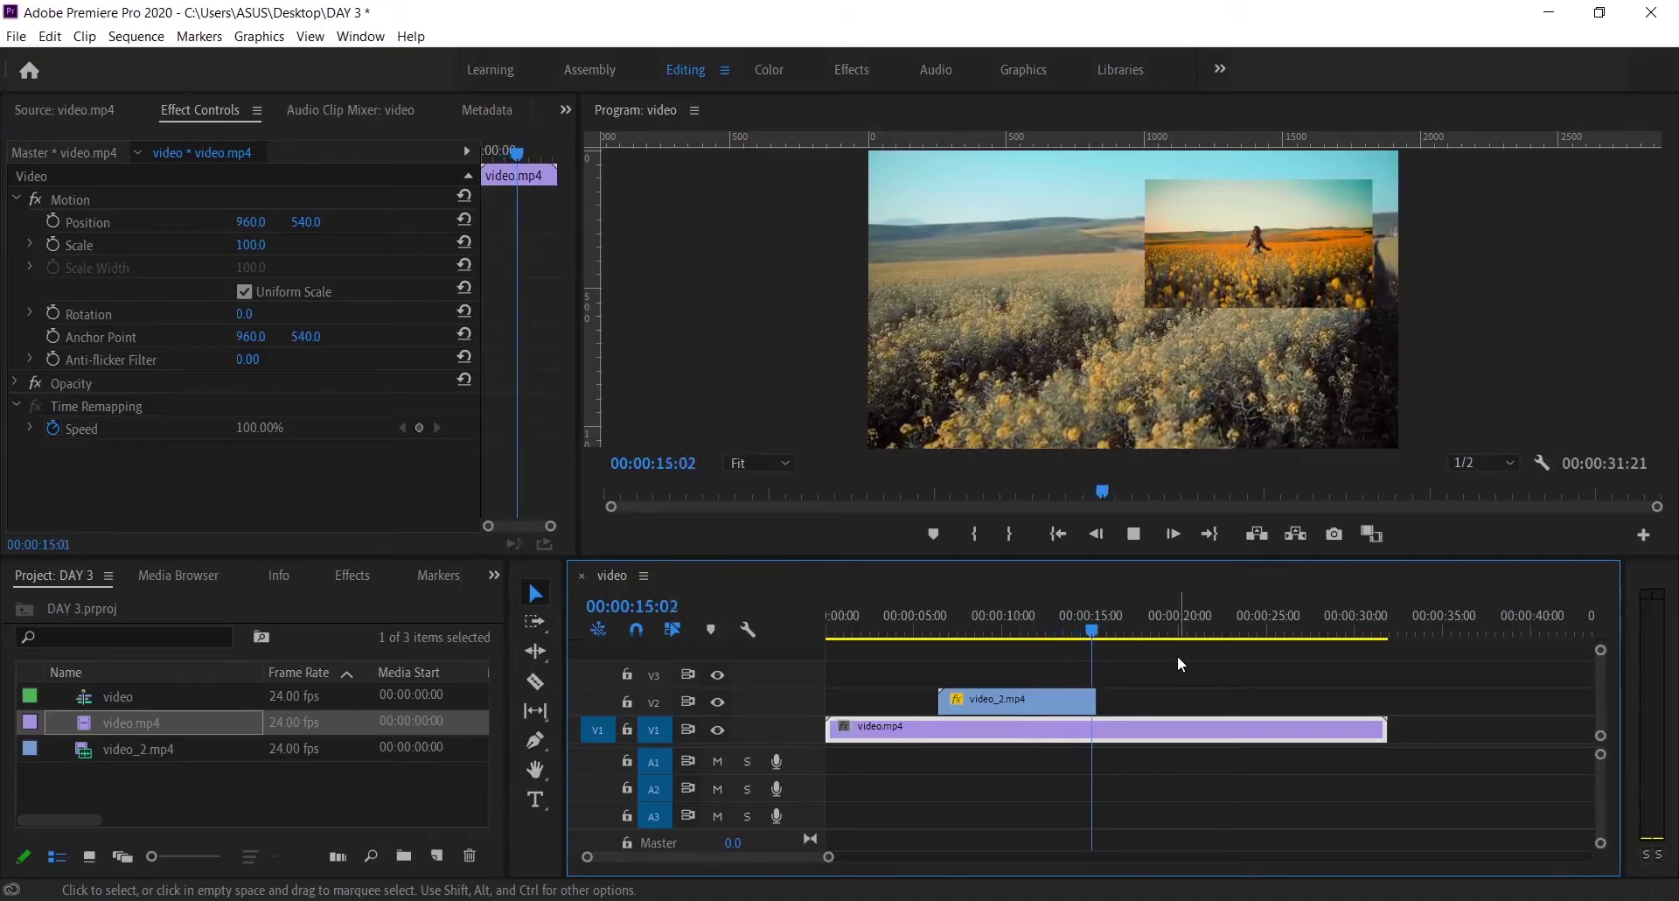
key("space")
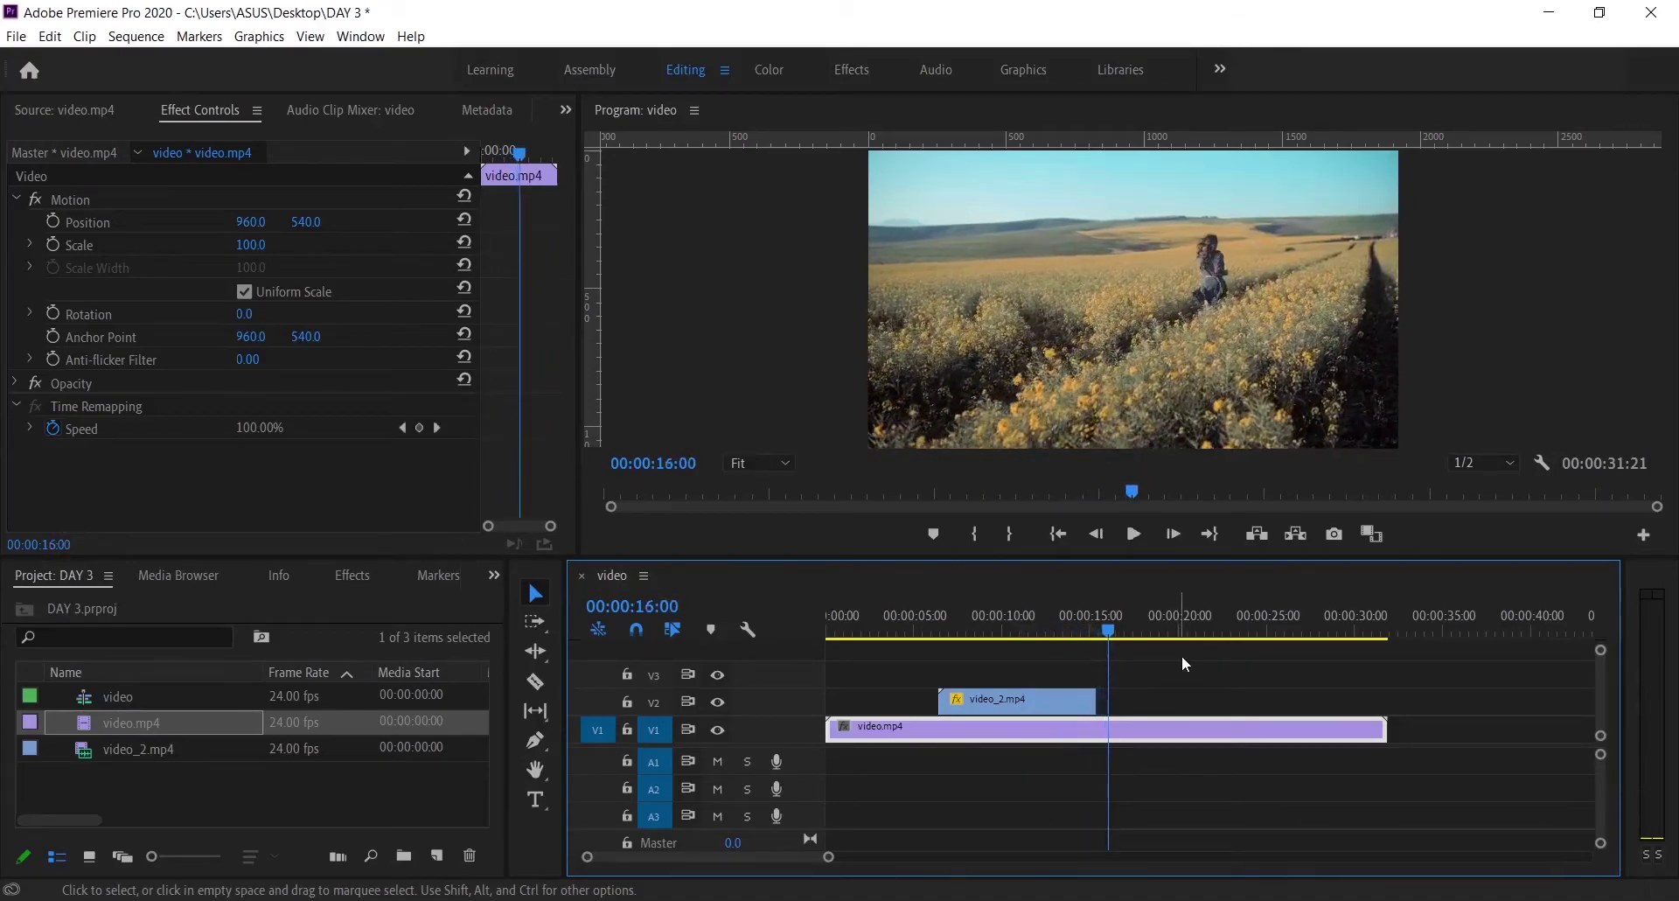
At 00:00:11:07, move the video_2.mp4 overlay directly in the frame to about 1014.2, 471.5 and enlarge it to about 56.9 scale.
left_click(1029, 640)
left_click(1007, 699)
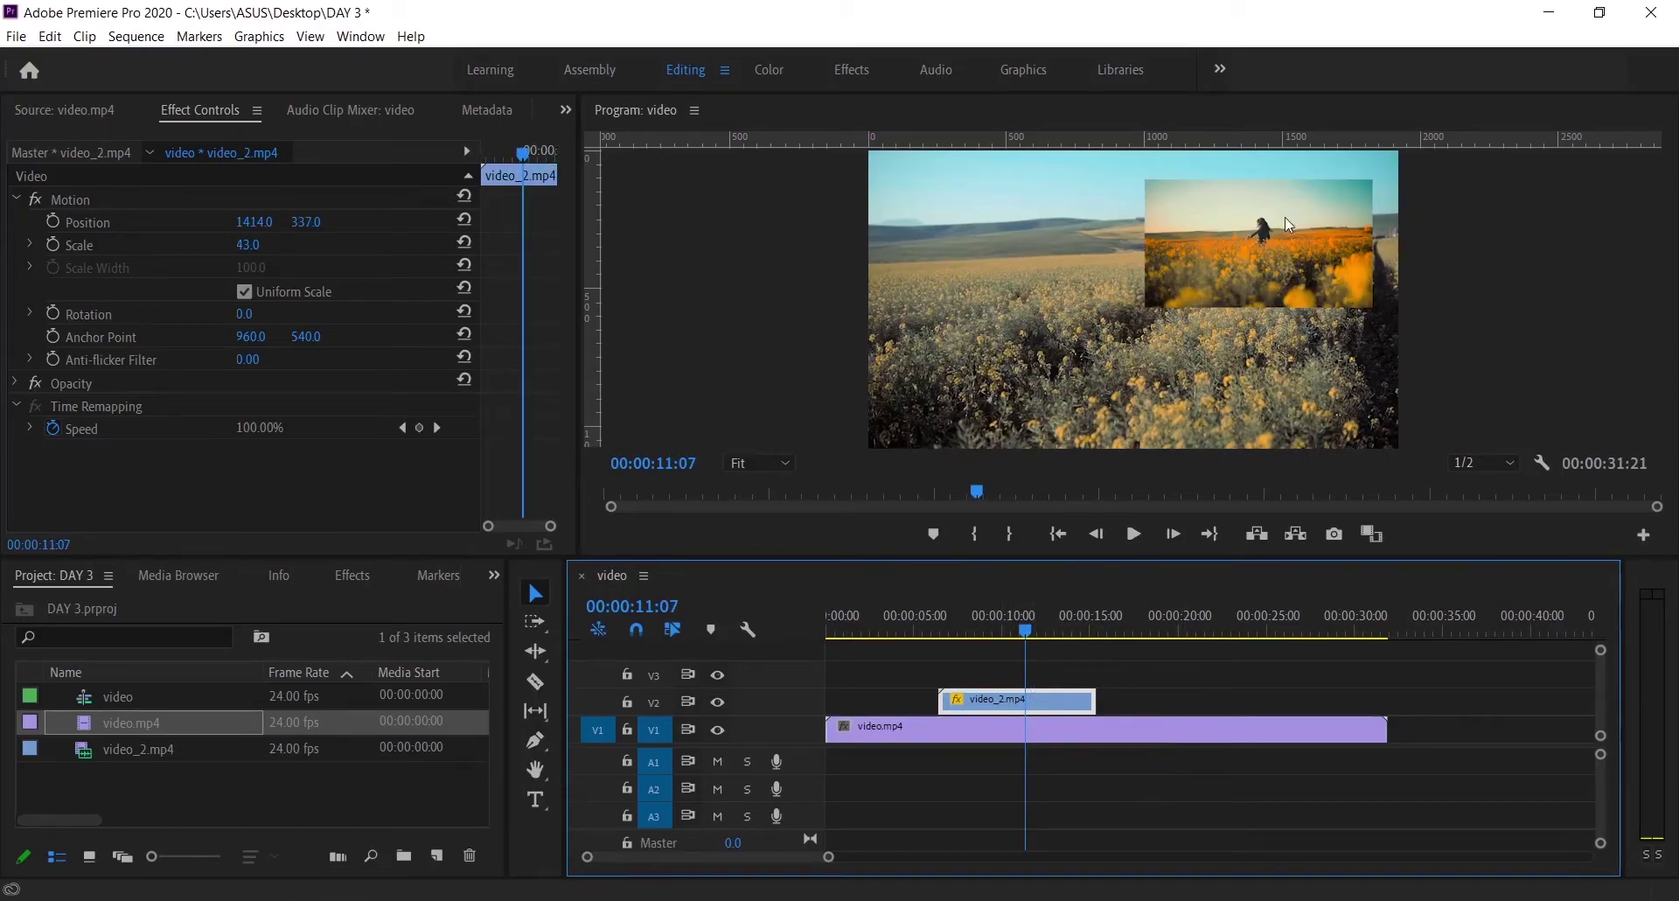
left_click(1251, 235)
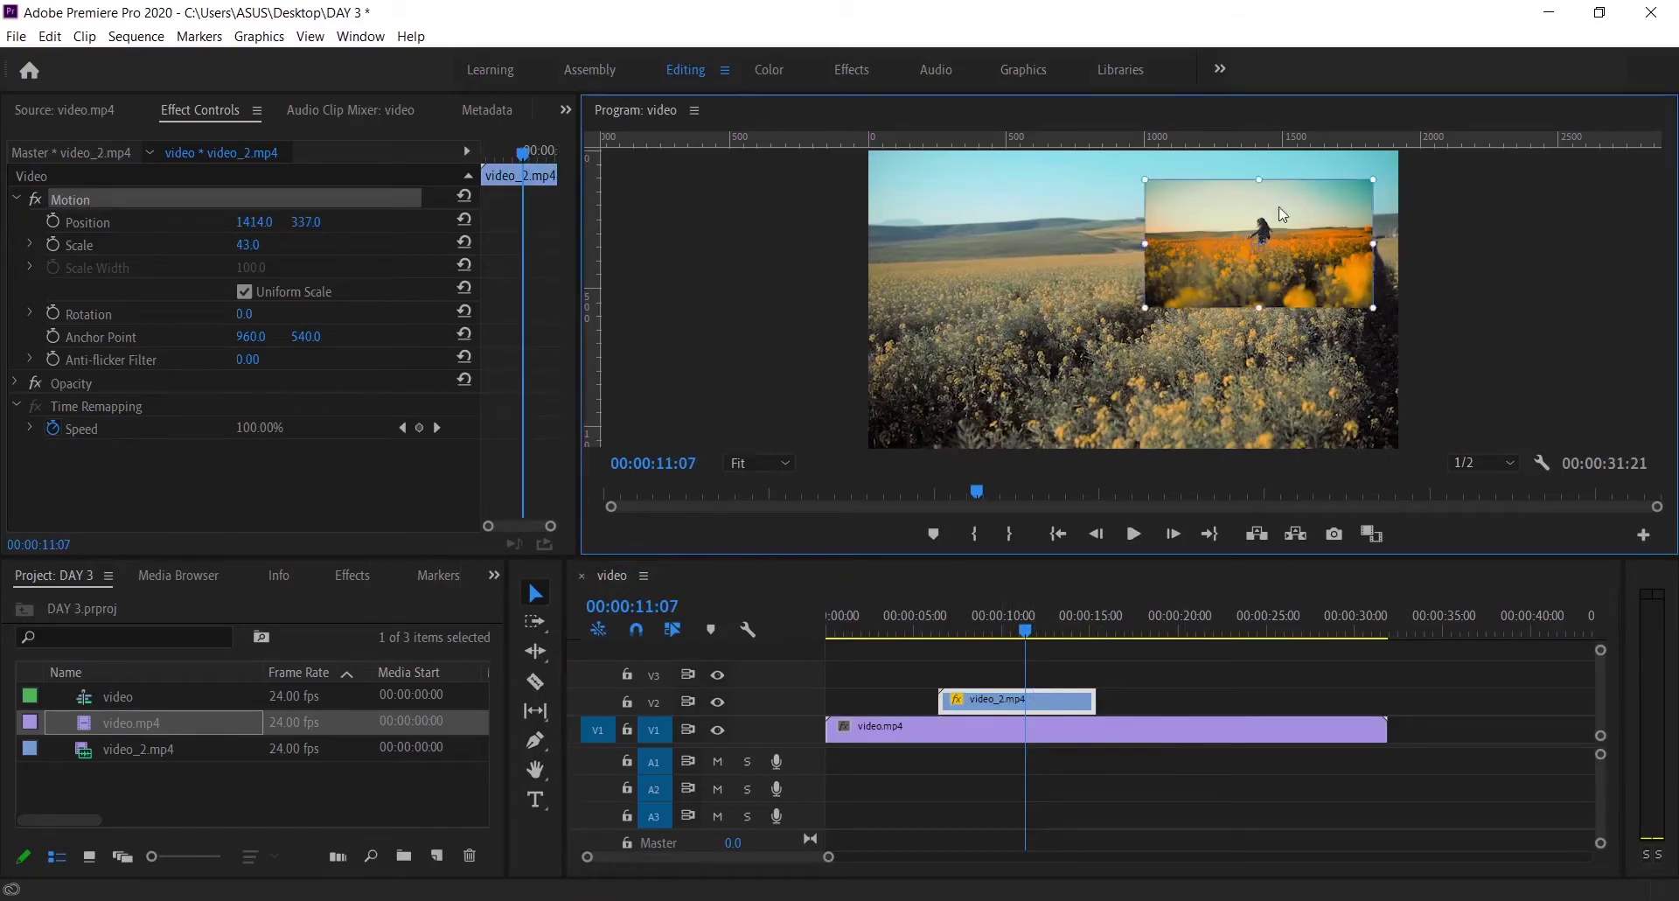
left_click_drag(1276, 217, 1166, 247)
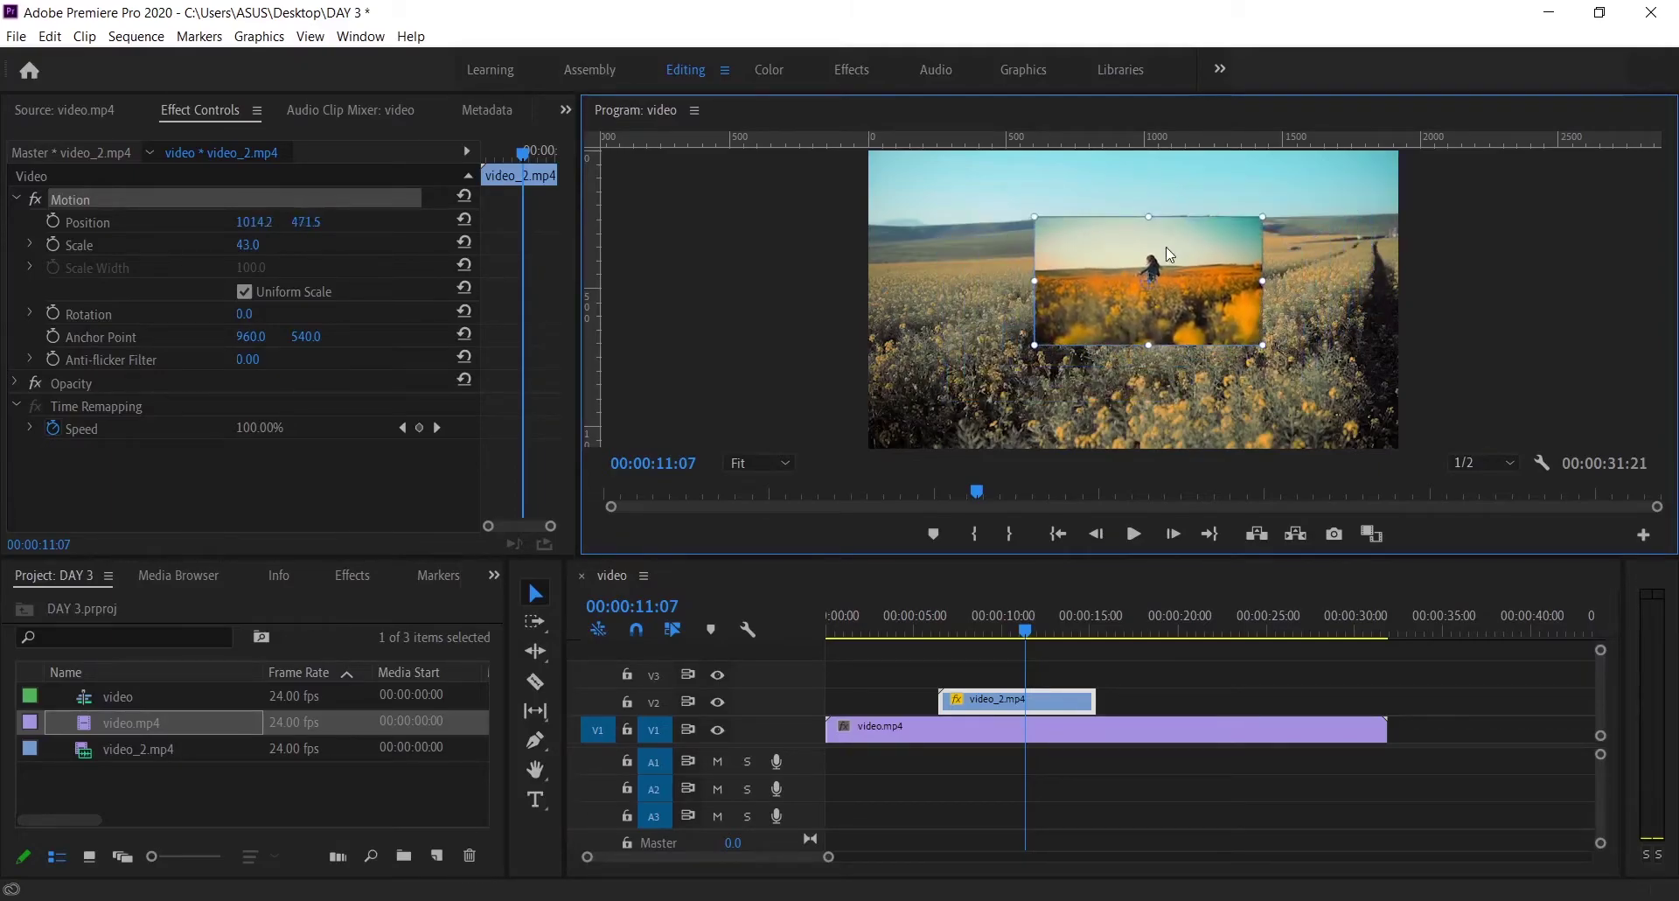
left_click_drag(1262, 347, 1299, 366)
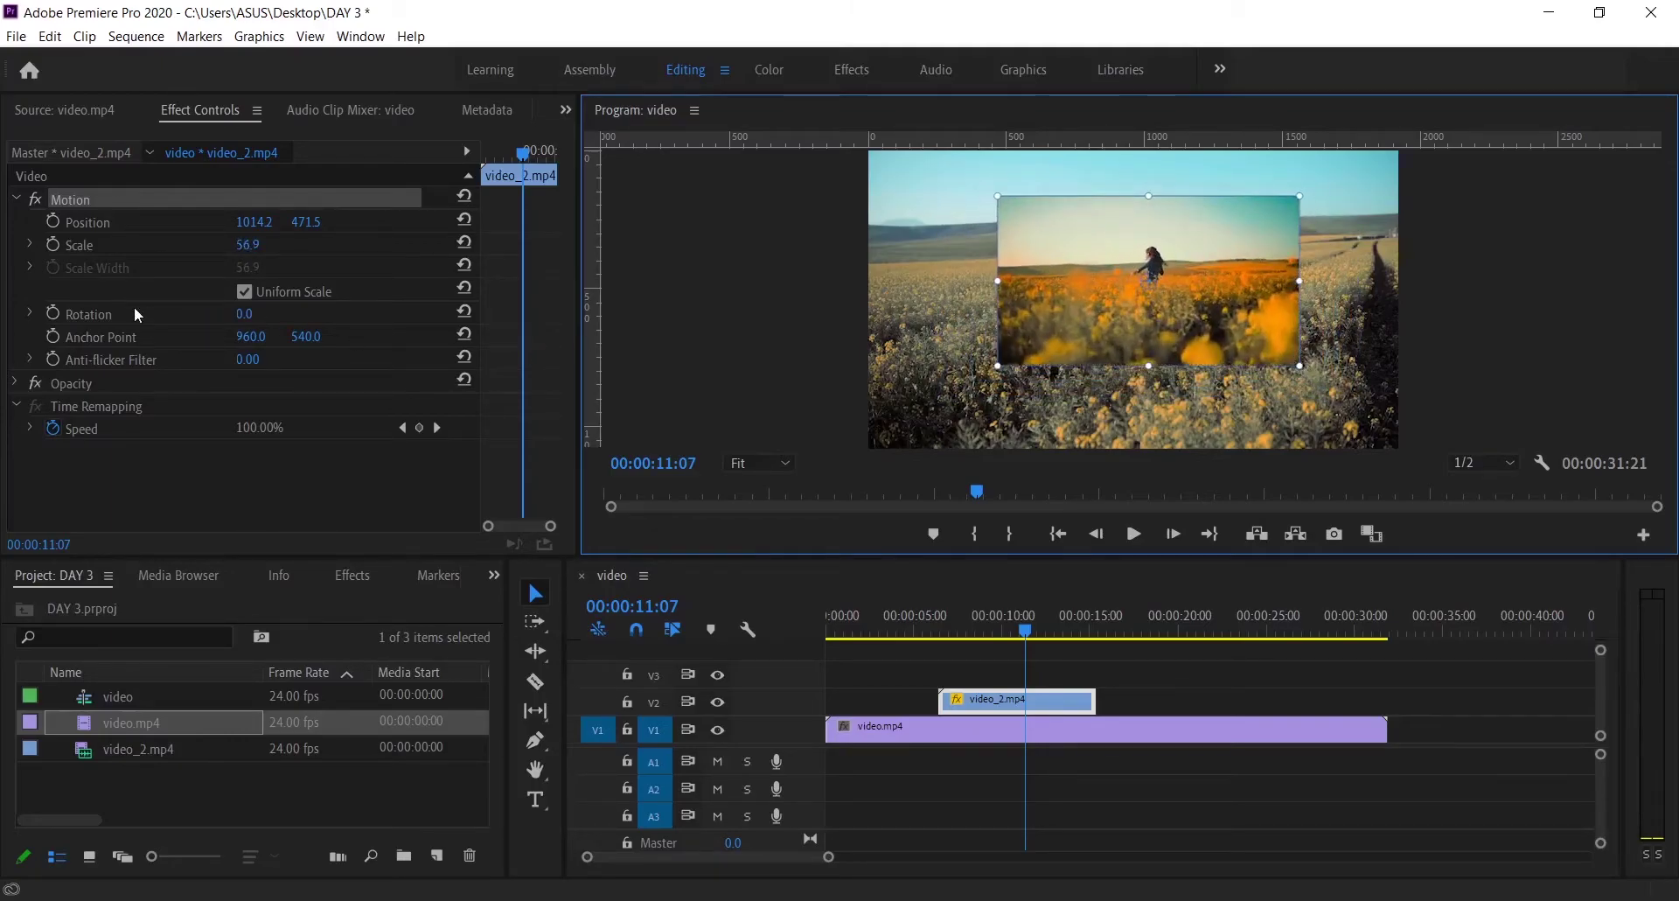
Try rotating the video_2.mp4 overlay by -9.0° and reset the Rotation.
mouse_move(249, 316)
left_mouse_down()
mouse_move(437, 317)
mouse_move(242, 316)
left_mouse_up()
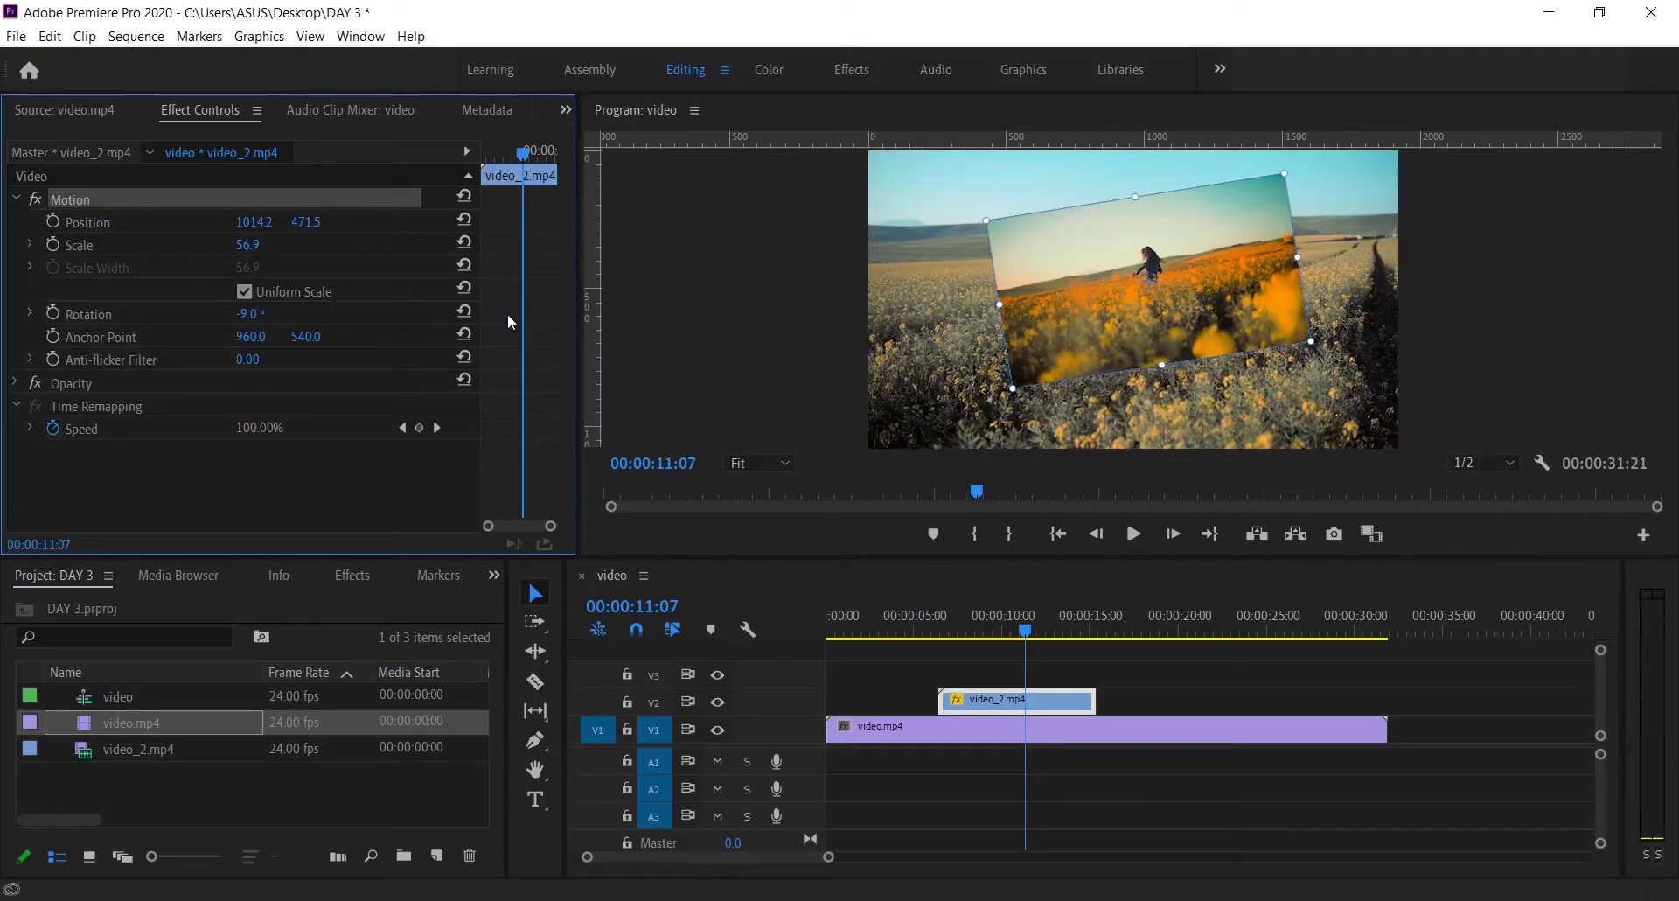
left_click(464, 313)
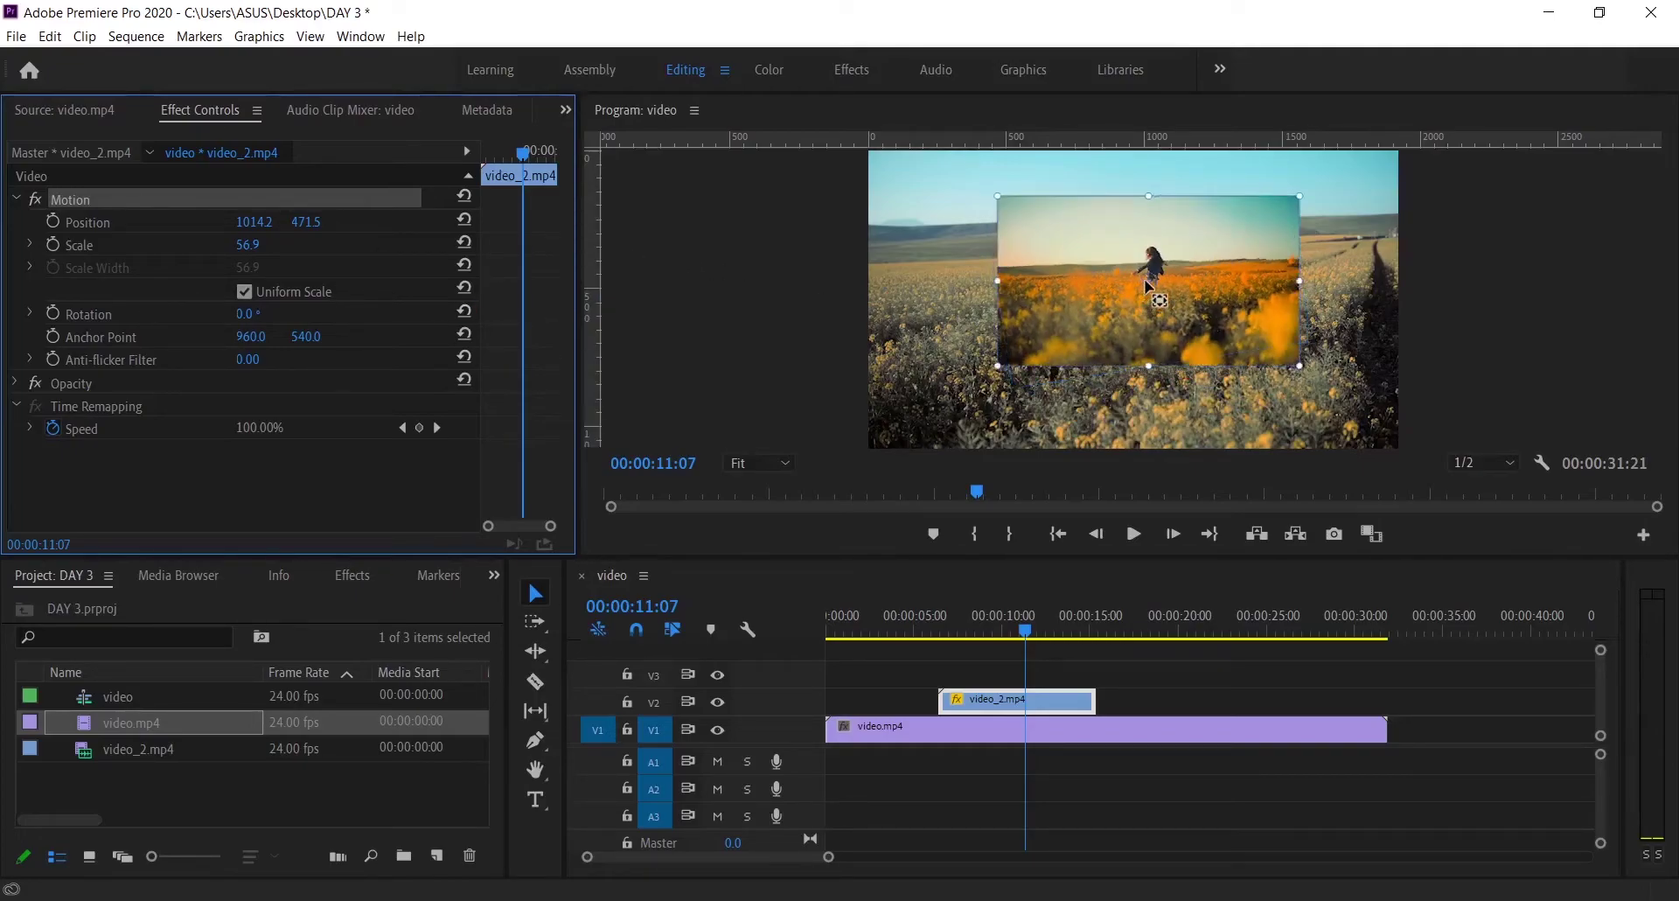
Move video_2.mp4's anchor point to its lower-right corner, about 1904.6, 1060.0, and try moving and scaling the overlay with it.
left_click_drag(1145, 284, 1295, 363)
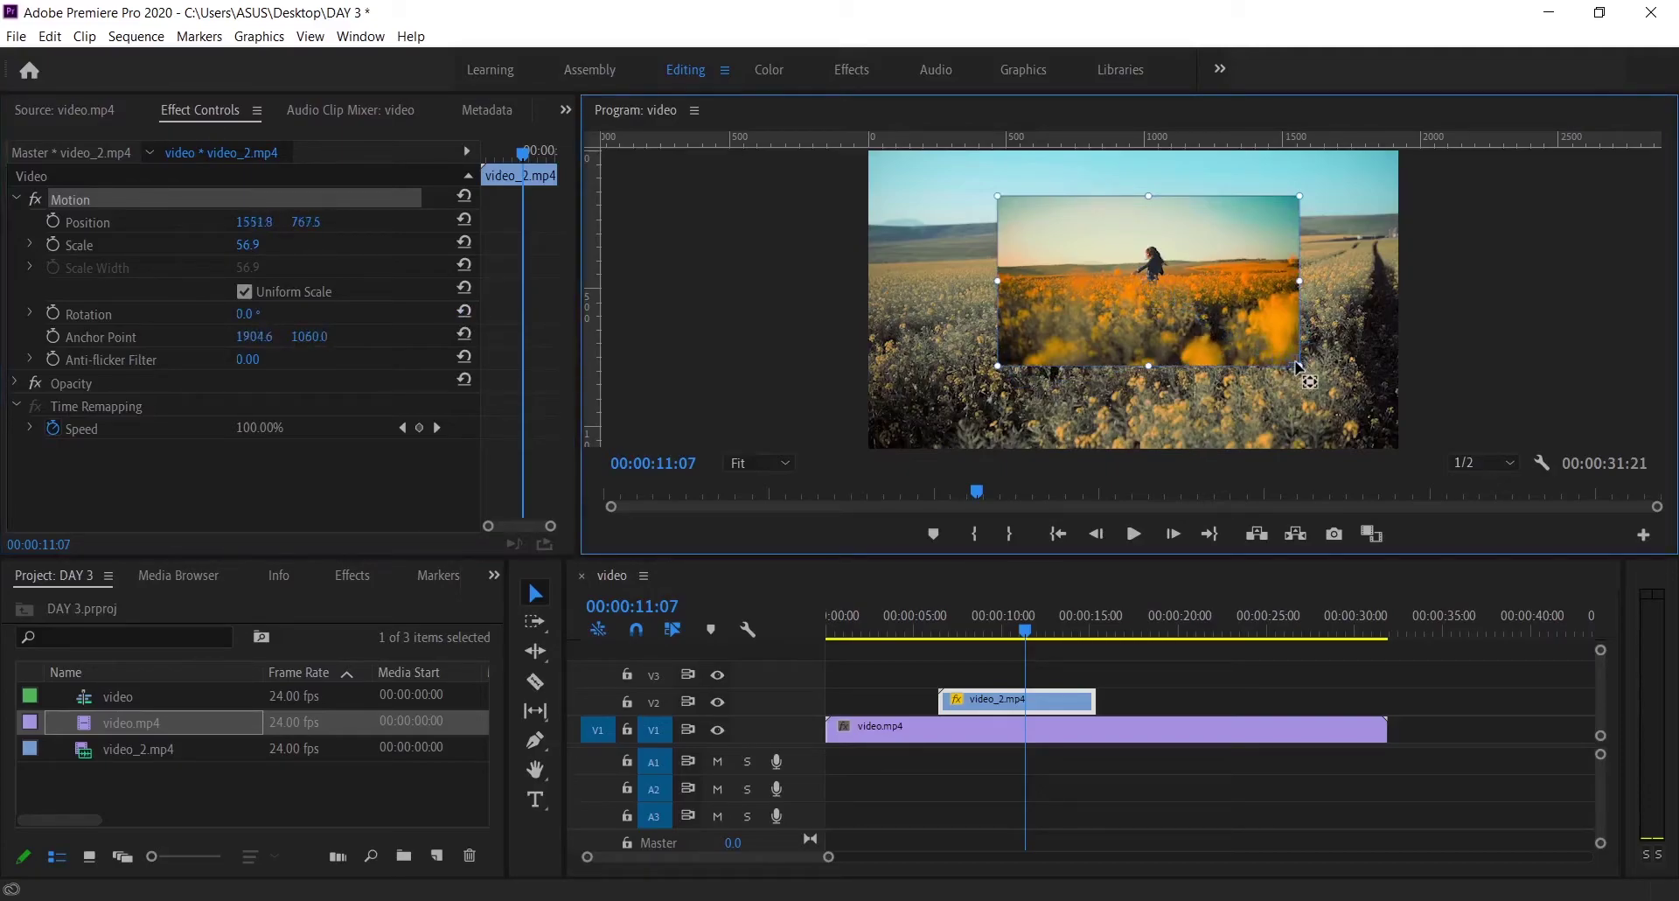
left_click_drag(1001, 199, 1001, 247)
left_click_drag(247, 245, 419, 221)
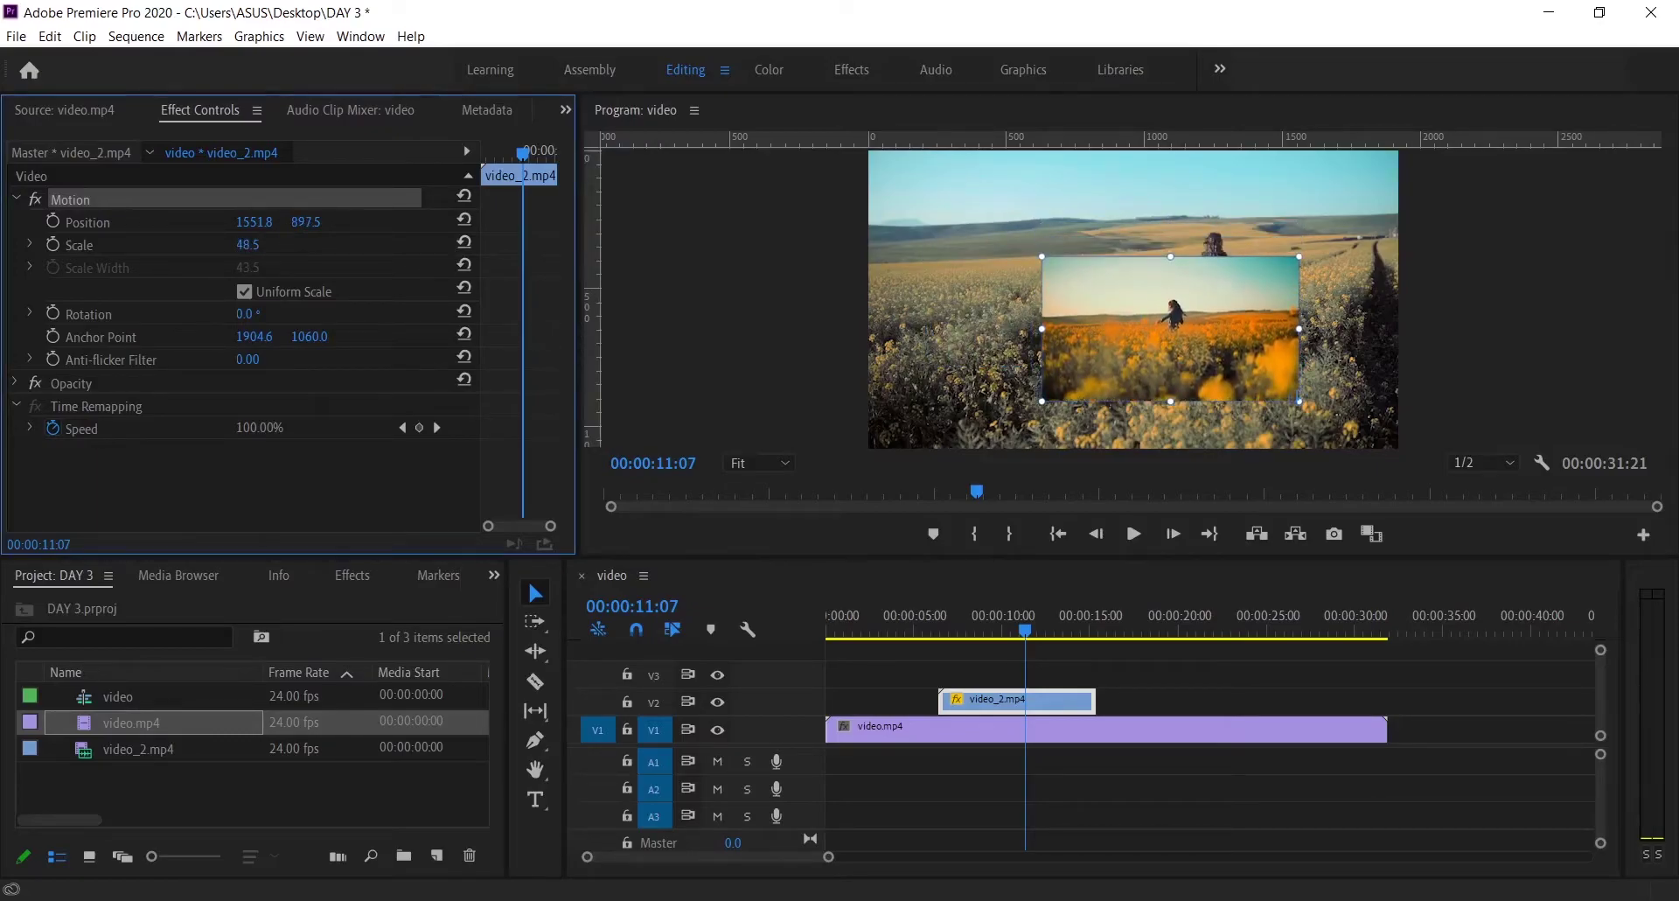
key("ctrl+z")
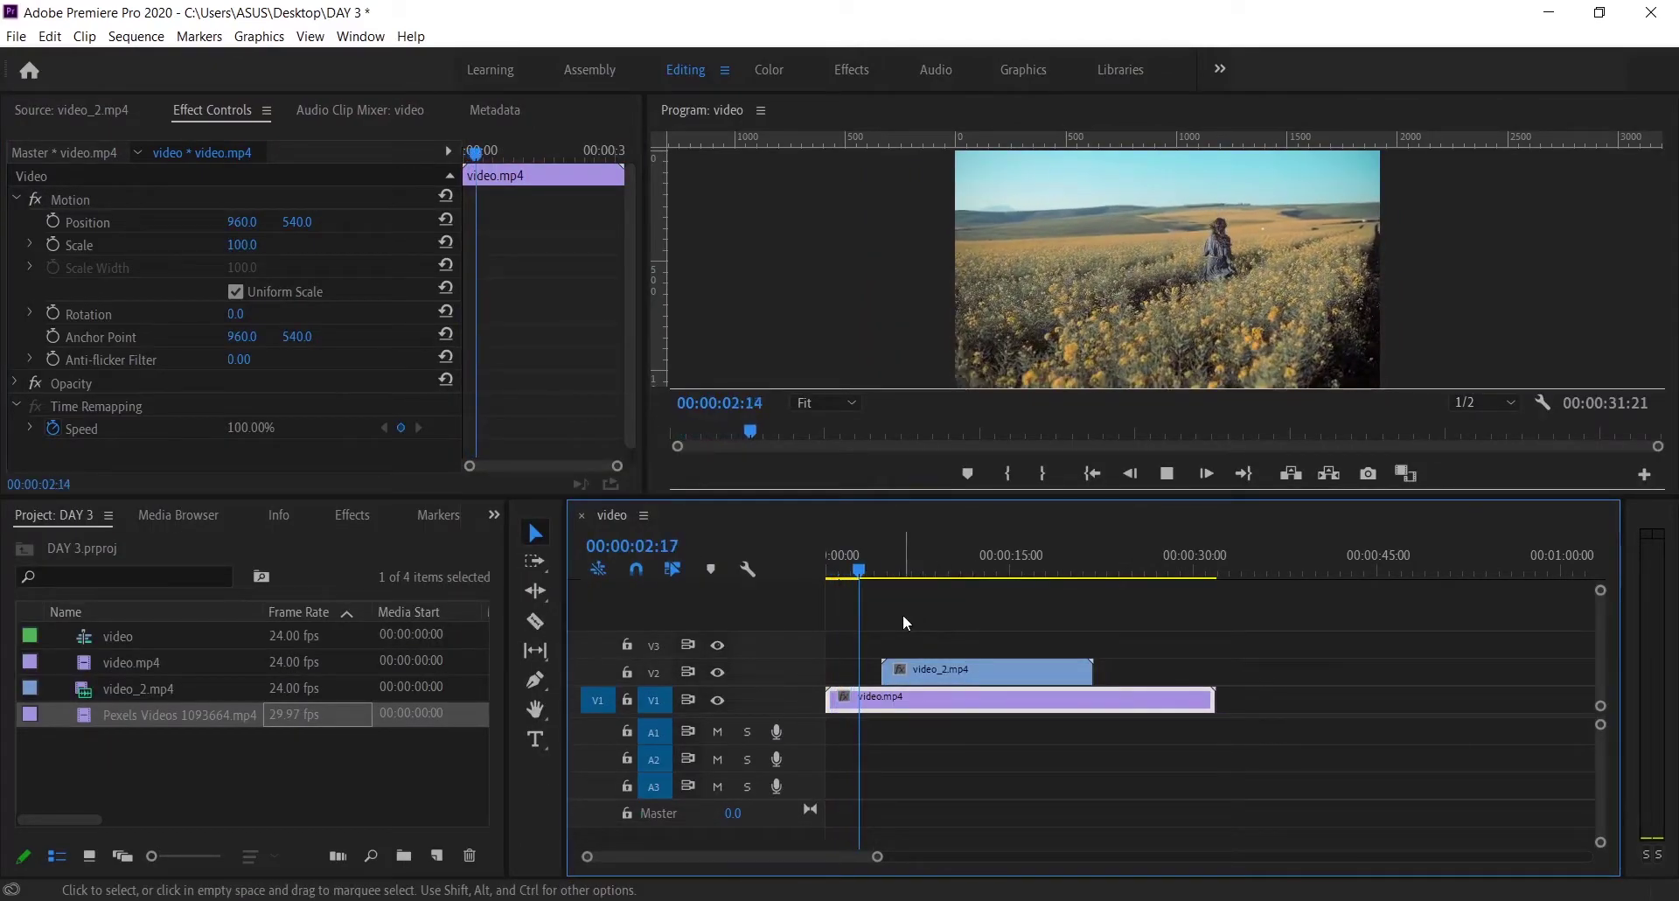
At 00:00:05:13, enable Scale animation on video_2.mp4 with a first keyframe at 100.0, and widen the keyframe area slightly.
left_click(903, 570)
key("space")
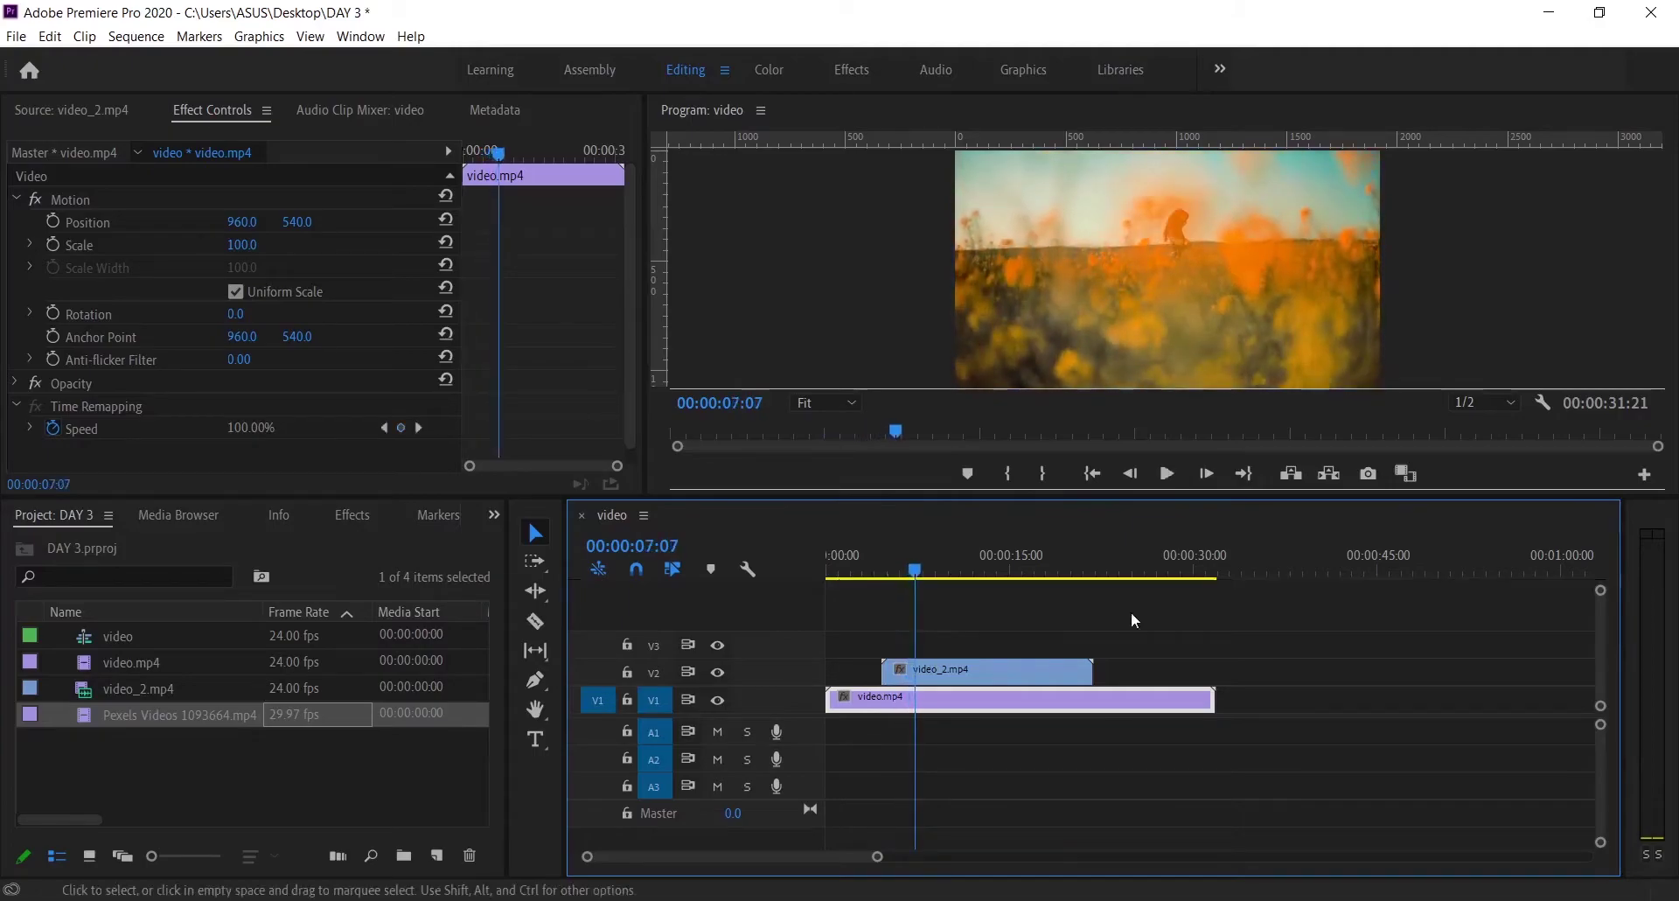
left_click(936, 679)
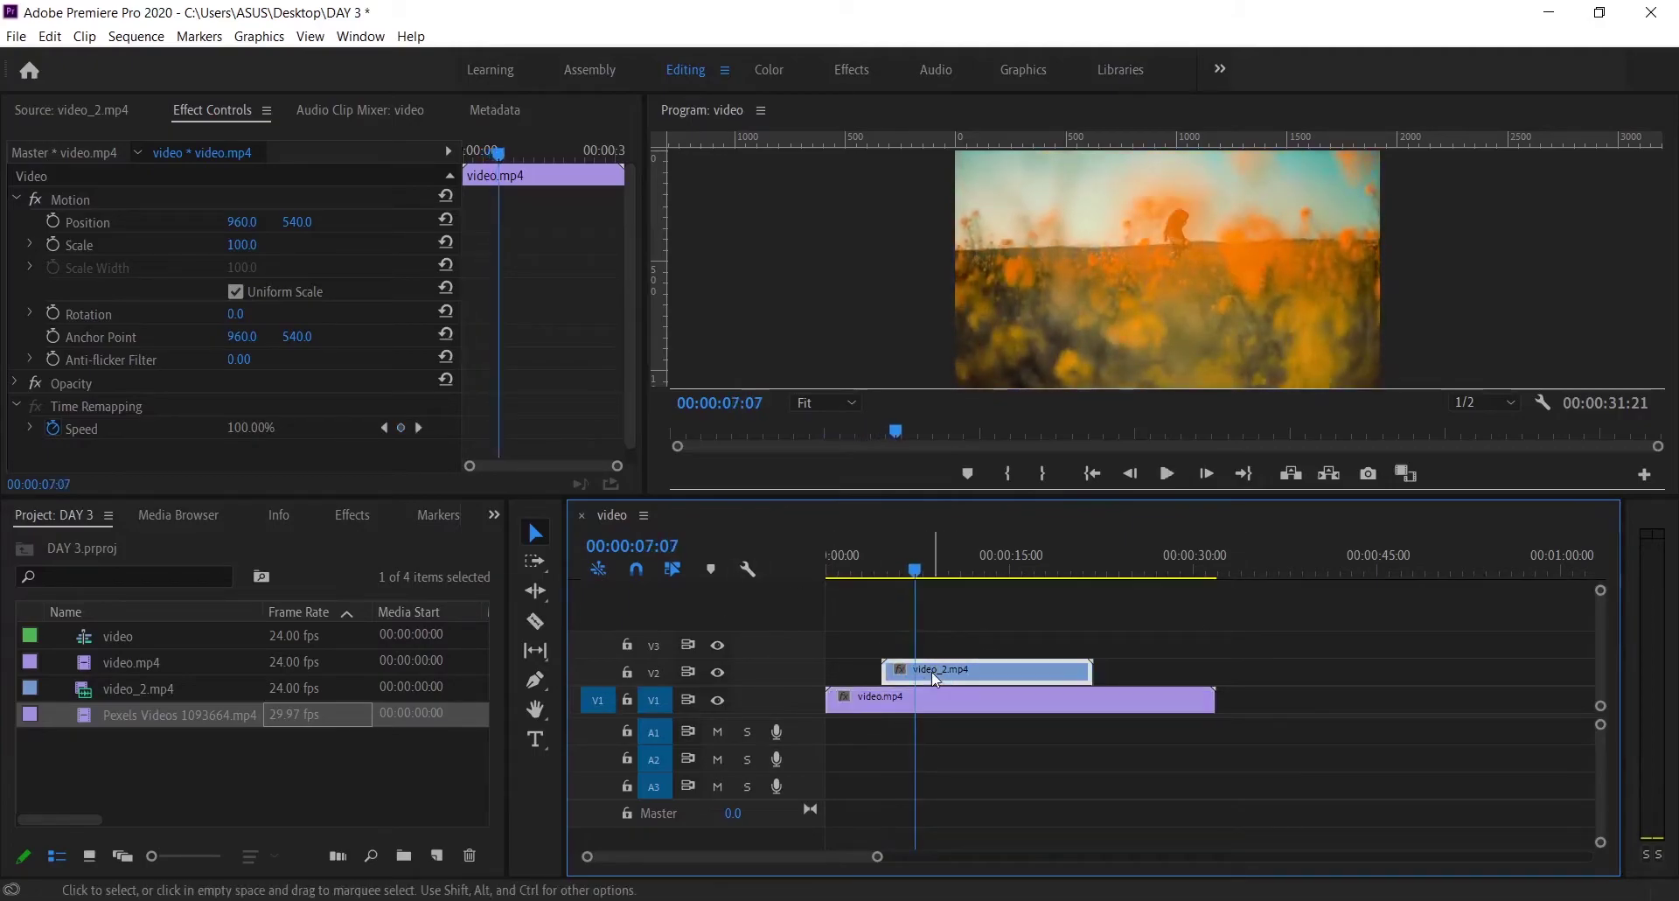
left_click(903, 572)
left_click_drag(903, 577, 895, 578)
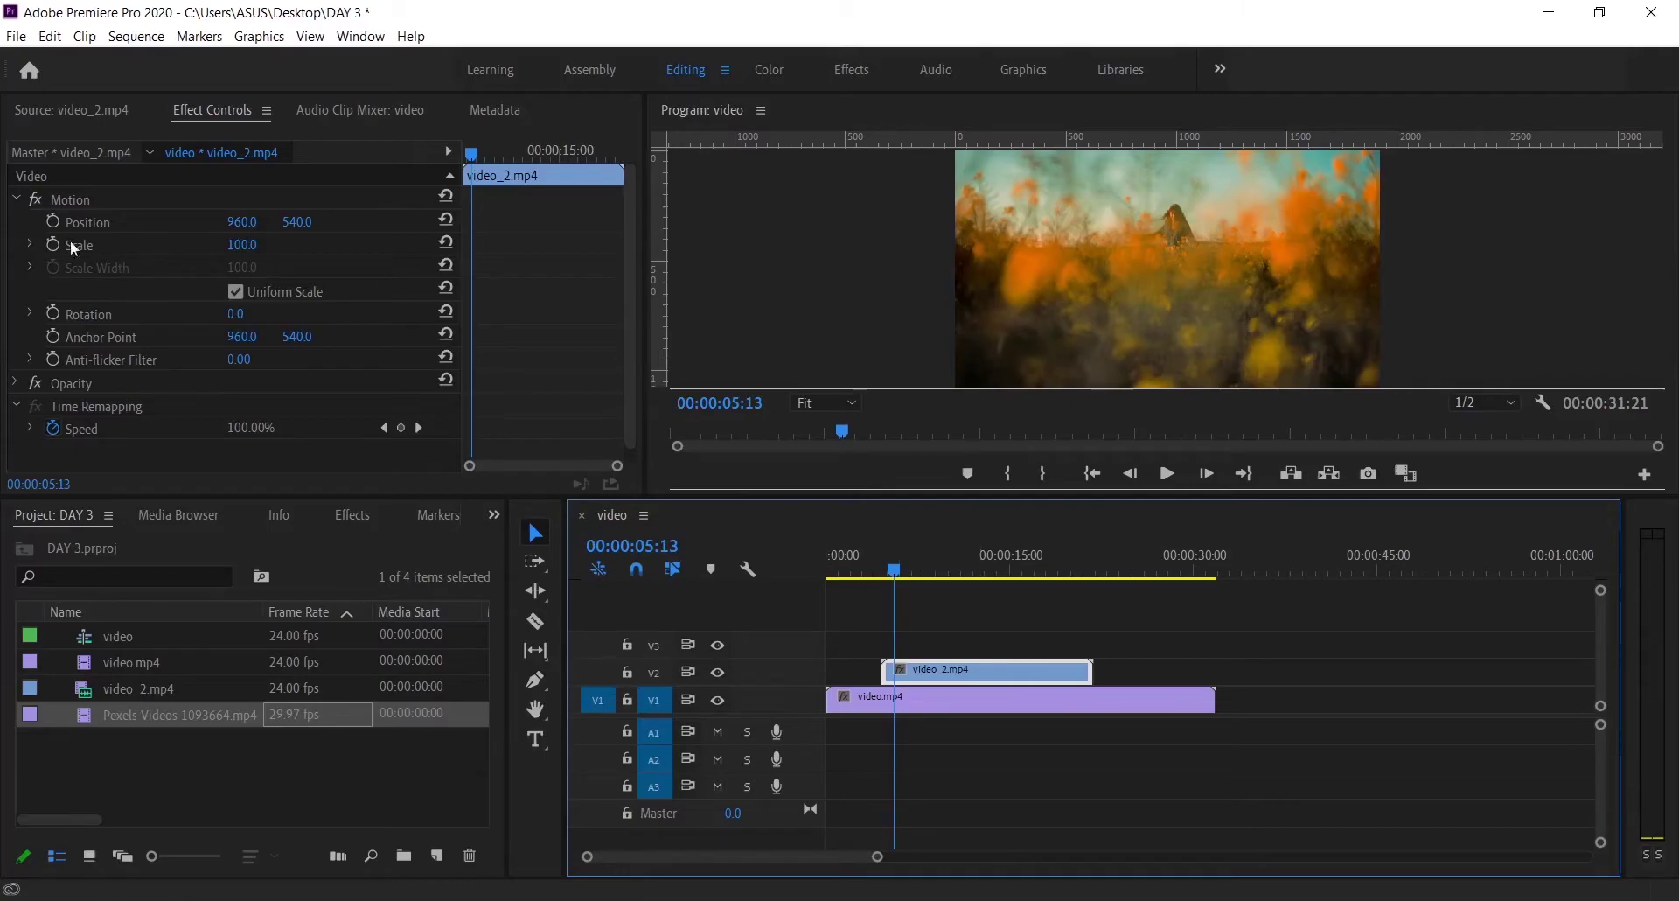
left_click(17, 199)
left_click(17, 200)
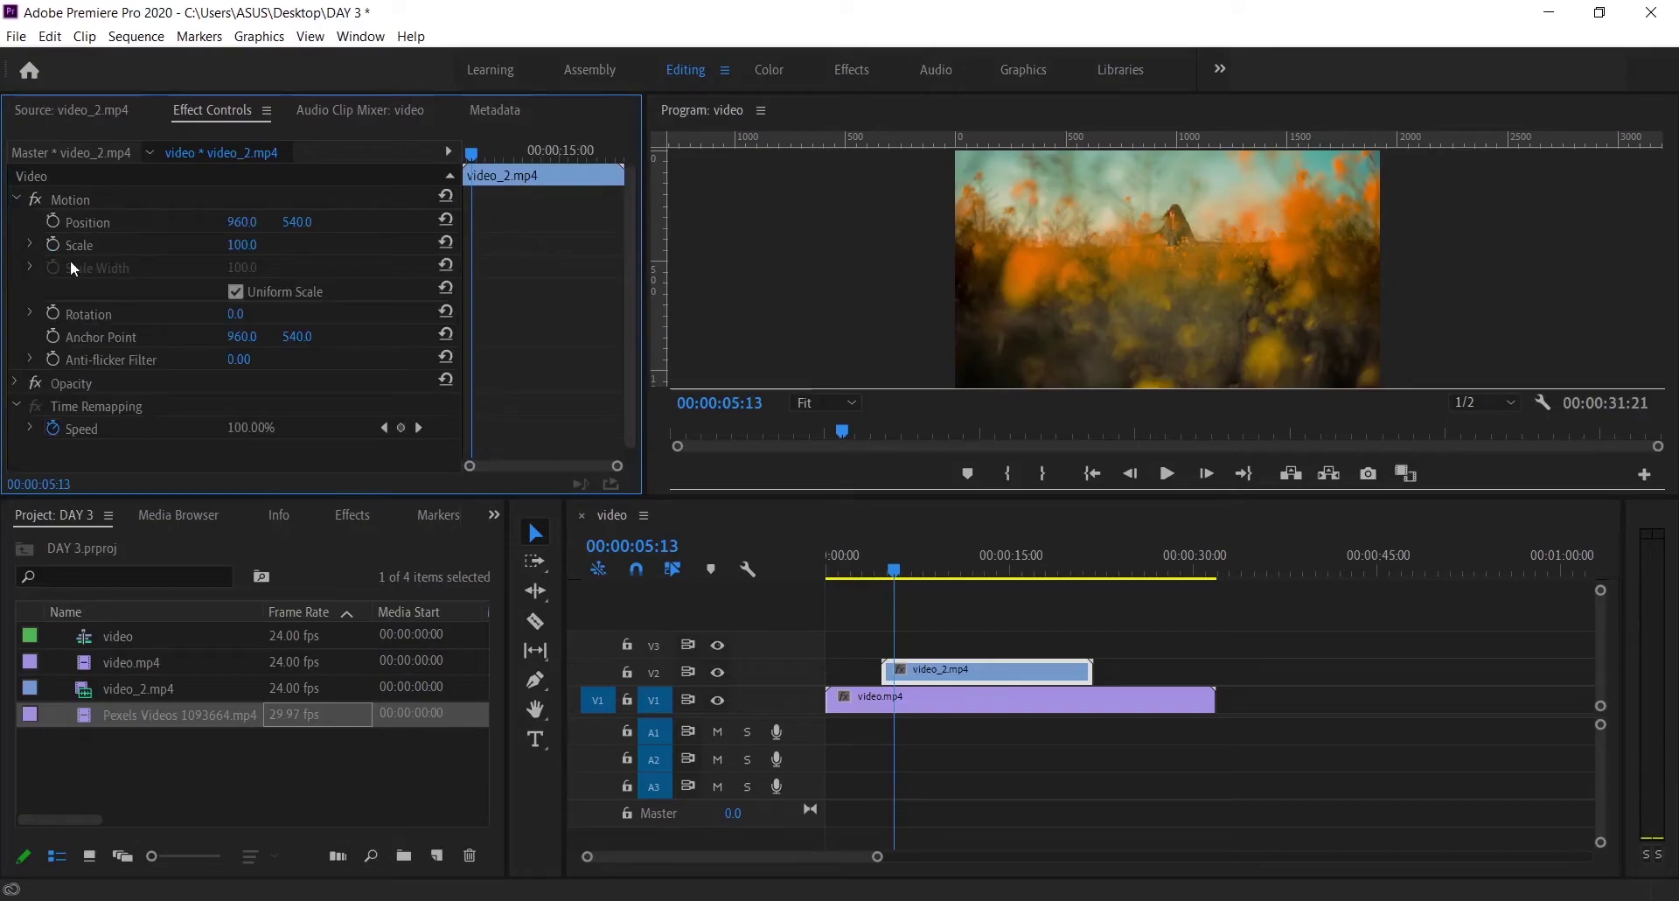
left_click(893, 572)
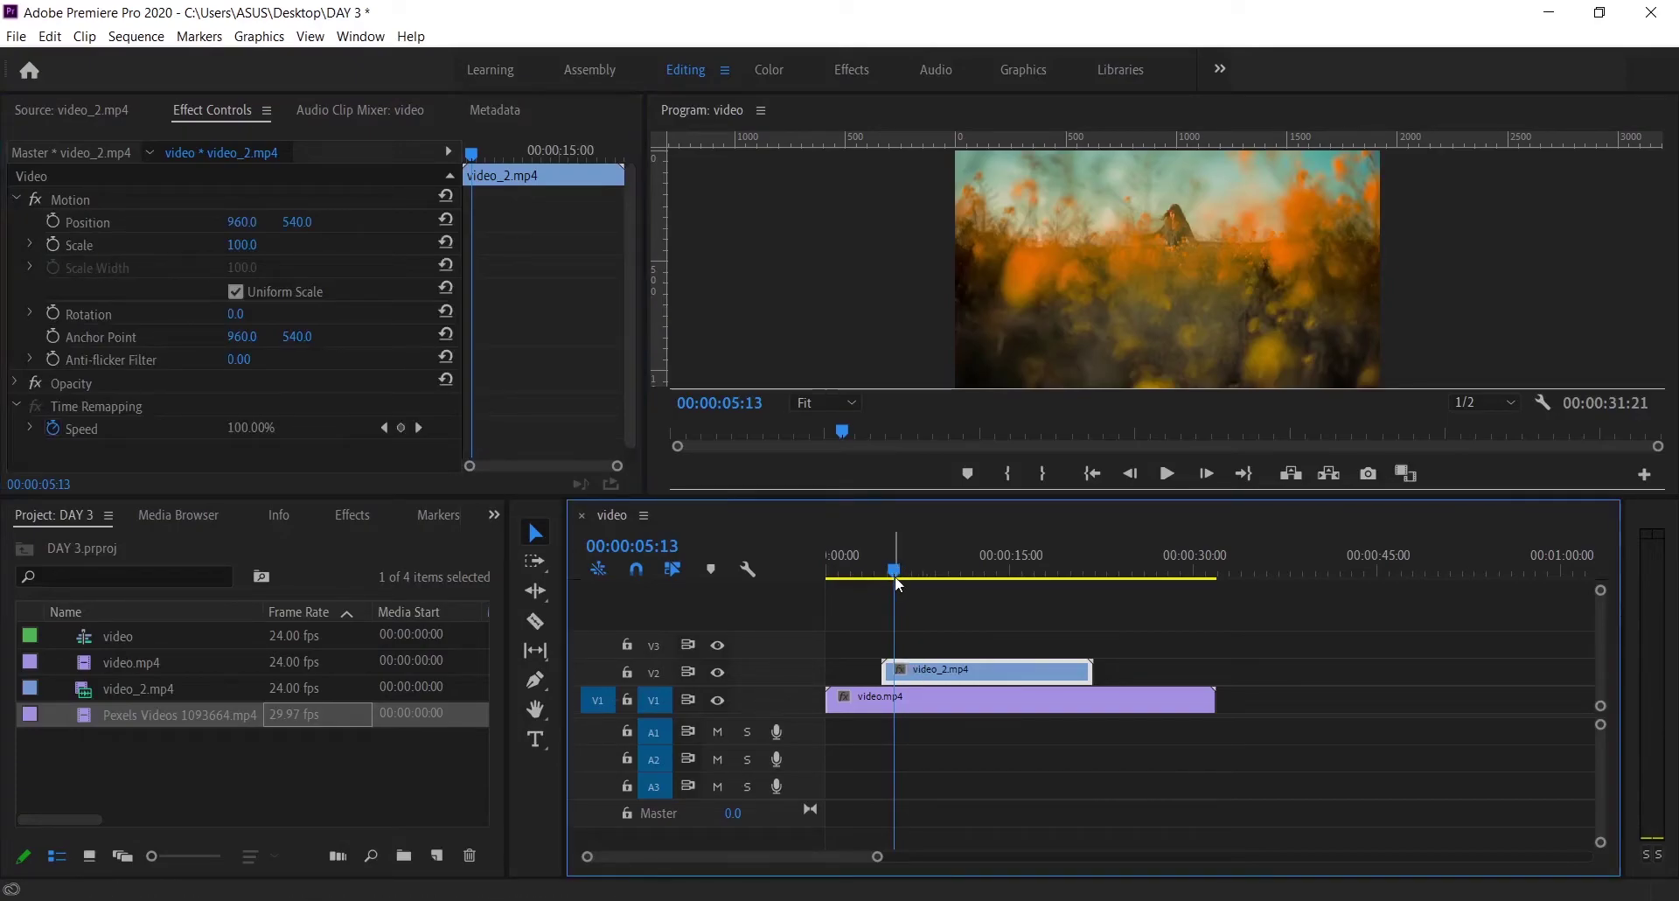
left_click(55, 248)
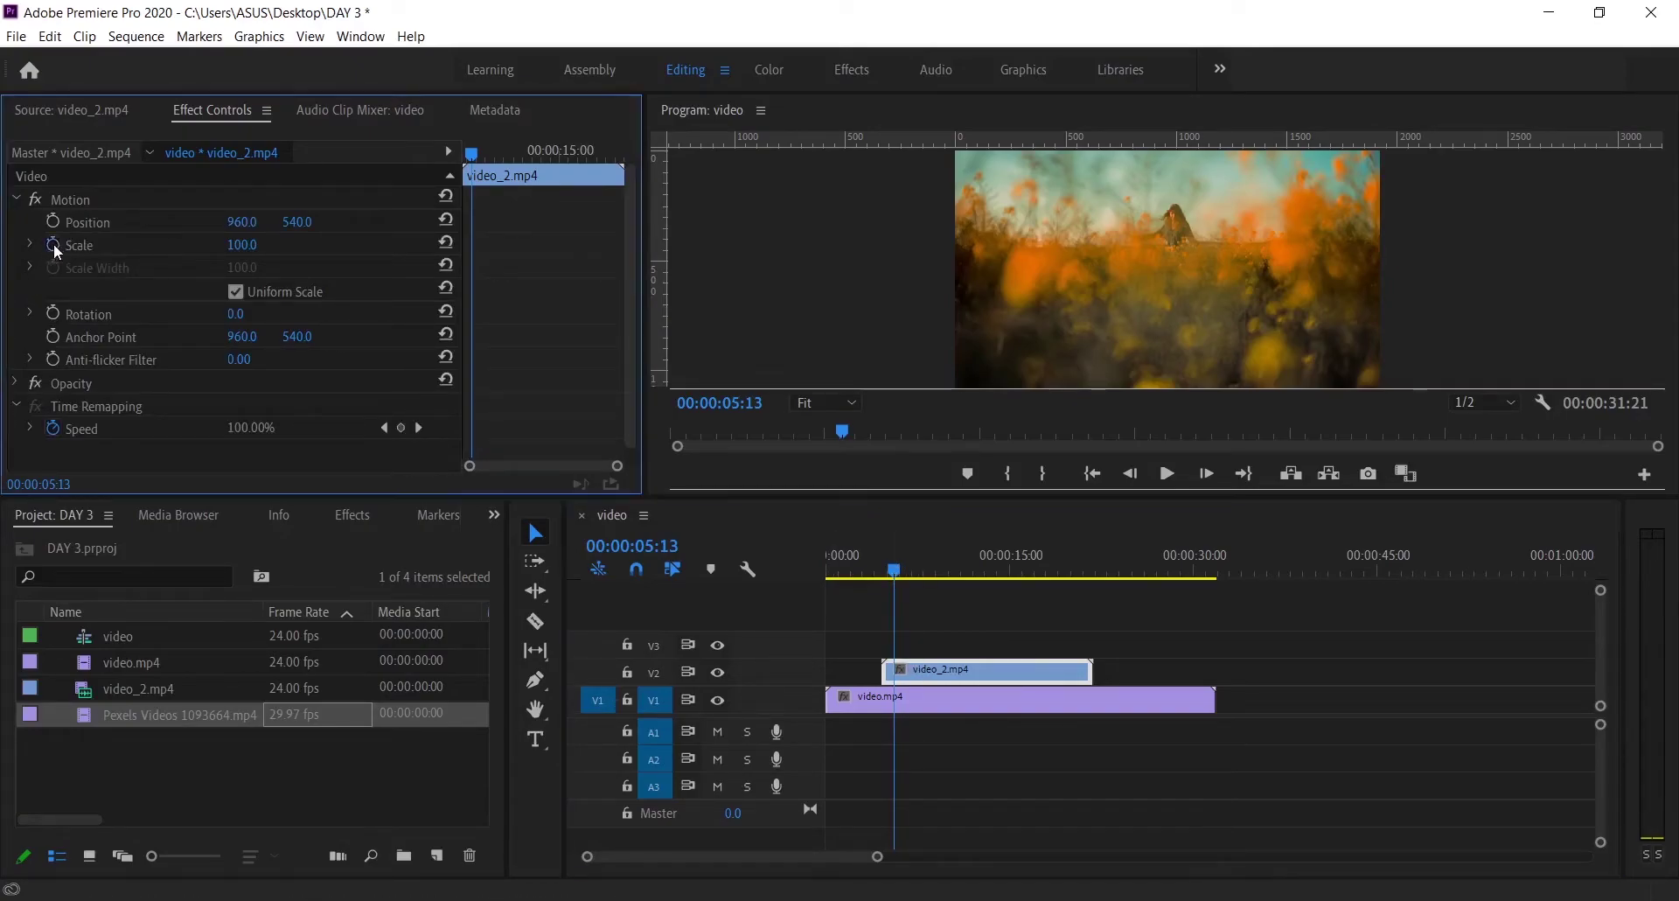
left_click(55, 249)
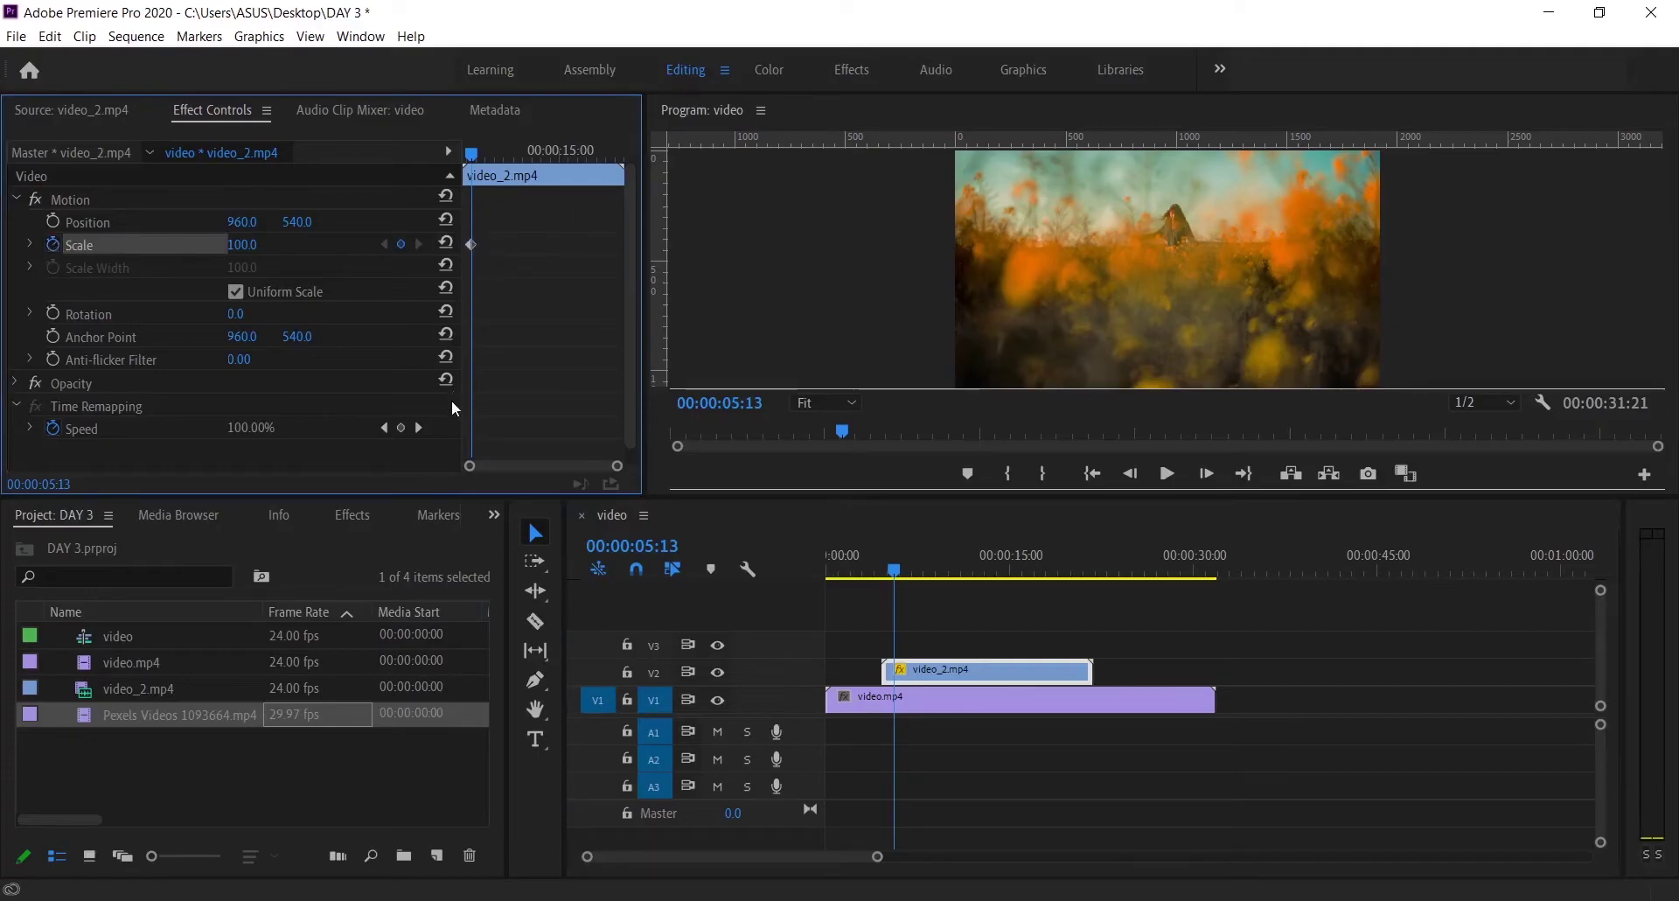
left_click_drag(461, 397, 433, 398)
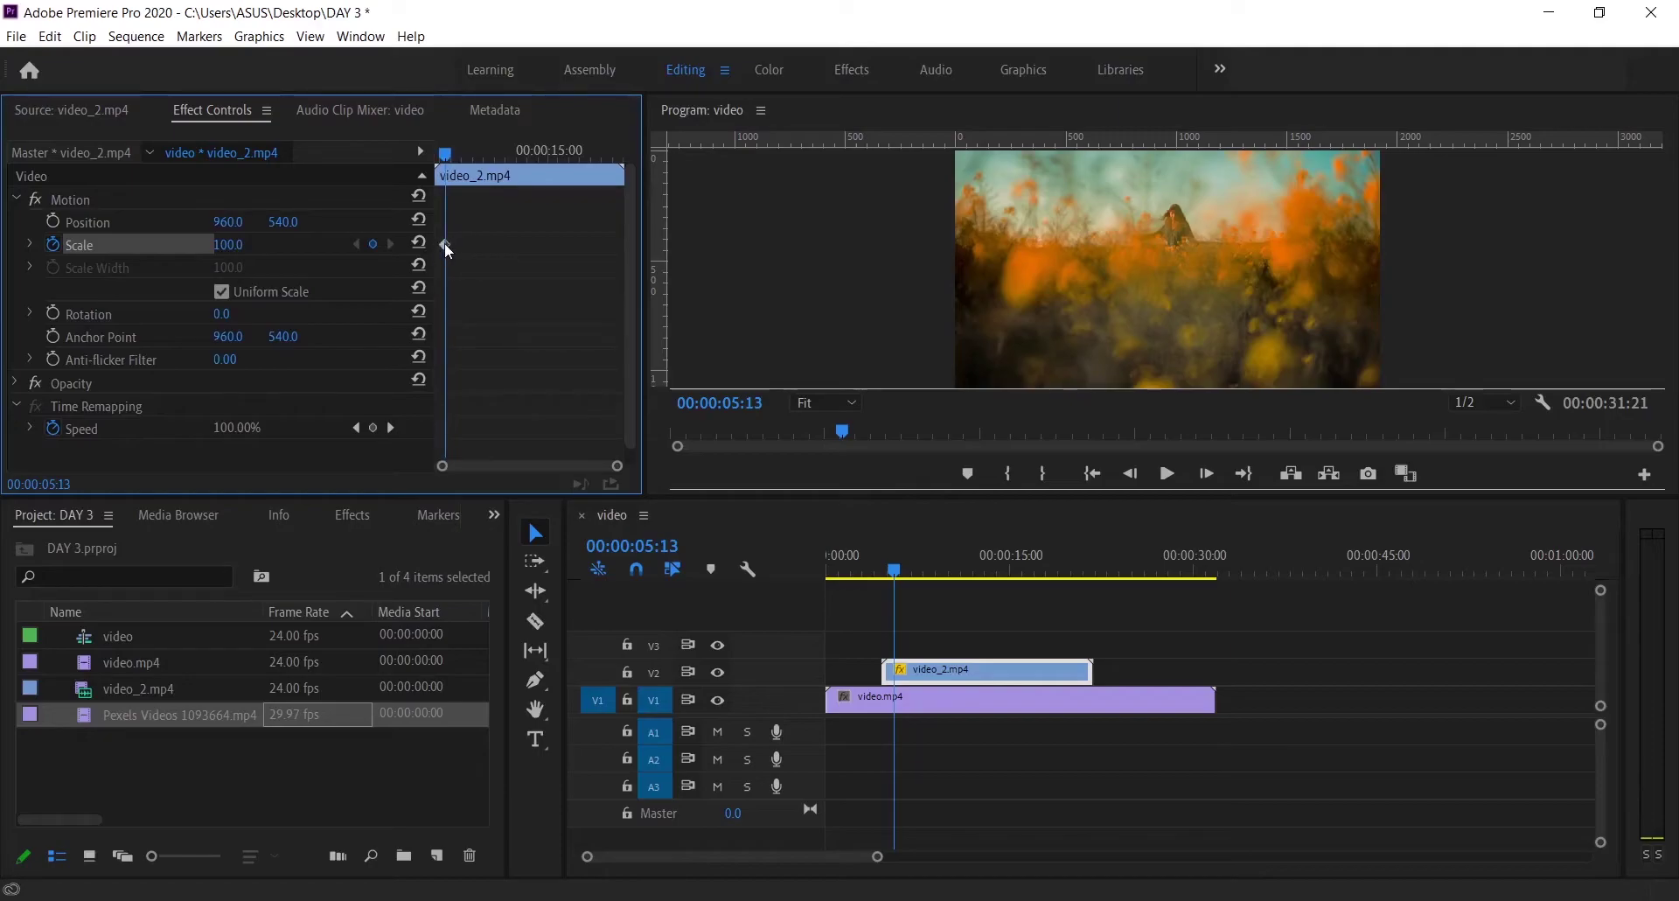
mouse_move(441, 243)
left_mouse_down()
mouse_move(485, 243)
mouse_move(447, 243)
left_mouse_up()
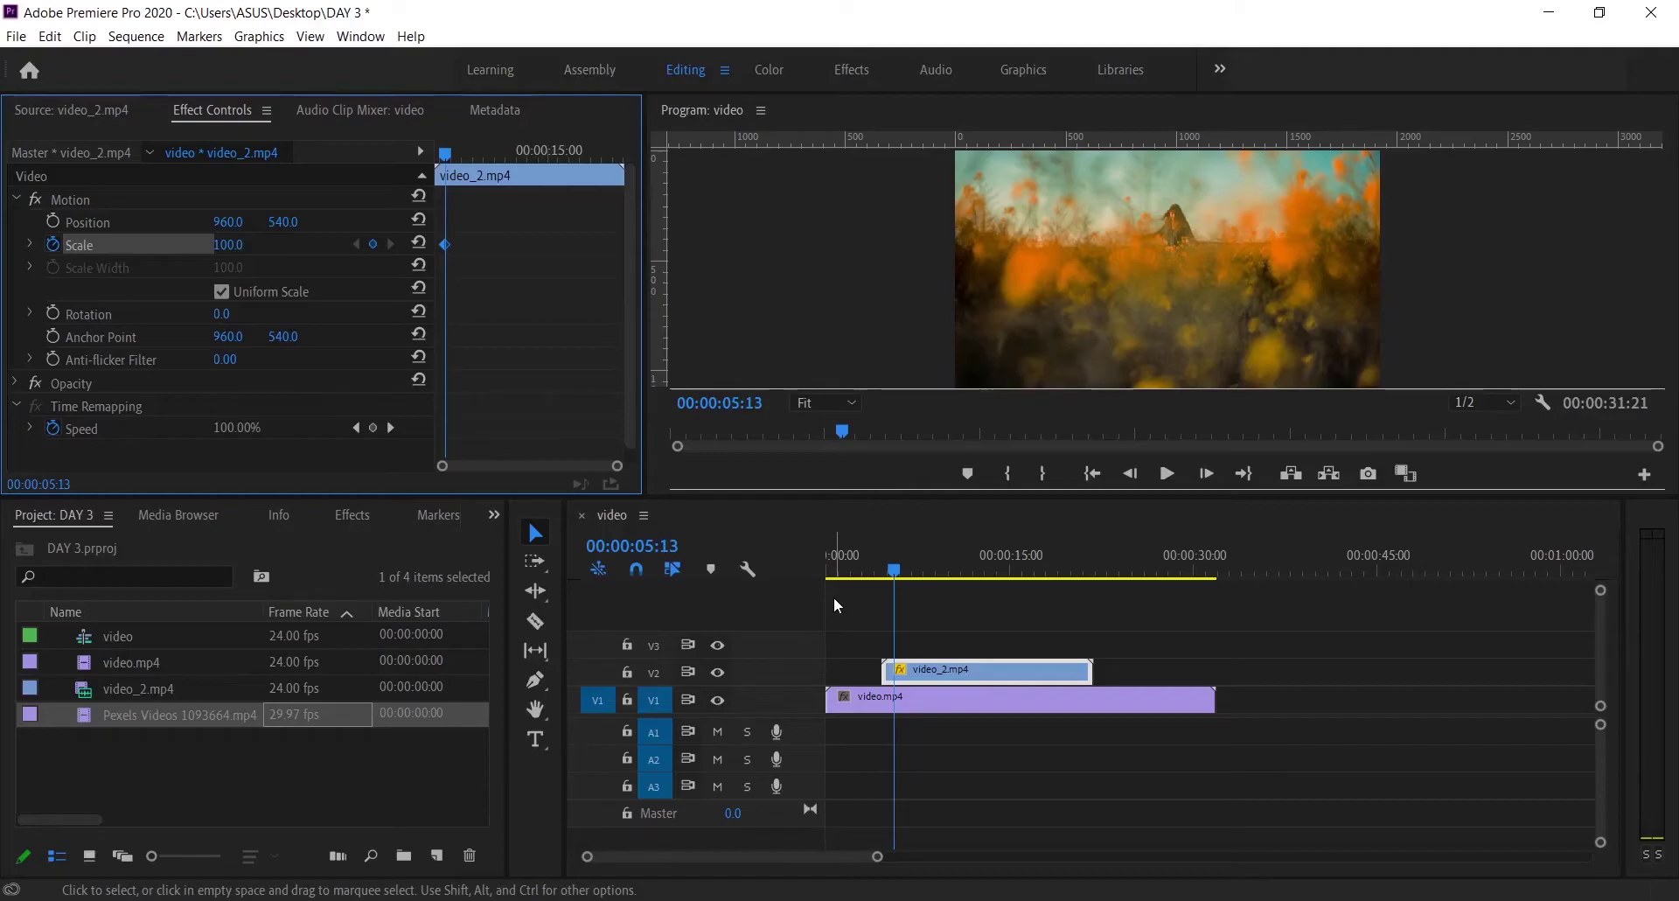
At 00:00:20:21, set video_2.mp4's Scale to 50.0 as a second keyframe.
left_click_drag(894, 568, 1082, 596)
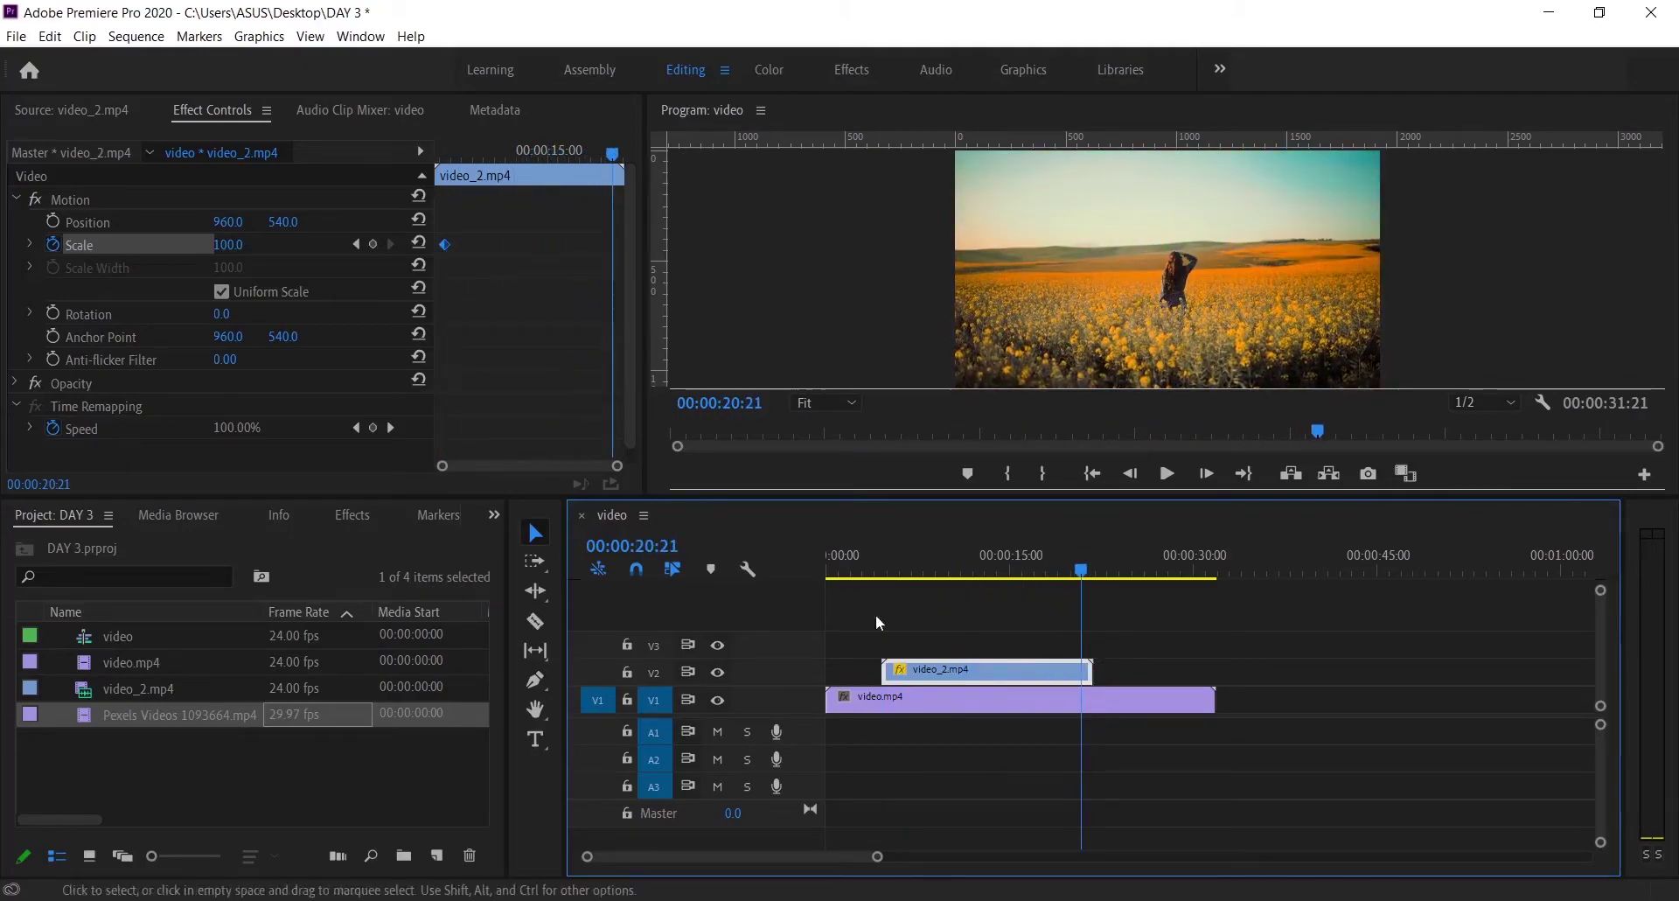
left_click(229, 246)
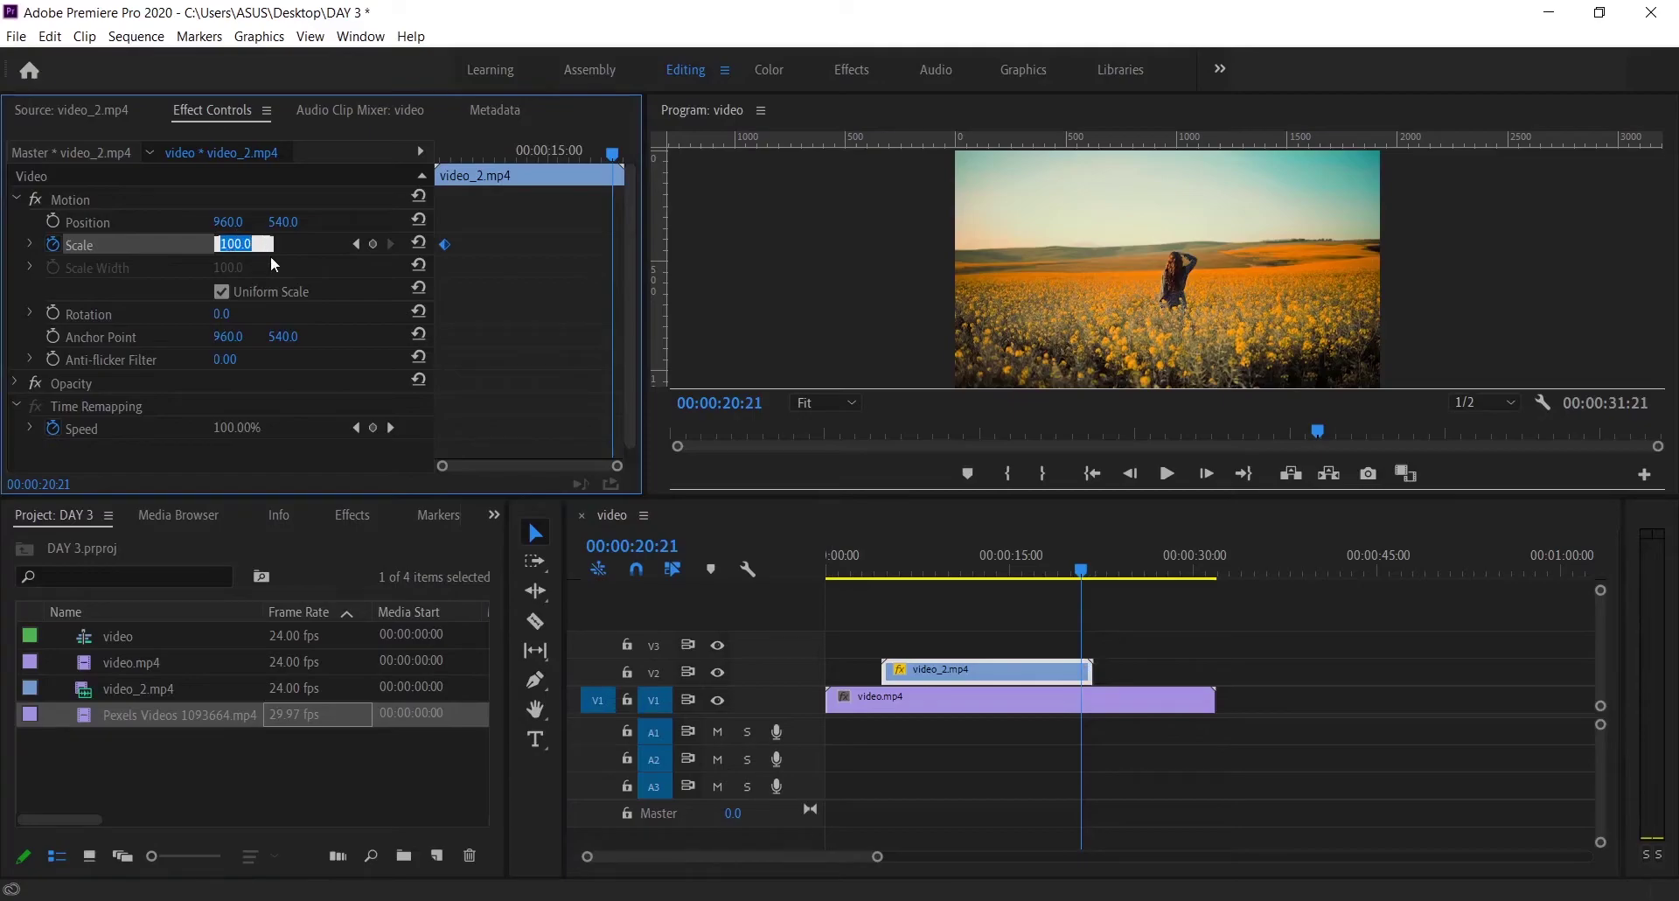
type("50")
key("Return")
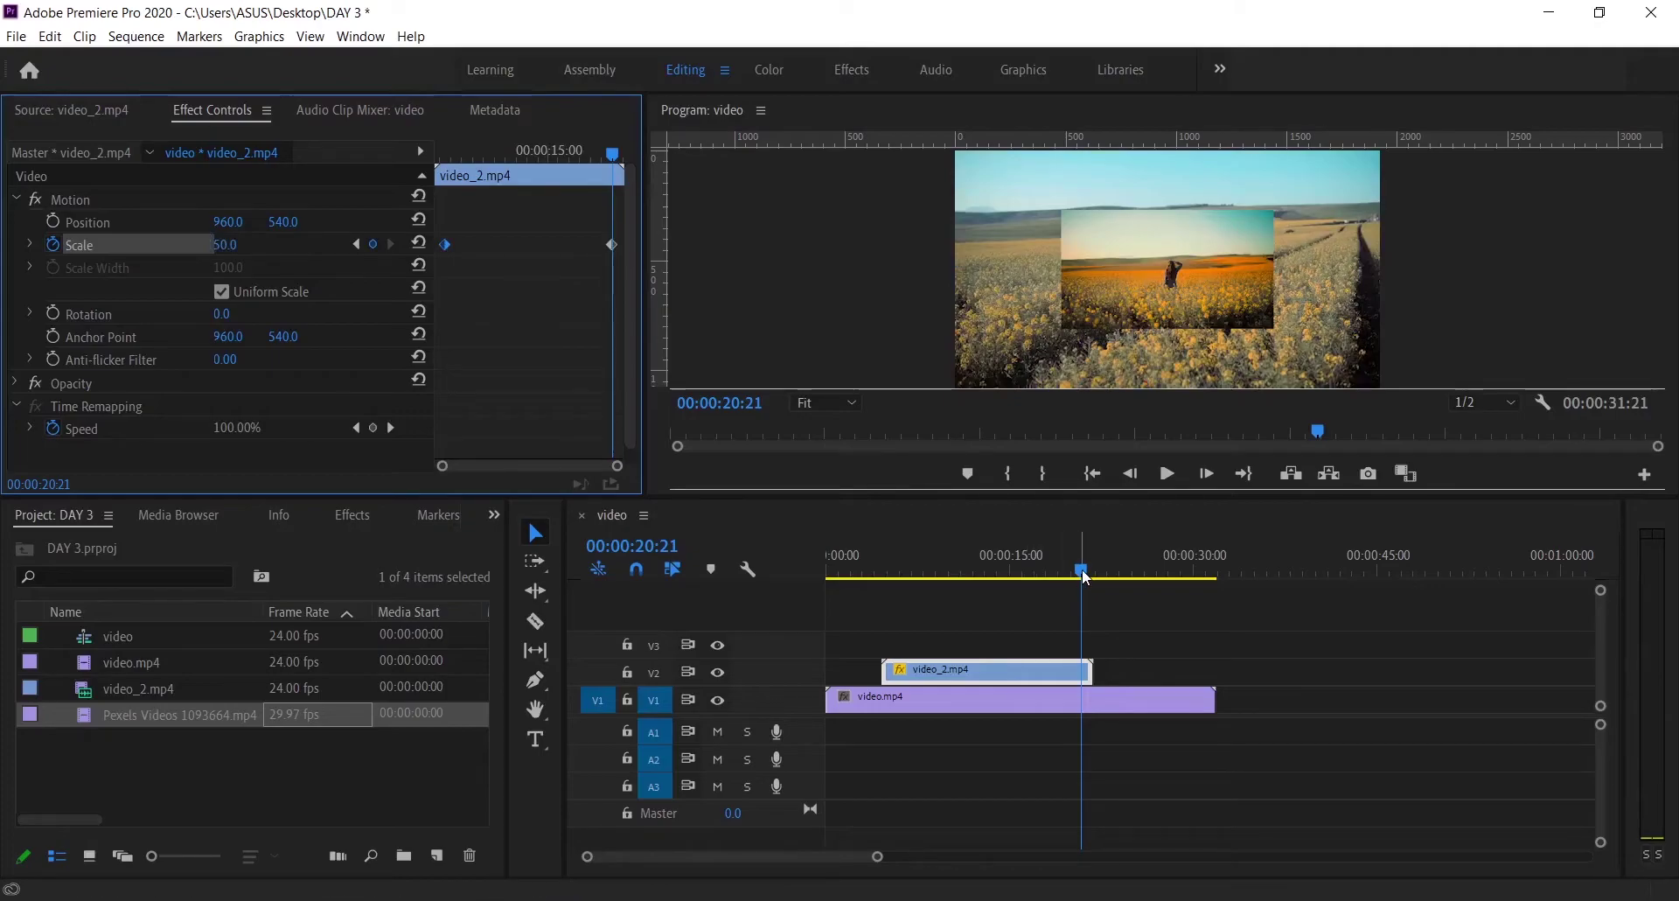
Play back the shrinking video_2.mp4 overlay from just before the clip starts until past its end.
left_click_drag(1085, 574, 894, 572)
left_click(915, 669)
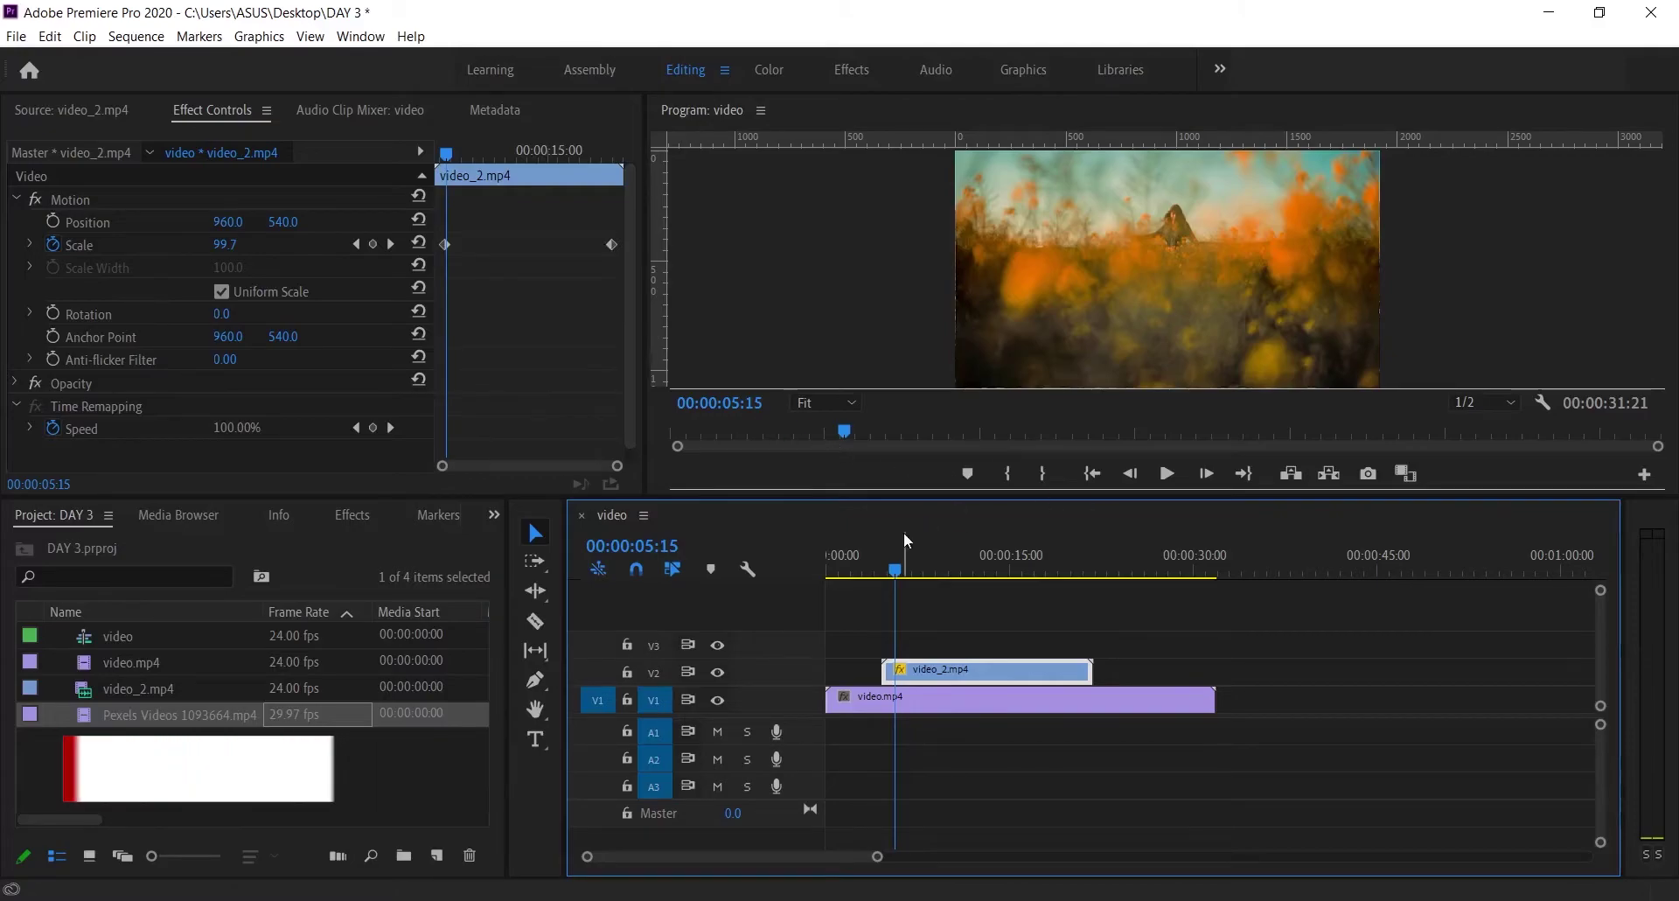
left_click_drag(896, 570, 868, 574)
key("space")
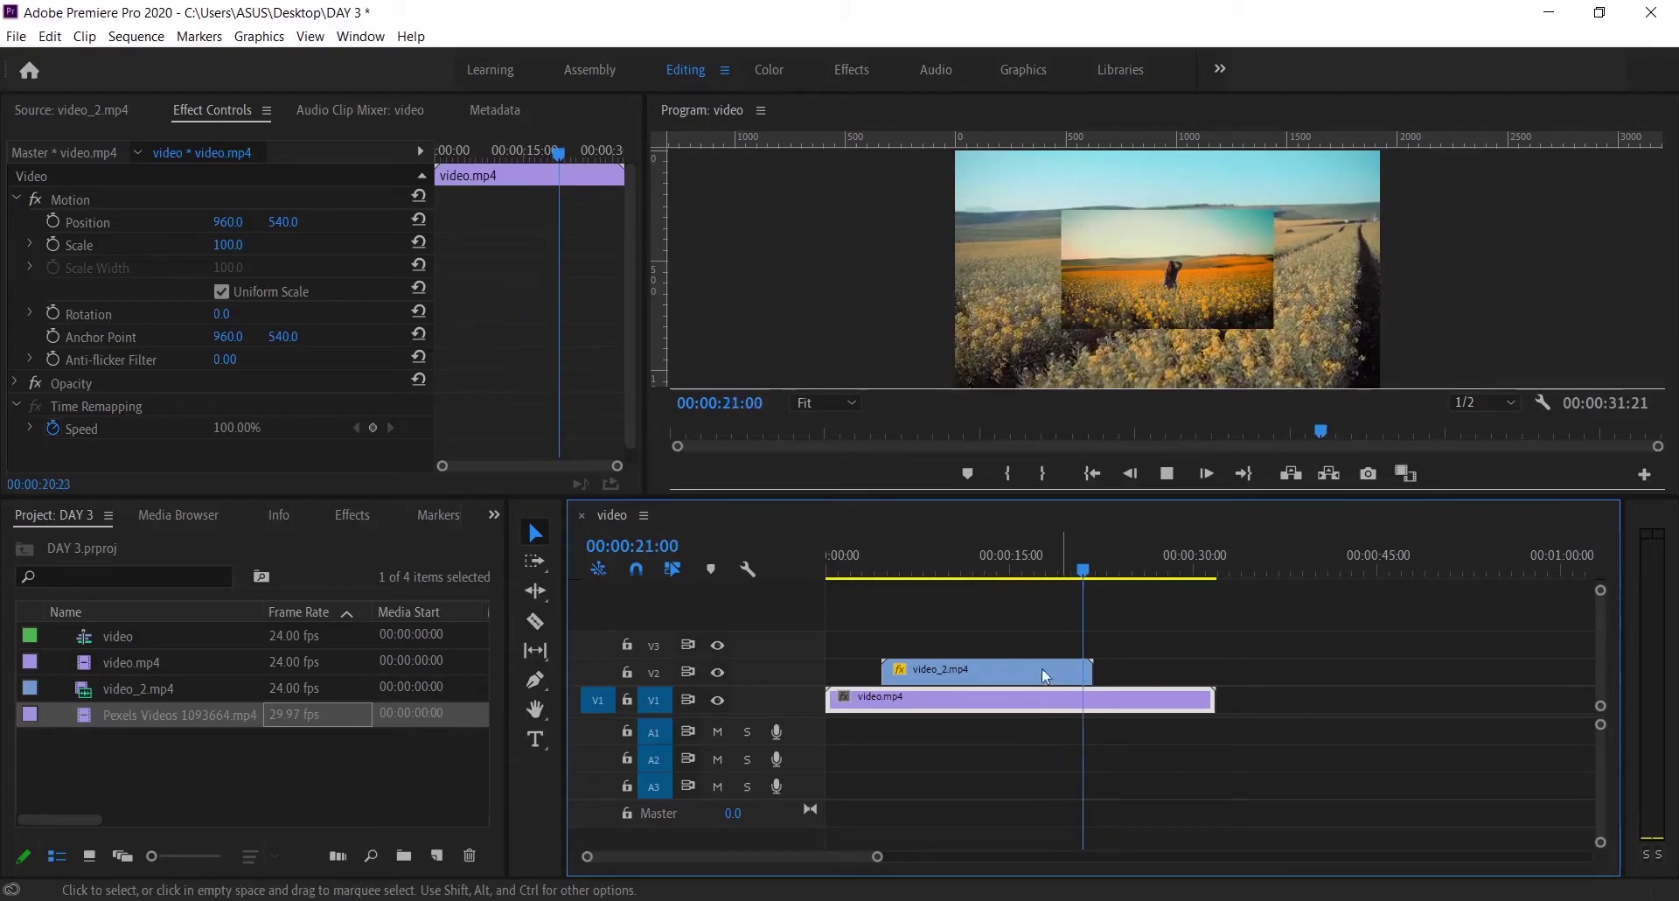
key("space")
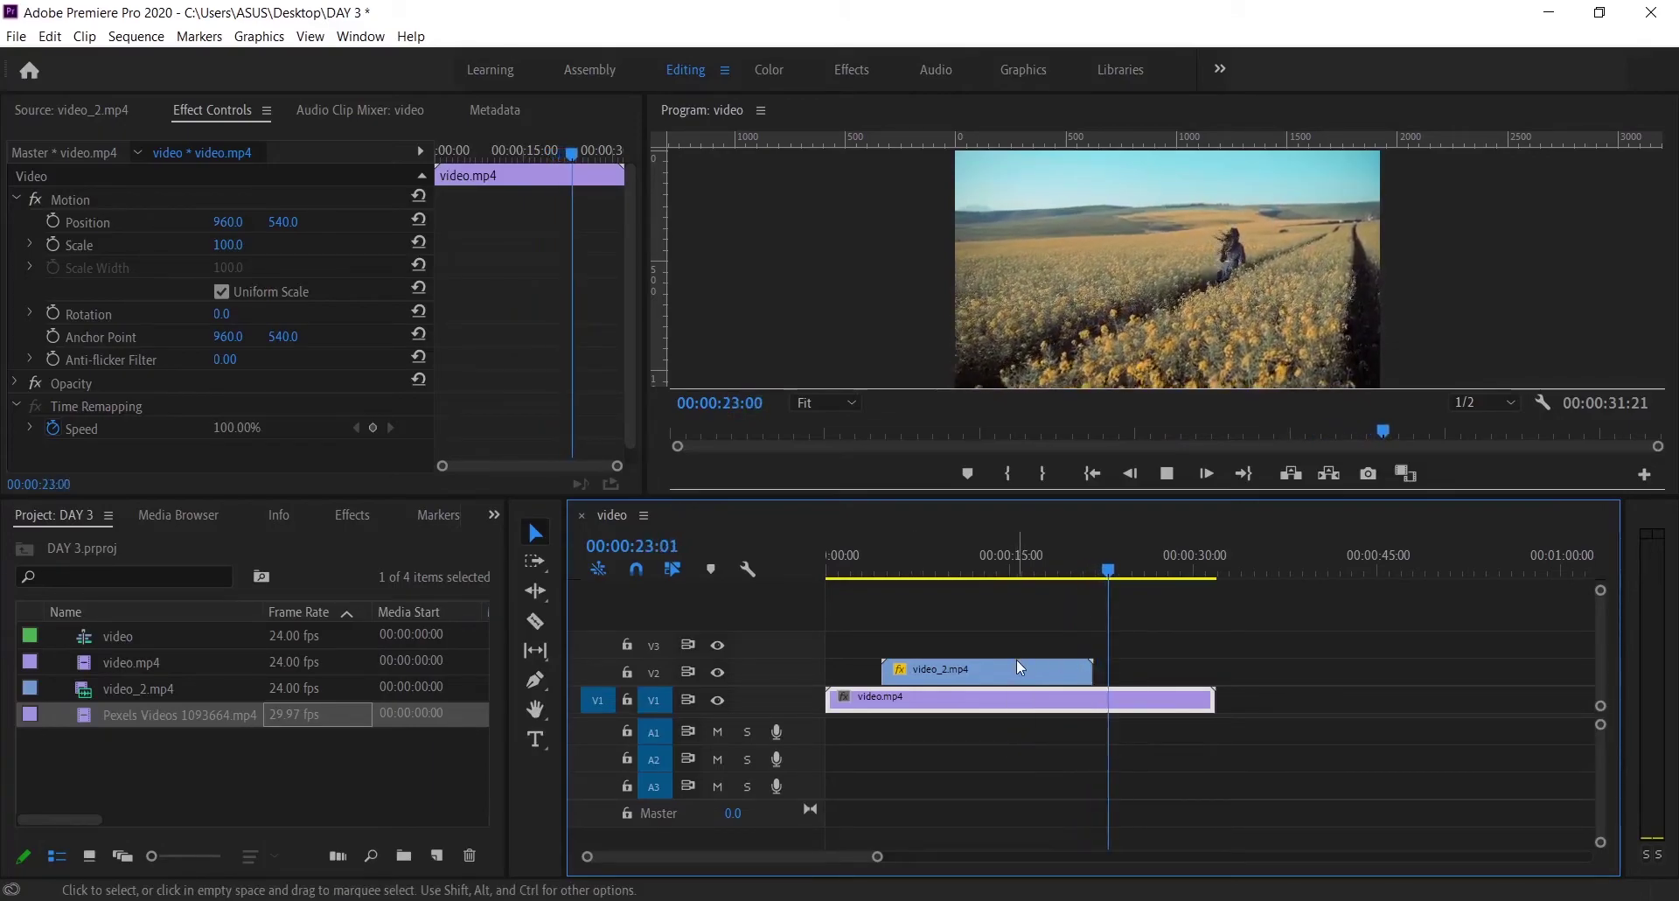
Move video_2.mp4's second Scale keyframe earlier, to about 00:00:07:21, and play back the faster shrink.
left_click(1015, 659)
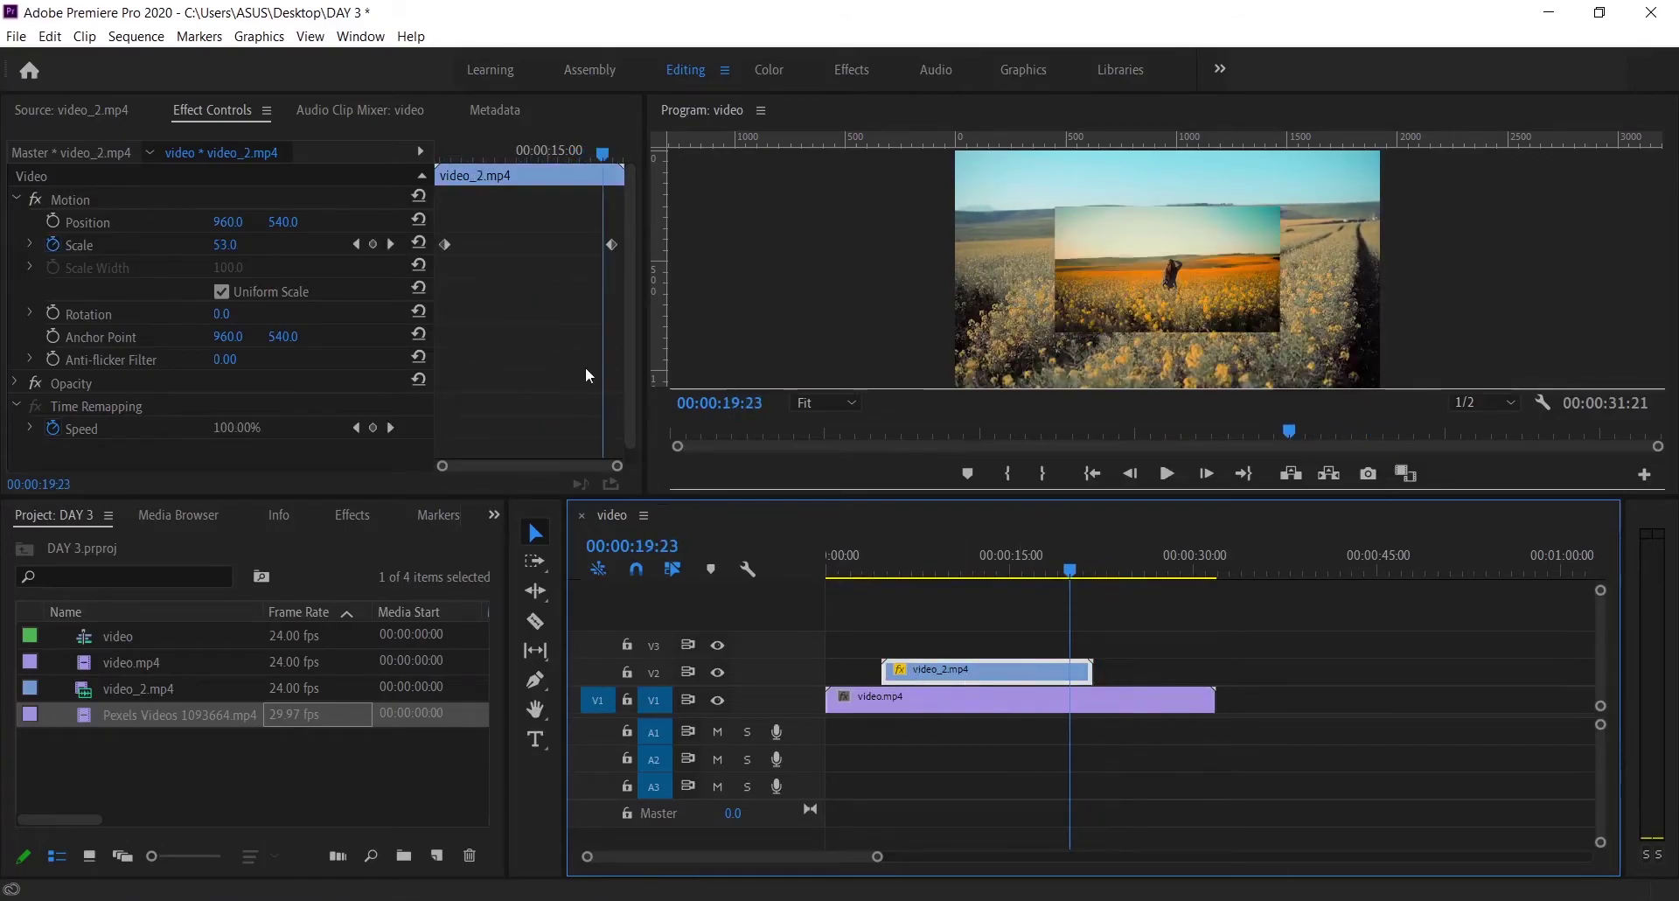
left_click(615, 247)
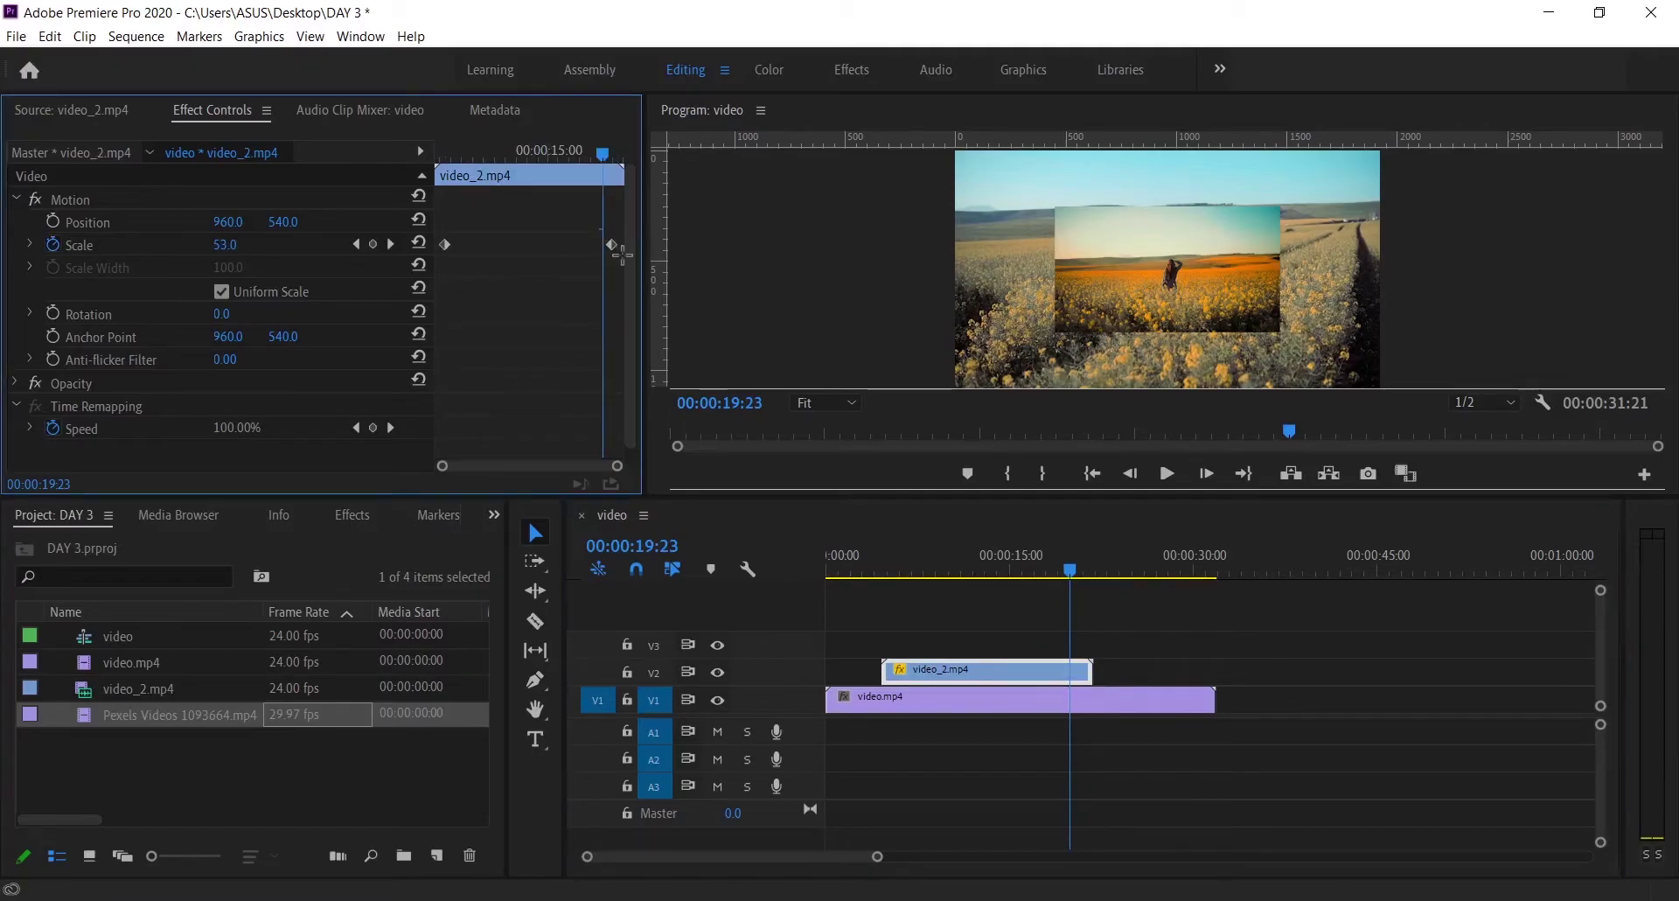
left_click_drag(611, 246, 470, 249)
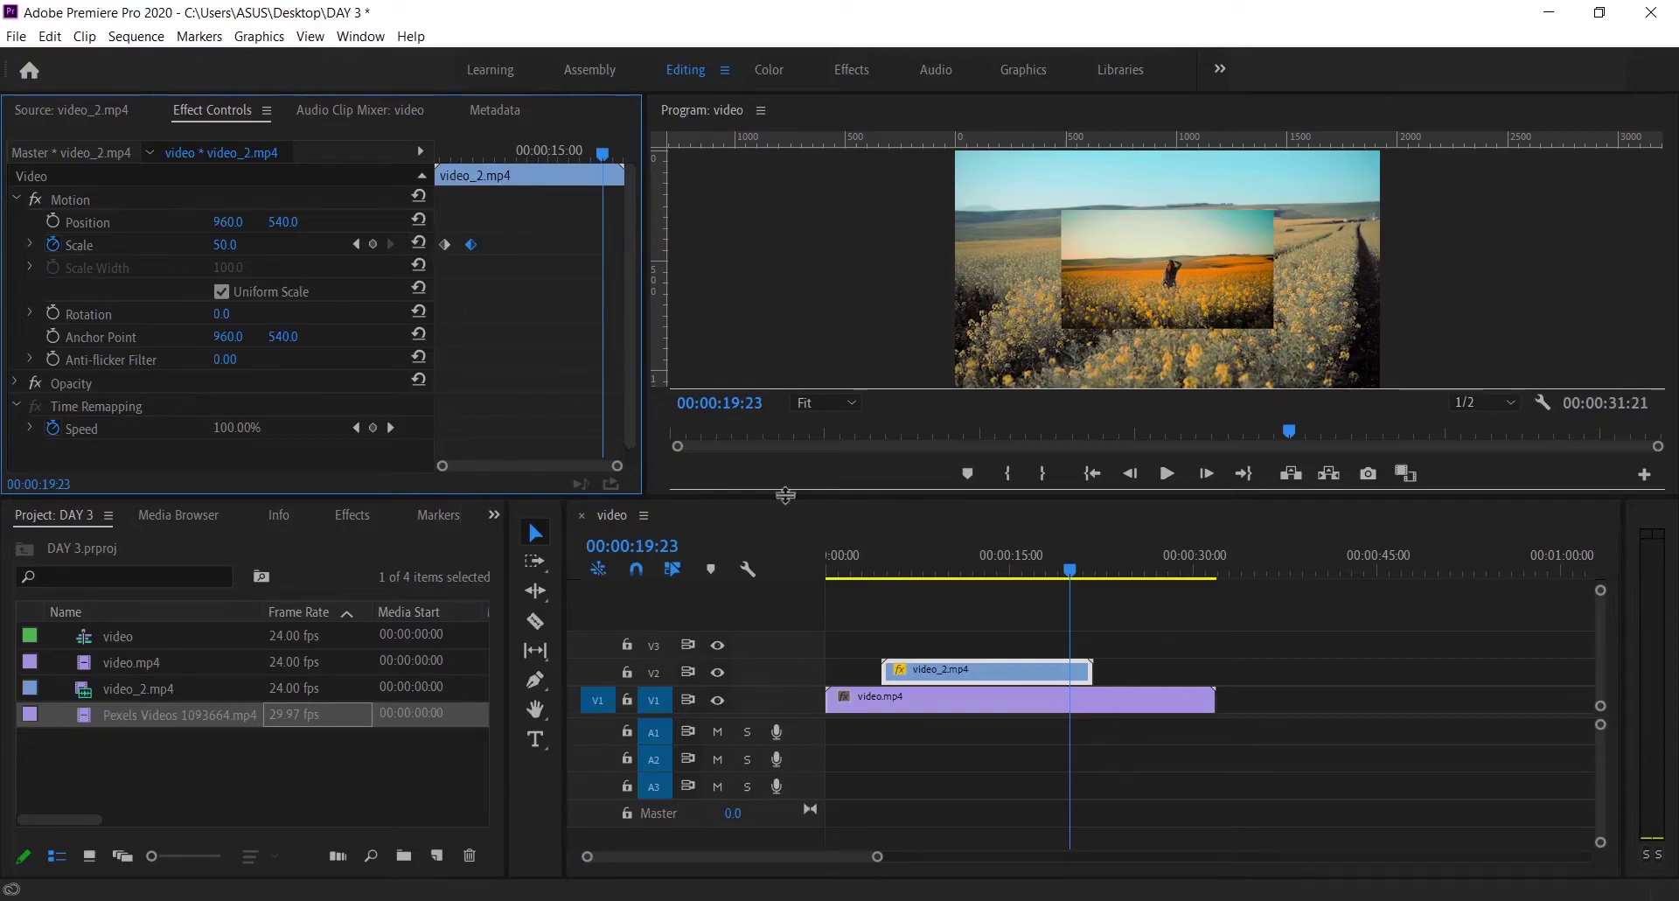
left_click(871, 554)
key("space")
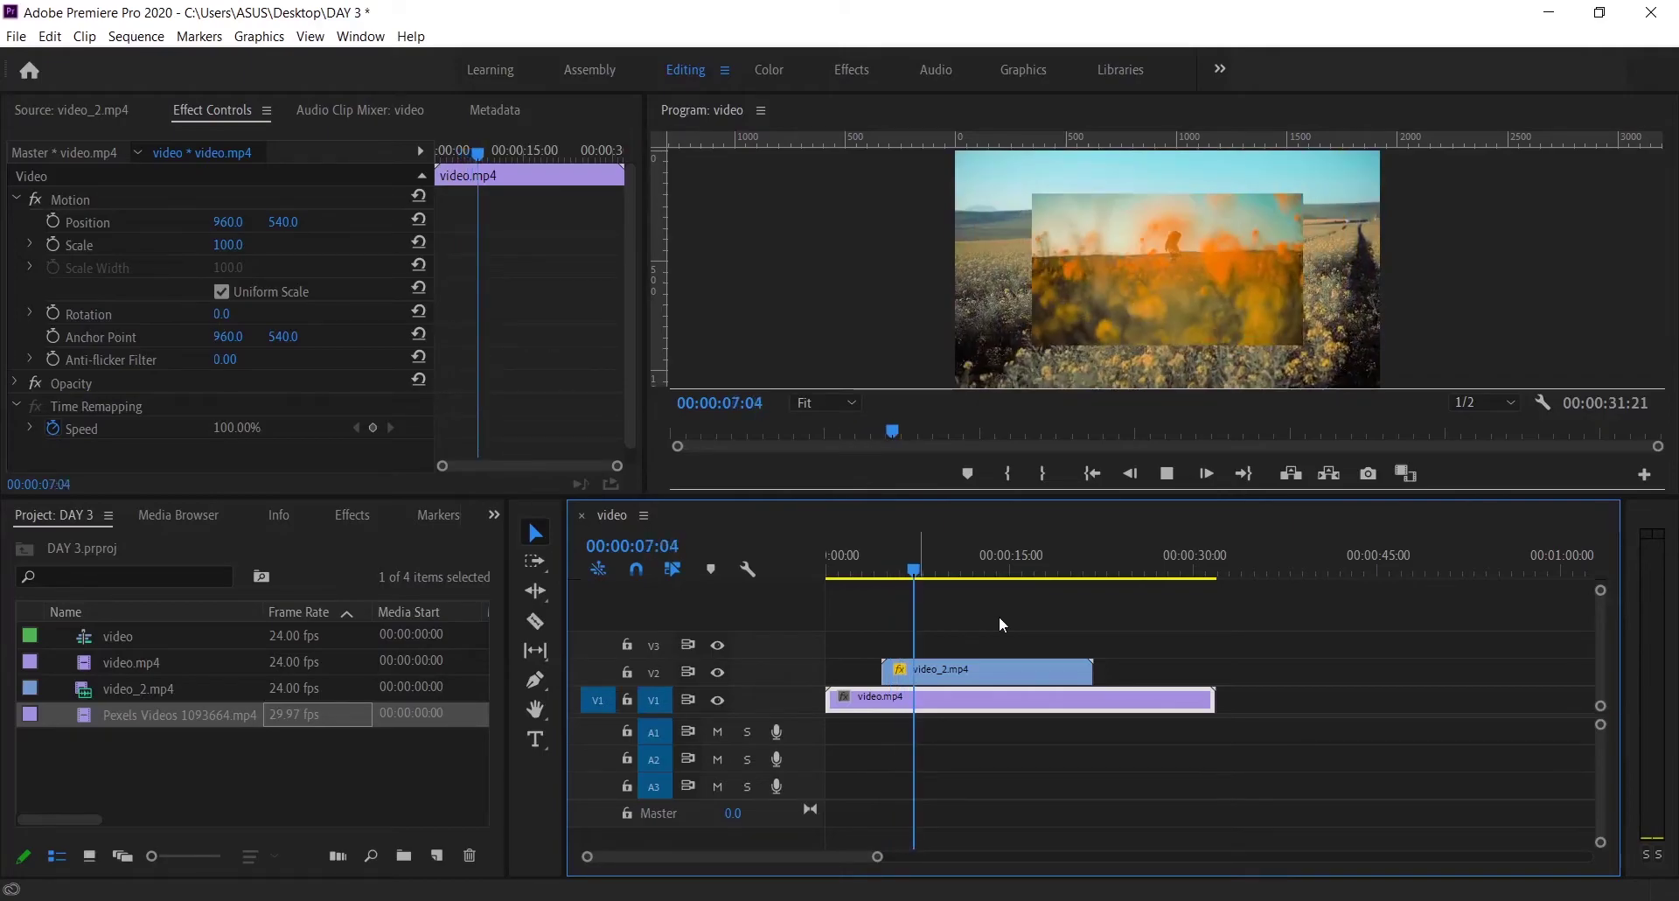
Go back to video_2.mp4's first Scale keyframe at 00:00:05:13 and add a starting Position keyframe there.
left_click(955, 670)
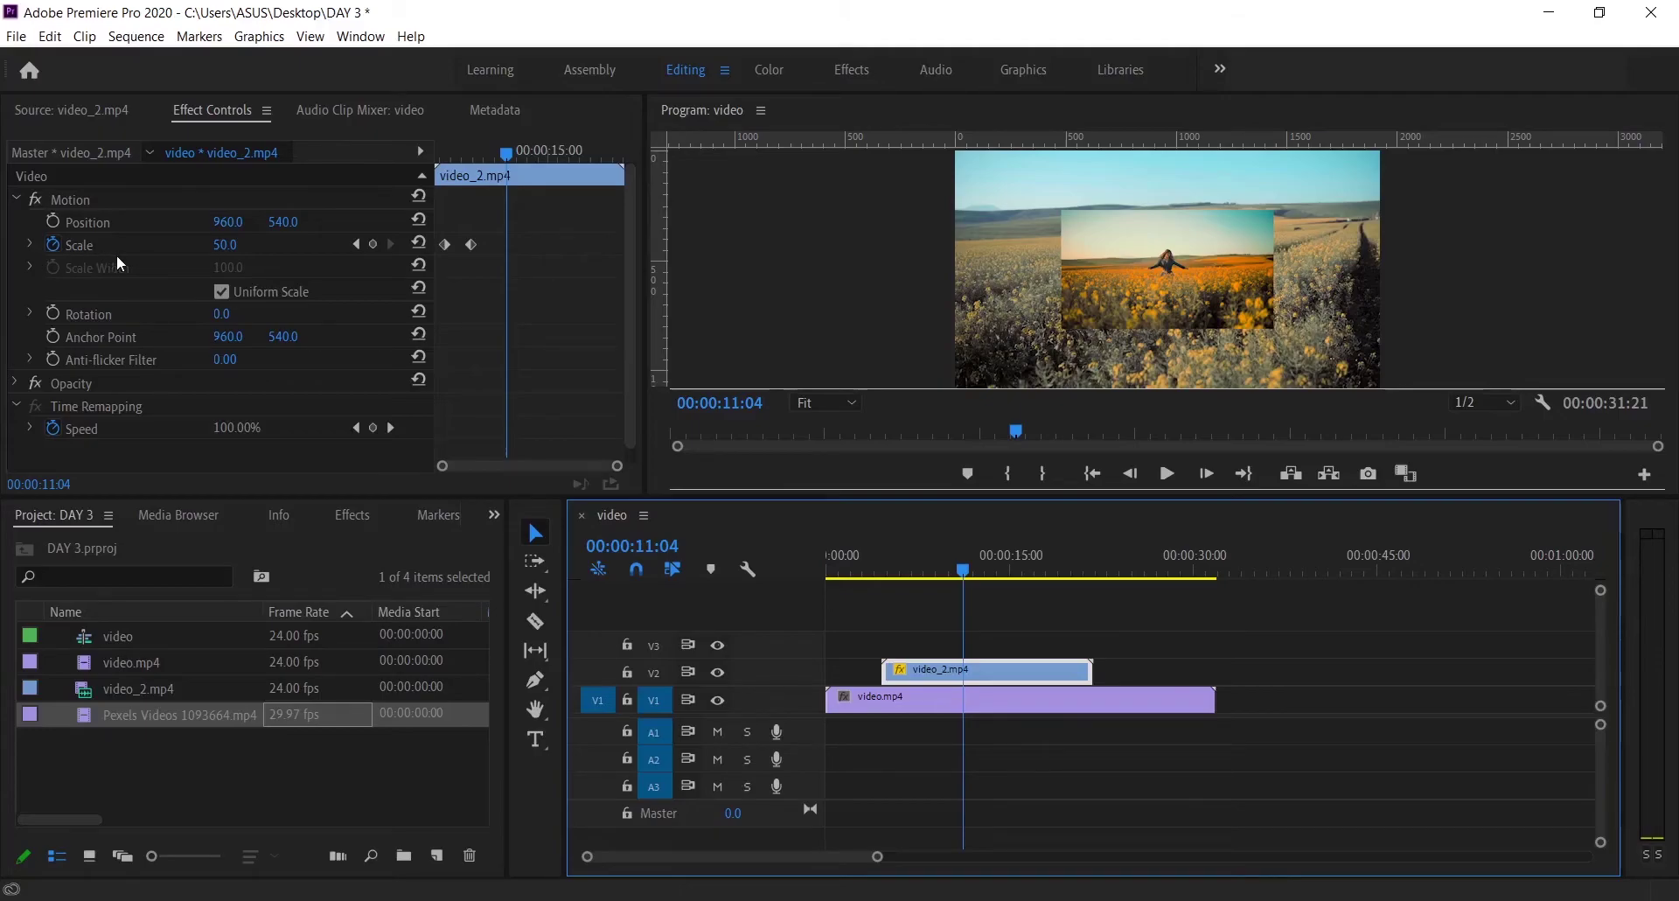
left_click(480, 265)
left_click(359, 242)
left_click(357, 241)
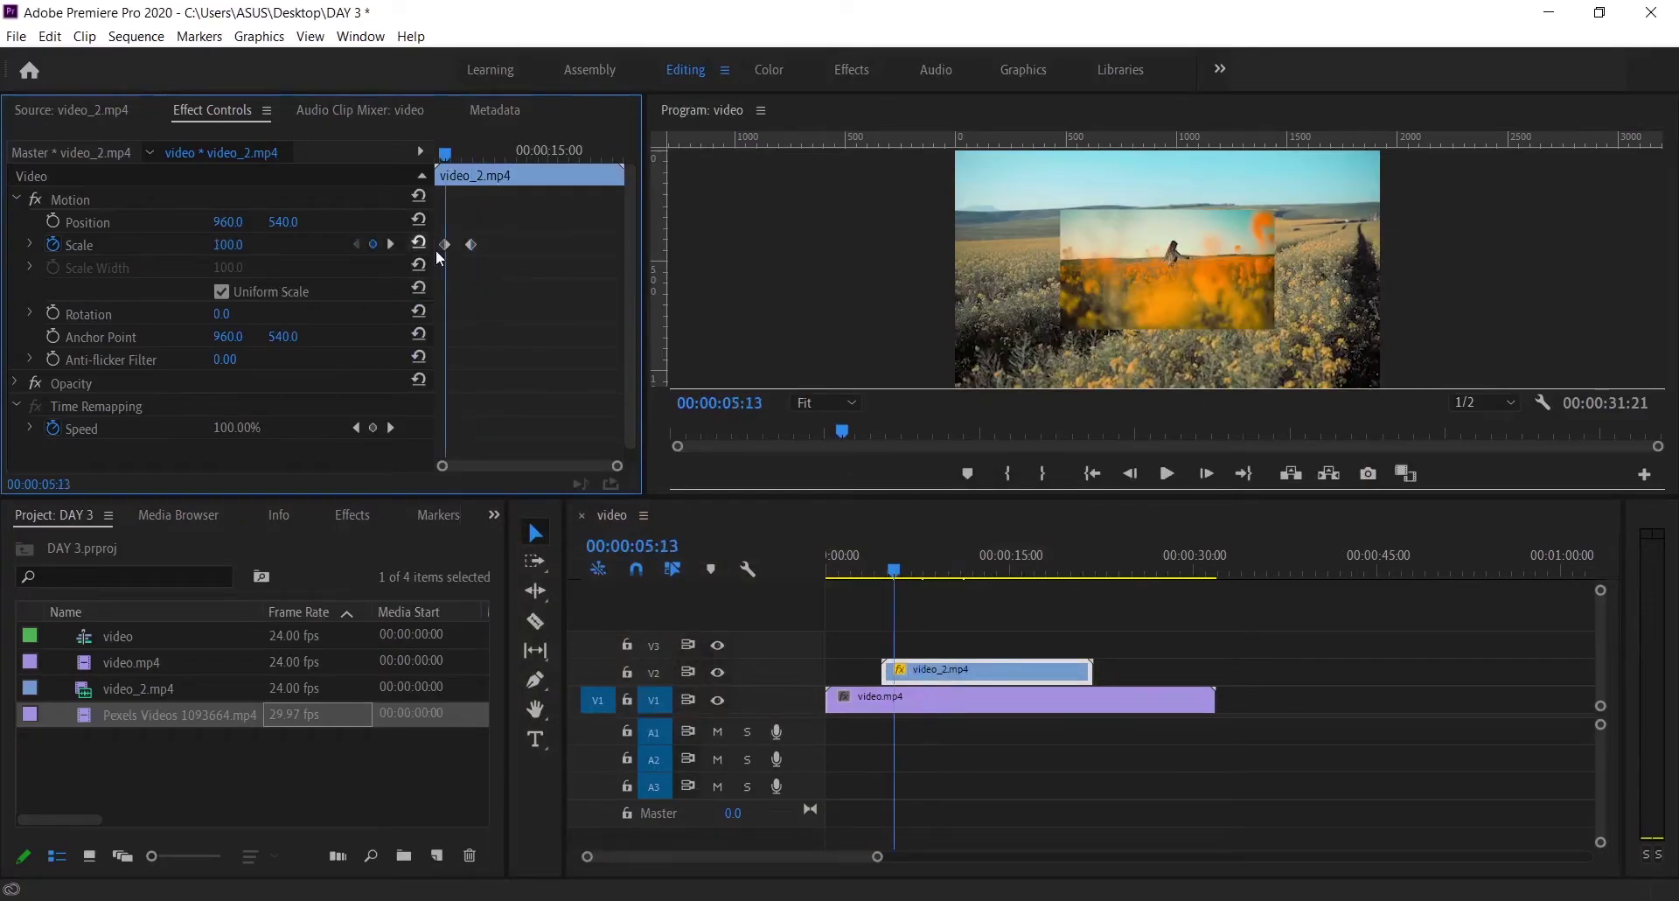
left_click(52, 220)
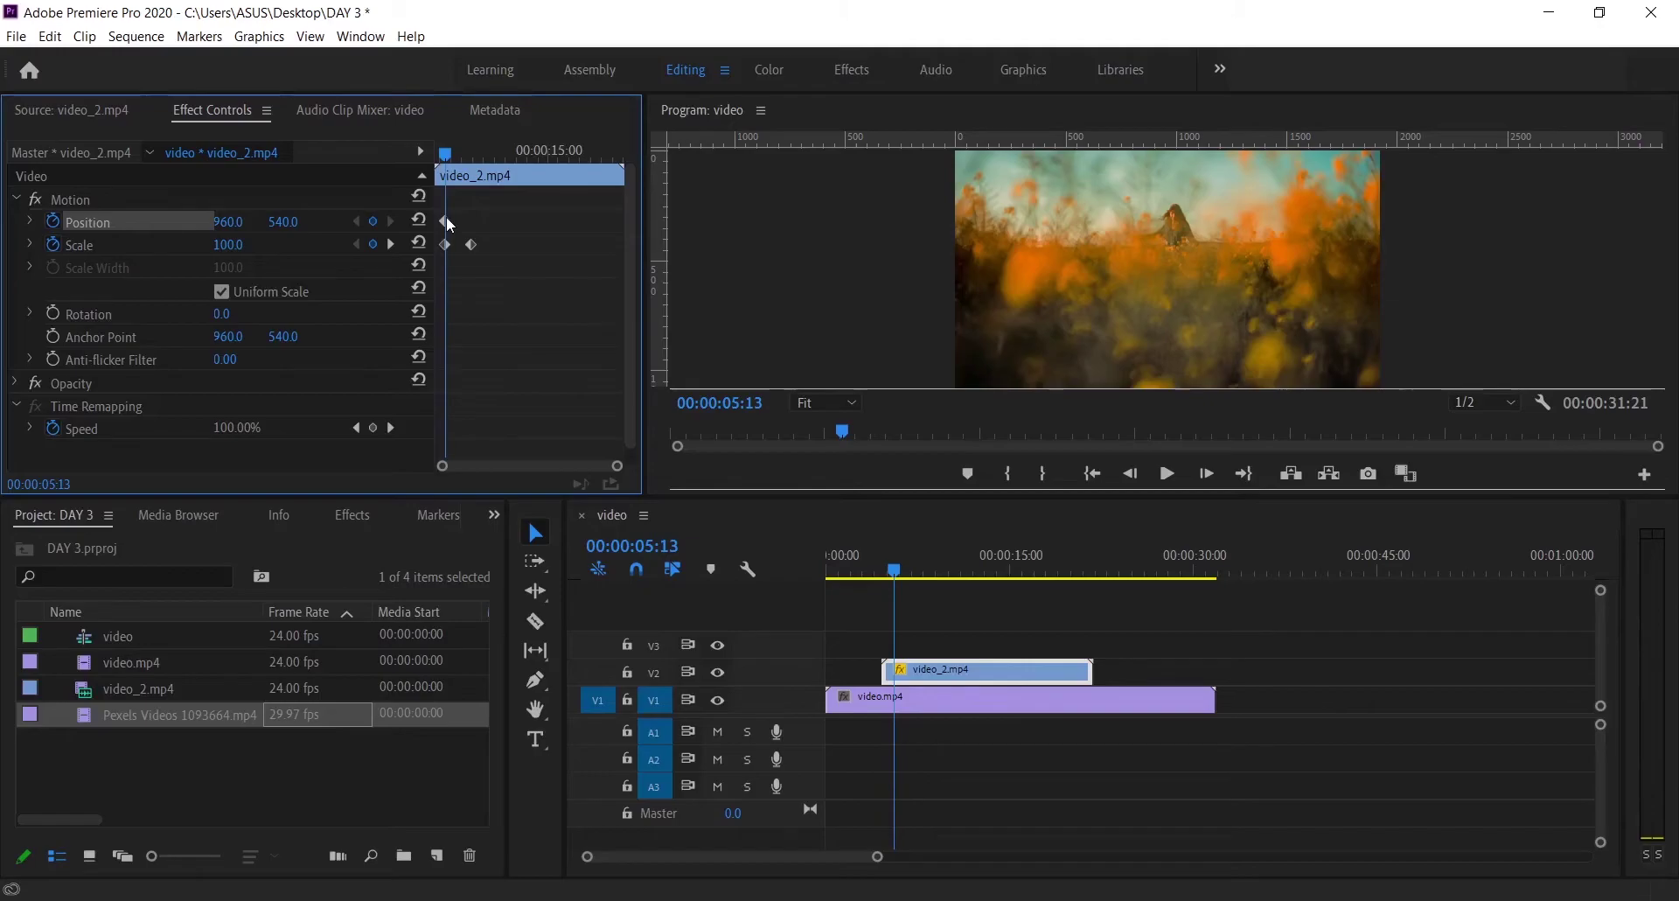
At the second Scale keyframe, set video_2.mp4's Position to 1363.0, 370.0, and play back the combined animation.
left_click(389, 245)
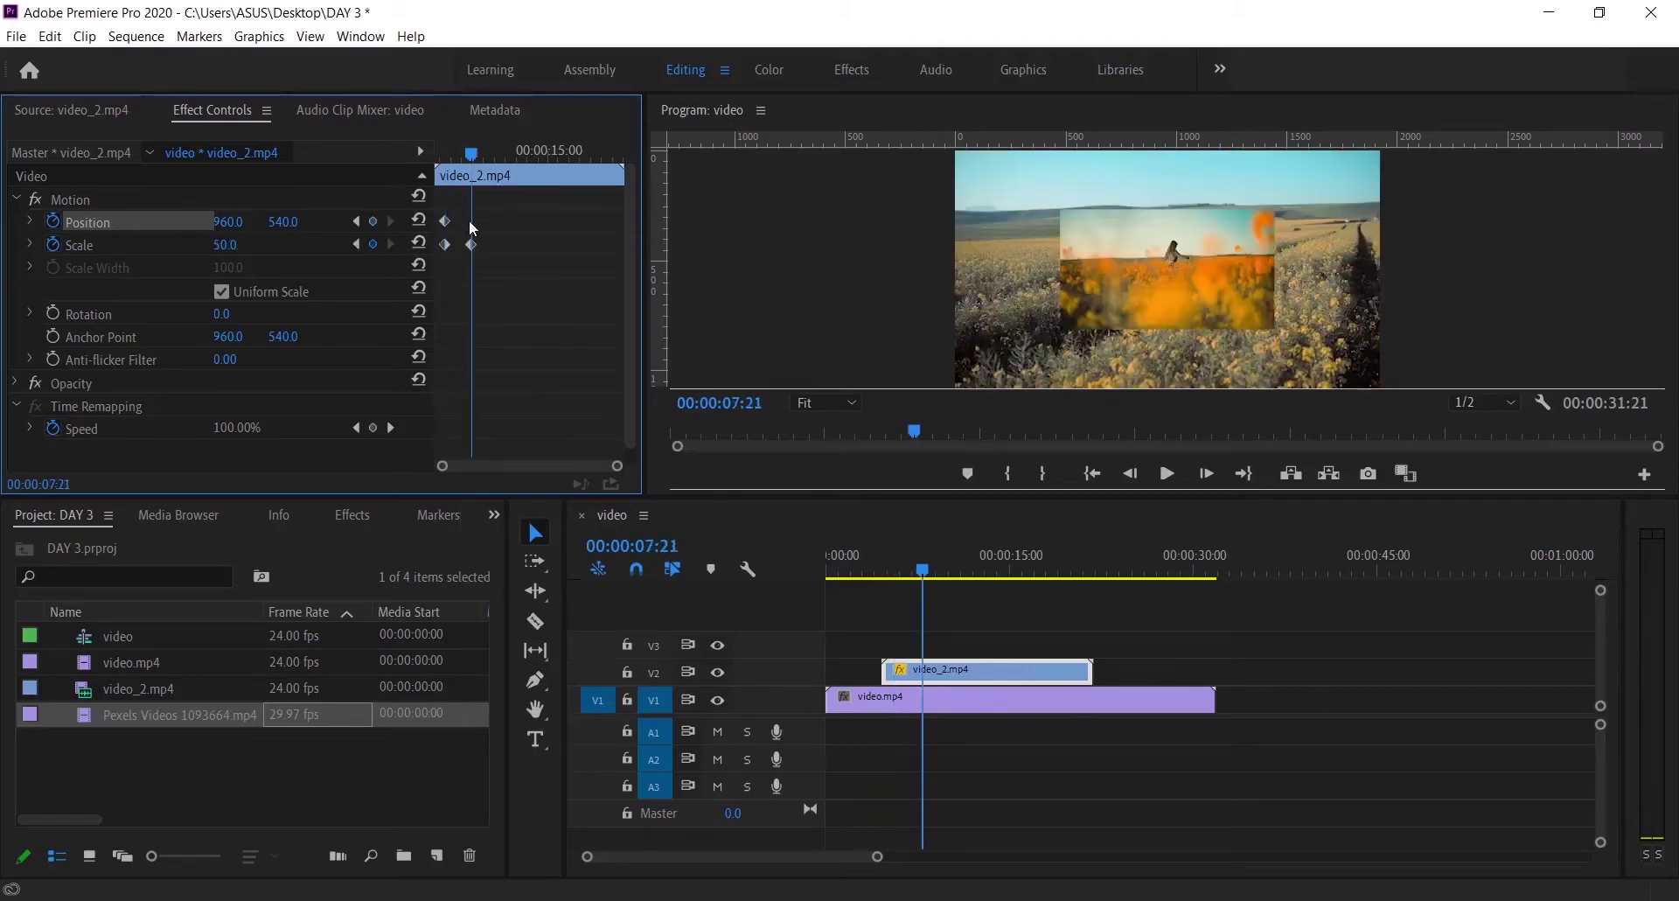
mouse_move(228, 221)
left_mouse_down()
mouse_move(271, 226)
mouse_move(239, 223)
left_mouse_up()
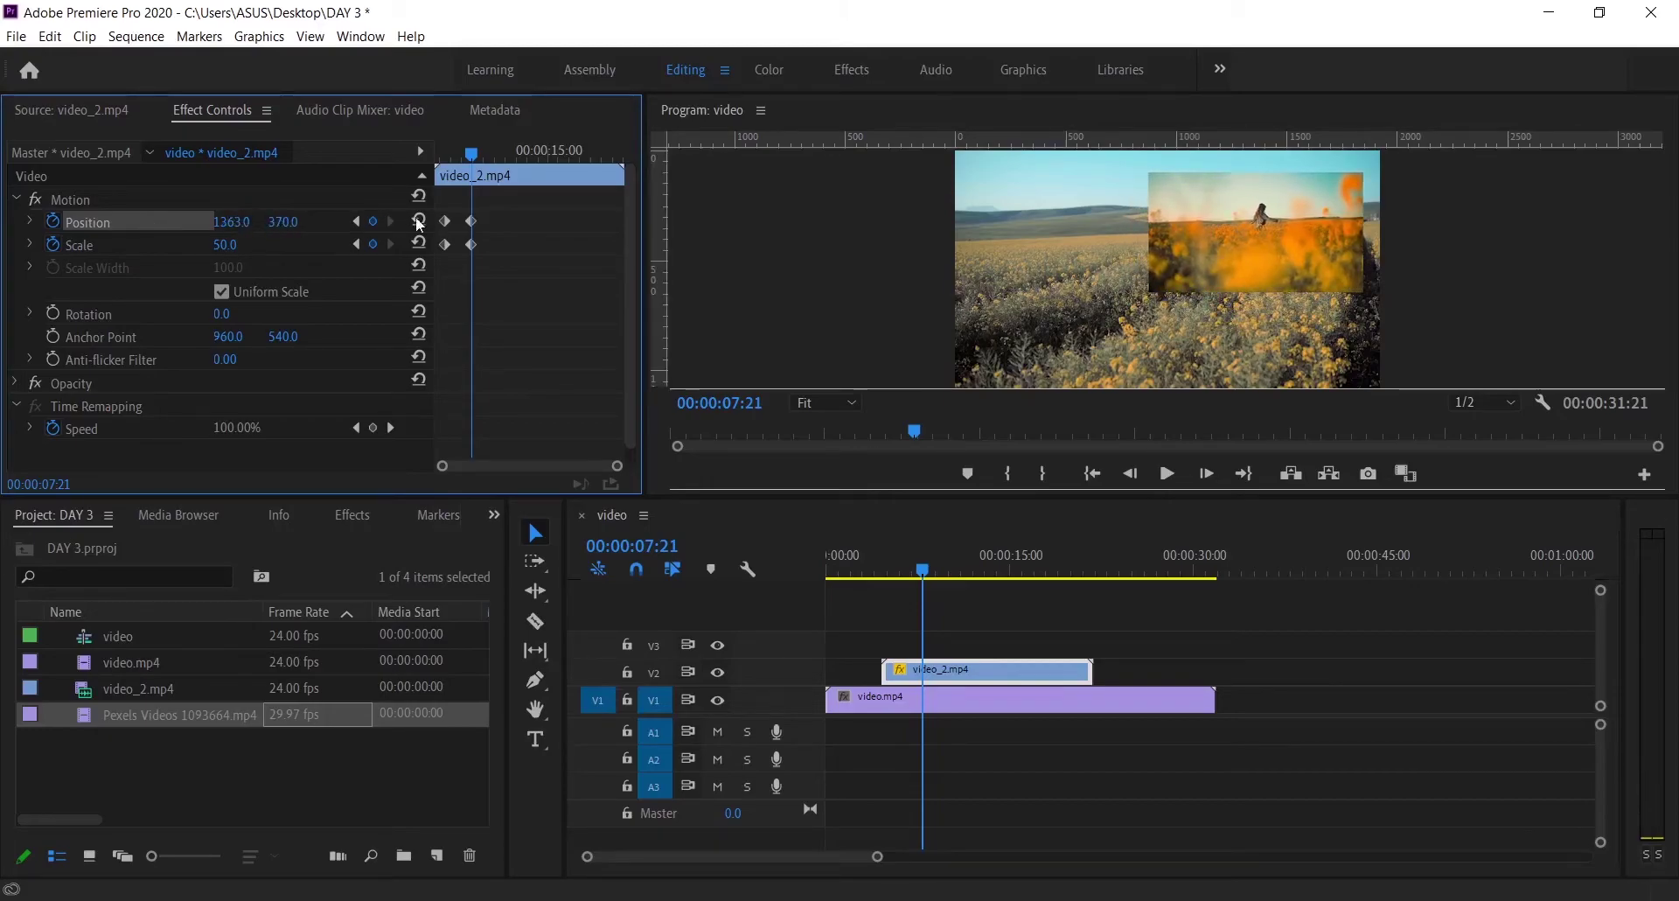
left_click(864, 570)
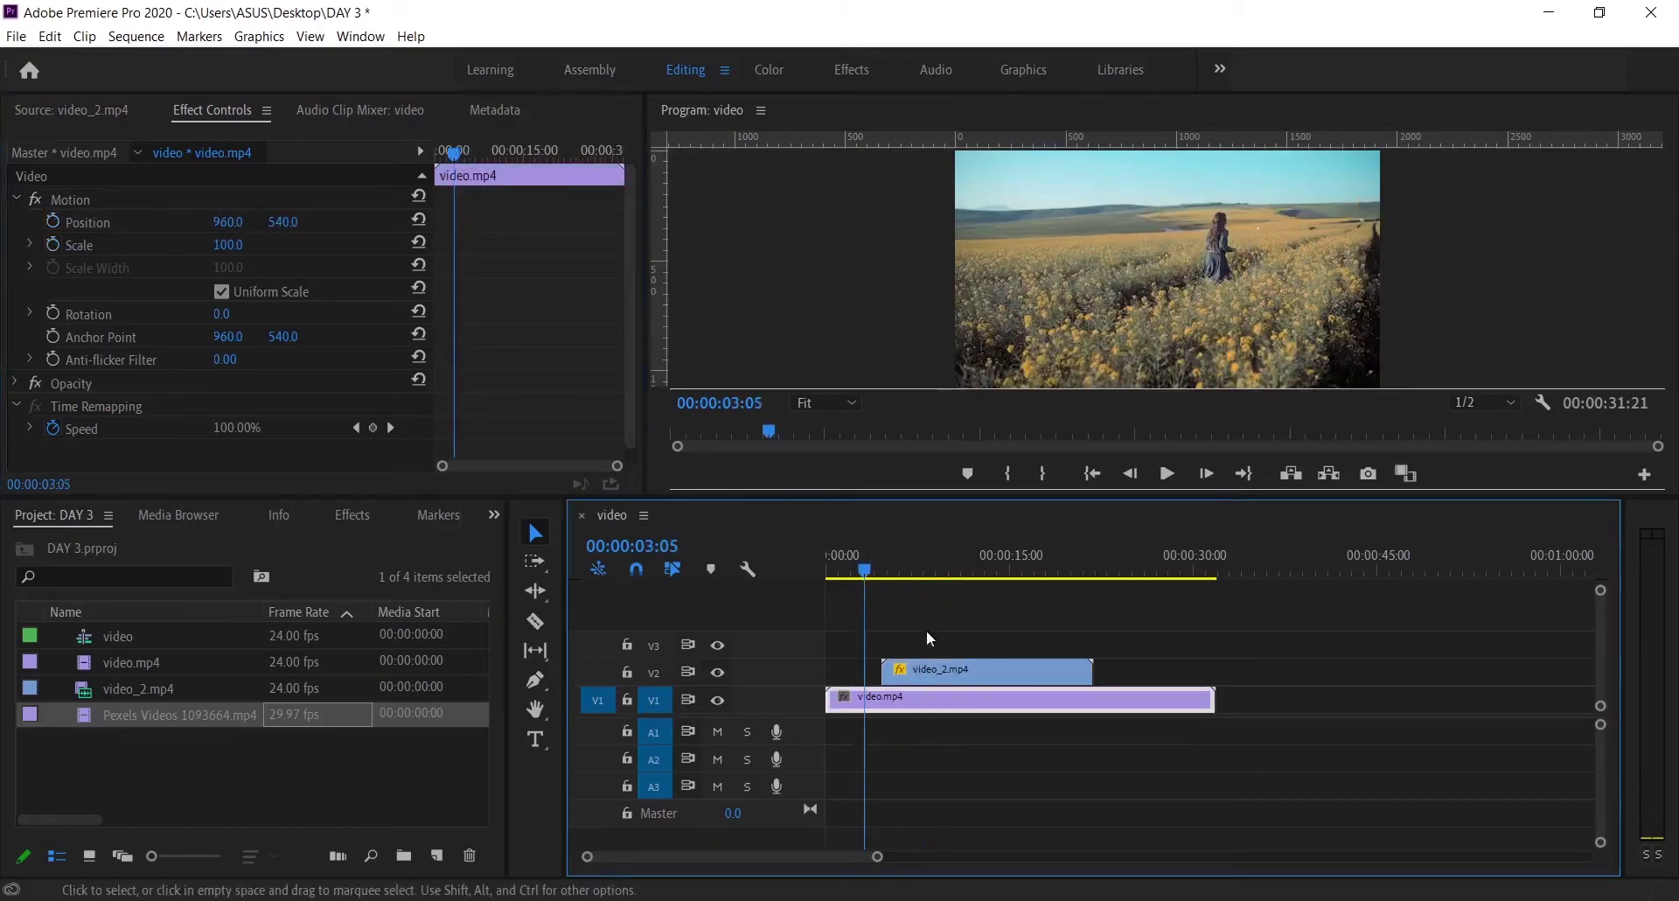
left_click(966, 670)
key("space")
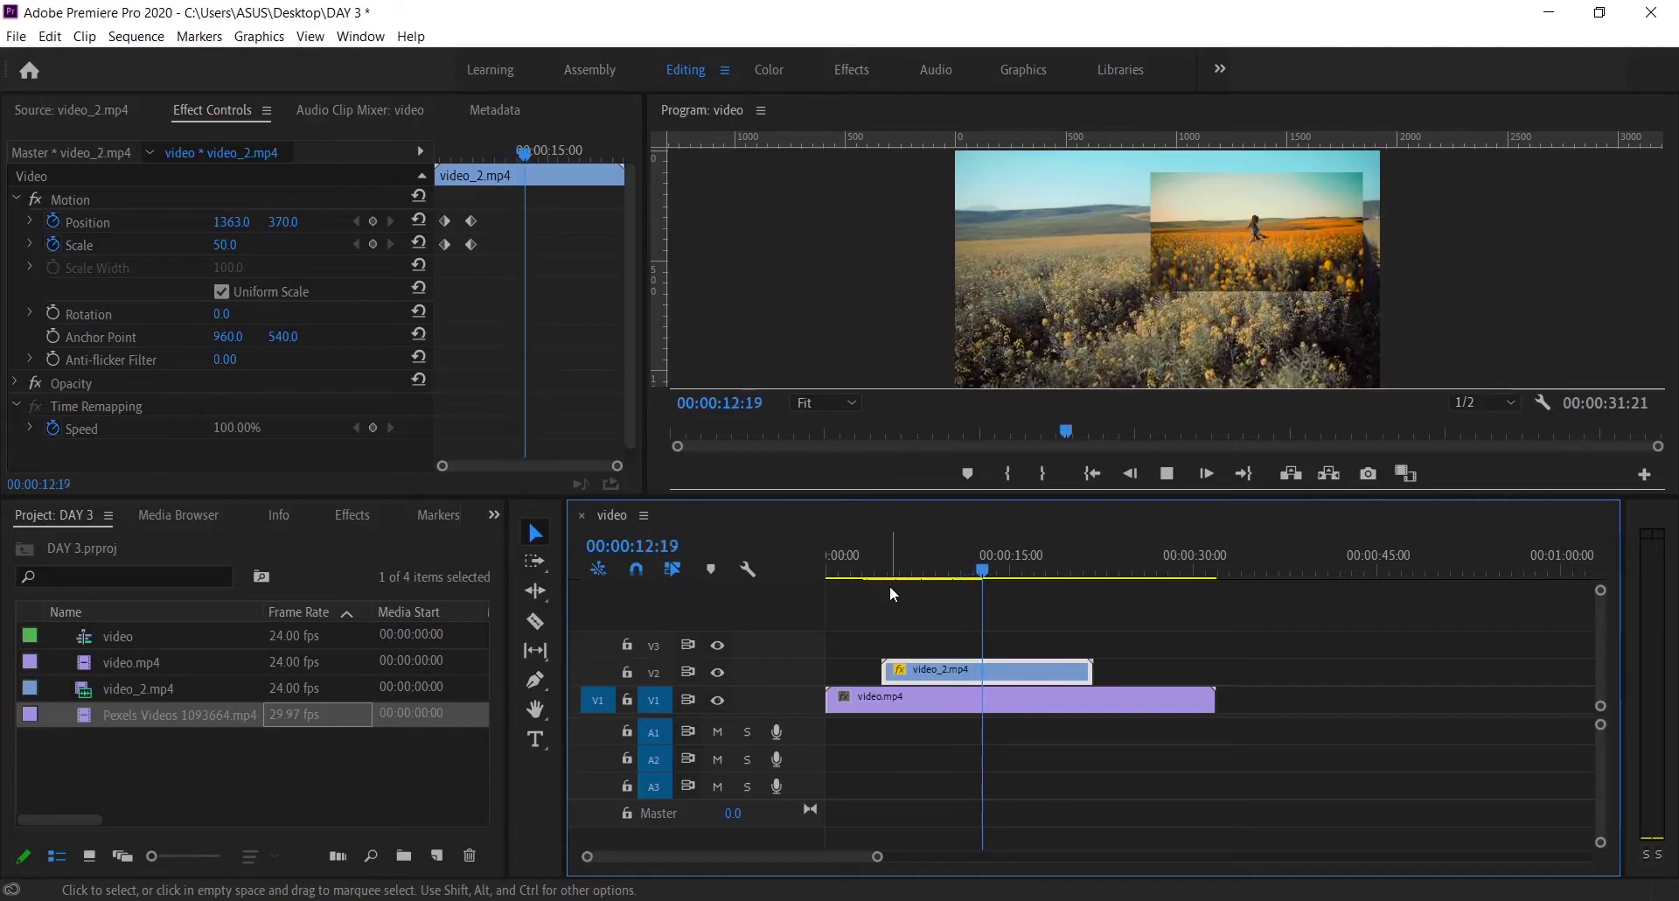
key("space")
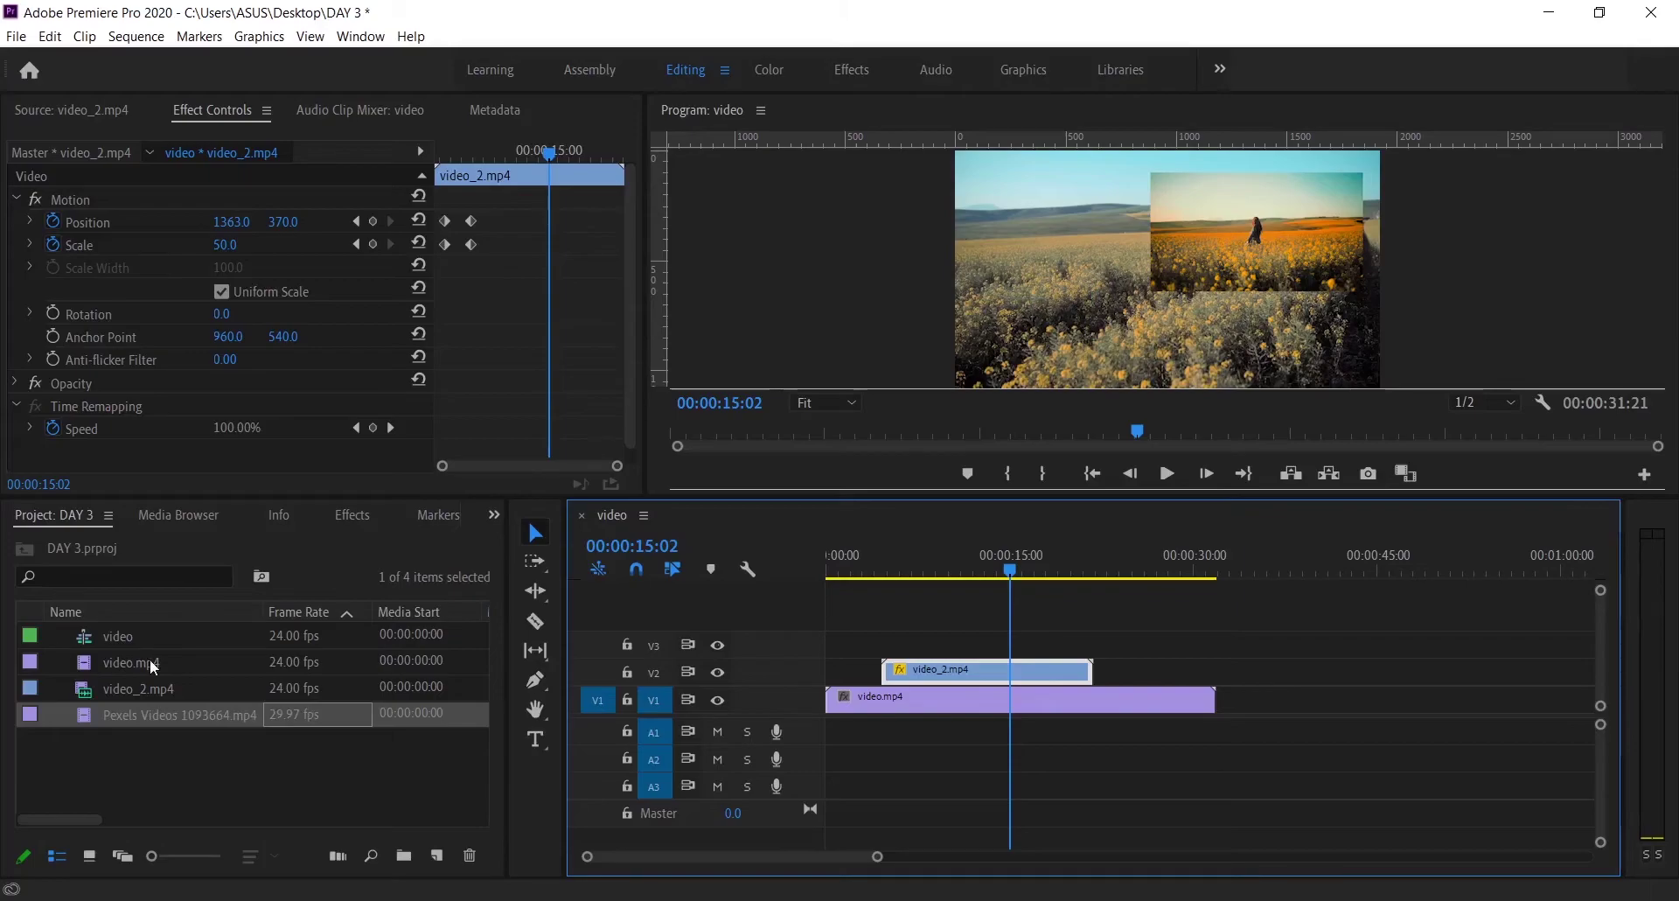
Place Pexels Videos 1093664.mp4 on track V2 at about 00:00:43:21, well after the other clips, and play it.
left_click(377, 714)
left_click_drag(257, 706, 1394, 690)
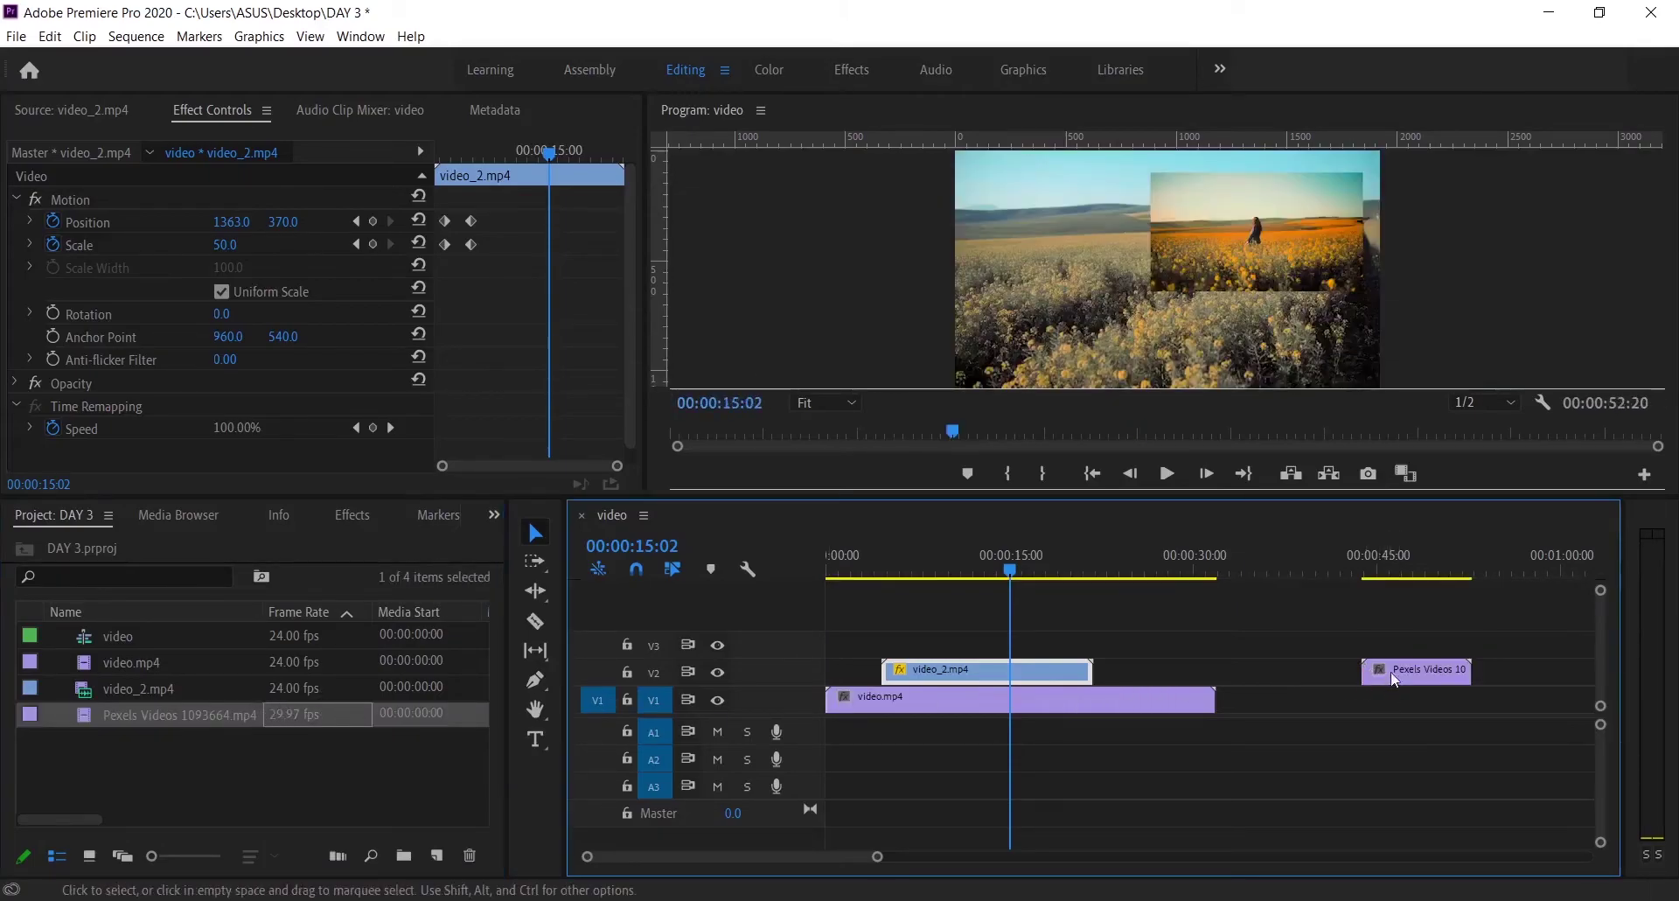
scroll(1398, 661, "up", 5)
left_click(1241, 579)
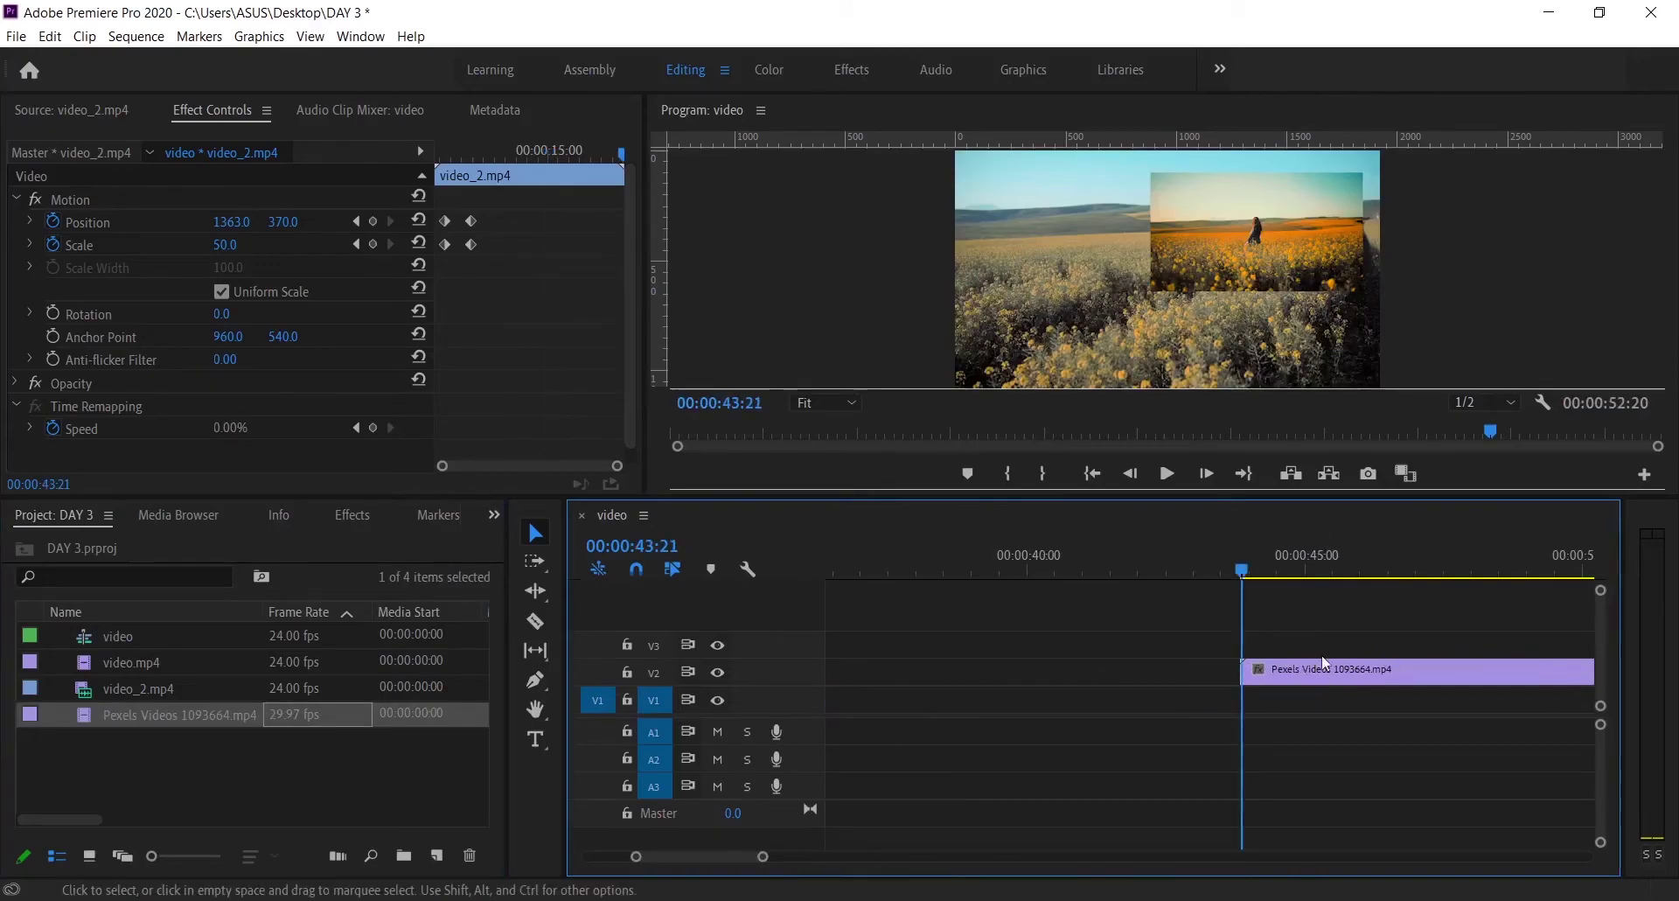
key("space")
scroll(1181, 654, "up", 3)
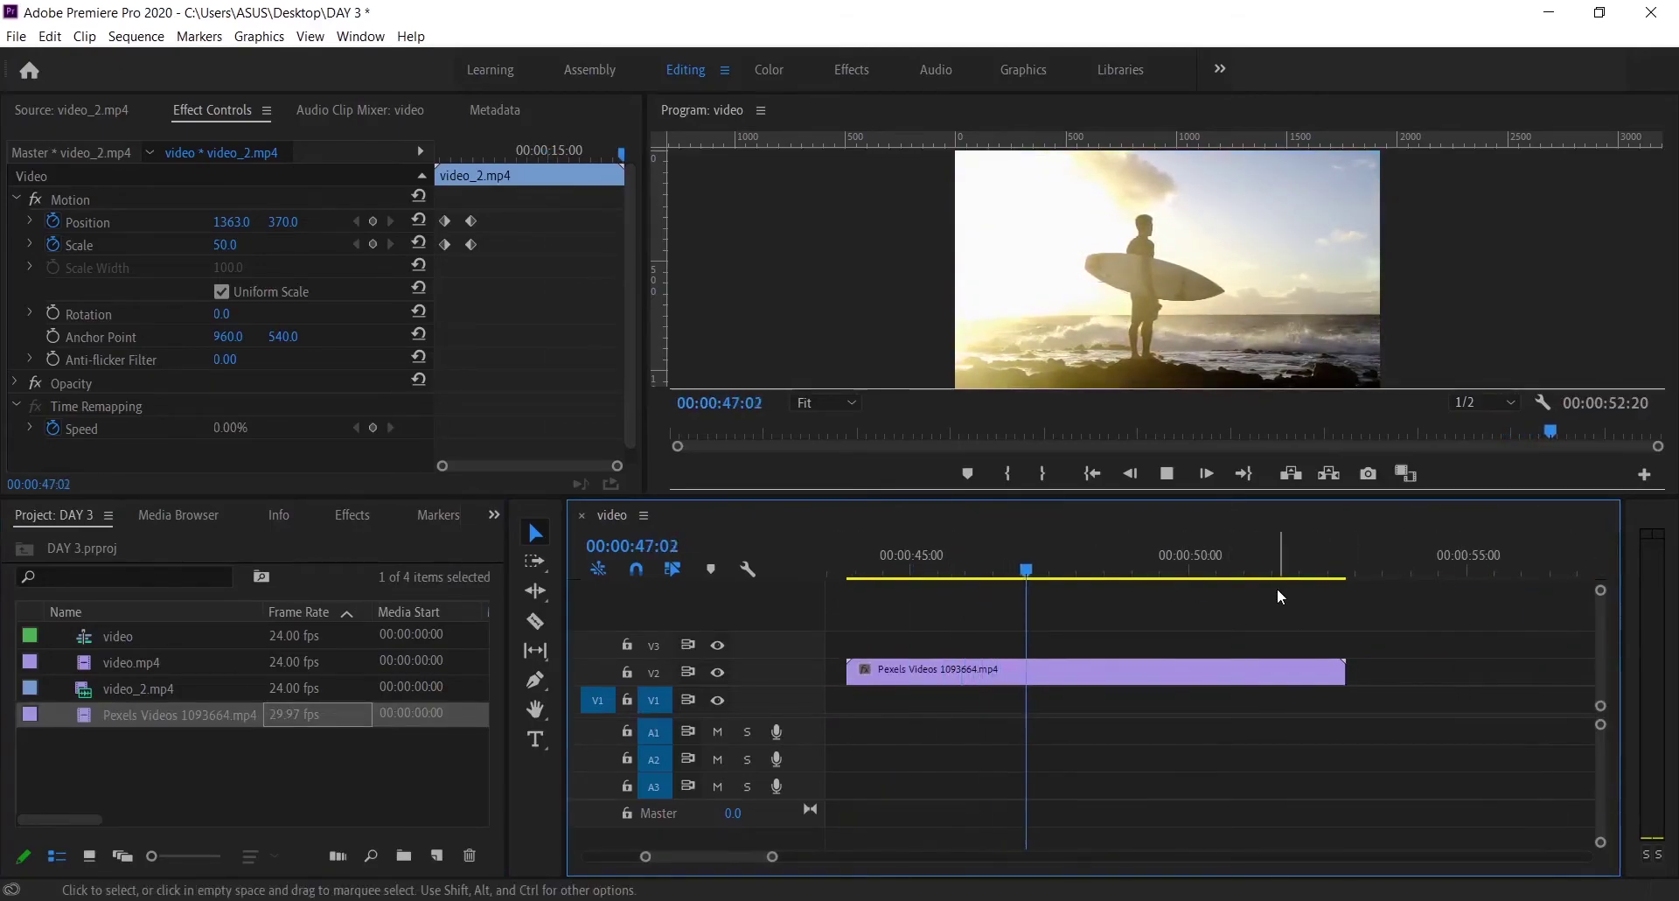
At 00:00:46:10, enable Scale animation on the Pexels clip with a first keyframe at 100.0.
left_click(903, 560)
left_click_drag(909, 573, 991, 568)
left_click(1135, 674)
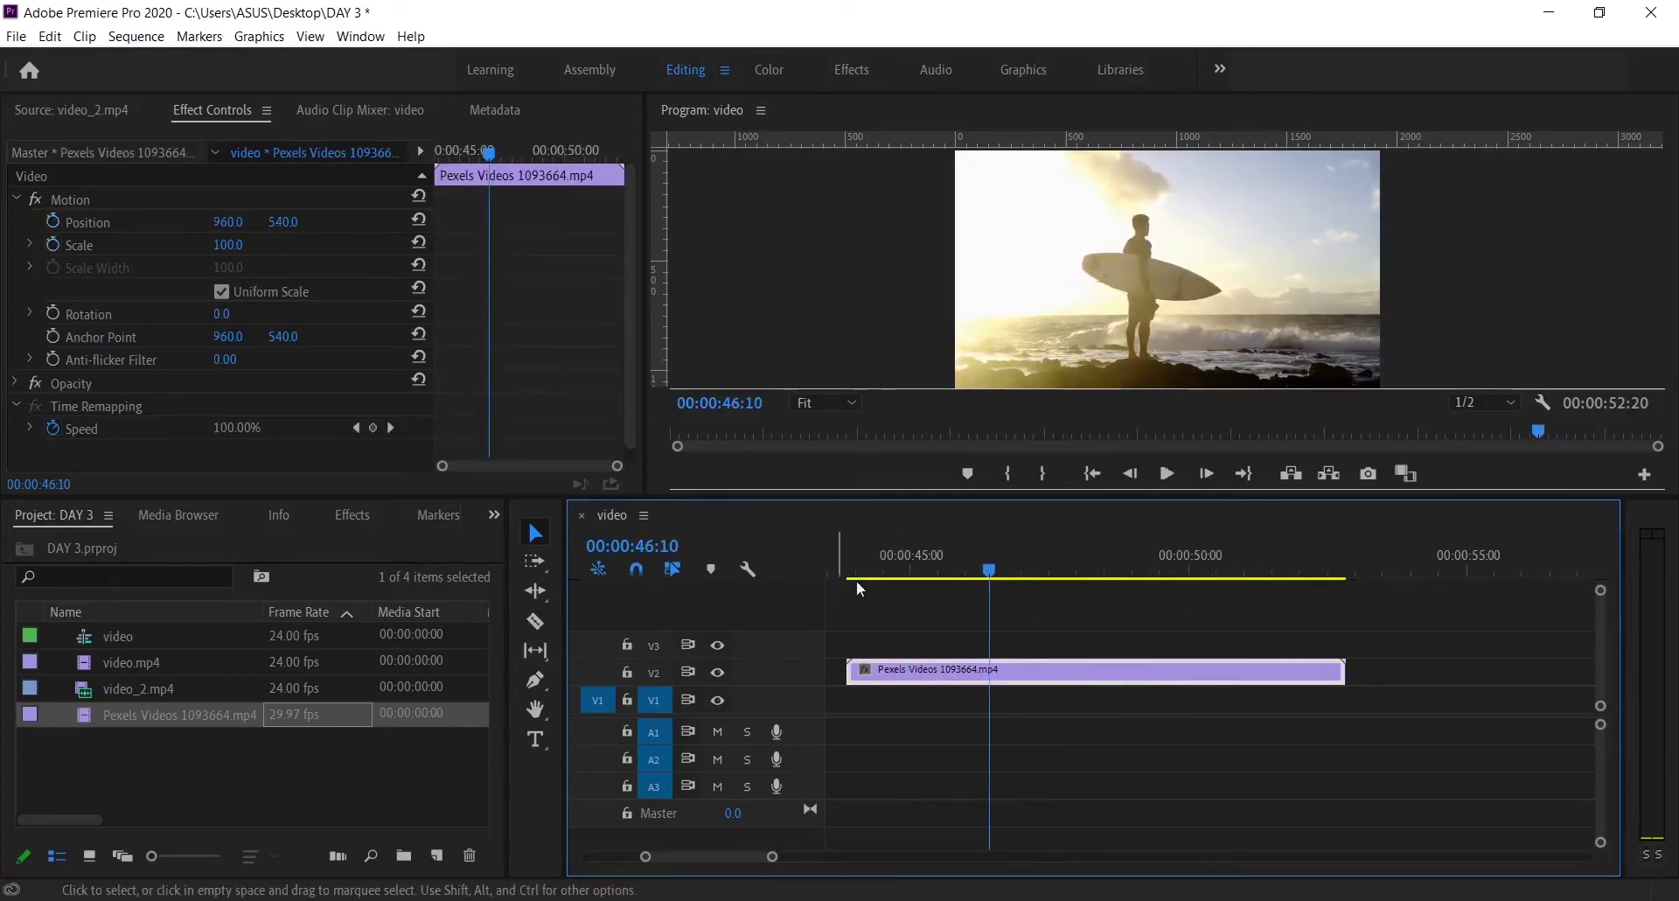
left_click(54, 247)
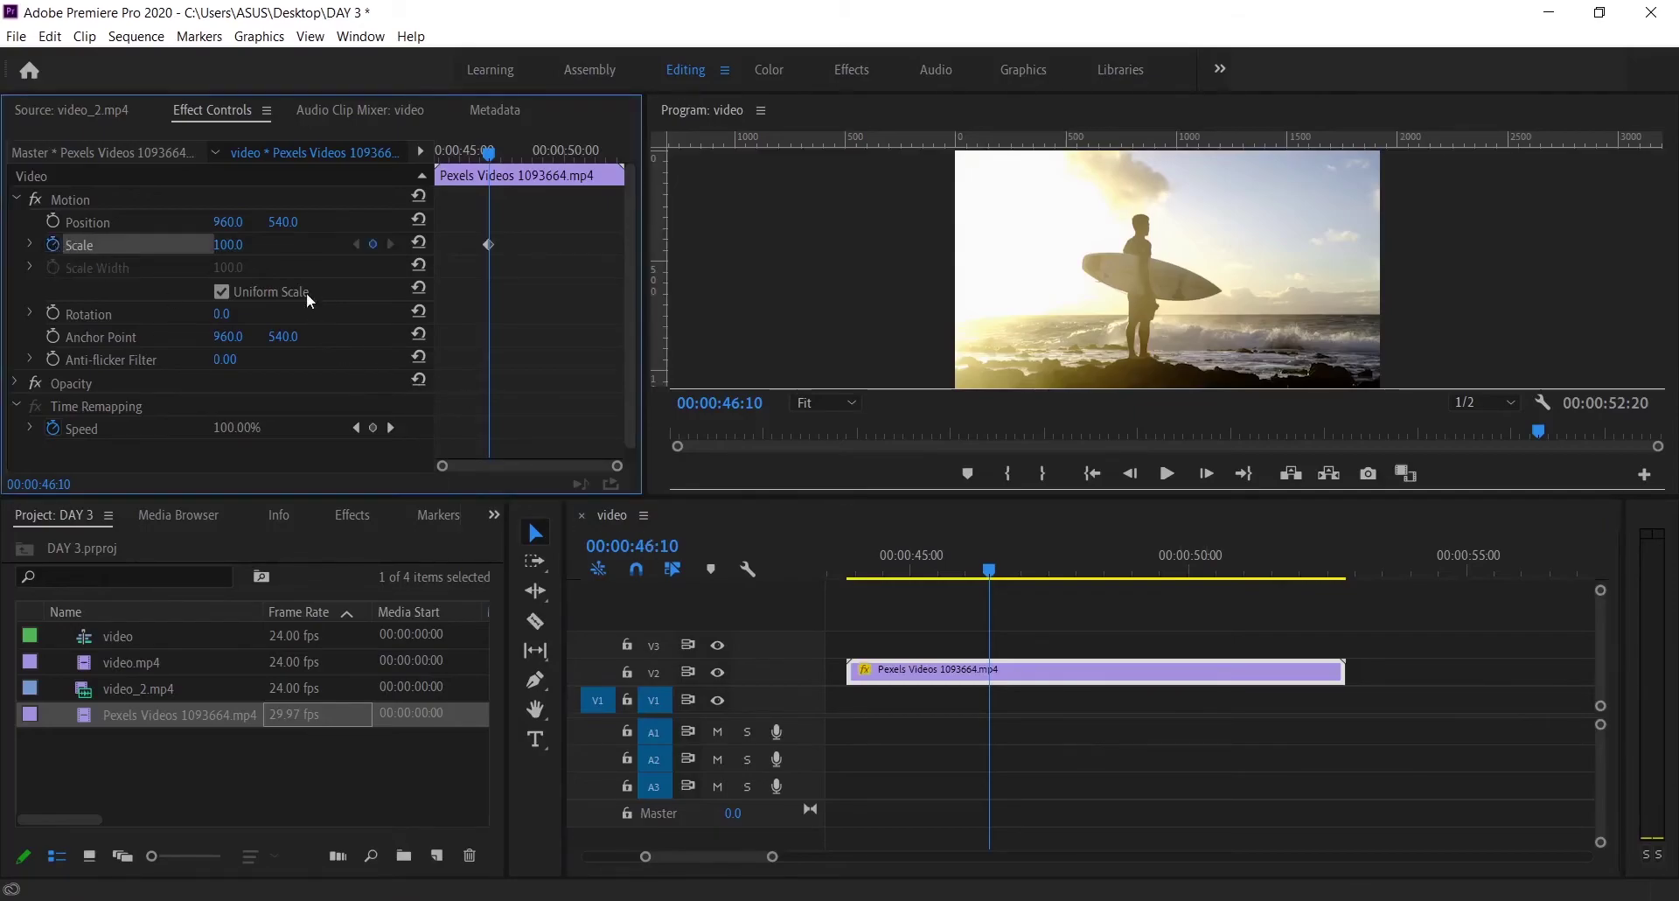
At 00:00:47:21, set the Pexels clip's Scale to 150.0 as a second keyframe.
left_click_drag(483, 155, 519, 159)
left_click(234, 245)
type("150")
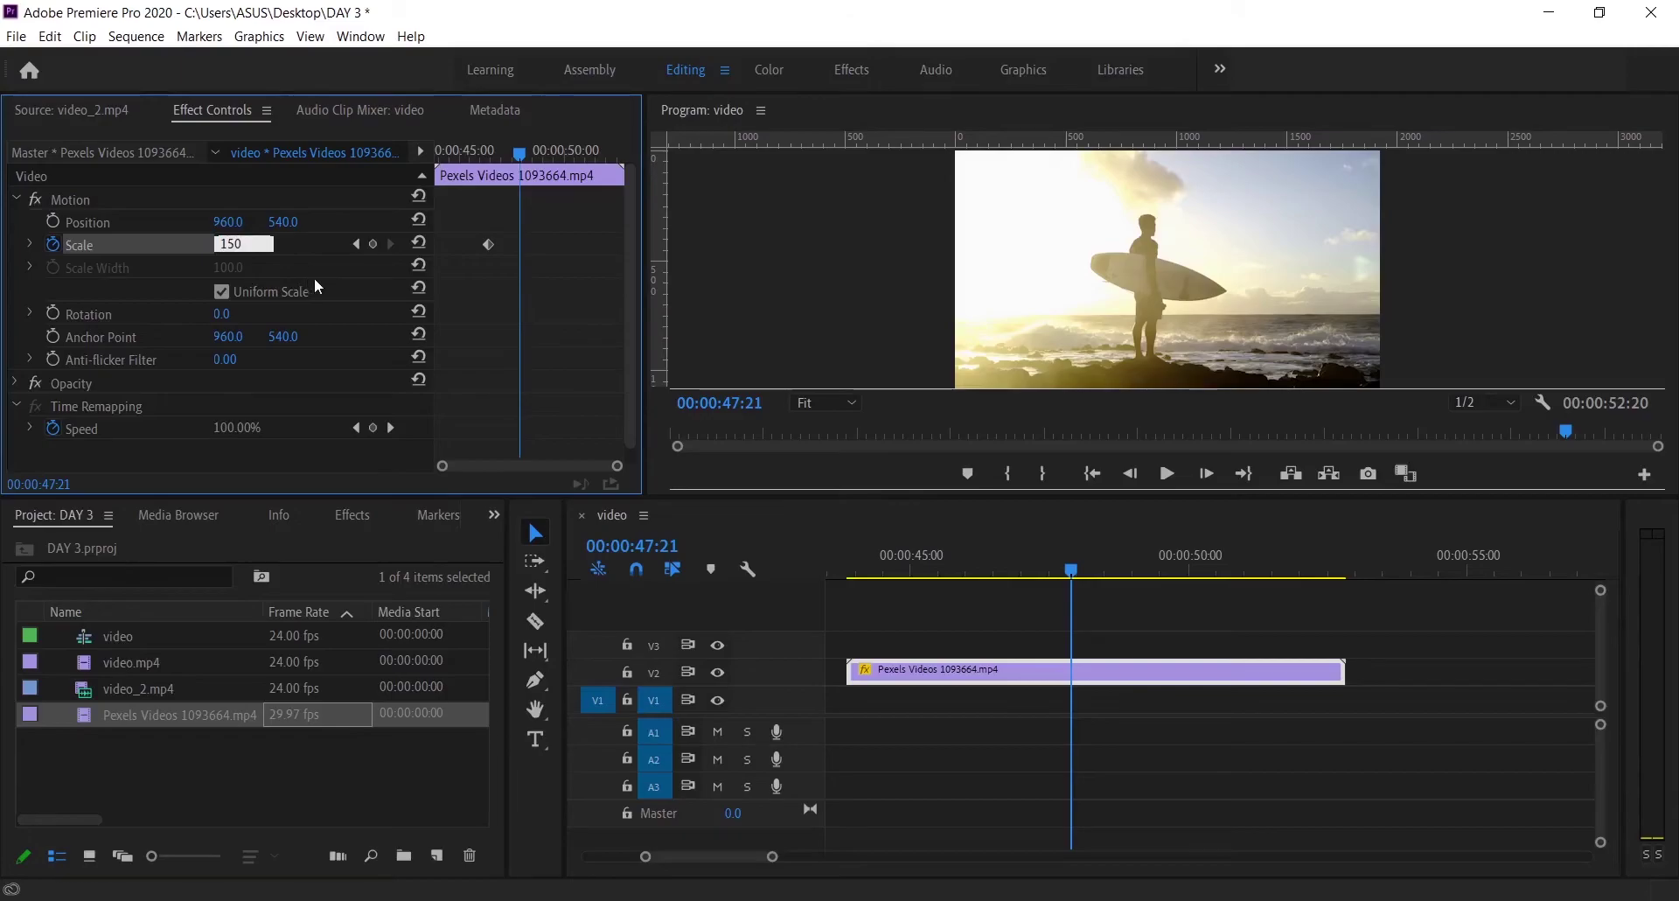
key("Return")
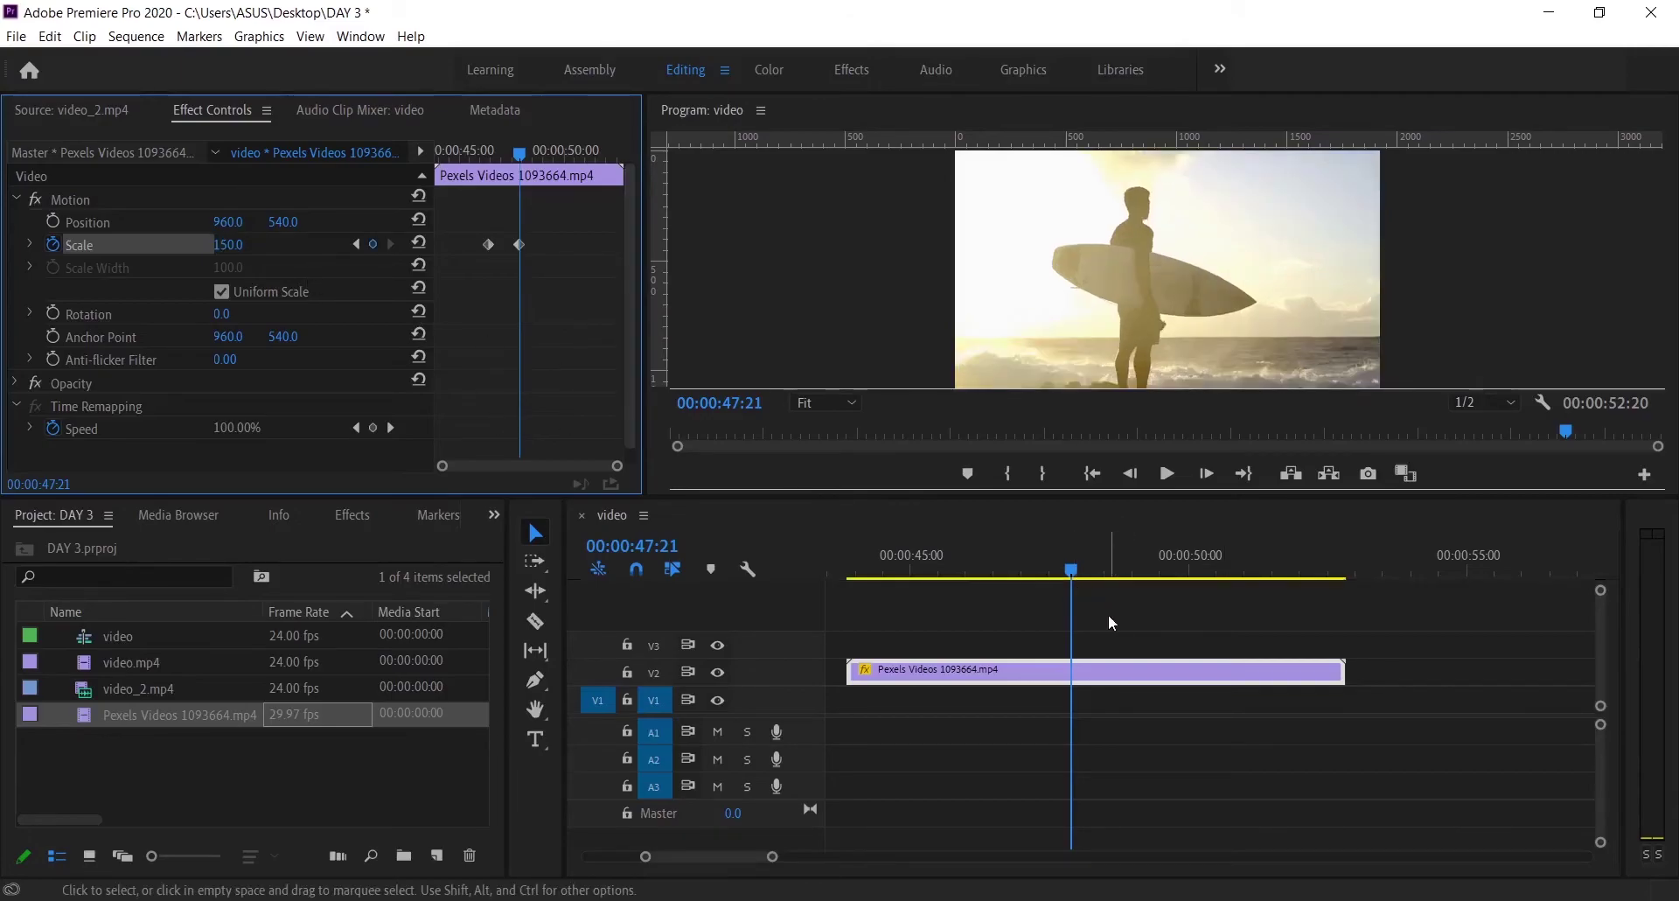
At 00:00:48:10, set the Pexels clip's Scale back to 100.0 as a third keyframe.
left_click(530, 161)
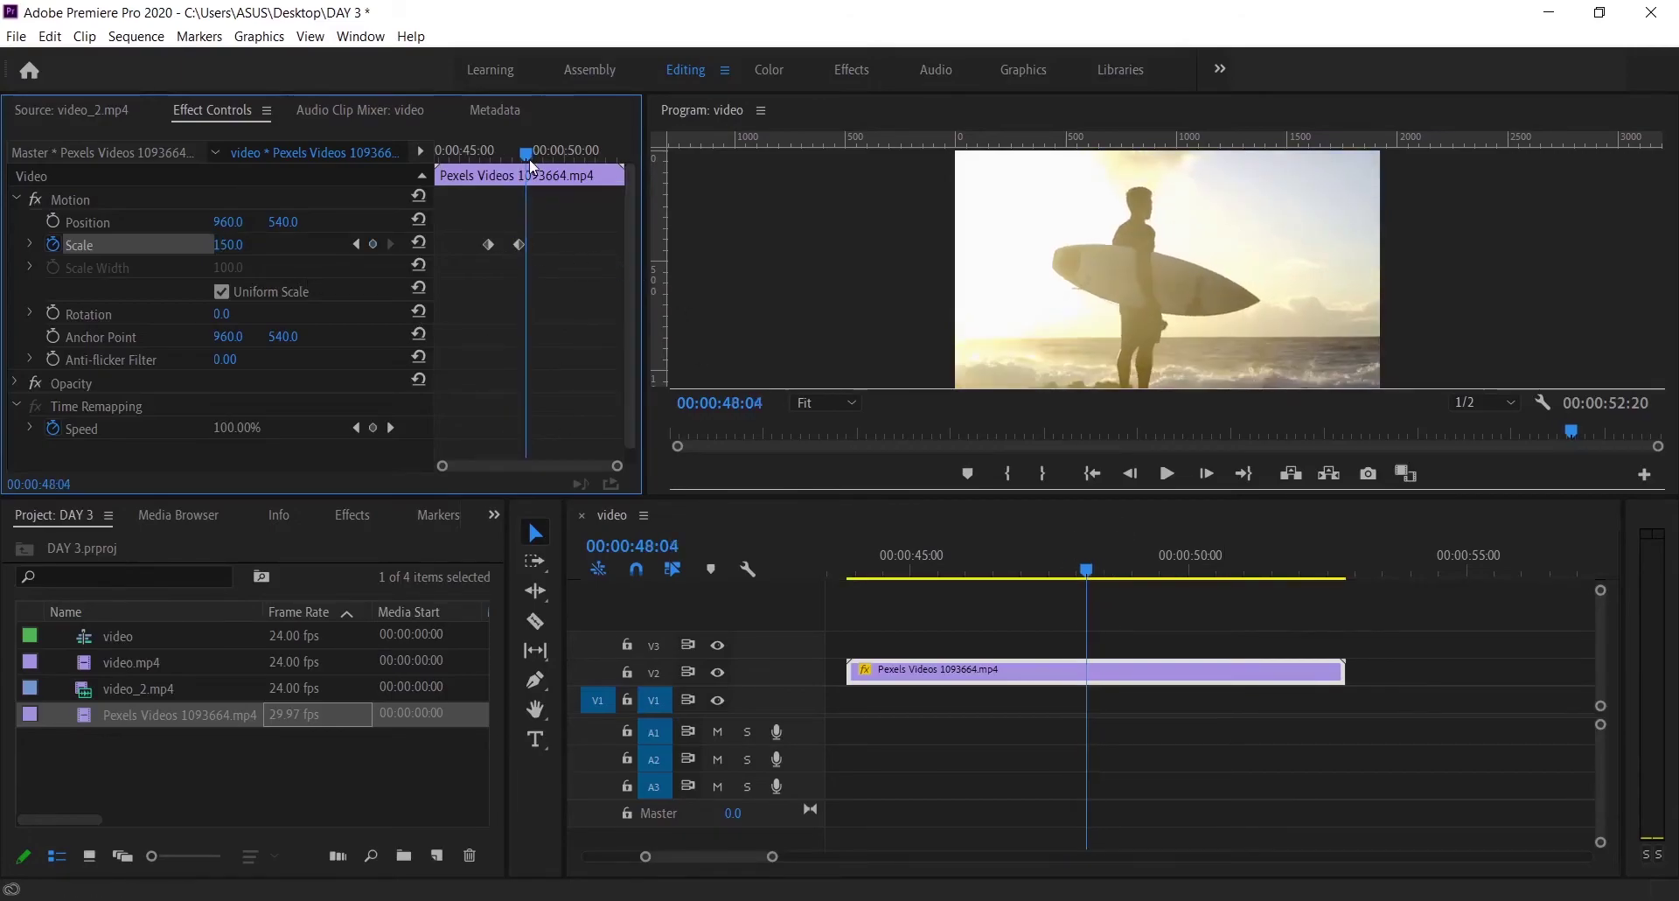
left_click_drag(529, 160, 534, 158)
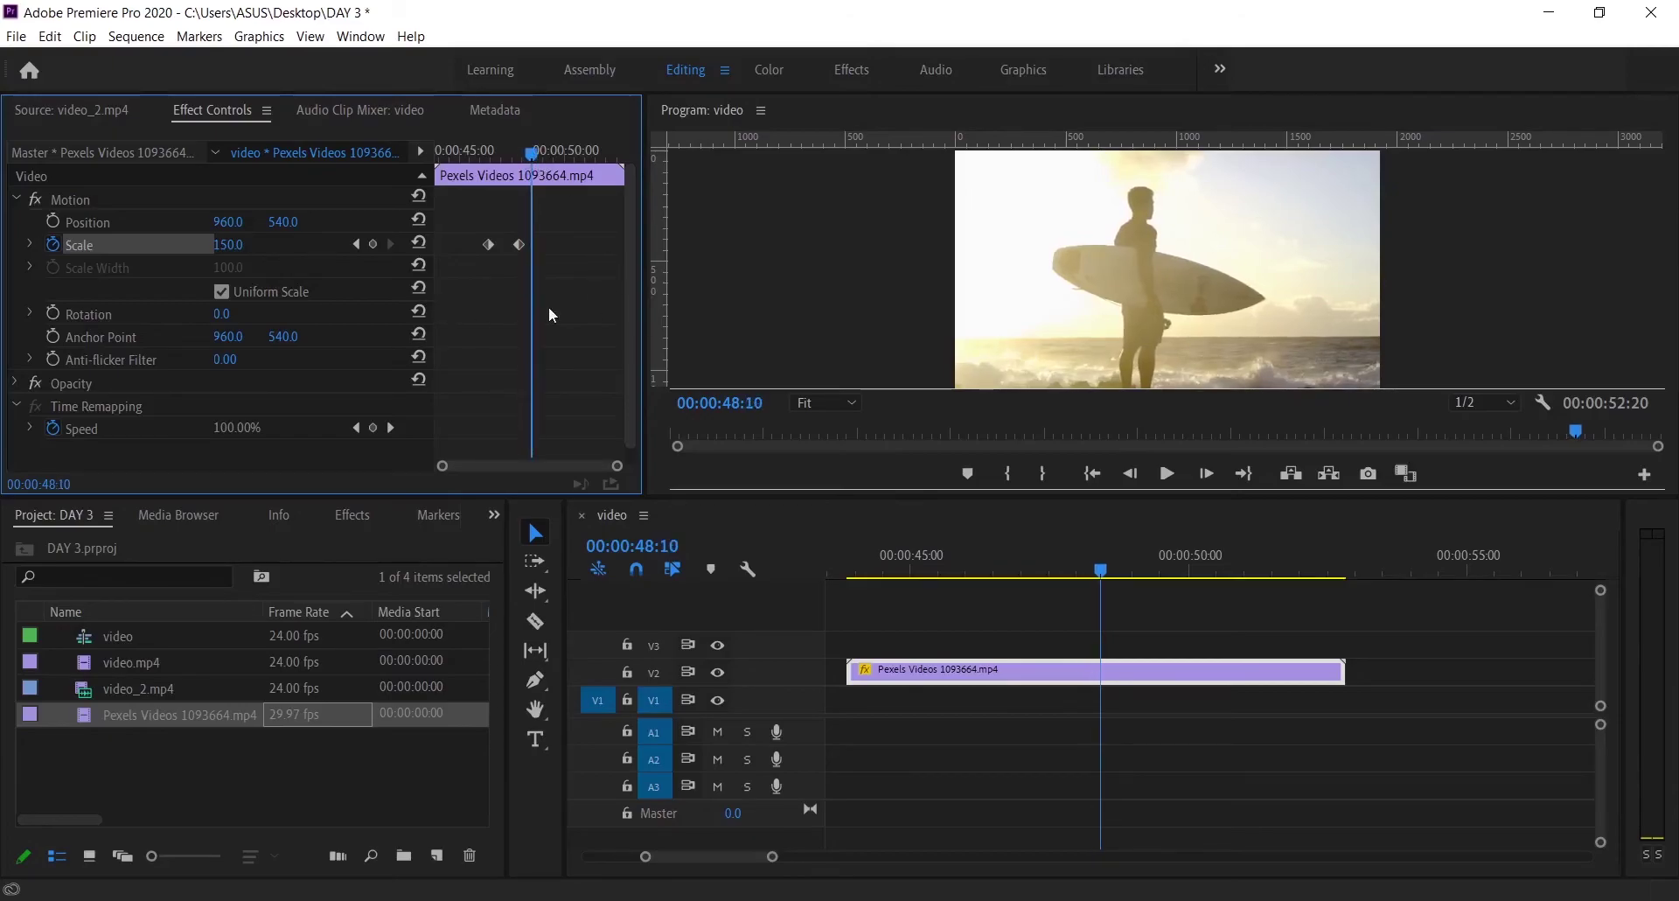
left_click(233, 250)
key("Return")
Play back the Pexels clip from its start to review the zoom in and out across the three Scale keyframes.
left_click(849, 555)
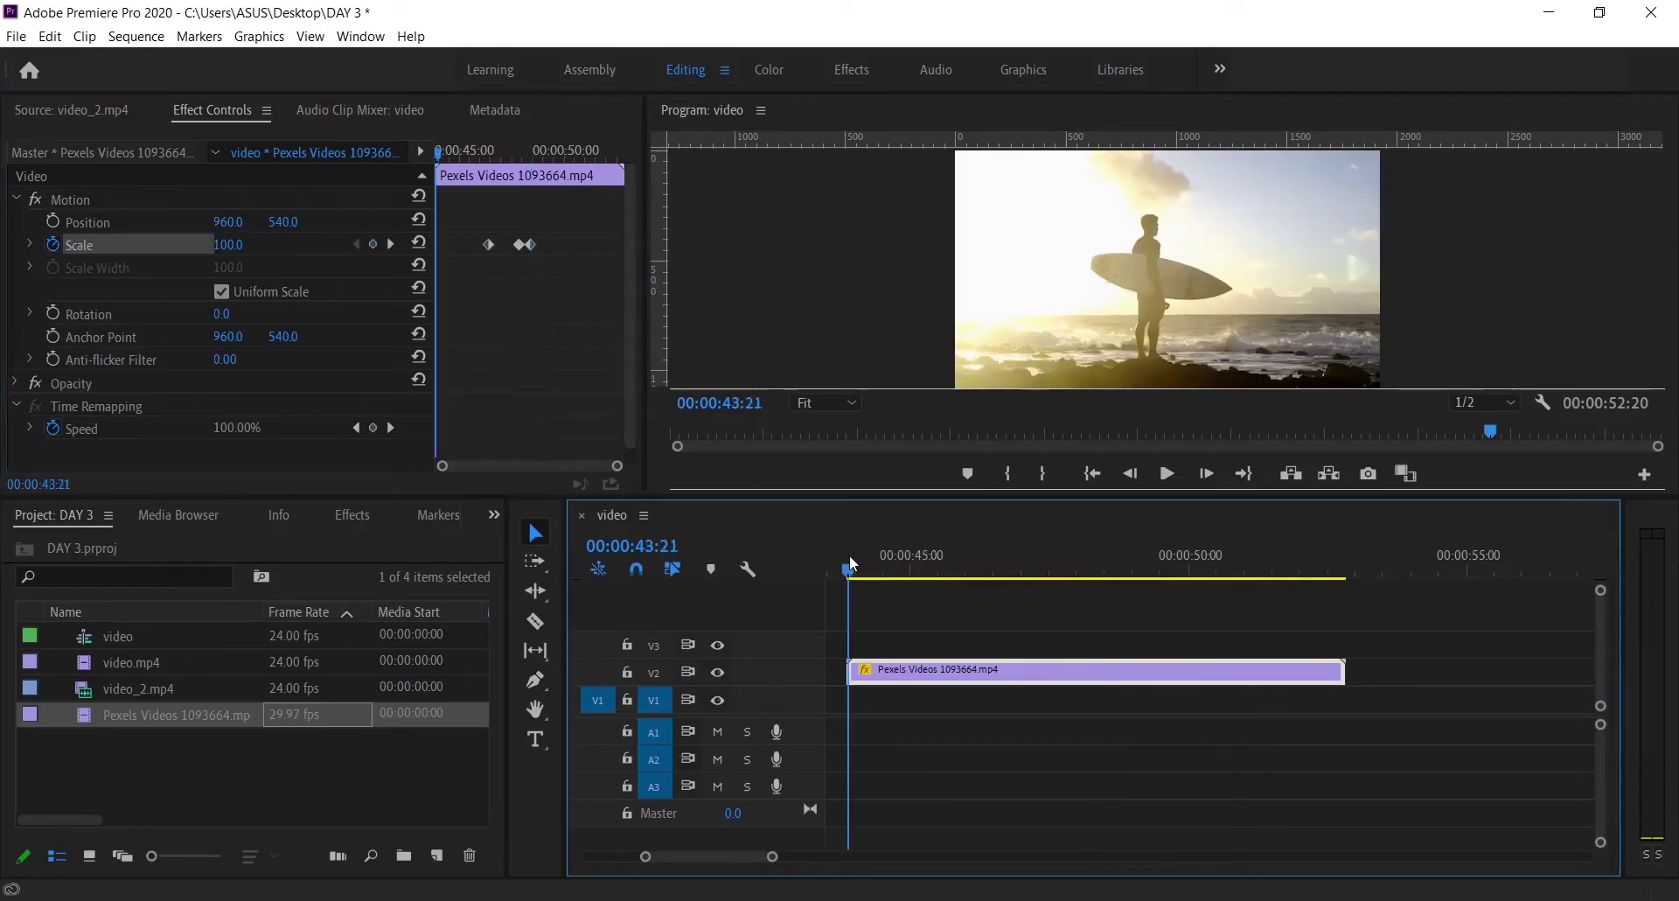
key("space")
scroll(1409, 606, "up", 5)
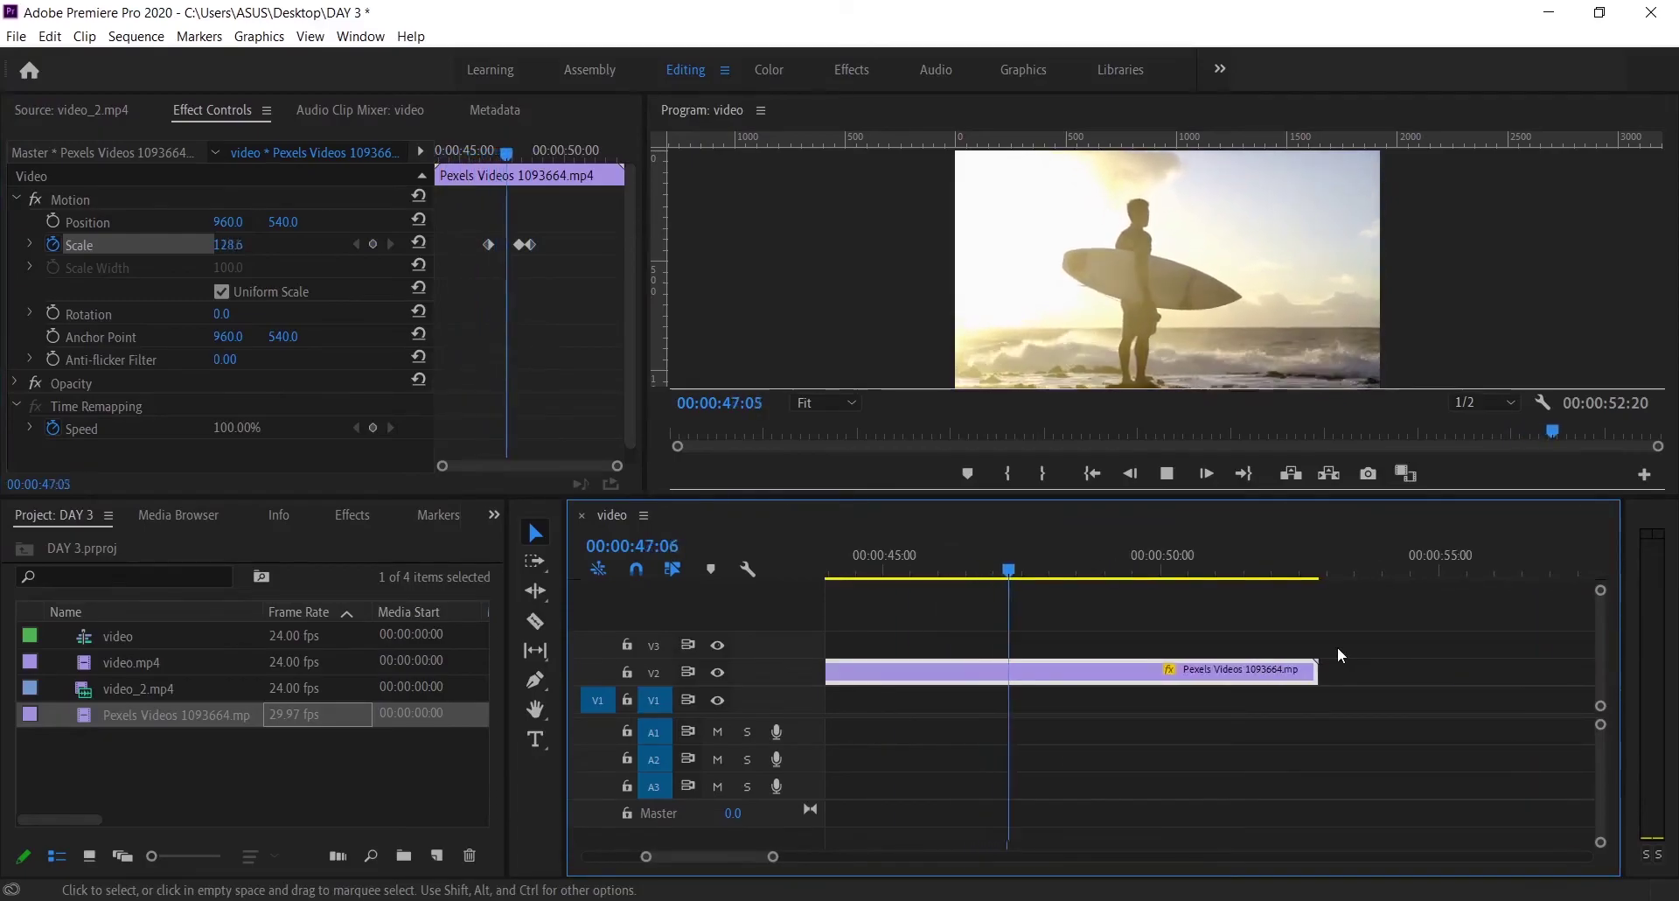
scroll(1335, 647, "down", 3)
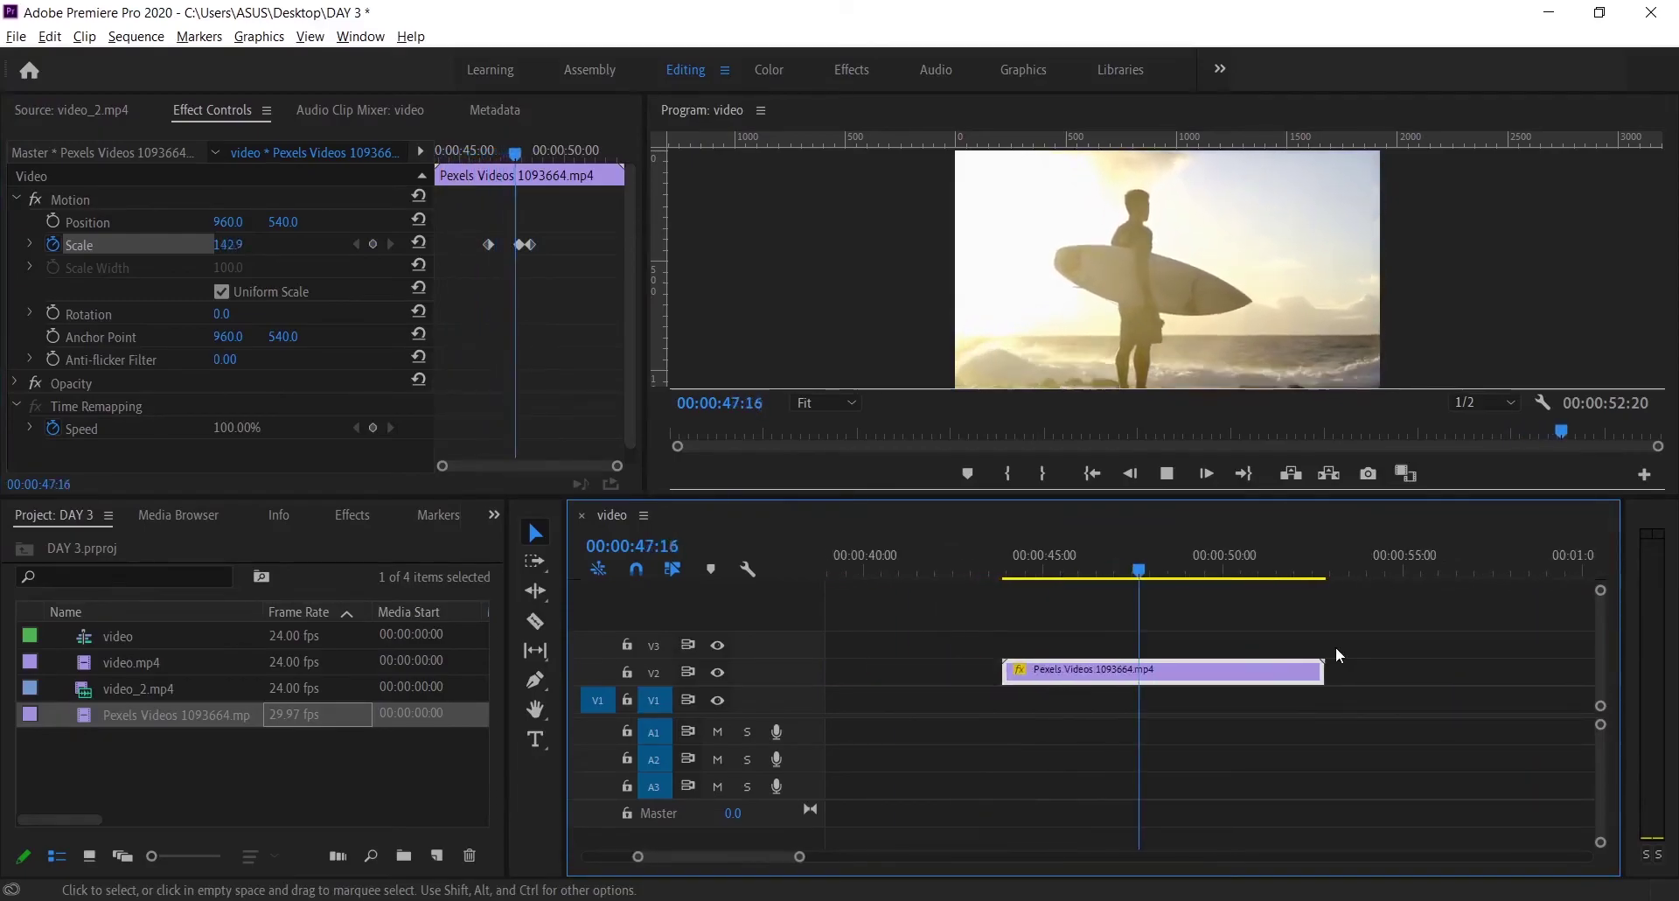
left_click(1091, 551)
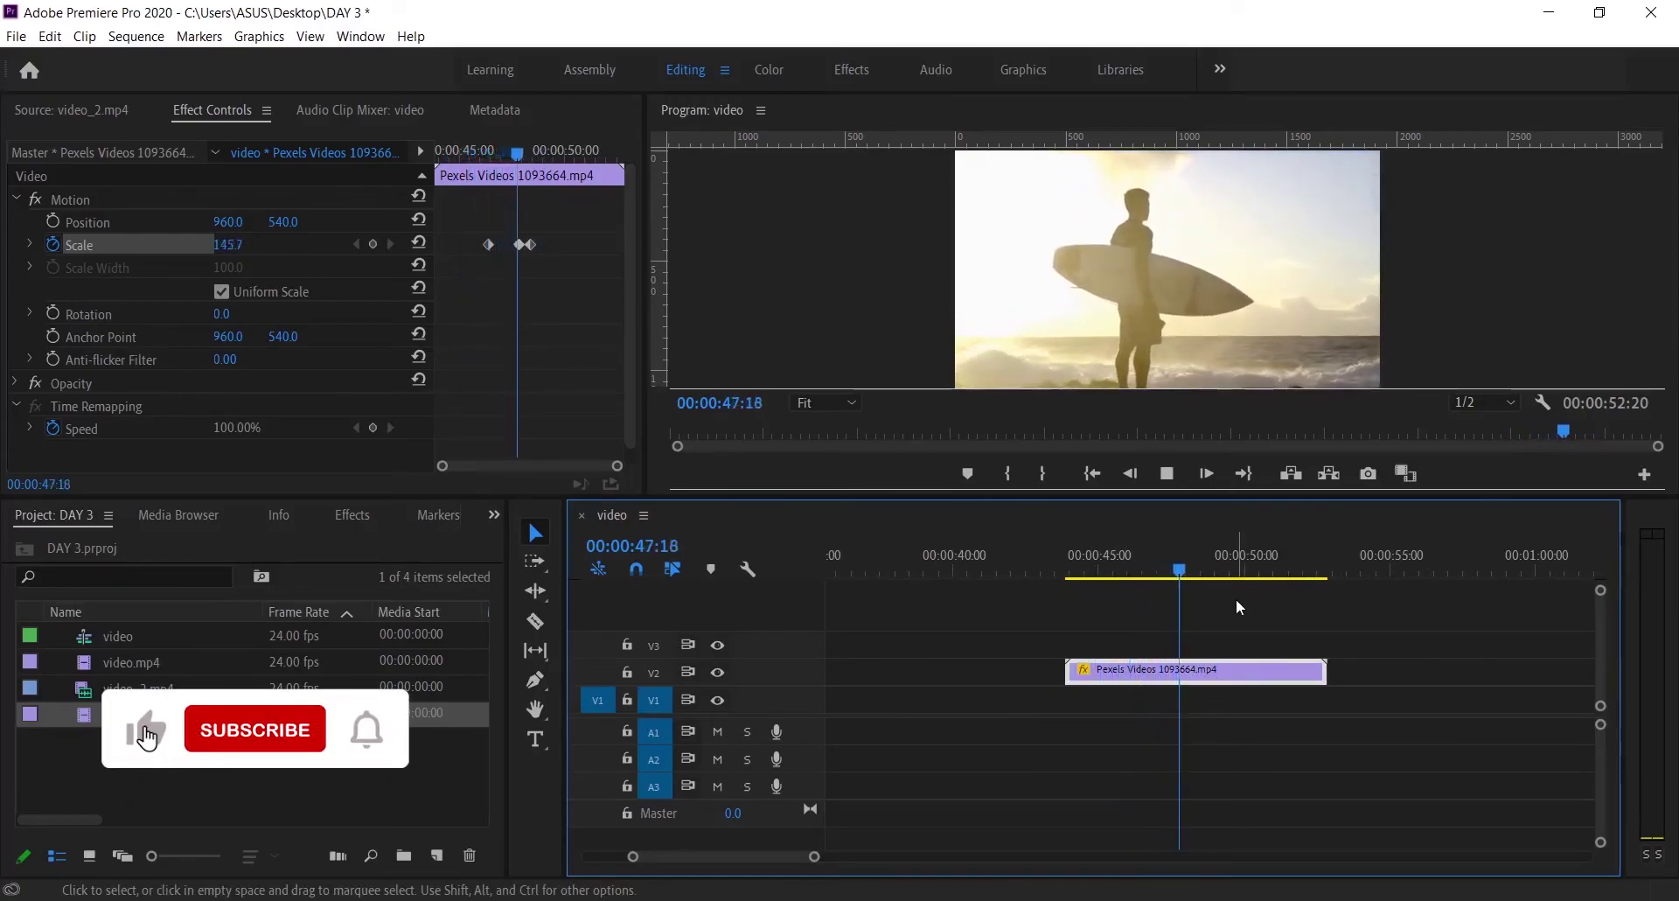
key("space")
Move the Pexels clip's last two Scale keyframes together slightly earlier, closer to the first keyframe, and replay the clip from its start.
left_click_drag(510, 224, 511, 225)
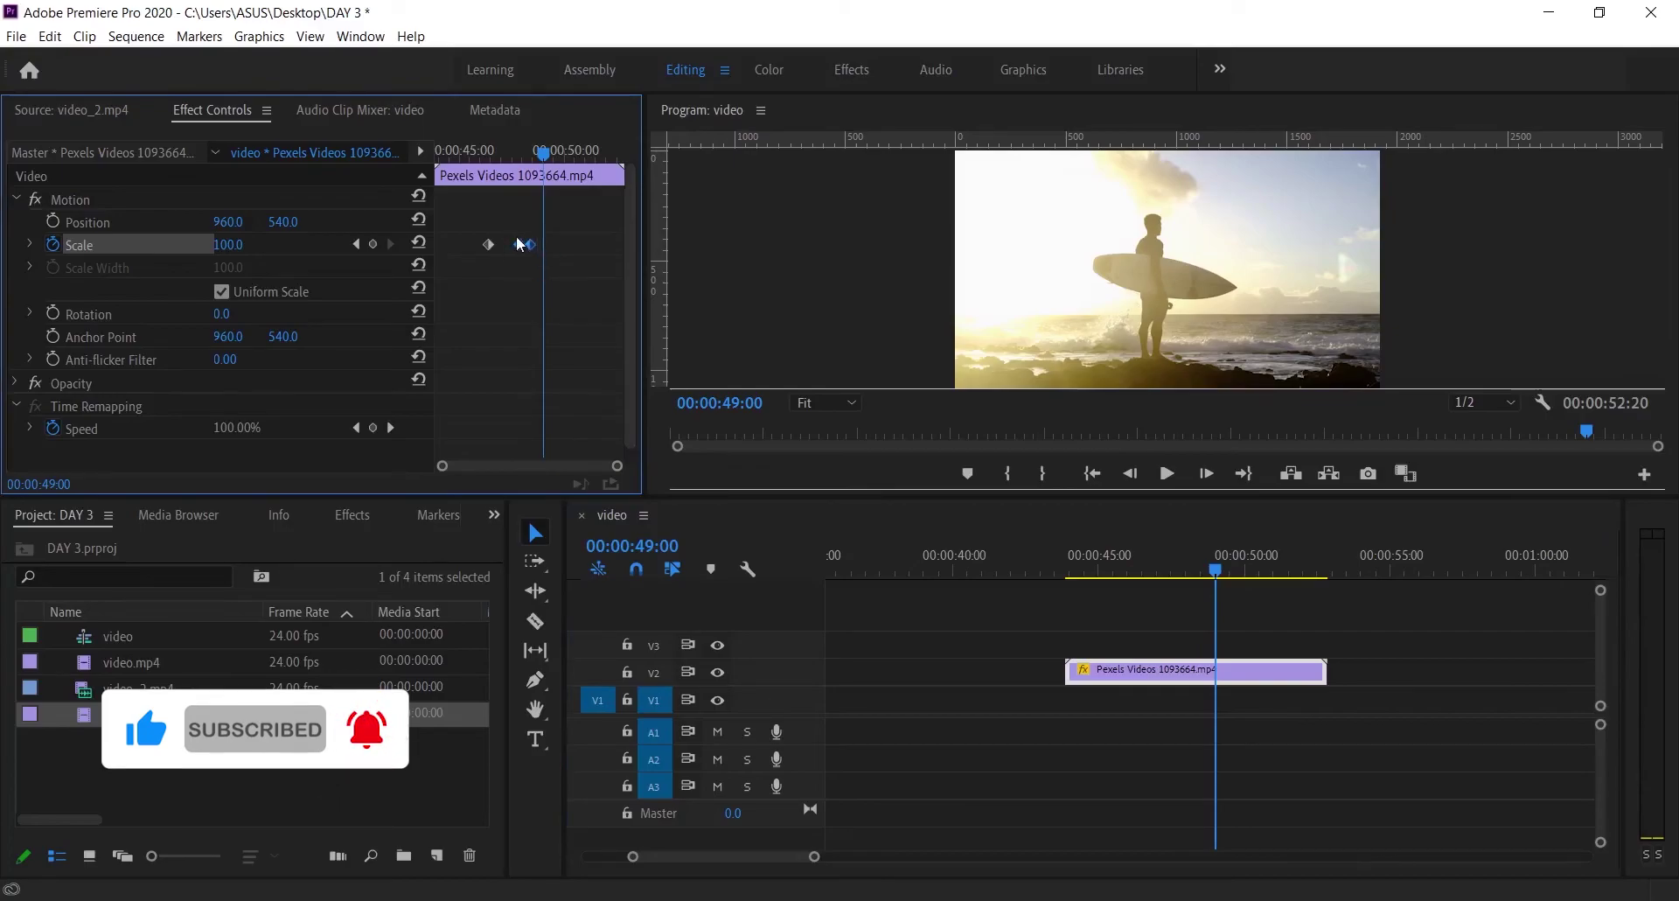
left_click_drag(522, 245, 512, 245)
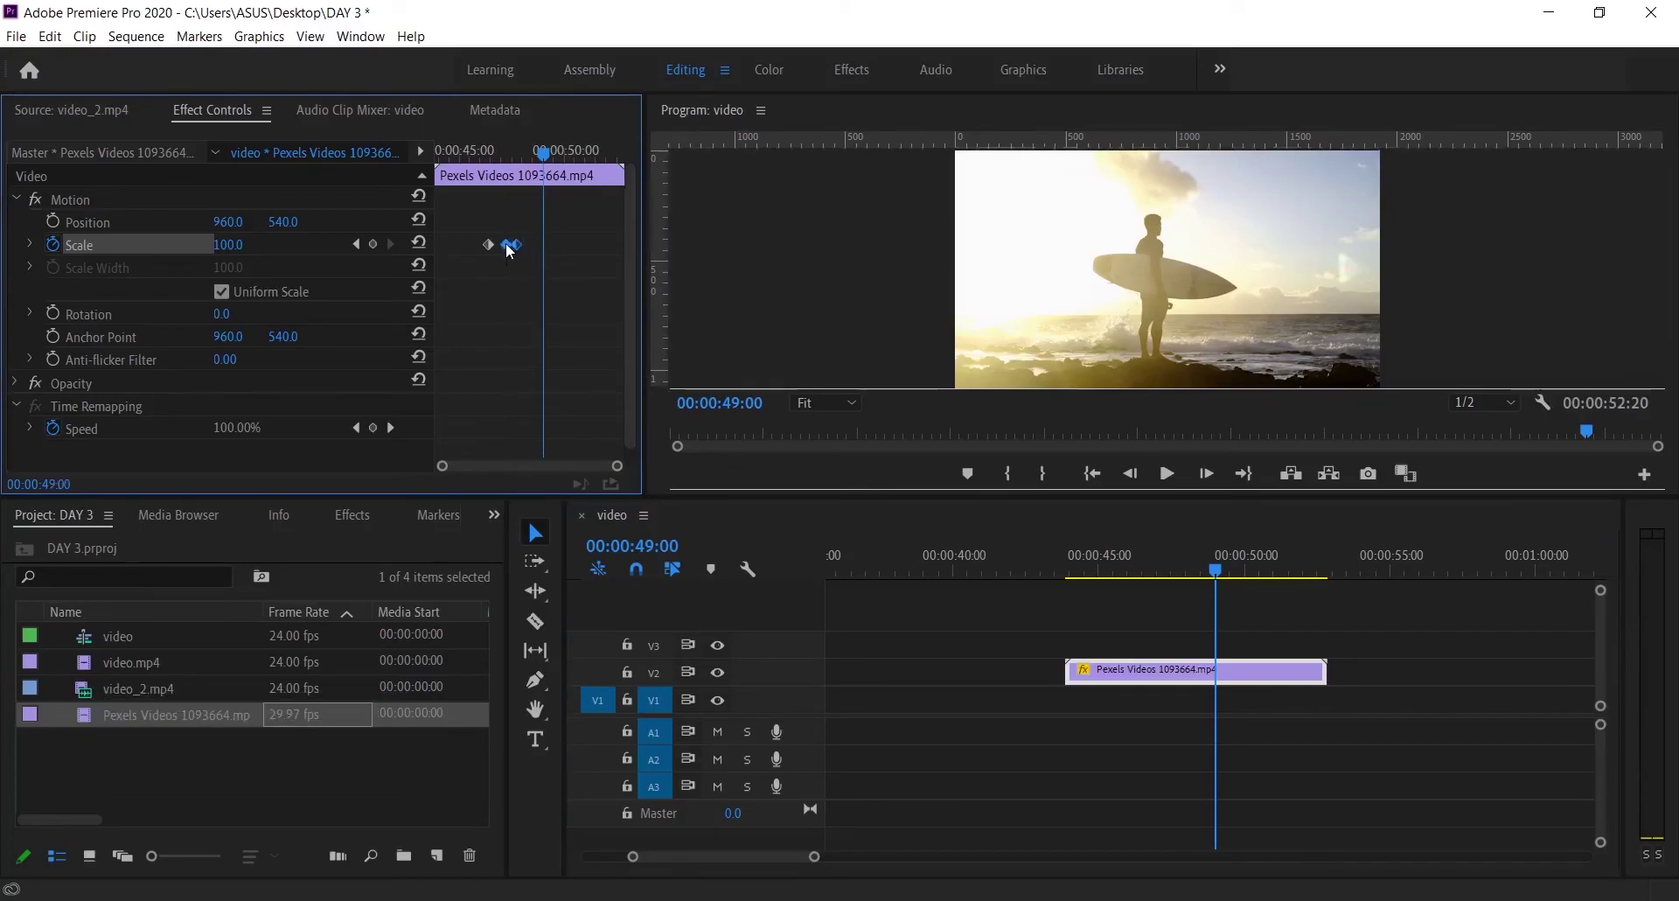
left_click(1062, 556)
key("space")
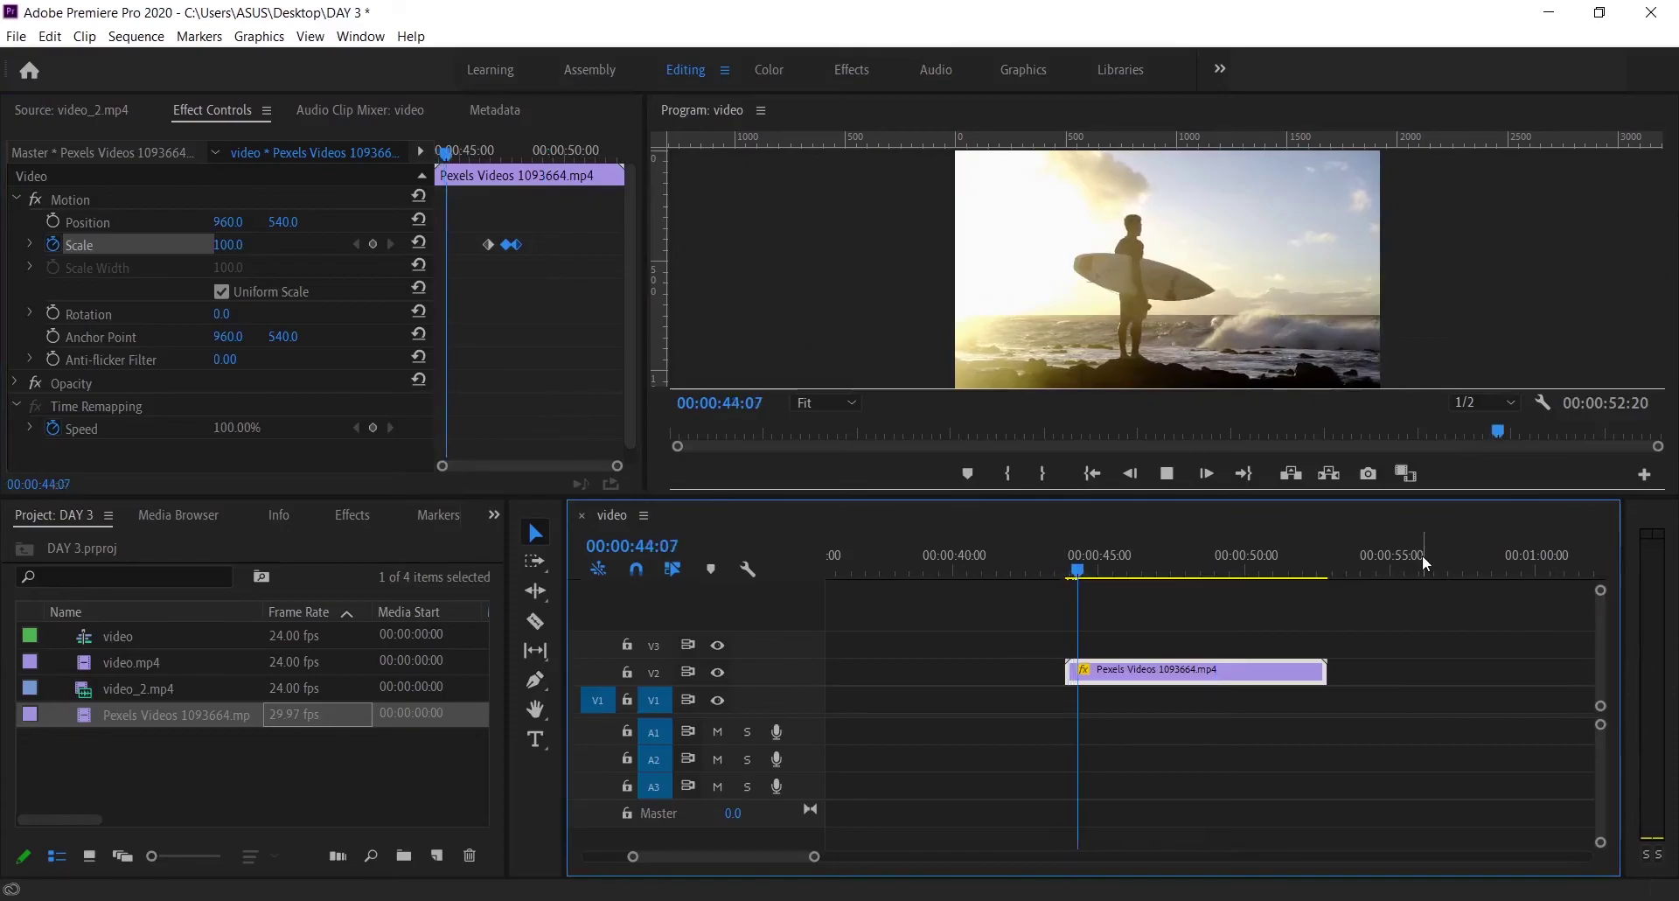